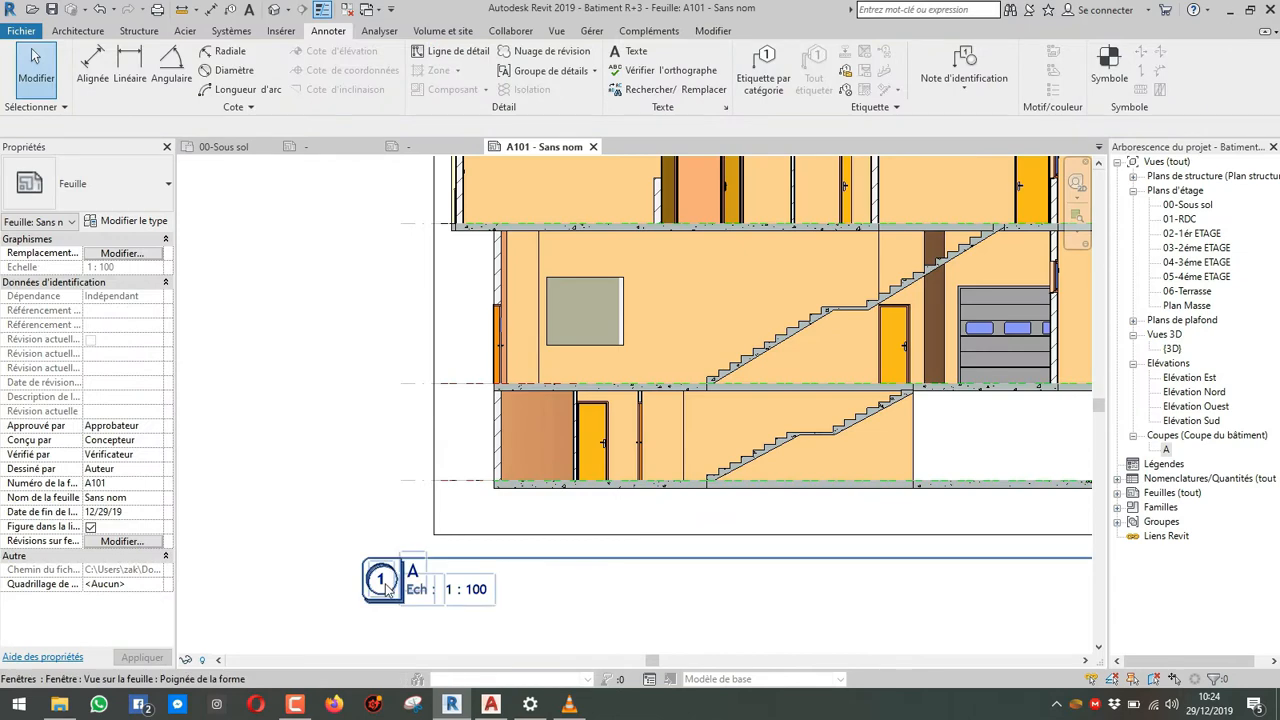
Step: Switch to the 00-Sous sol plan and inspect the head of section A beside the building
{"action": "left_click", "coordinate": [250, 148]}
{"action": "scroll", "coordinate": [362, 372], "scroll_direction": "up", "scroll_amount": 2}
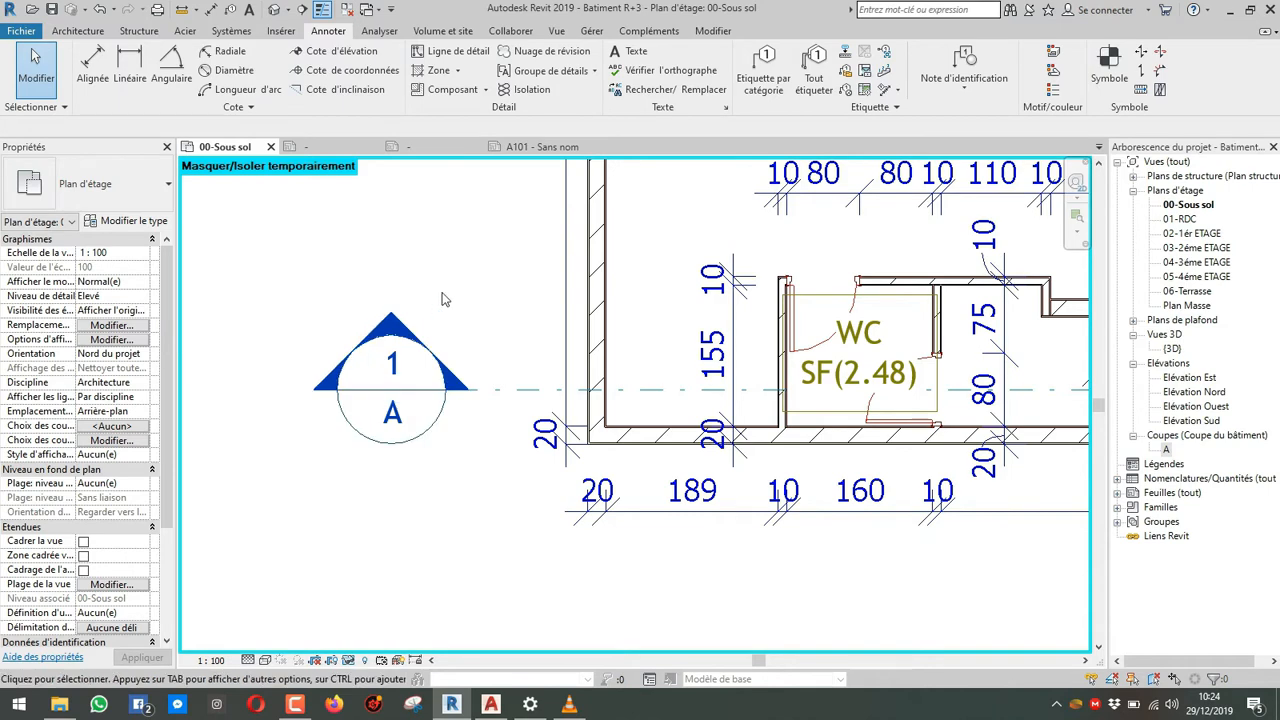
{"action": "scroll", "coordinate": [514, 352], "scroll_direction": "down", "scroll_amount": 4}
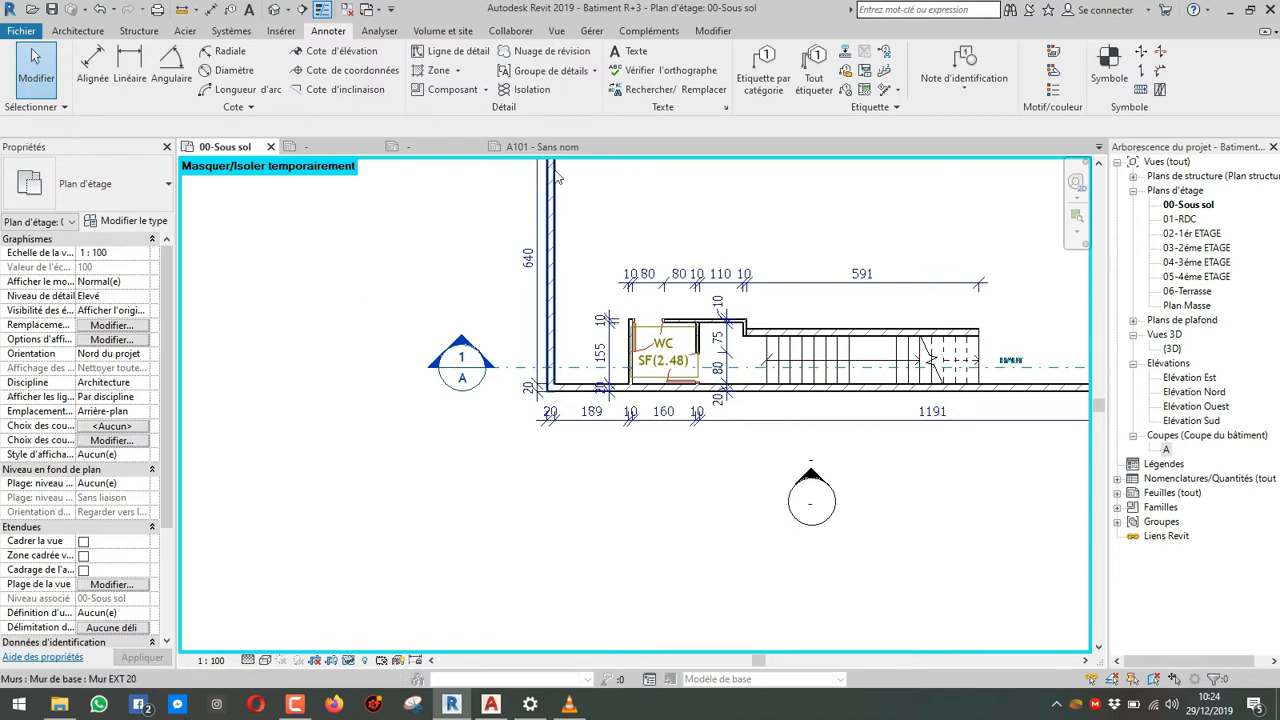
Step: In the section head family, replace the upper label's detail number parameter with Numéro de la feuille
{"action": "left_click", "coordinate": [500, 150]}
{"action": "left_click", "coordinate": [437, 150]}
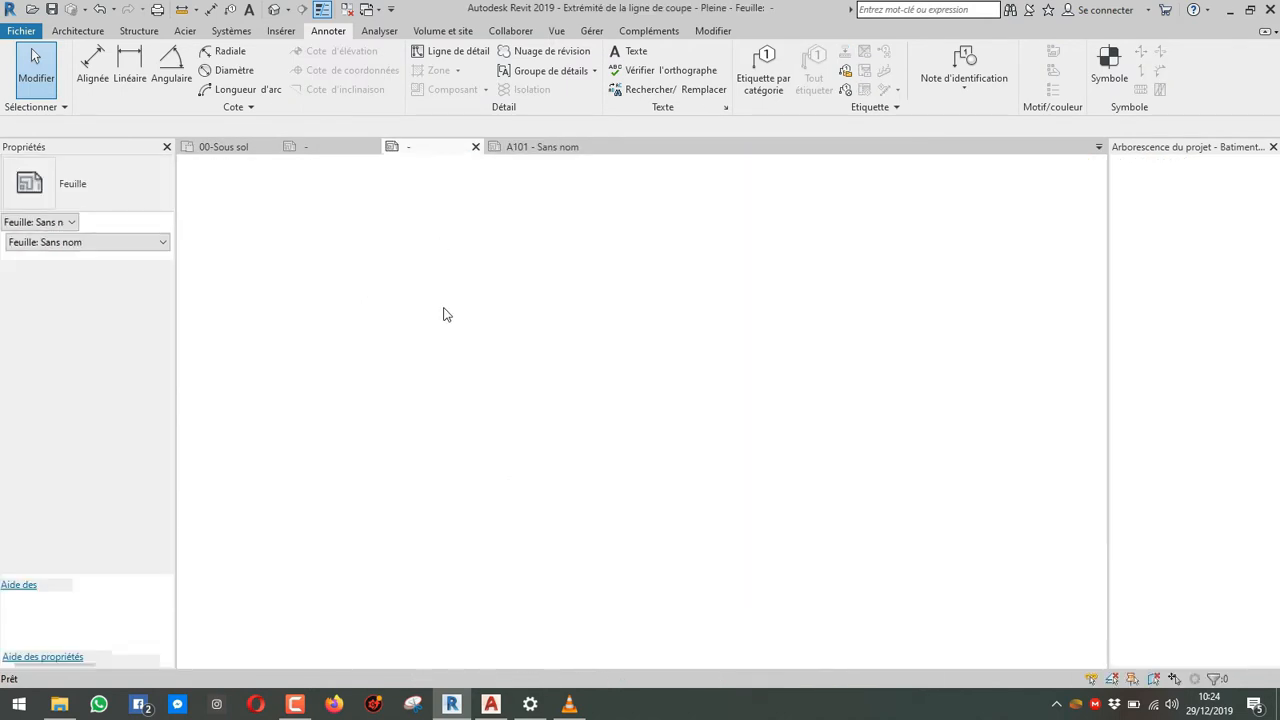
{"action": "left_click", "coordinate": [337, 385]}
{"action": "left_click", "coordinate": [608, 72]}
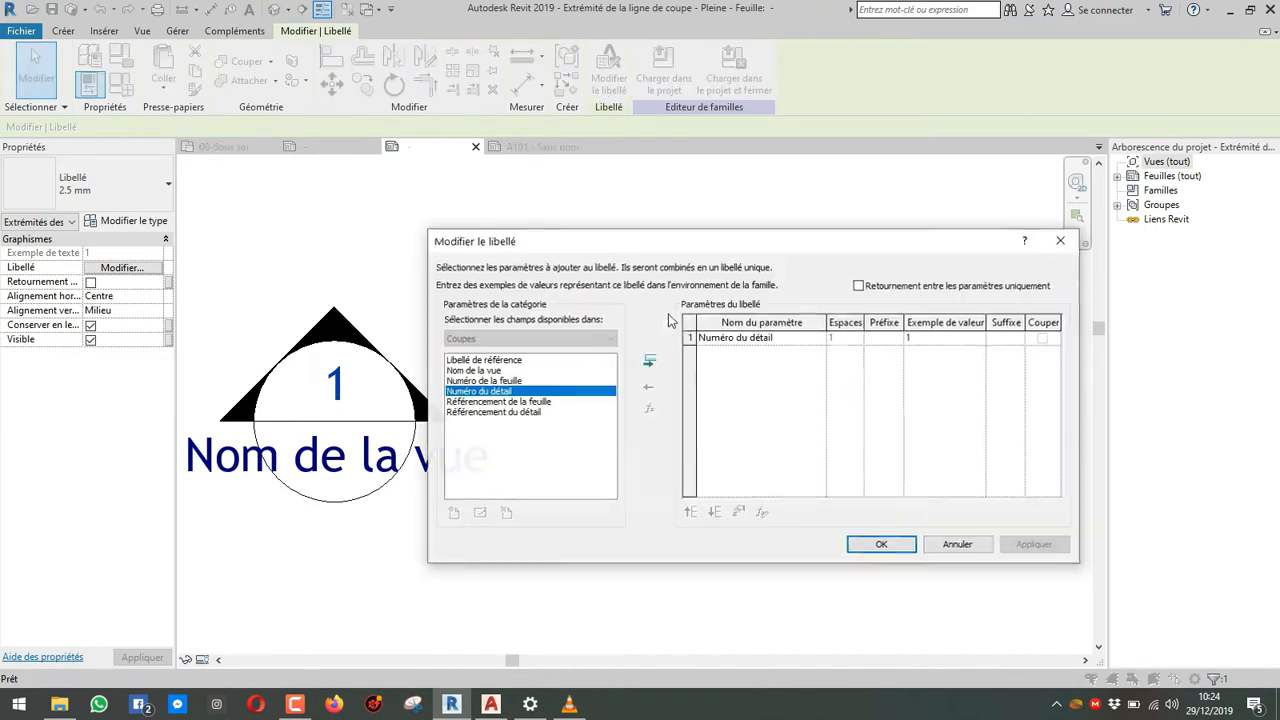
{"action": "left_click", "coordinate": [689, 340]}
{"action": "double_click", "coordinate": [498, 383]}
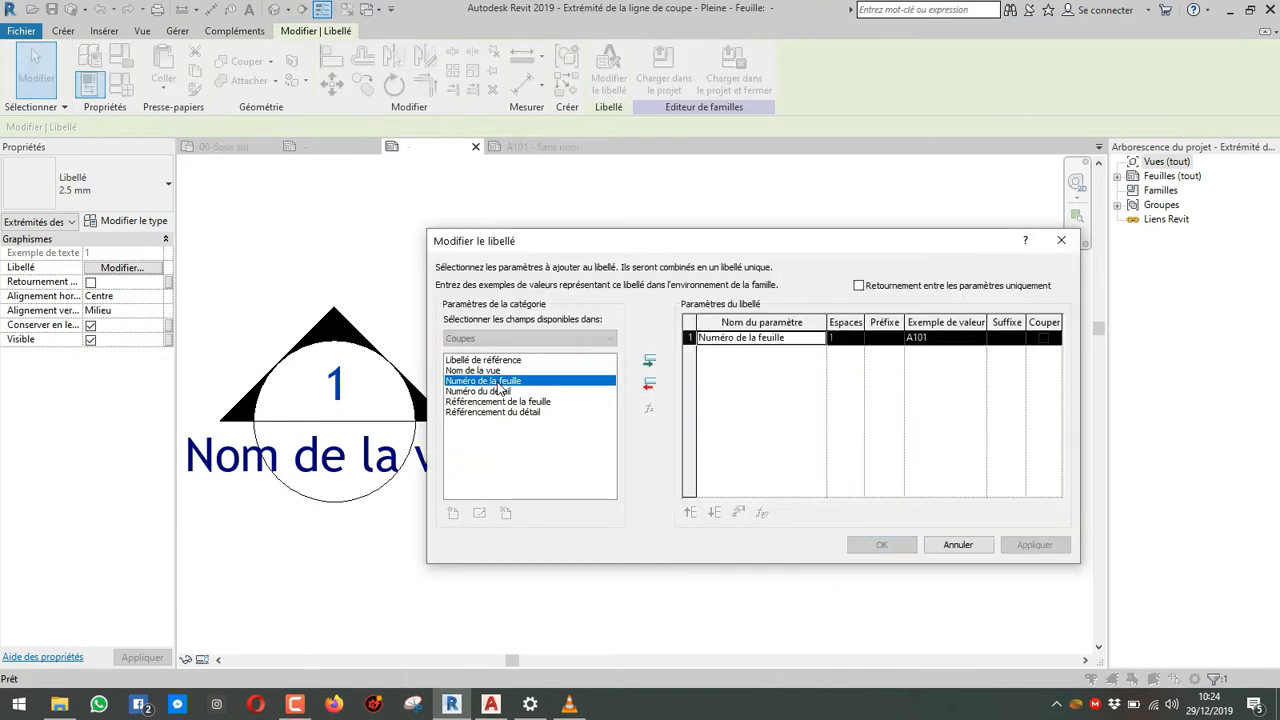
{"action": "left_click", "coordinate": [882, 545]}
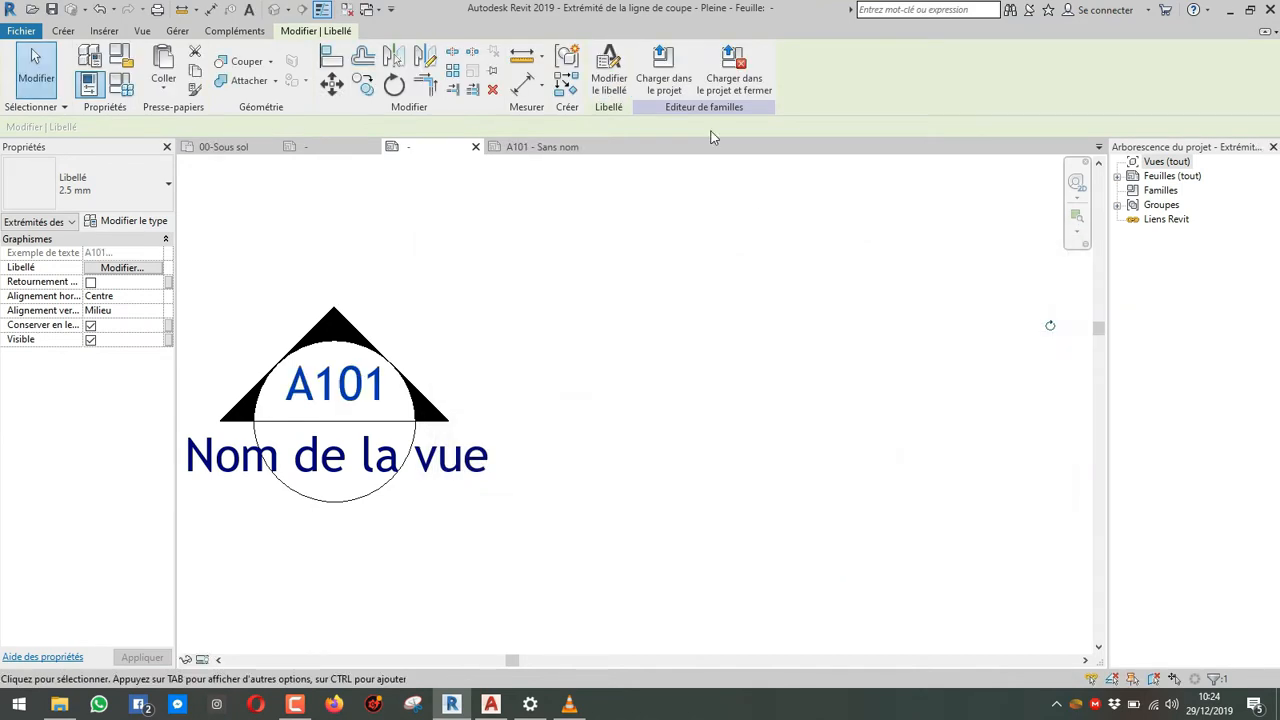
Step: Load the edited section head family into the Batiment R+3 project
{"action": "left_click", "coordinate": [663, 78]}
{"action": "left_click", "coordinate": [630, 470]}
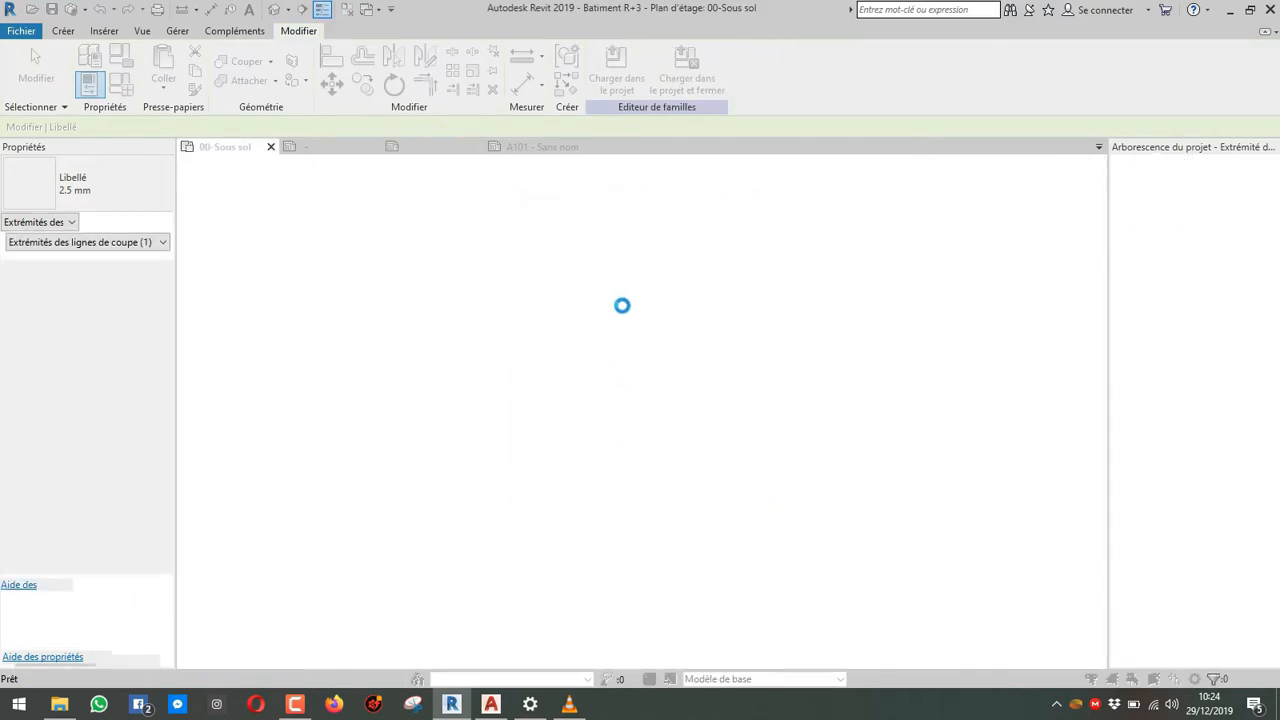
{"action": "left_click", "coordinate": [700, 390]}
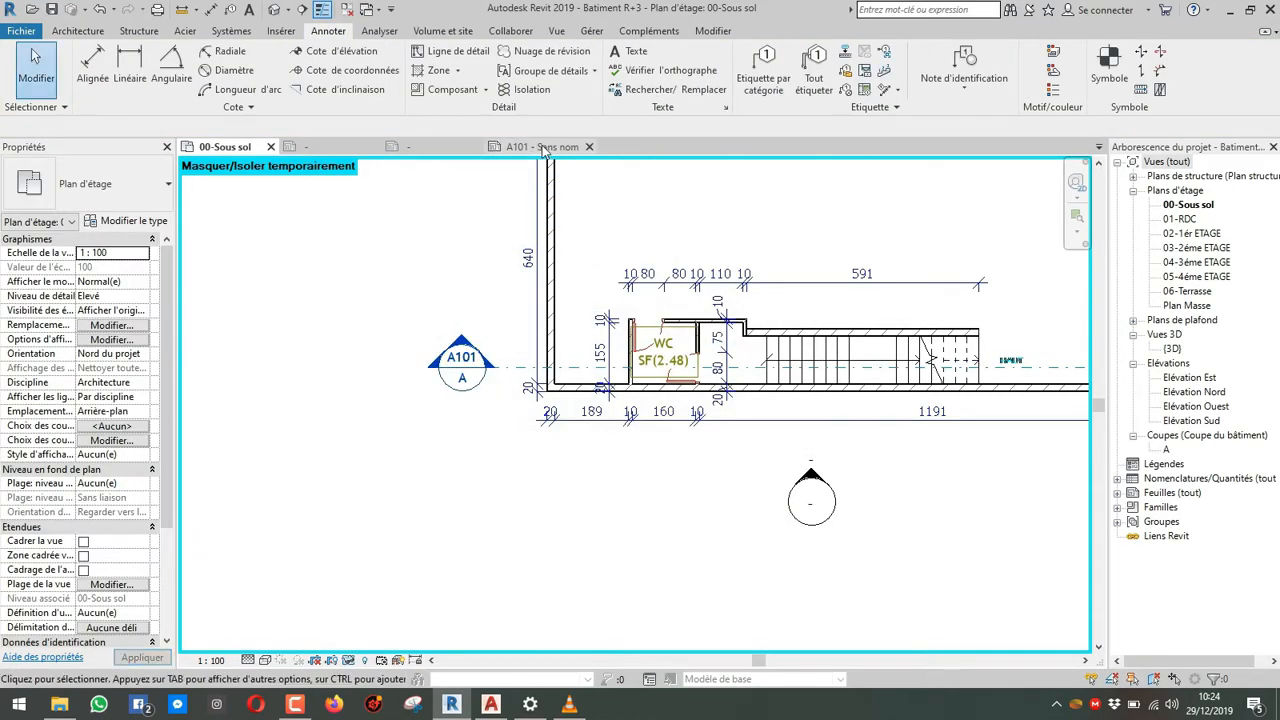
Step: Compare the sheet number of A101 with the label on the section A heads in the 00-Sous sol plan
{"action": "double_click", "coordinate": [461, 372]}
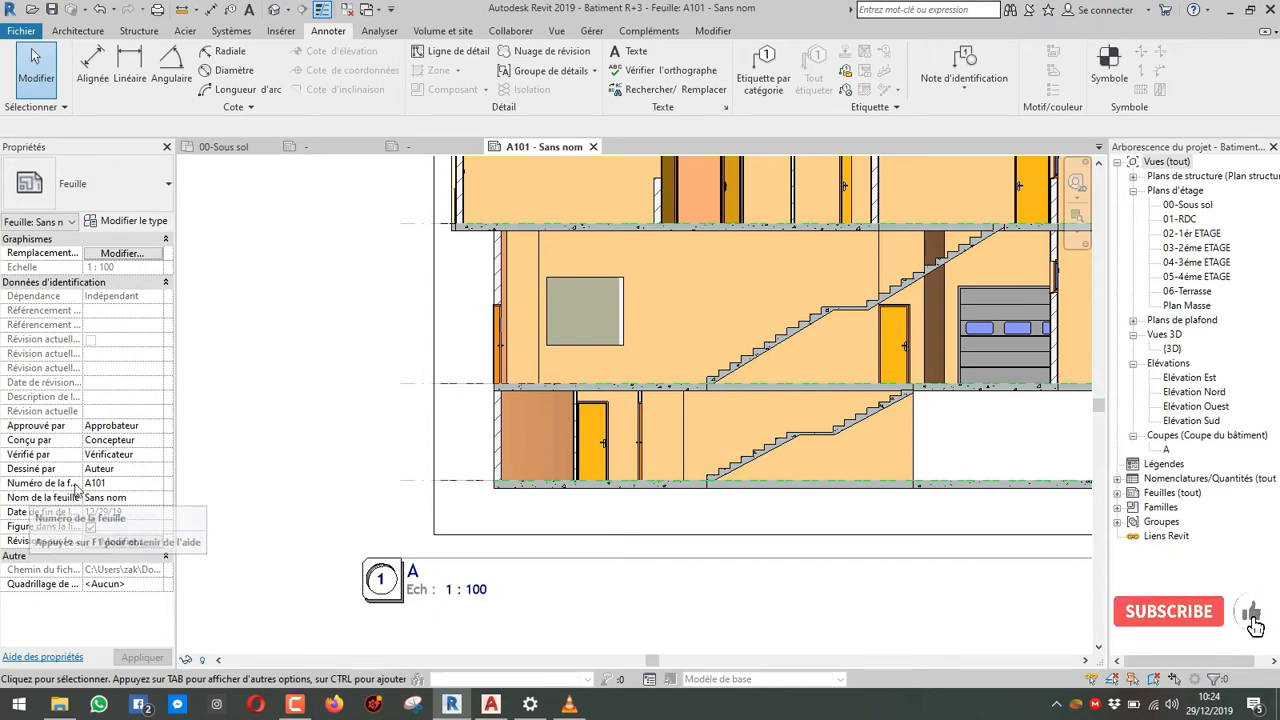
{"action": "left_click", "coordinate": [225, 148]}
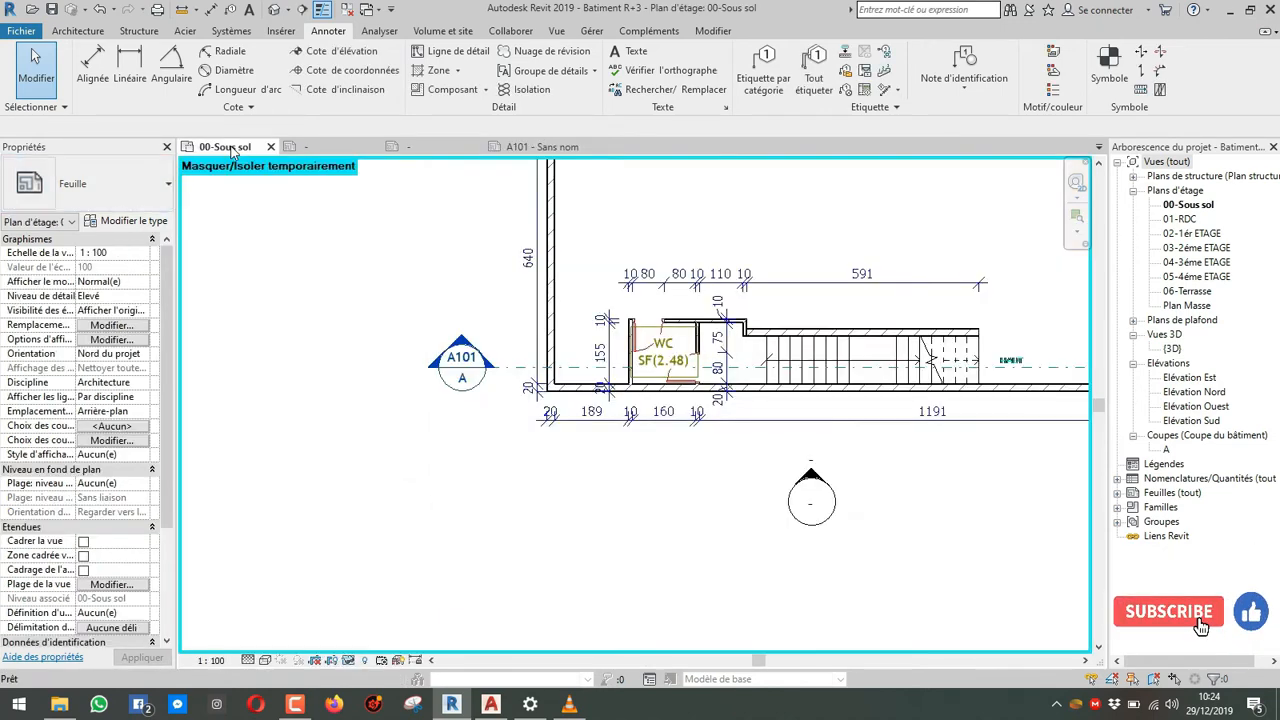
{"action": "scroll", "coordinate": [472, 374], "scroll_direction": "up", "scroll_amount": 2}
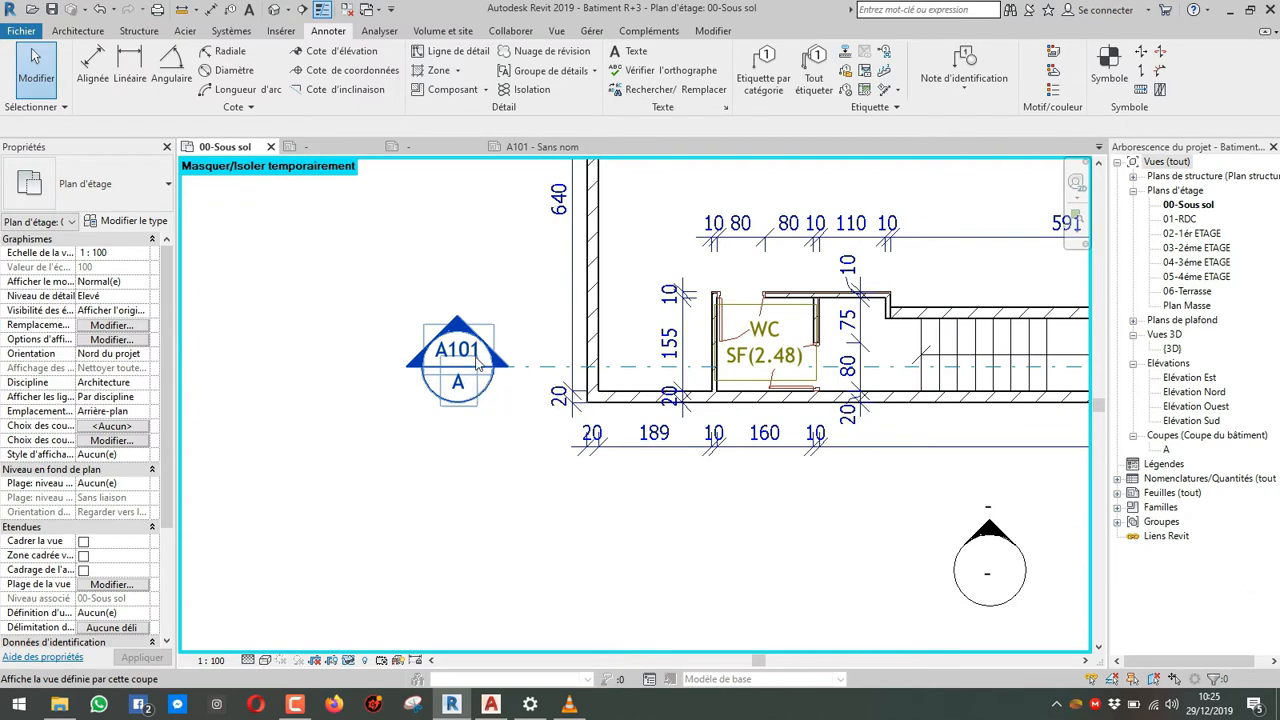
{"action": "scroll", "coordinate": [478, 358], "scroll_direction": "down", "scroll_amount": 5}
{"action": "middle_click_drag", "start_coordinate": [502, 191], "coordinate": [481, 374]}
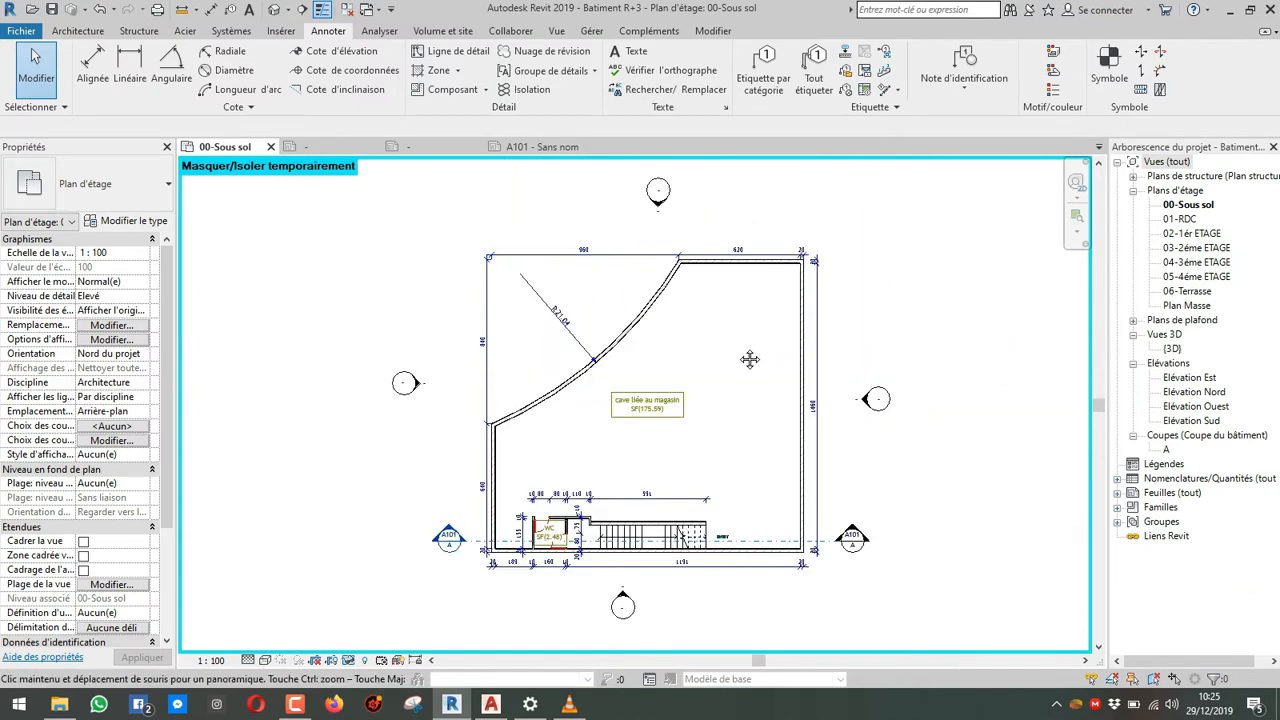
{"action": "left_click", "coordinate": [658, 202]}
{"action": "left_click", "coordinate": [634, 201]}
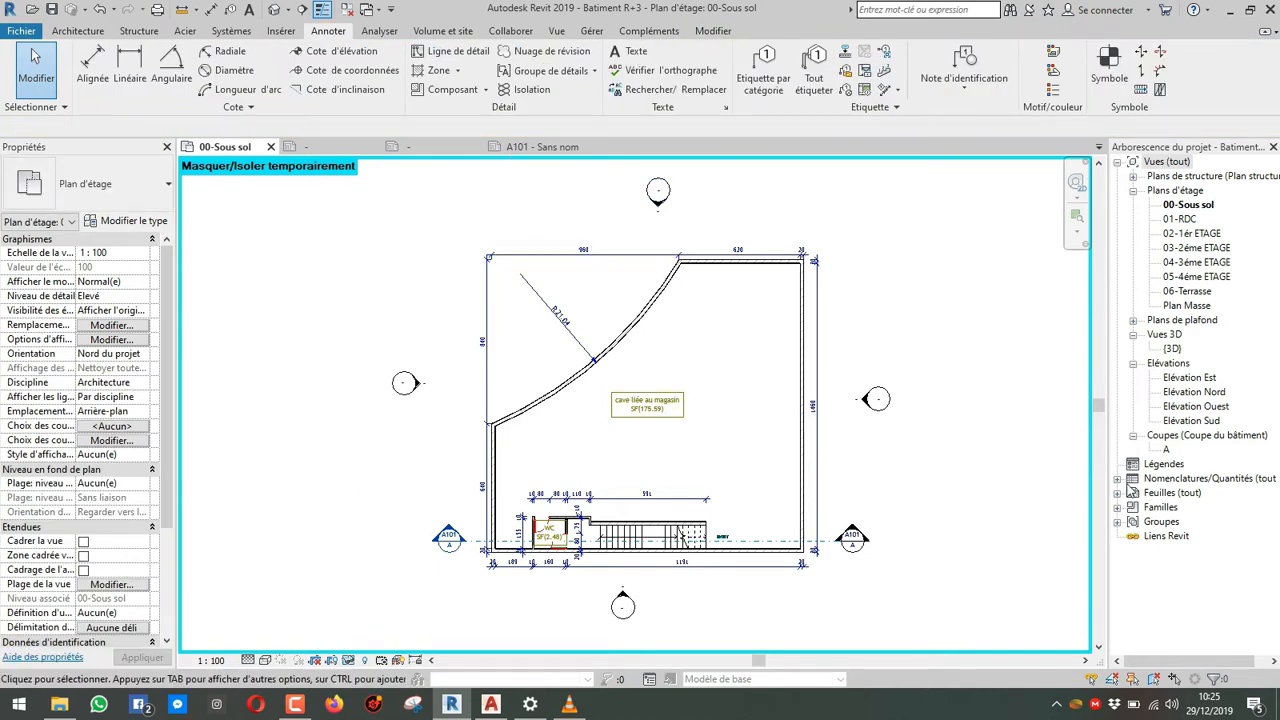
Step: Delete the sheet A101 - Sans nom from the project and check the section A head in the plan
{"action": "left_click", "coordinate": [1118, 479]}
{"action": "left_click", "coordinate": [1117, 536]}
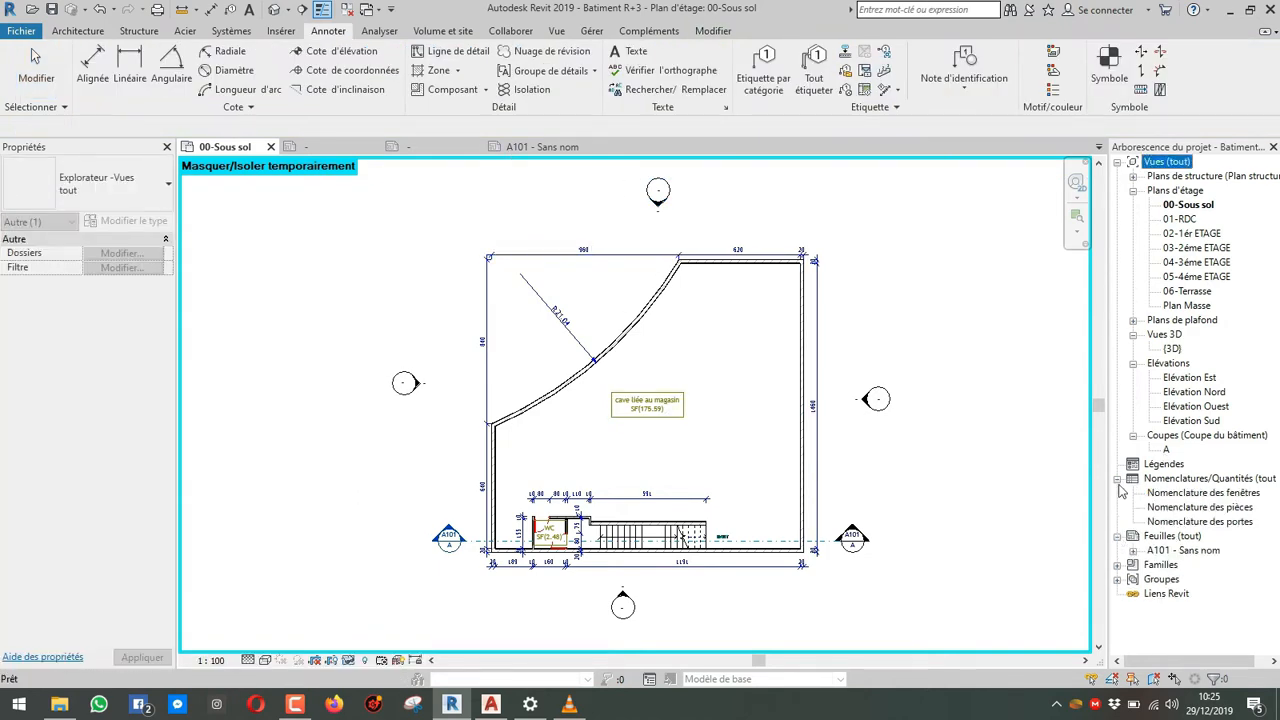
{"action": "left_click", "coordinate": [1117, 479]}
{"action": "left_click", "coordinate": [1181, 508]}
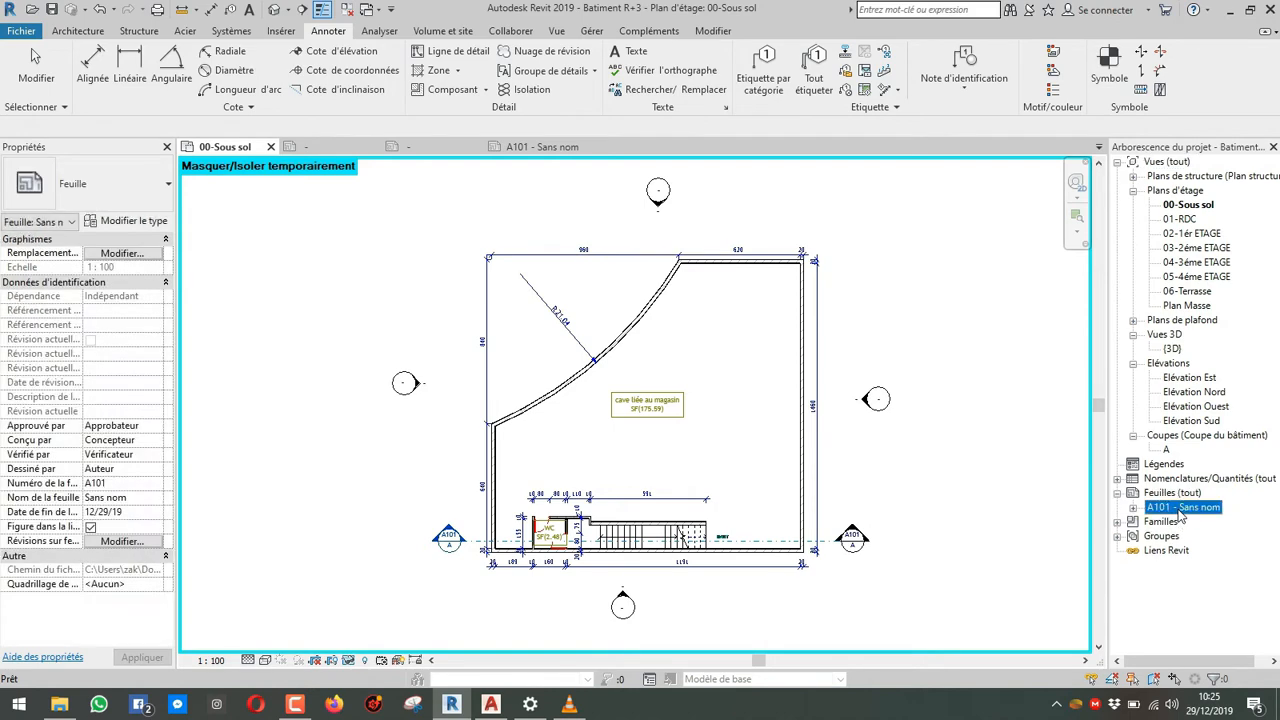
{"action": "key", "text": "Delete"}
{"action": "scroll", "coordinate": [453, 547], "scroll_direction": "up", "scroll_amount": 5}
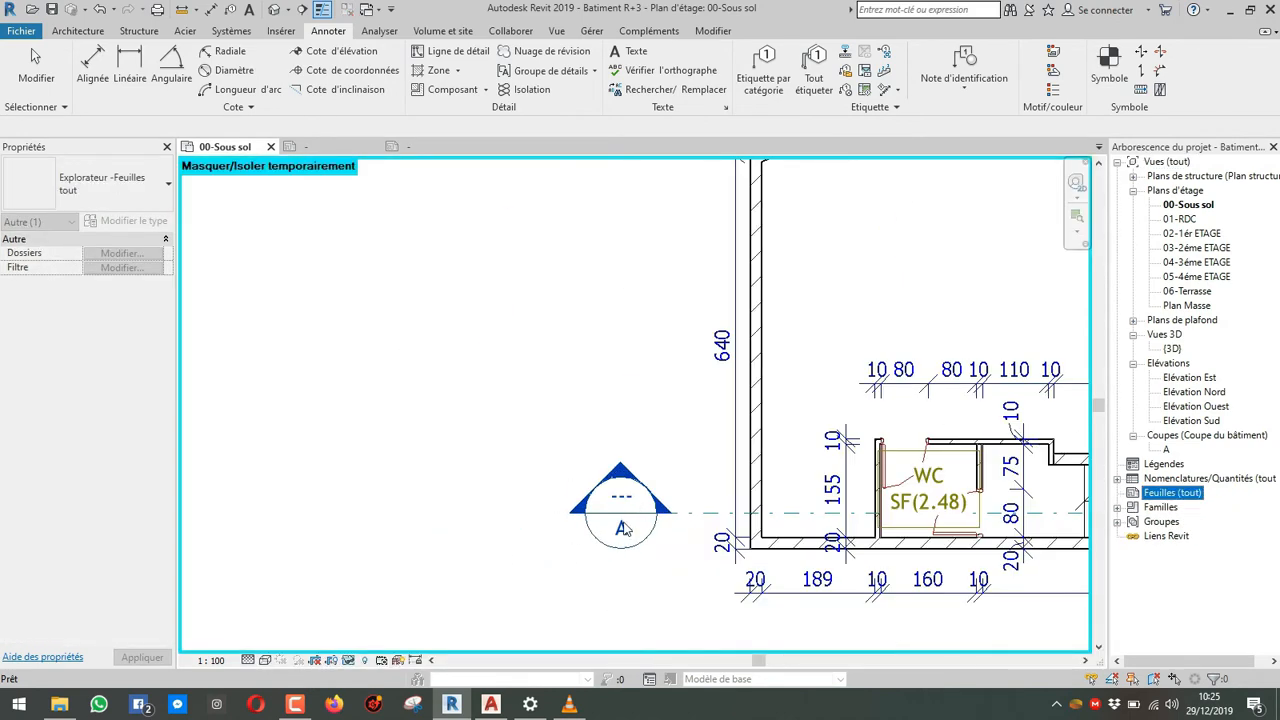
{"action": "middle_click", "coordinate": [362, 415]}
{"action": "middle_click", "coordinate": [362, 415]}
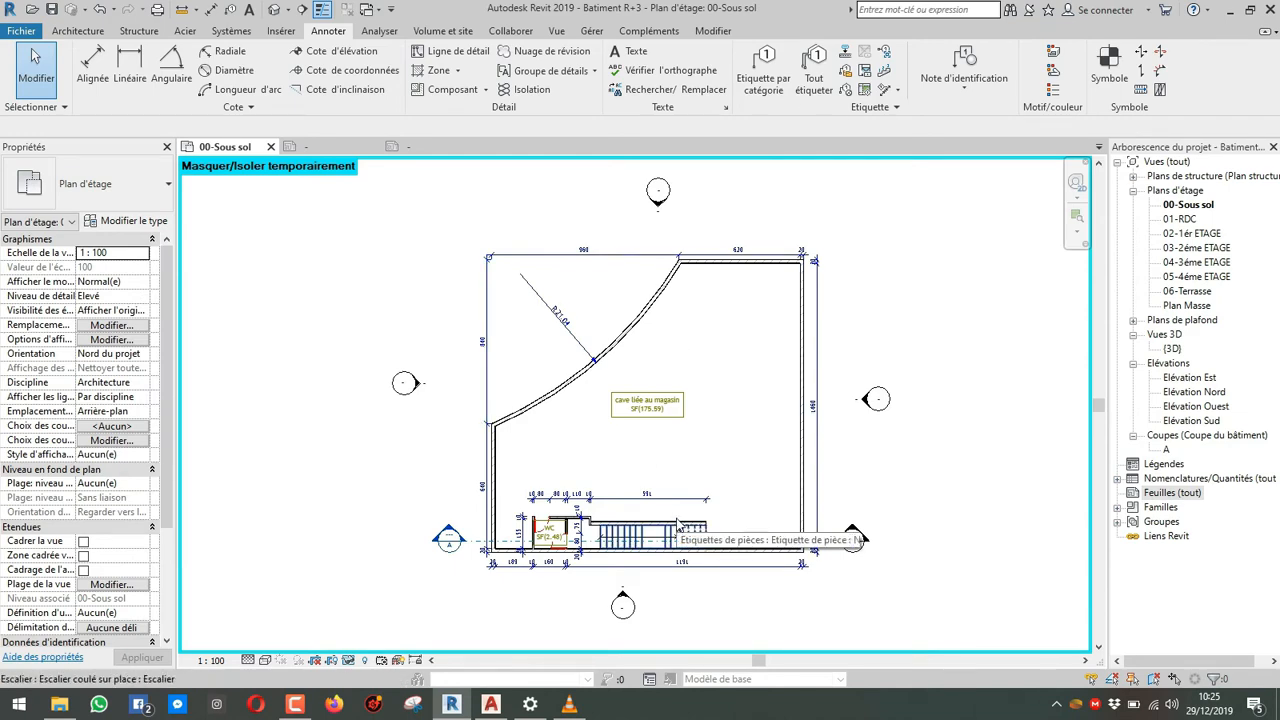
Step: Draw a vertical building section through the WC on the 00-Sous sol plan and adjust its view depth to about 9.24 m
{"action": "left_click", "coordinate": [318, 10]}
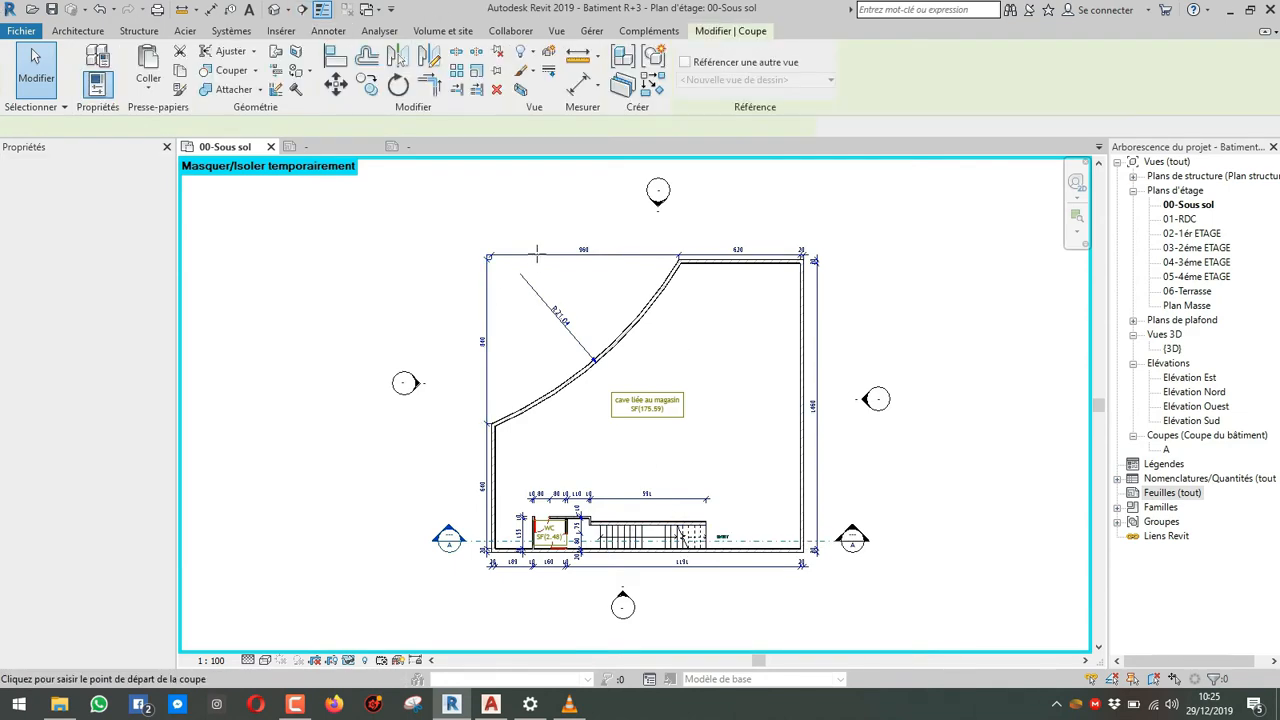
{"action": "left_click", "coordinate": [544, 202]}
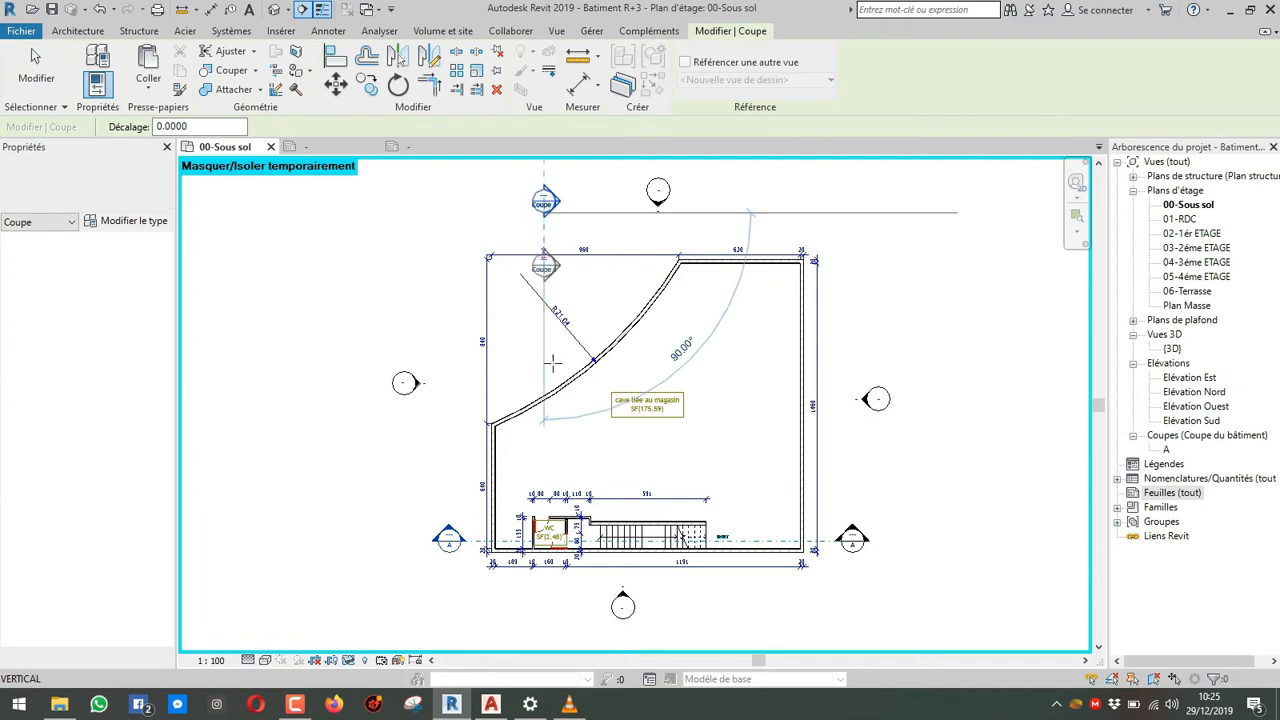
{"action": "left_click", "coordinate": [544, 567]}
{"action": "key", "text": "Escape"}
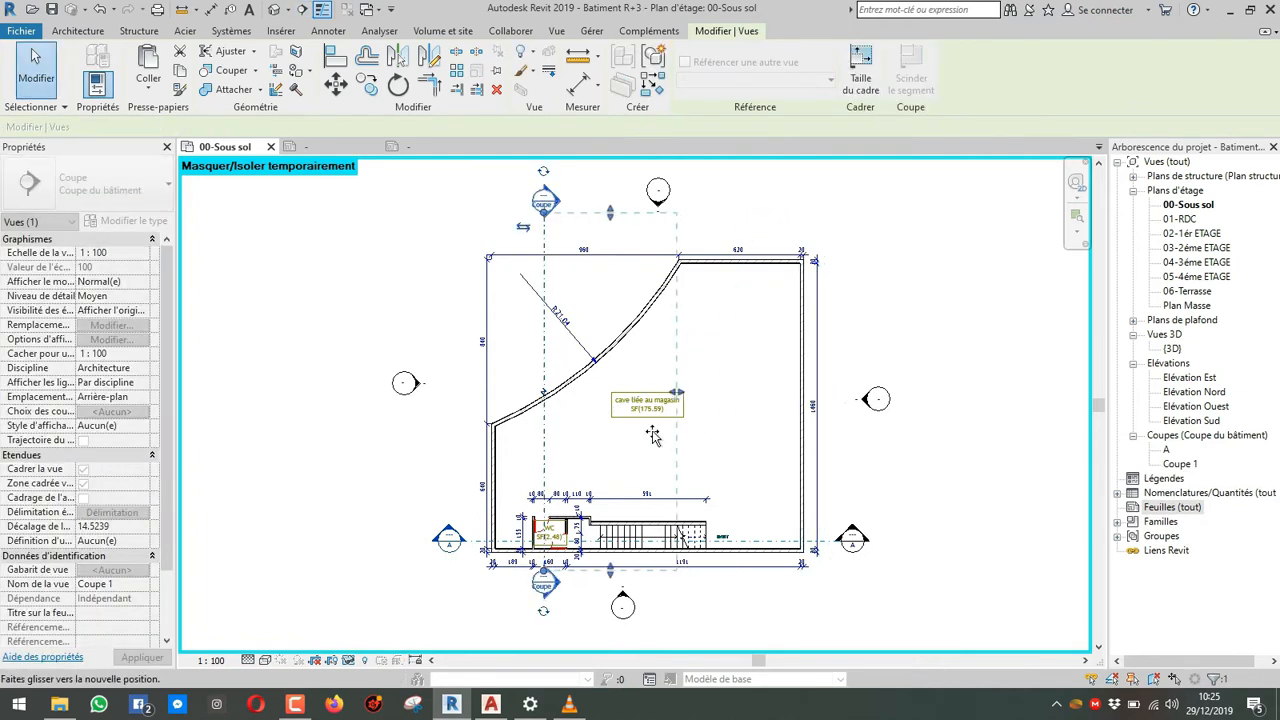
{"action": "left_click", "coordinate": [413, 433]}
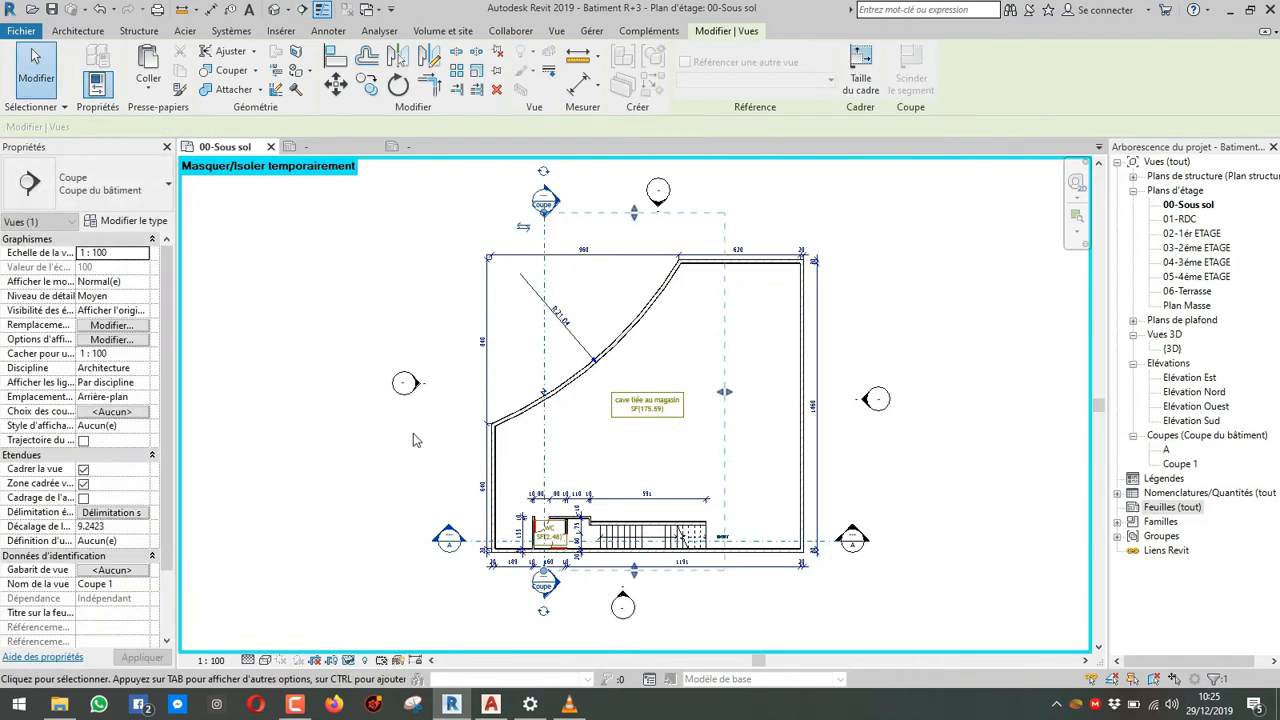
Step: Rename the section view Coupe 1 as B
{"action": "left_click", "coordinate": [1180, 464]}
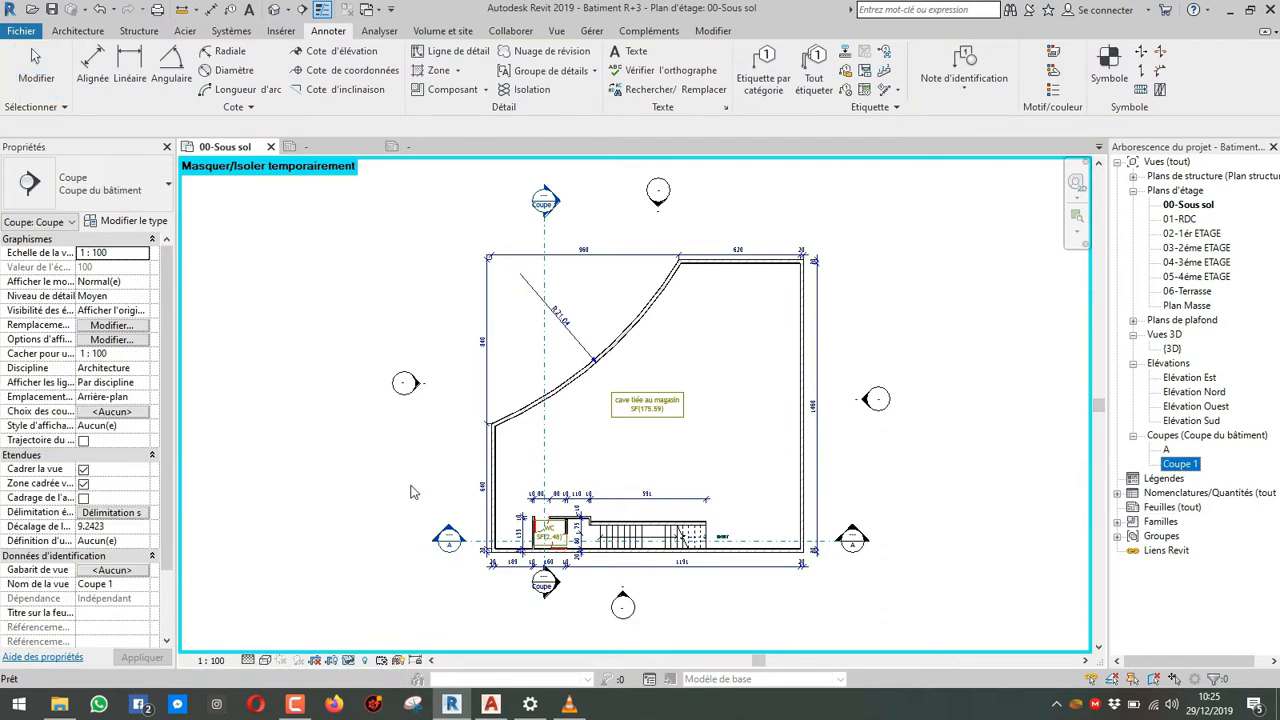
{"action": "left_click", "coordinate": [122, 584]}
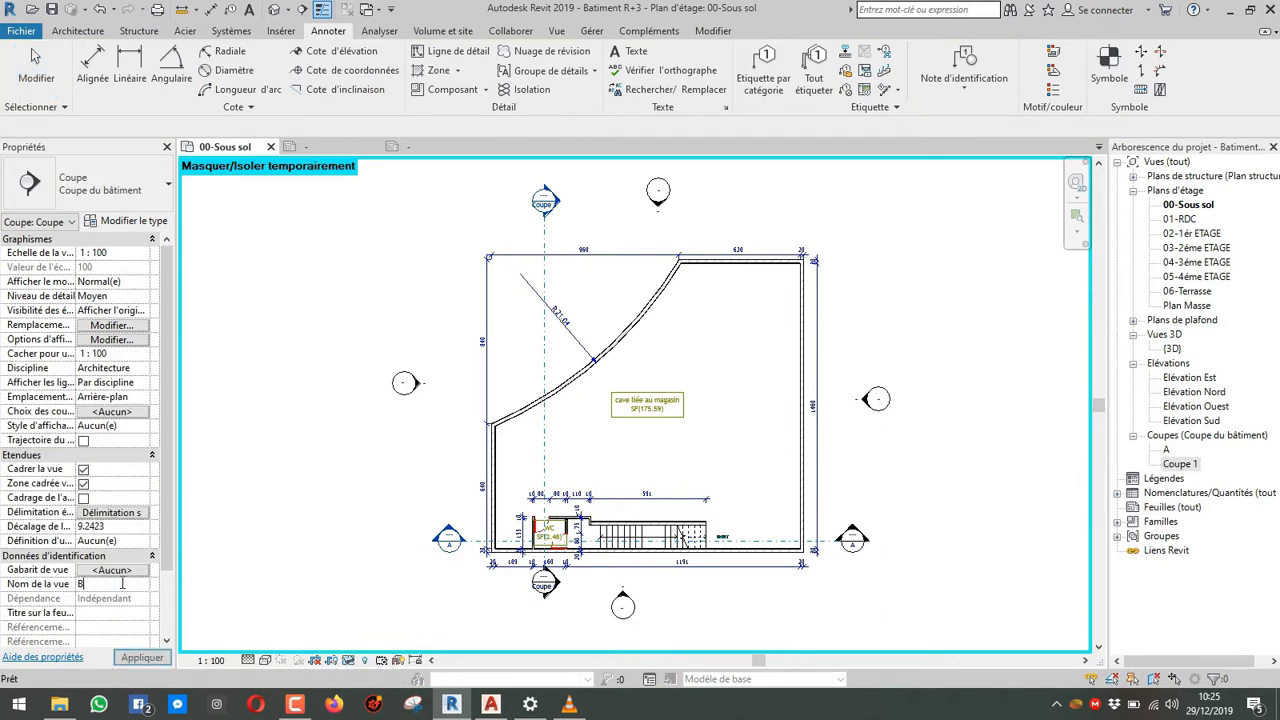
{"action": "type", "text": "B"}
{"action": "key", "text": "Return"}
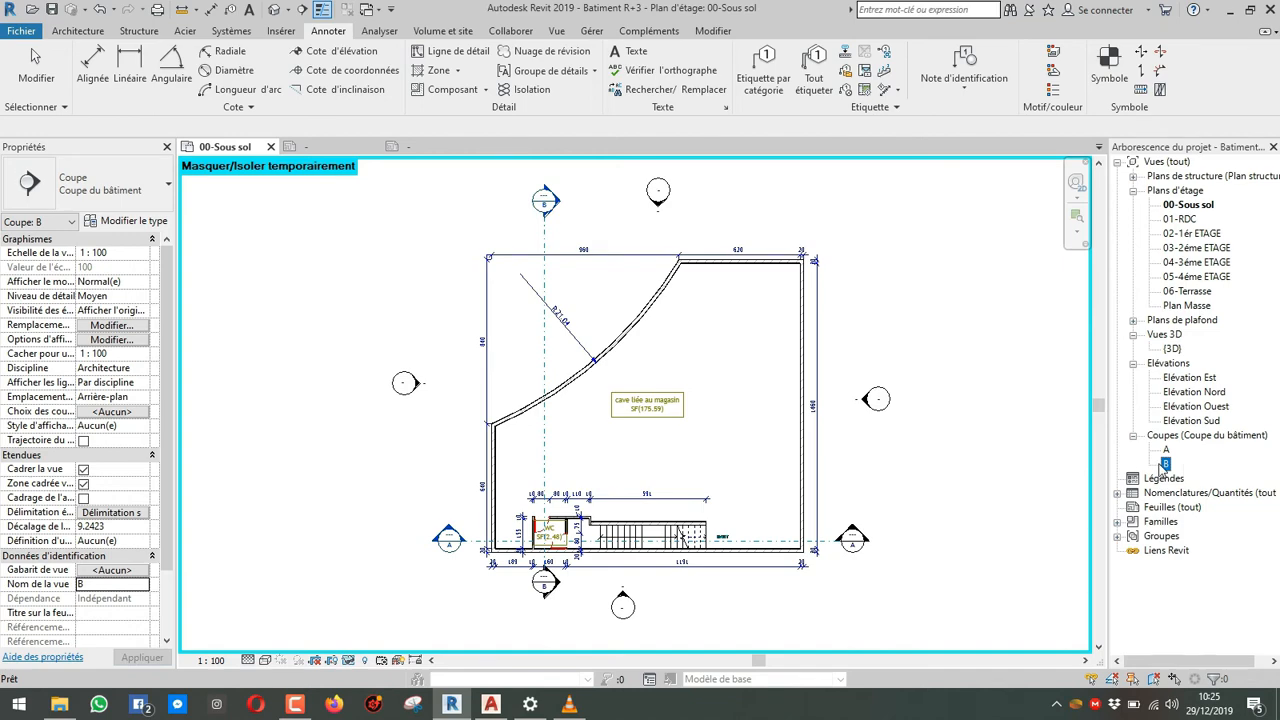
Step: Open section view B, set its detail level to Elevé and apply a coloured visual style
{"action": "double_click", "coordinate": [1165, 464]}
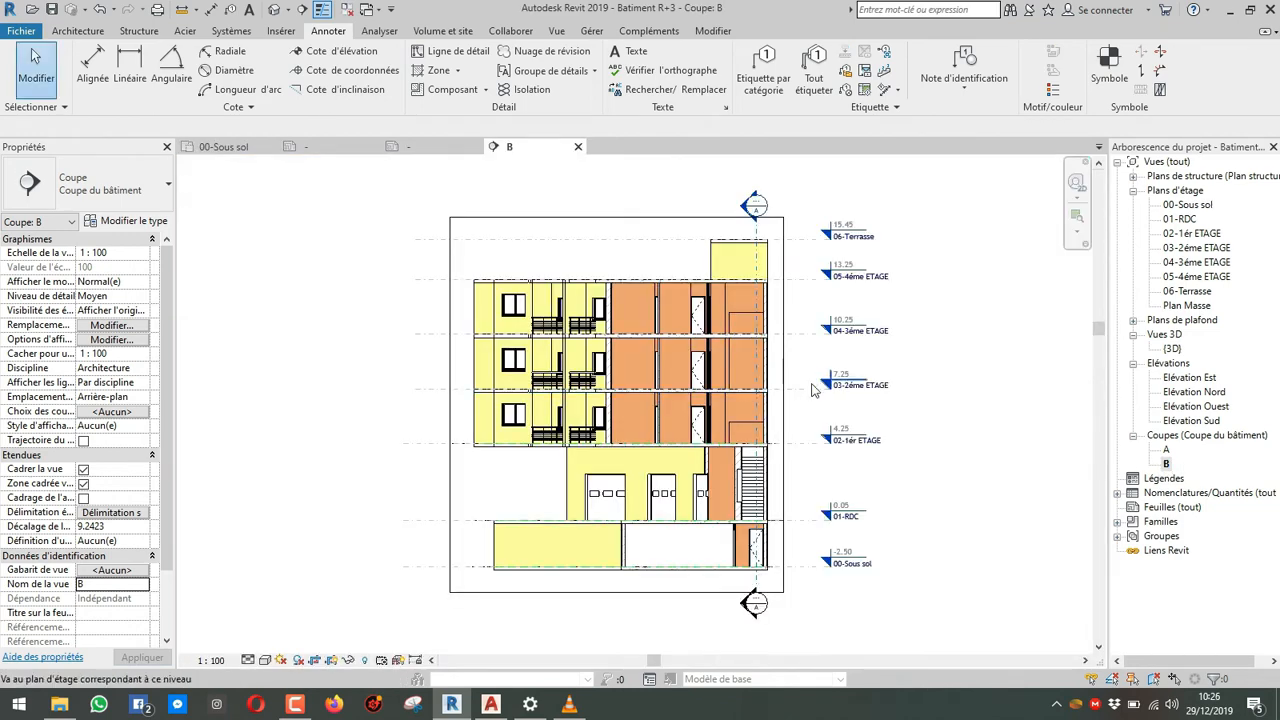
{"action": "middle_click_drag", "start_coordinate": [786, 398], "coordinate": [684, 413]}
{"action": "left_click", "coordinate": [247, 660]}
{"action": "left_click", "coordinate": [272, 641]}
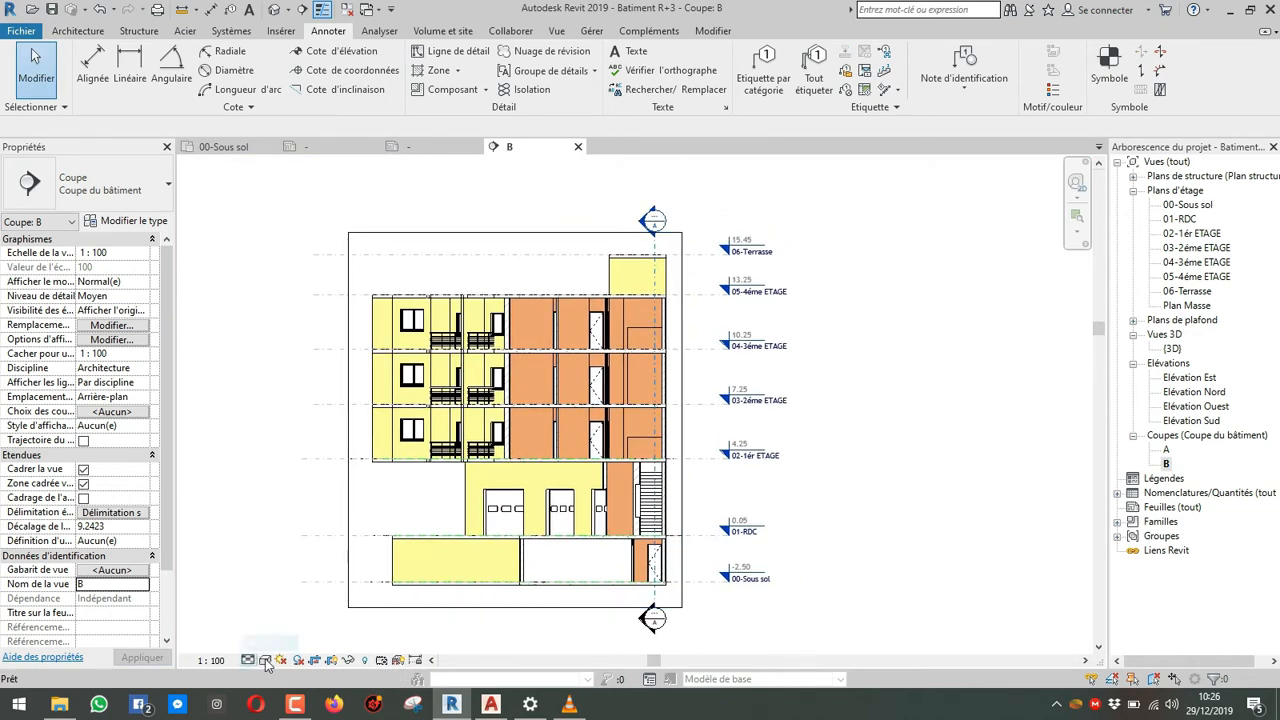
{"action": "left_click", "coordinate": [264, 660]}
{"action": "left_click", "coordinate": [292, 625]}
{"action": "scroll", "coordinate": [618, 392], "scroll_direction": "up", "scroll_amount": 3}
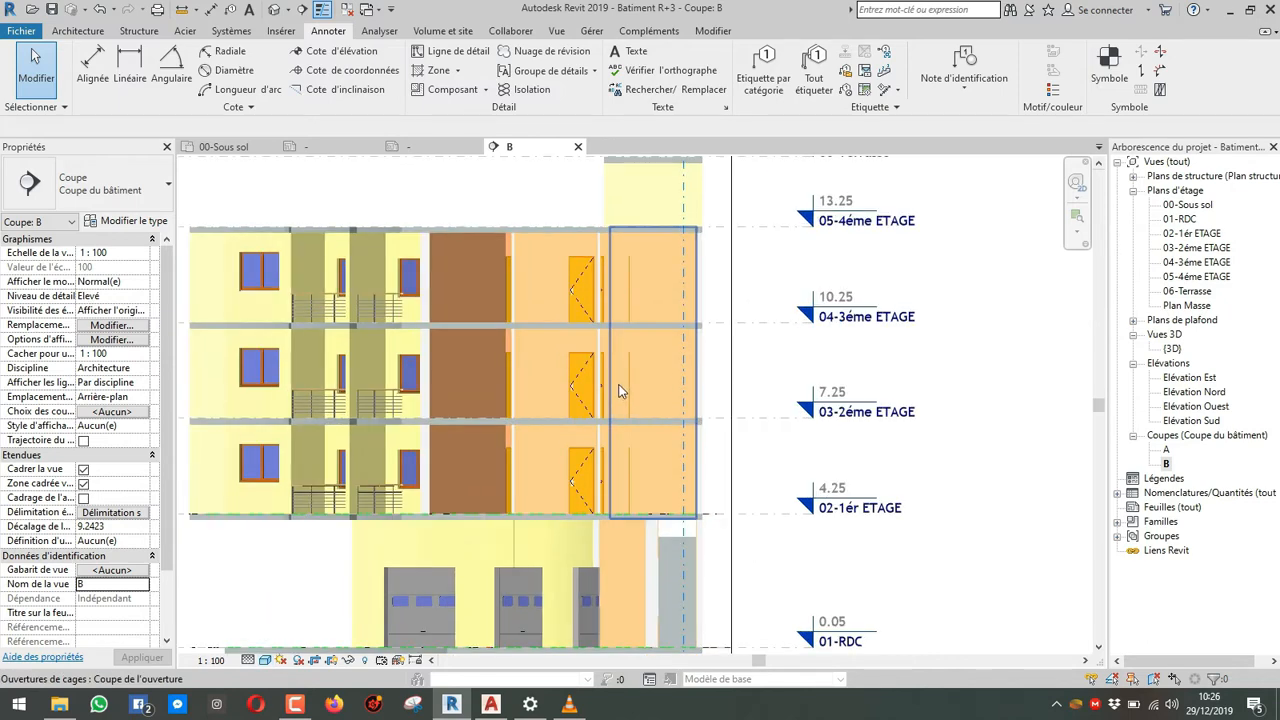
{"action": "scroll", "coordinate": [509, 457], "scroll_direction": "down", "scroll_amount": 2}
{"action": "scroll", "coordinate": [508, 456], "scroll_direction": "up", "scroll_amount": 1}
{"action": "middle_click_drag", "start_coordinate": [621, 388], "coordinate": [632, 479]}
{"action": "scroll", "coordinate": [475, 338], "scroll_direction": "up", "scroll_amount": 1}
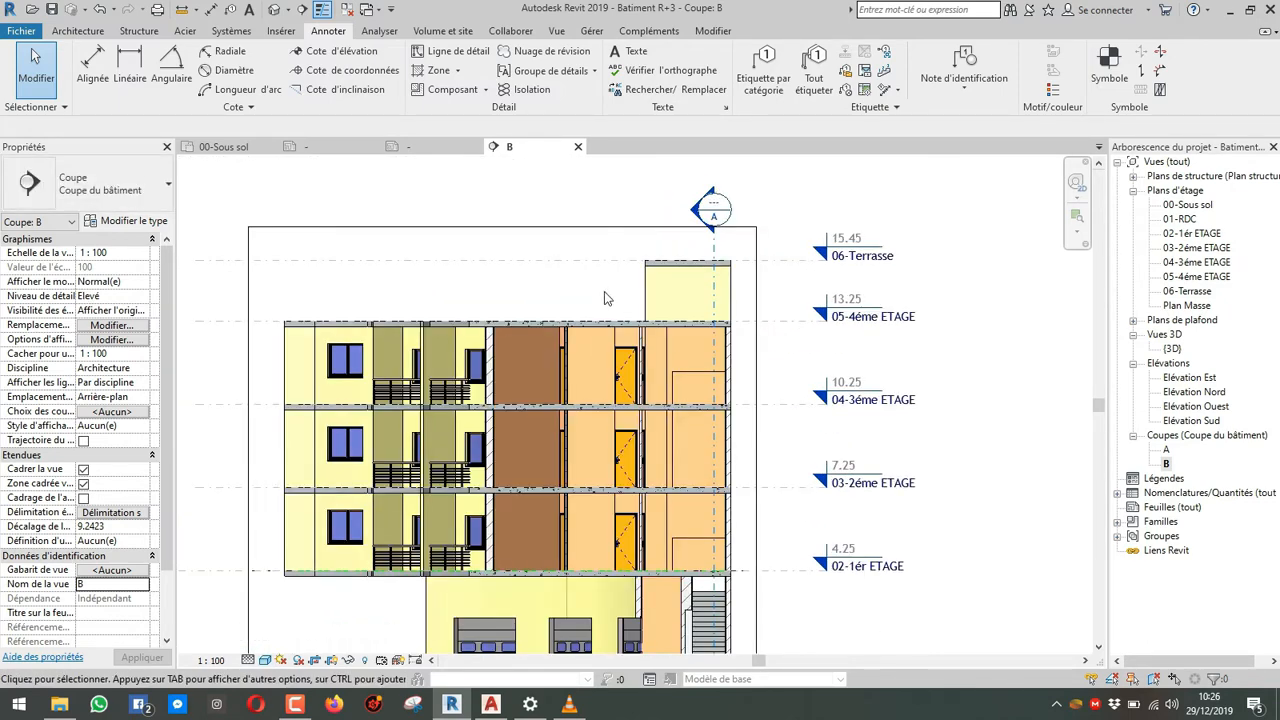
Step: Hide both Sens d'ouverture subcategories of the Portes category in section view B
{"action": "key", "text": "v"}
{"action": "key", "text": "g"}
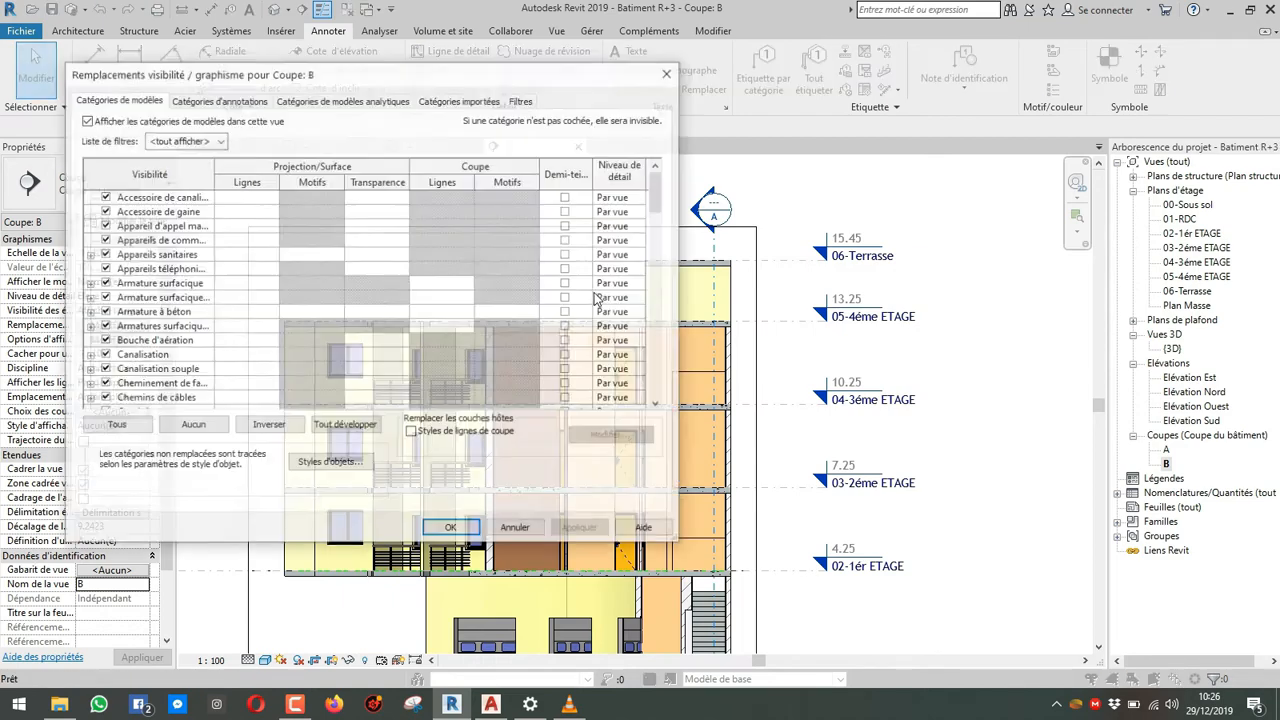
{"action": "left_click_drag", "start_coordinate": [529, 76], "coordinate": [931, 117]}
{"action": "left_click", "coordinate": [597, 328]}
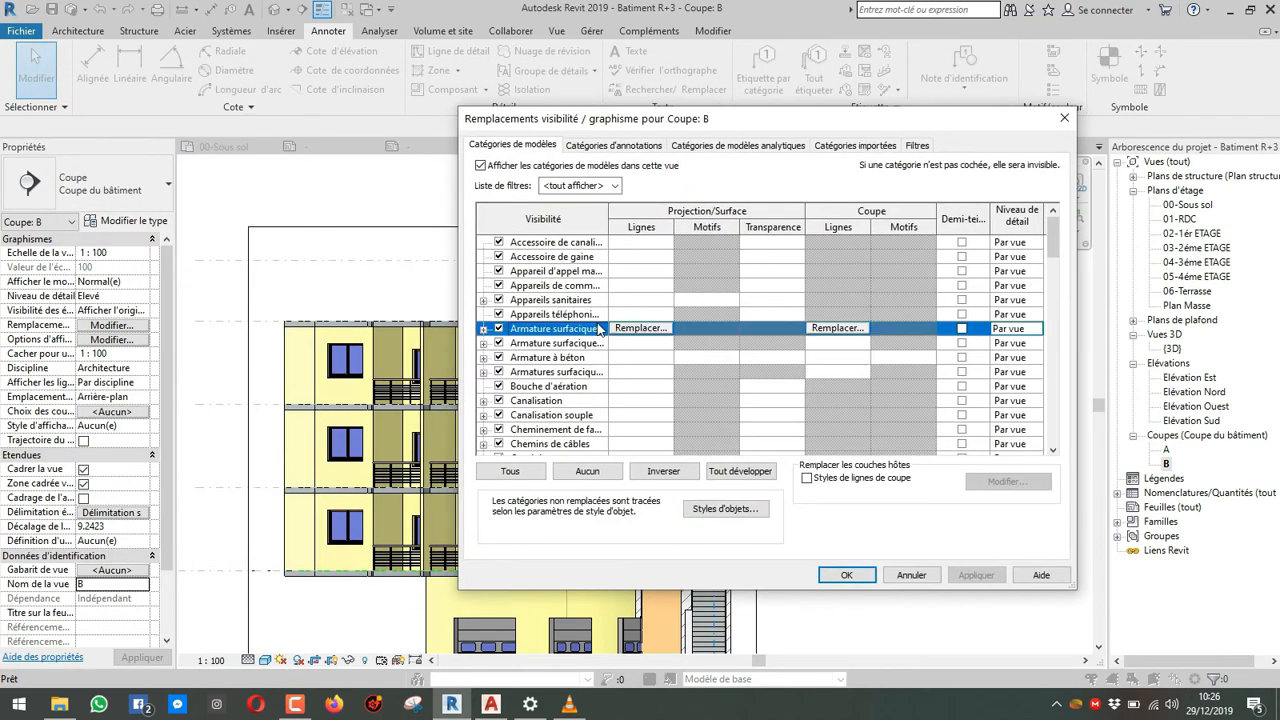
{"action": "key", "text": "p"}
{"action": "scroll", "coordinate": [559, 363], "scroll_direction": "down", "scroll_amount": 1}
{"action": "scroll", "coordinate": [560, 368], "scroll_direction": "down", "scroll_amount": 1}
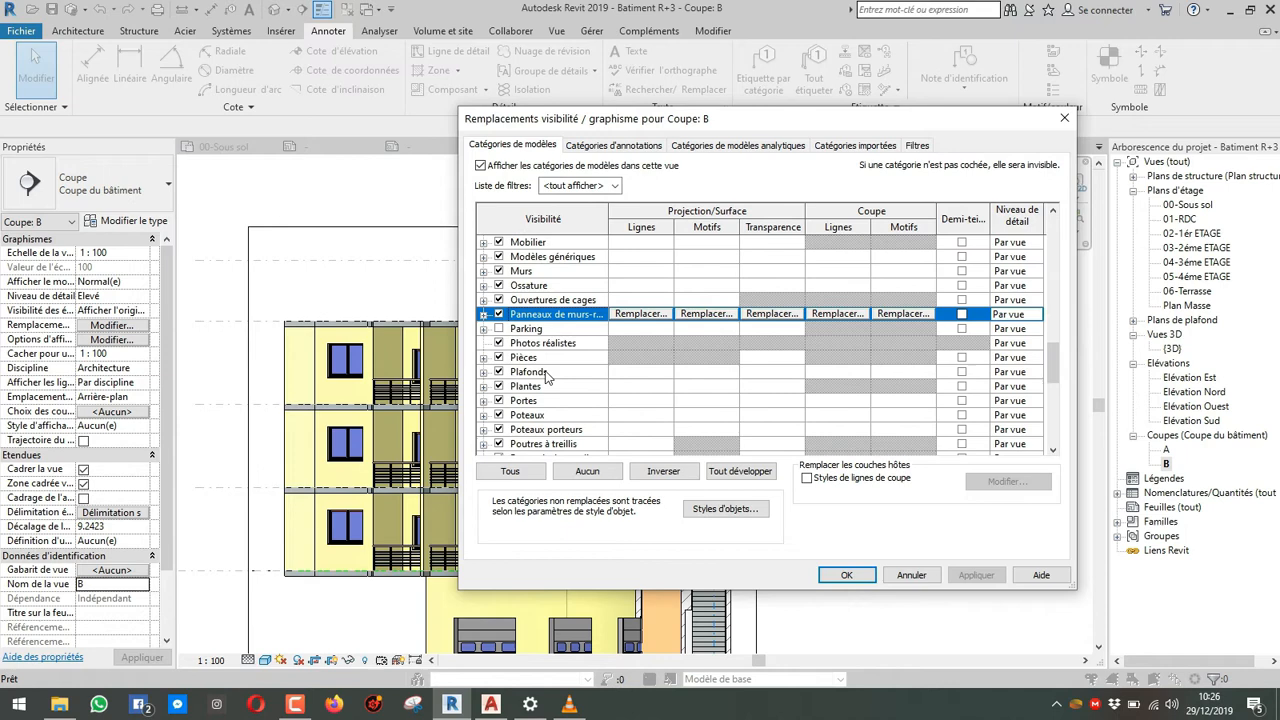
{"action": "left_click", "coordinate": [483, 400]}
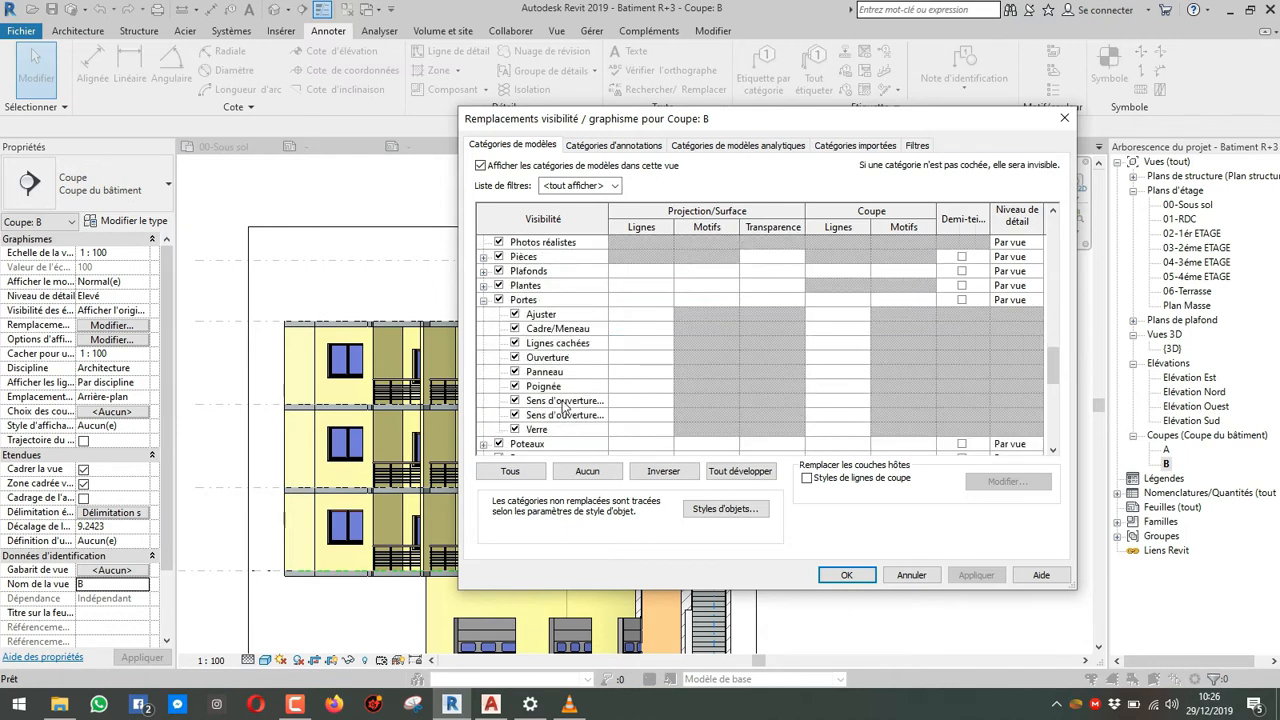
{"action": "left_click", "coordinate": [563, 402]}
{"action": "left_click", "coordinate": [517, 414], "text": "shift"}
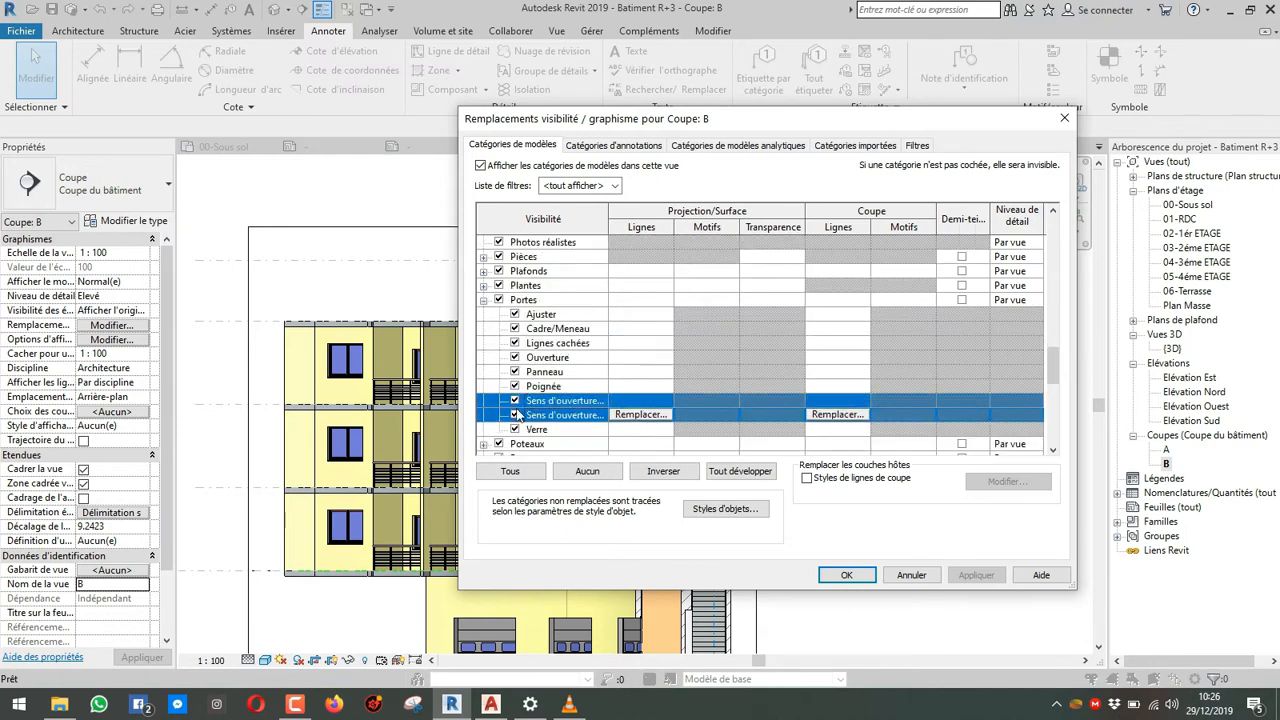
{"action": "left_click", "coordinate": [845, 578]}
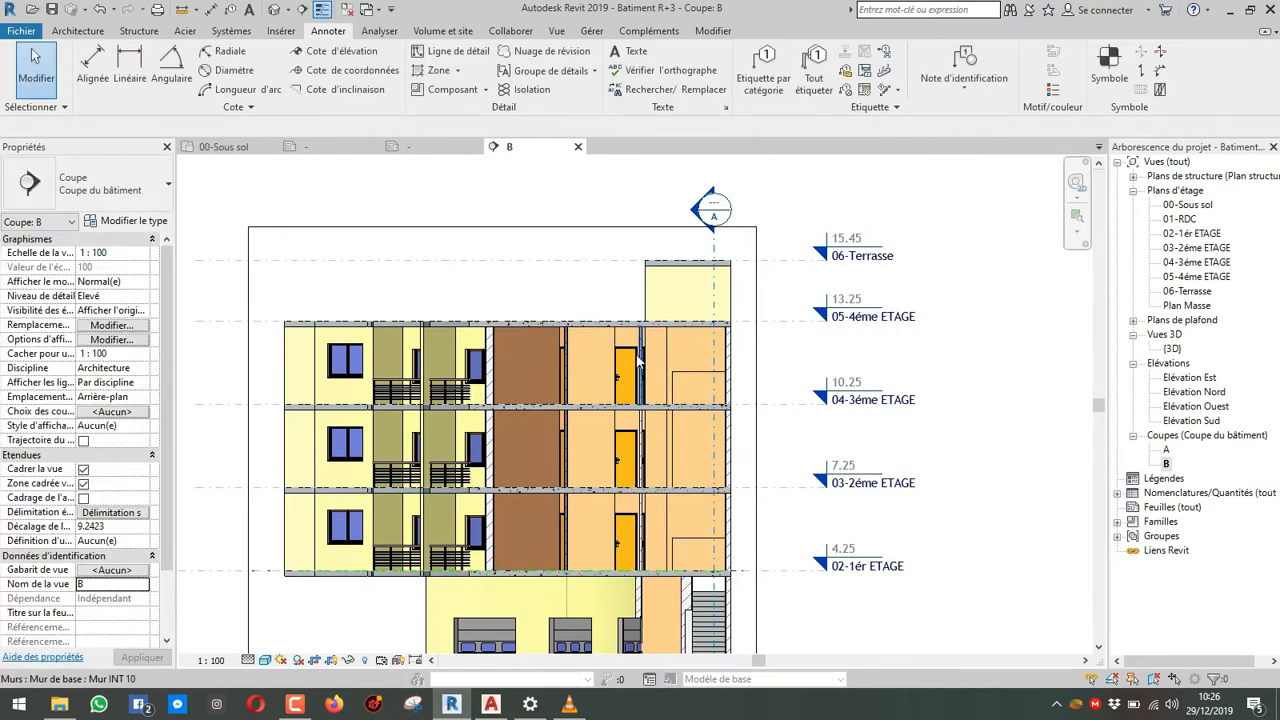
{"action": "middle_click_drag", "start_coordinate": [703, 392], "coordinate": [672, 326]}
{"action": "middle_click_drag", "start_coordinate": [680, 432], "coordinate": [648, 293]}
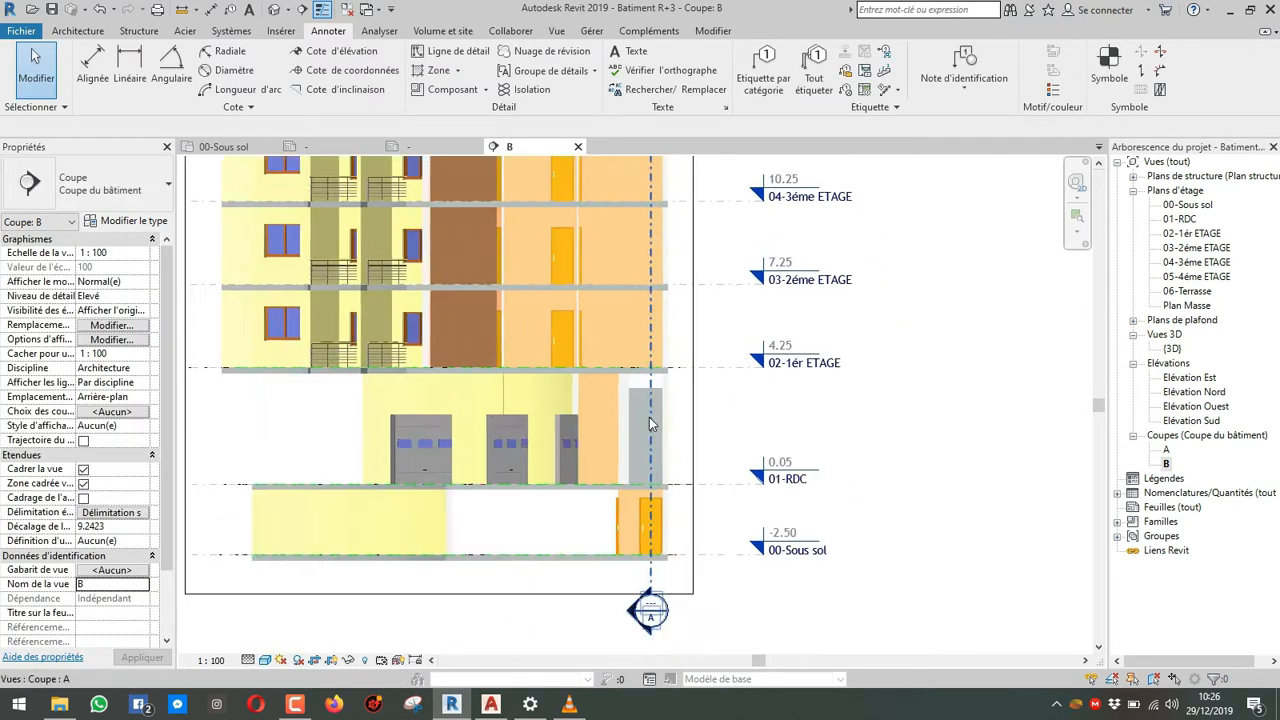
Step: Examine the lower floors in section view B, and the floors and stairs in section view A
{"action": "scroll", "coordinate": [651, 417], "scroll_direction": "up", "scroll_amount": 4}
{"action": "scroll", "coordinate": [653, 417], "scroll_direction": "down", "scroll_amount": 3}
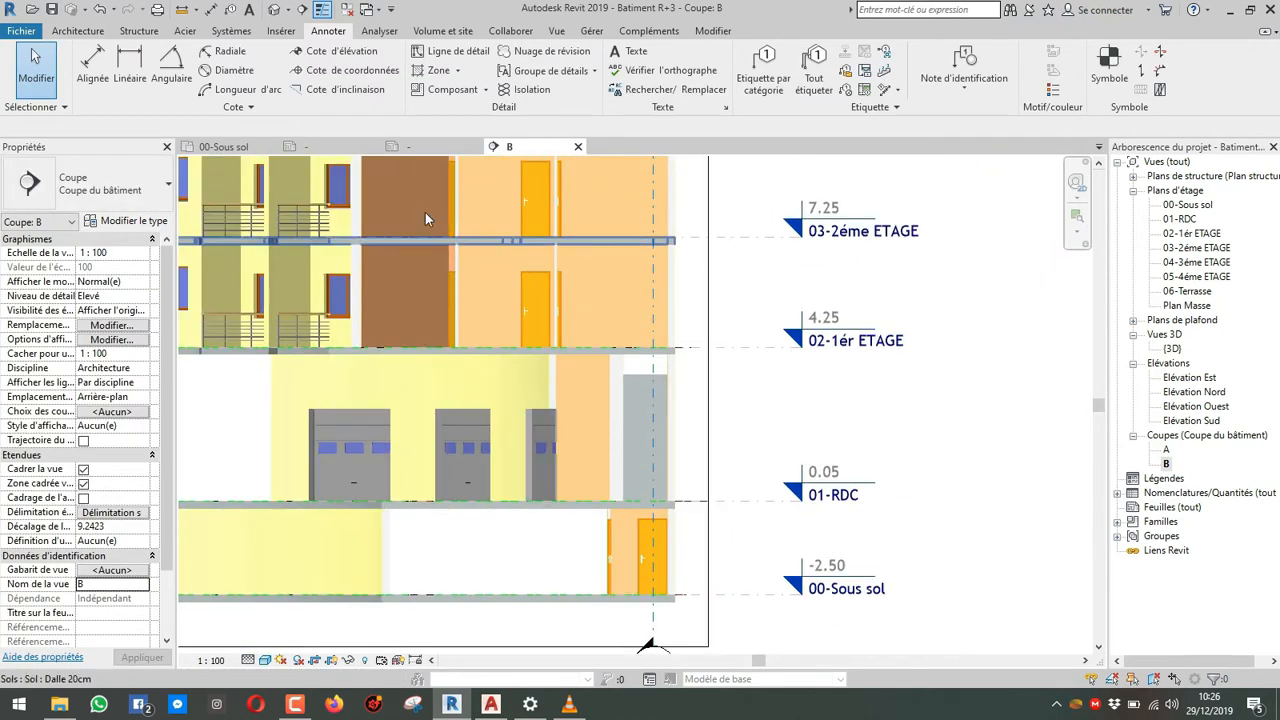
{"action": "double_click", "coordinate": [1166, 452]}
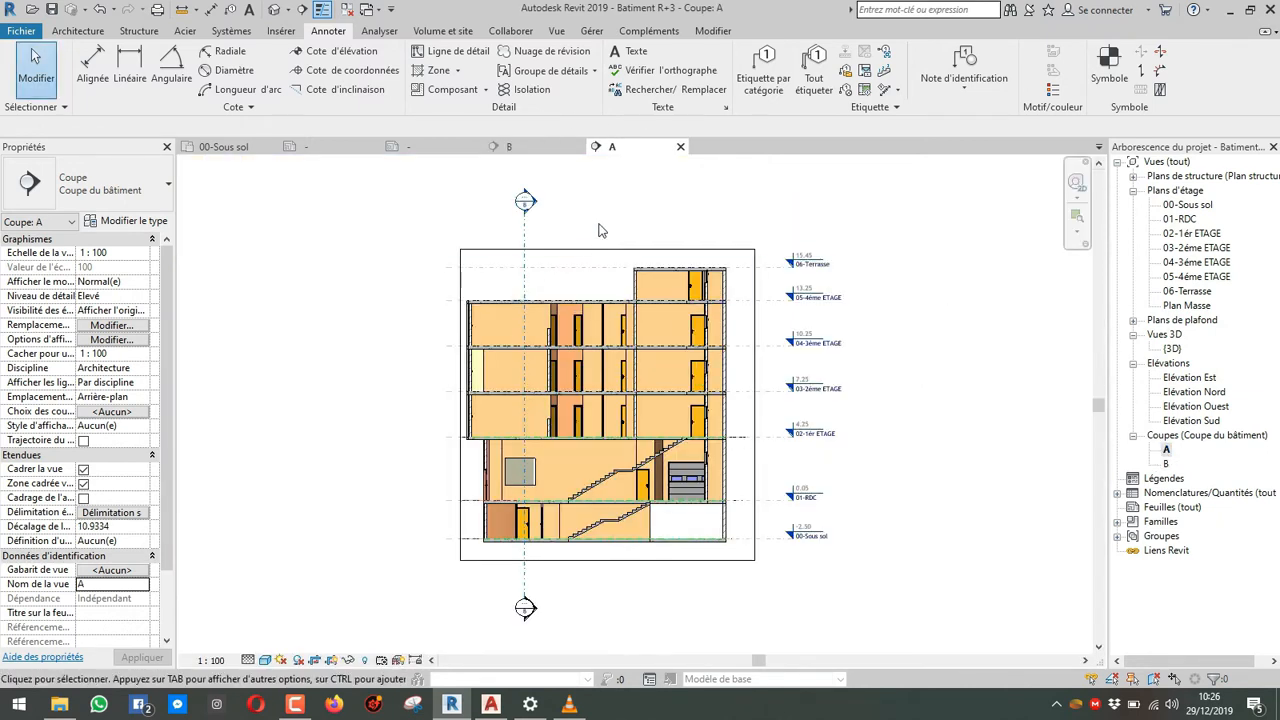
{"action": "scroll", "coordinate": [667, 455], "scroll_direction": "up", "scroll_amount": 5}
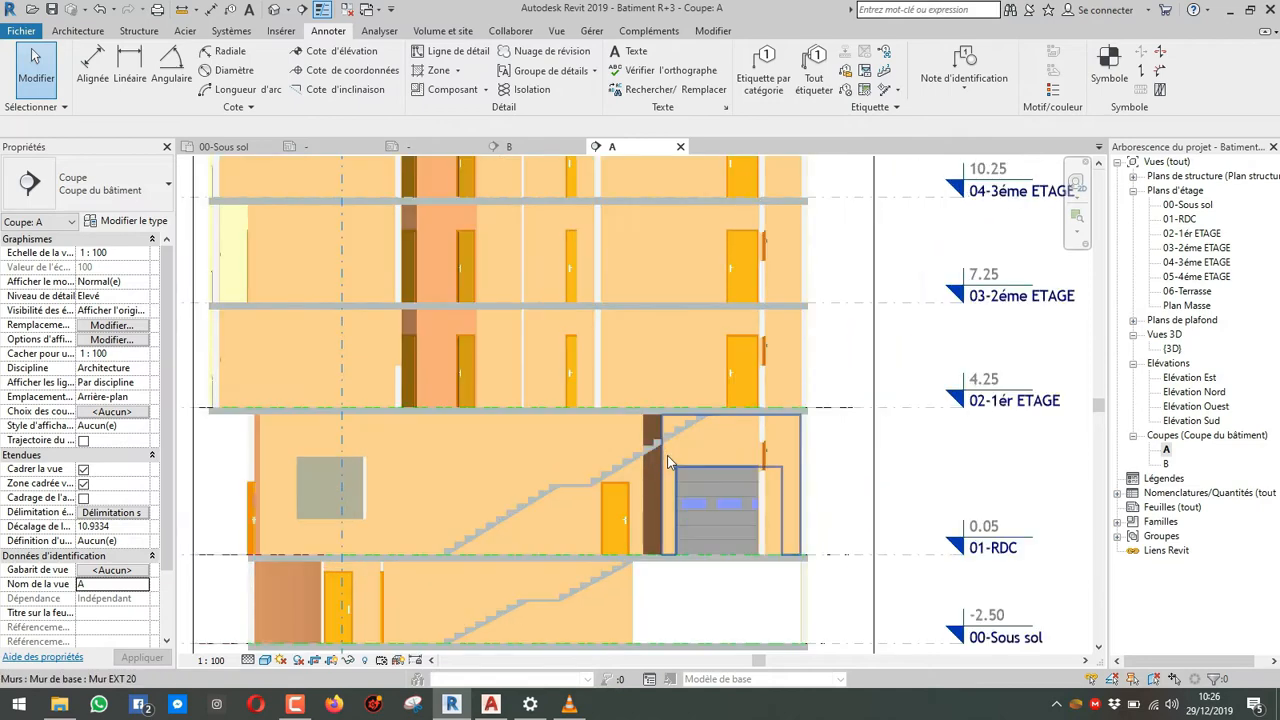
{"action": "scroll", "coordinate": [675, 462], "scroll_direction": "down", "scroll_amount": 4}
{"action": "scroll", "coordinate": [680, 465], "scroll_direction": "down", "scroll_amount": 1}
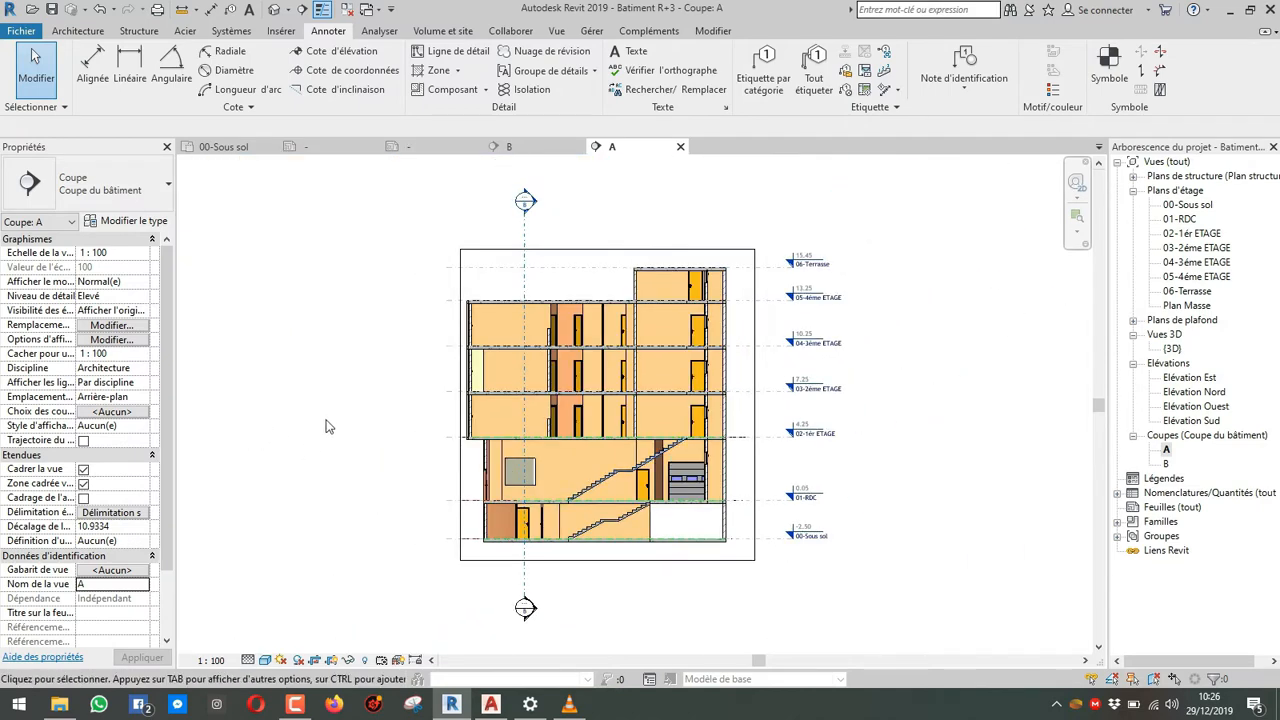
Step: Open the 01-RDC floor plan and exclude Plage de la vue from its Plan de niveaux Archi view template
{"action": "left_click", "coordinate": [225, 147]}
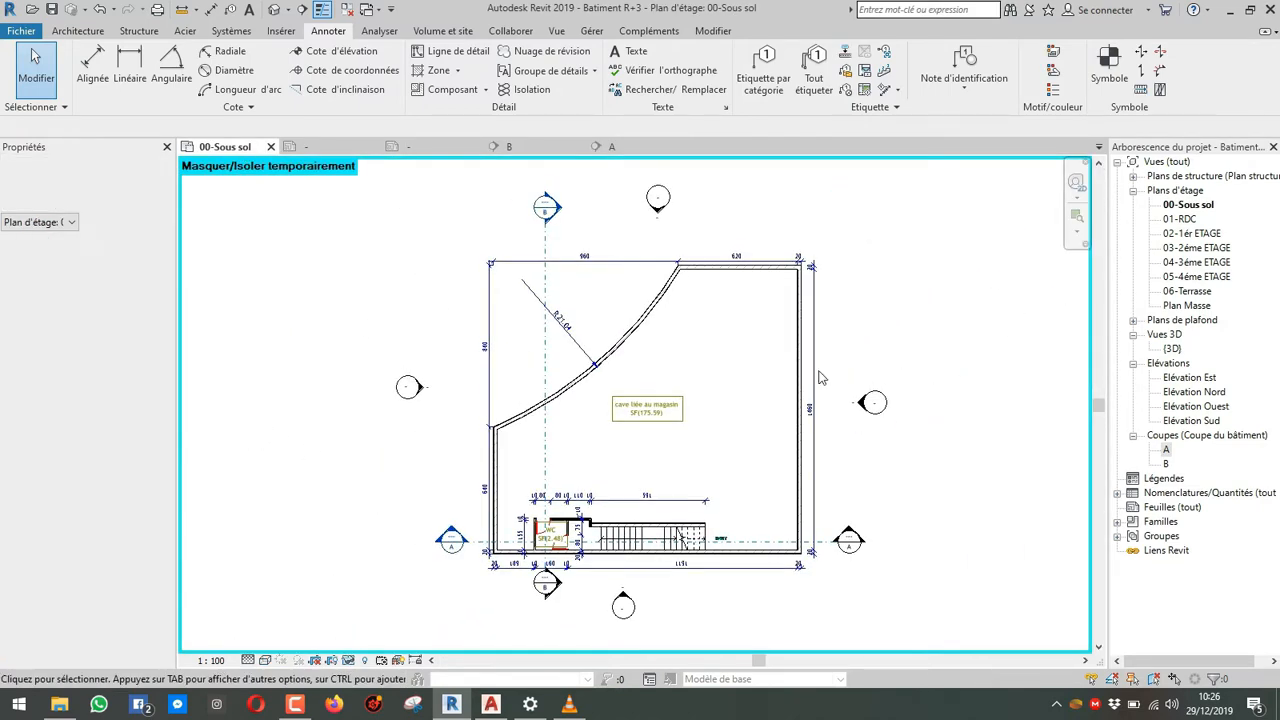
{"action": "double_click", "coordinate": [1181, 219]}
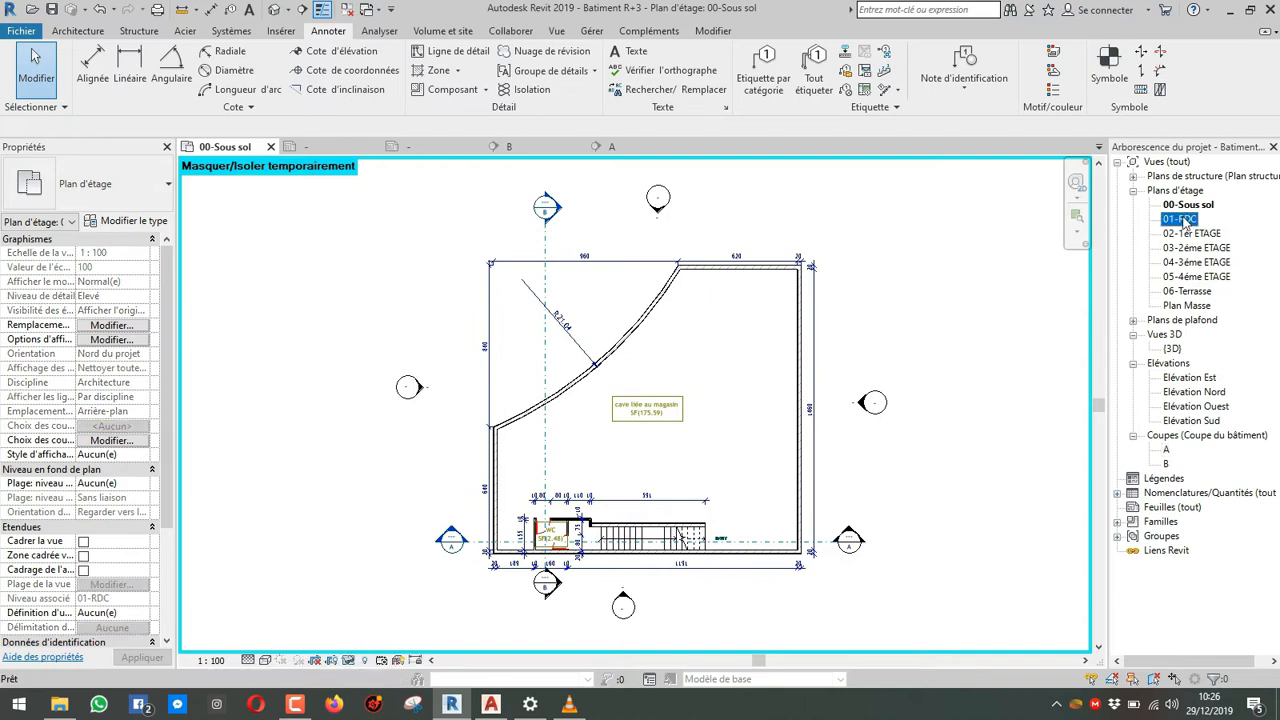
{"action": "scroll", "coordinate": [690, 425], "scroll_direction": "up", "scroll_amount": 4}
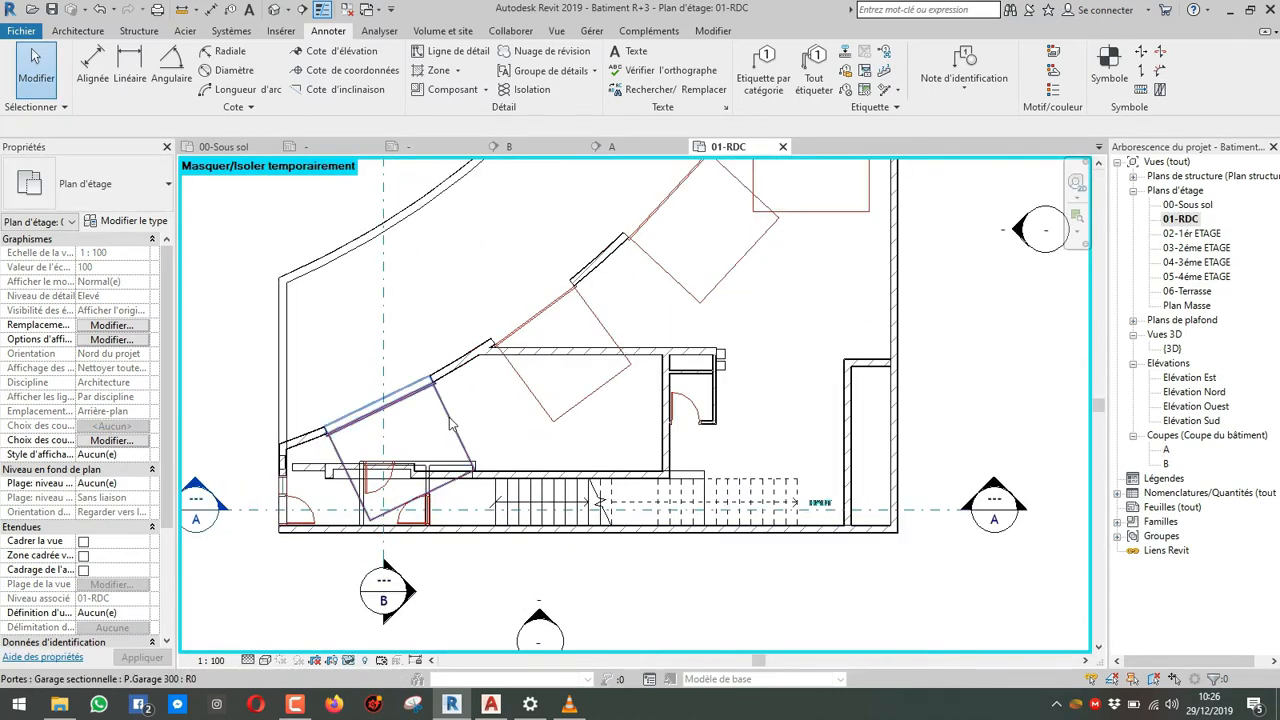
{"action": "scroll", "coordinate": [104, 517], "scroll_direction": "down", "scroll_amount": 4}
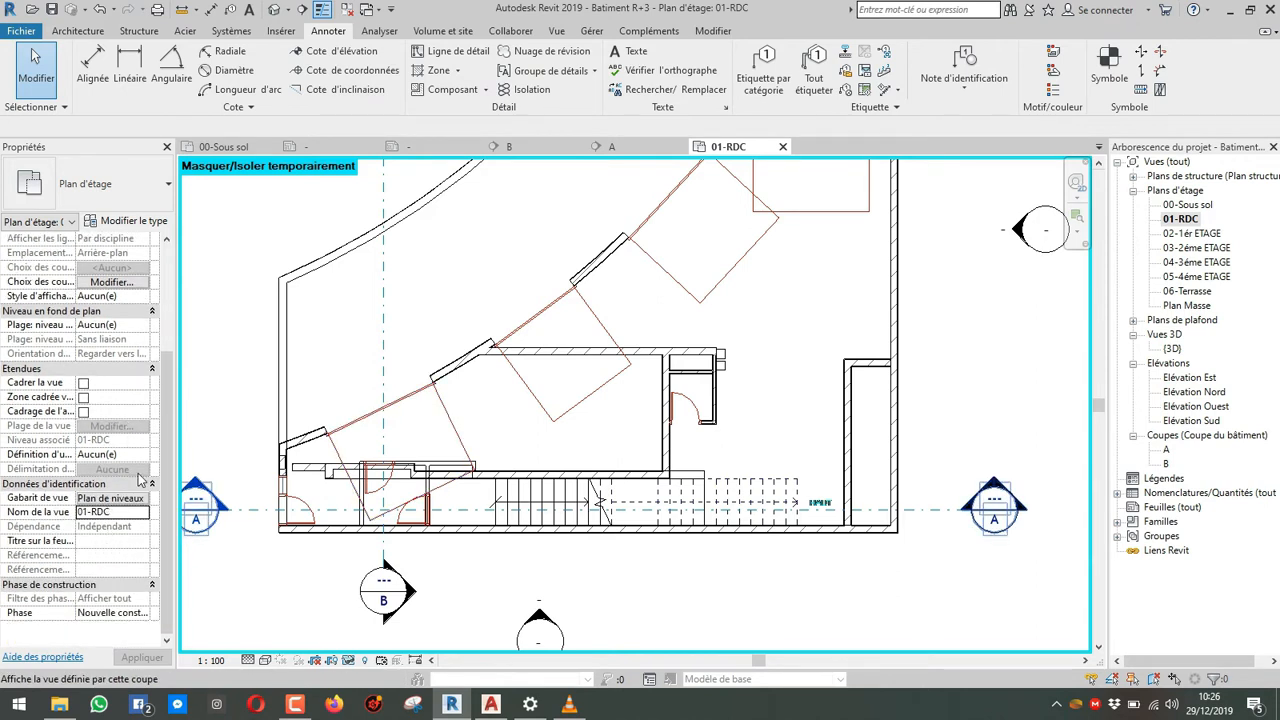
{"action": "left_click", "coordinate": [124, 499]}
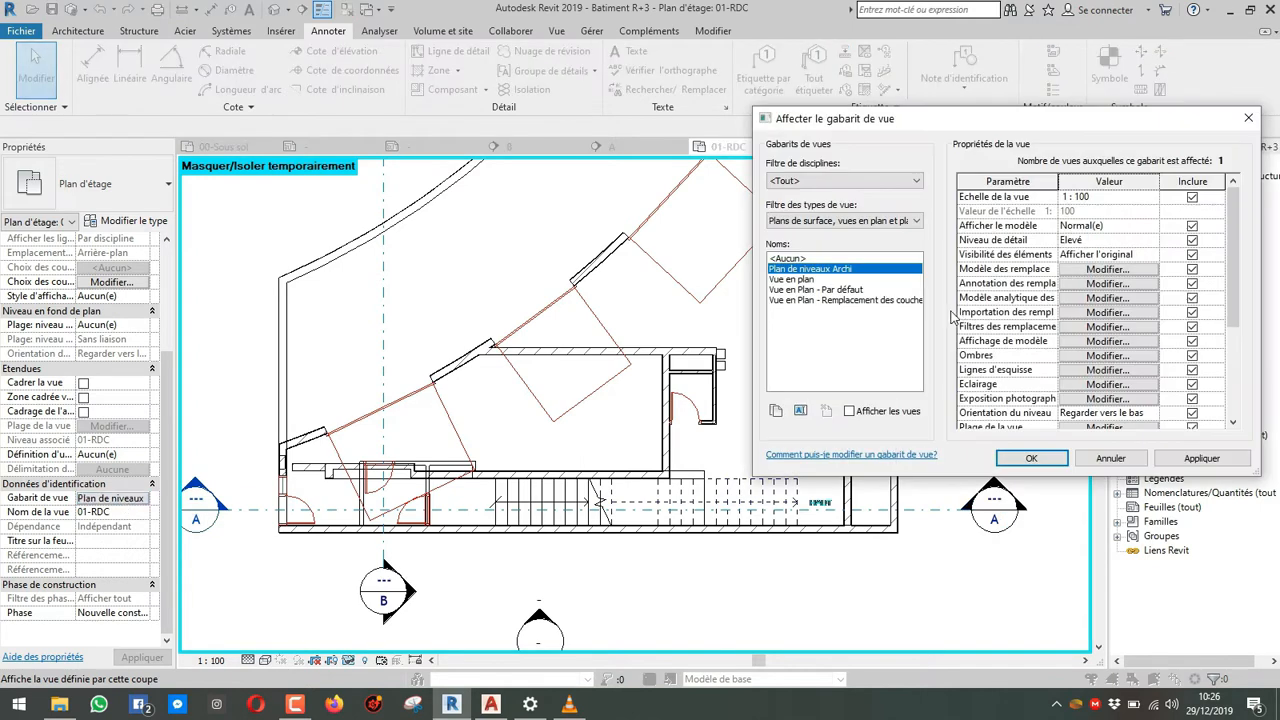
{"action": "key", "text": "Escape"}
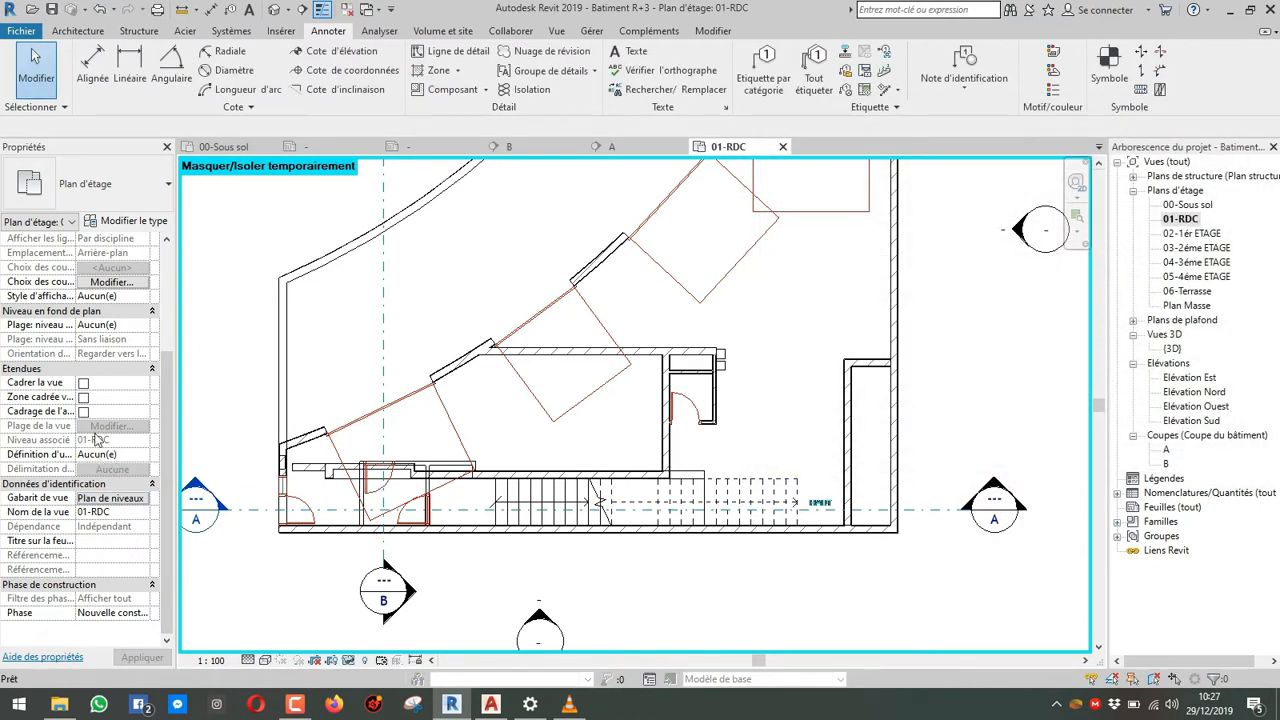
{"action": "left_click", "coordinate": [124, 499]}
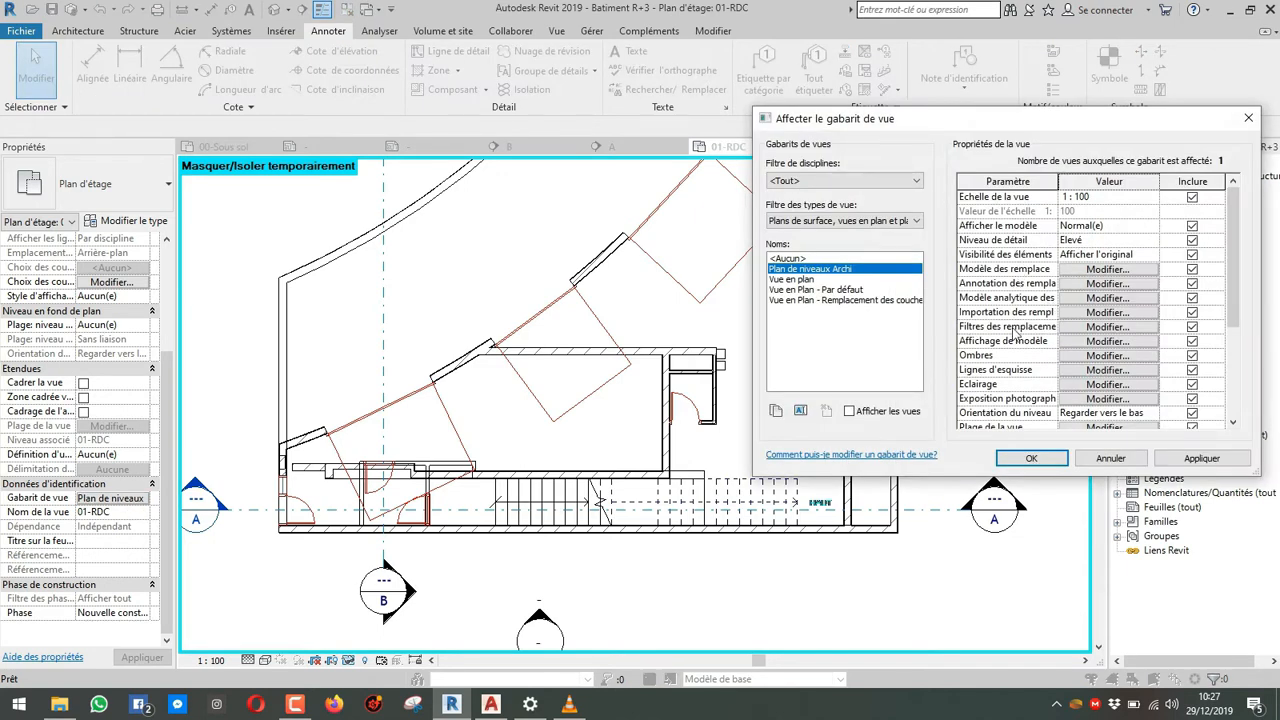
{"action": "scroll", "coordinate": [1014, 334], "scroll_direction": "down", "scroll_amount": 2}
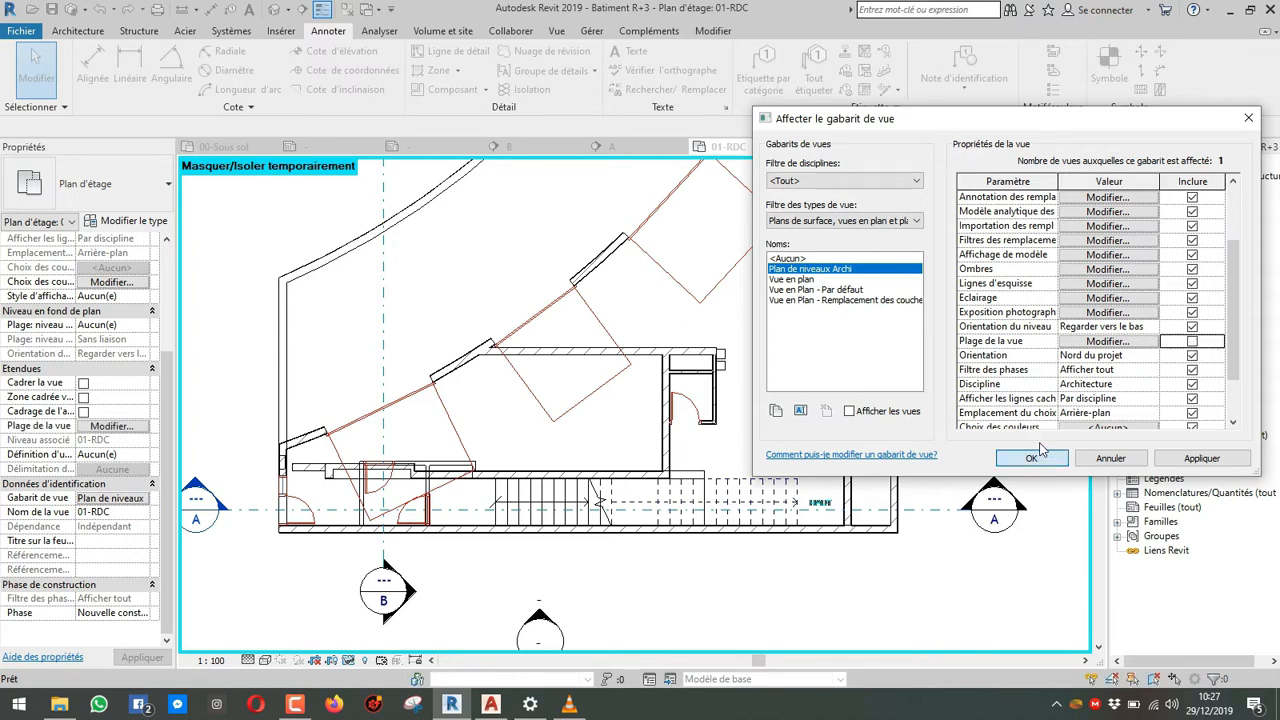
{"action": "left_click", "coordinate": [1034, 457]}
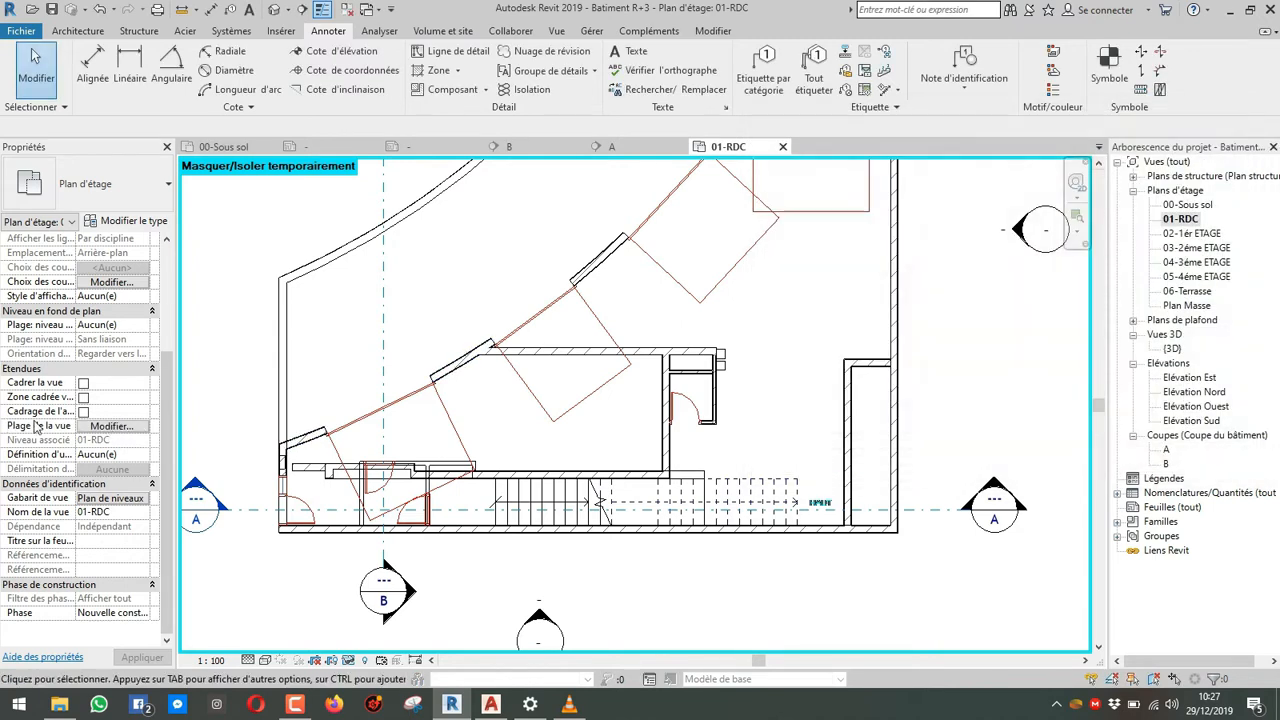
Step: Apply a cut plane offset of 1.2 in the 01-RDC plan's view range
{"action": "left_click", "coordinate": [112, 426]}
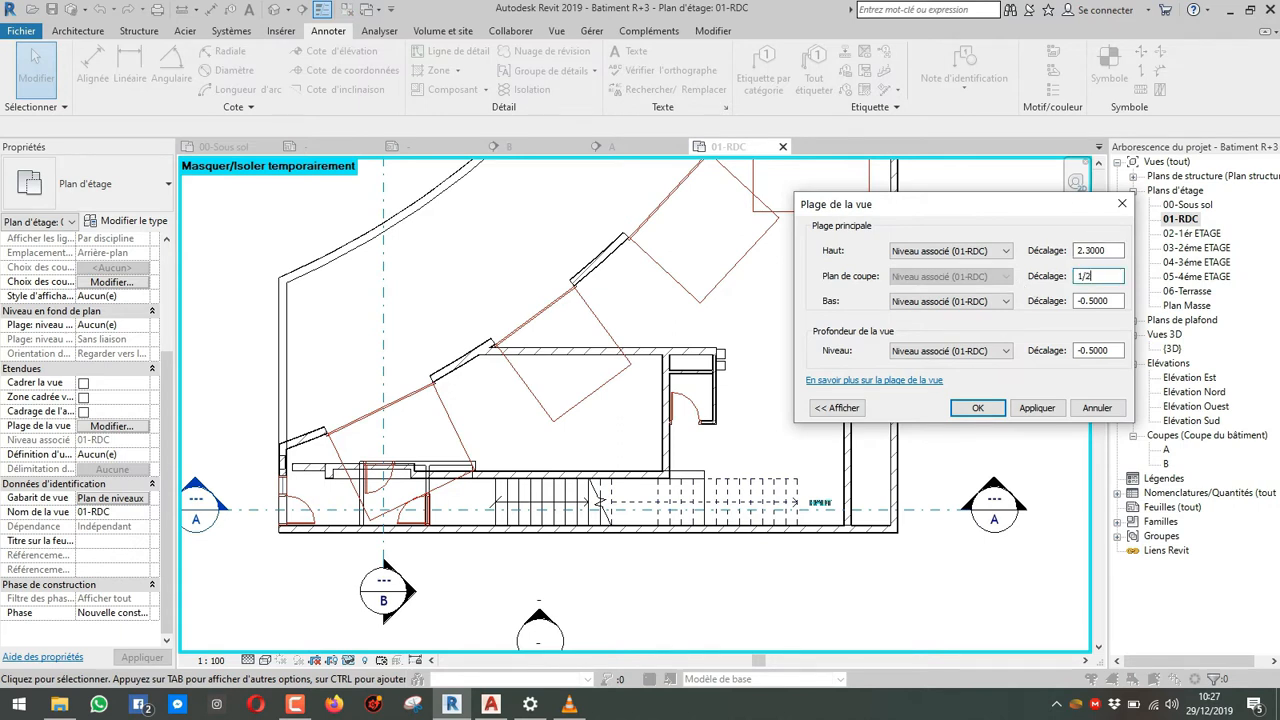
{"action": "left_click", "coordinate": [1052, 408]}
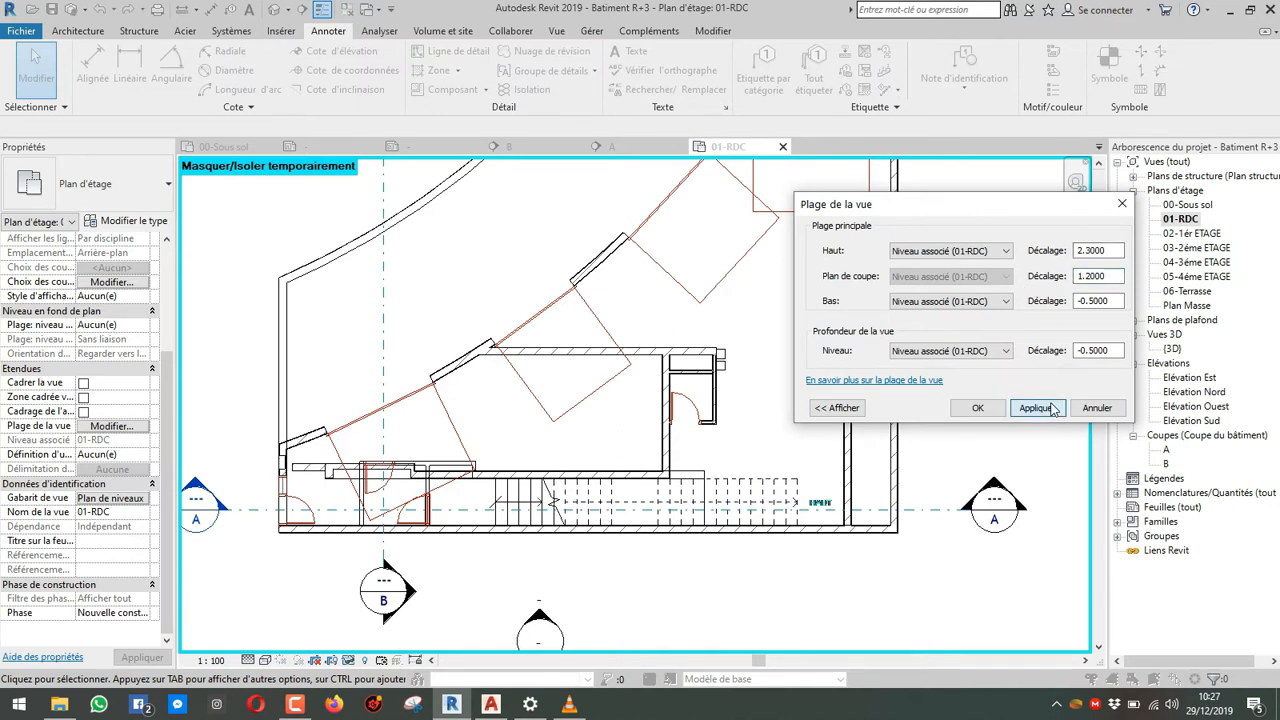
Step: Set both the cut plane and top offsets of the 01-RDC view range to 3.0 and apply them
{"action": "double_click", "coordinate": [1109, 283]}
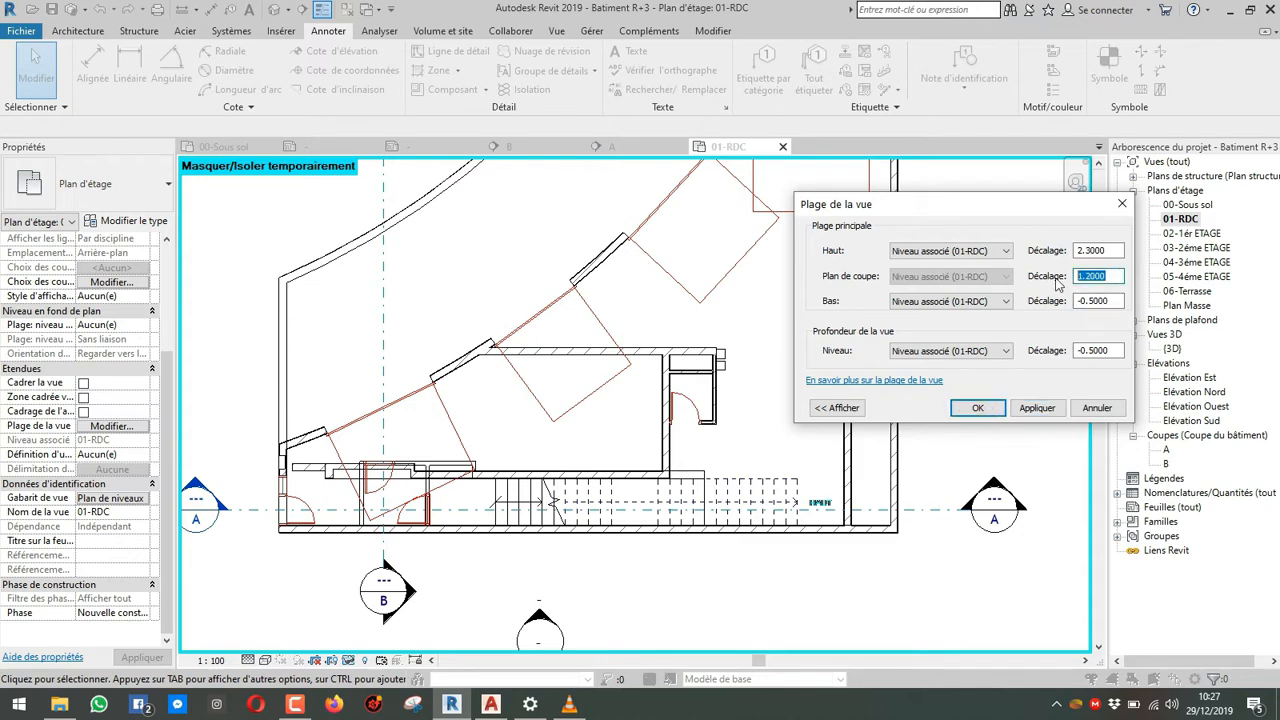
{"action": "left_click", "coordinate": [1056, 408]}
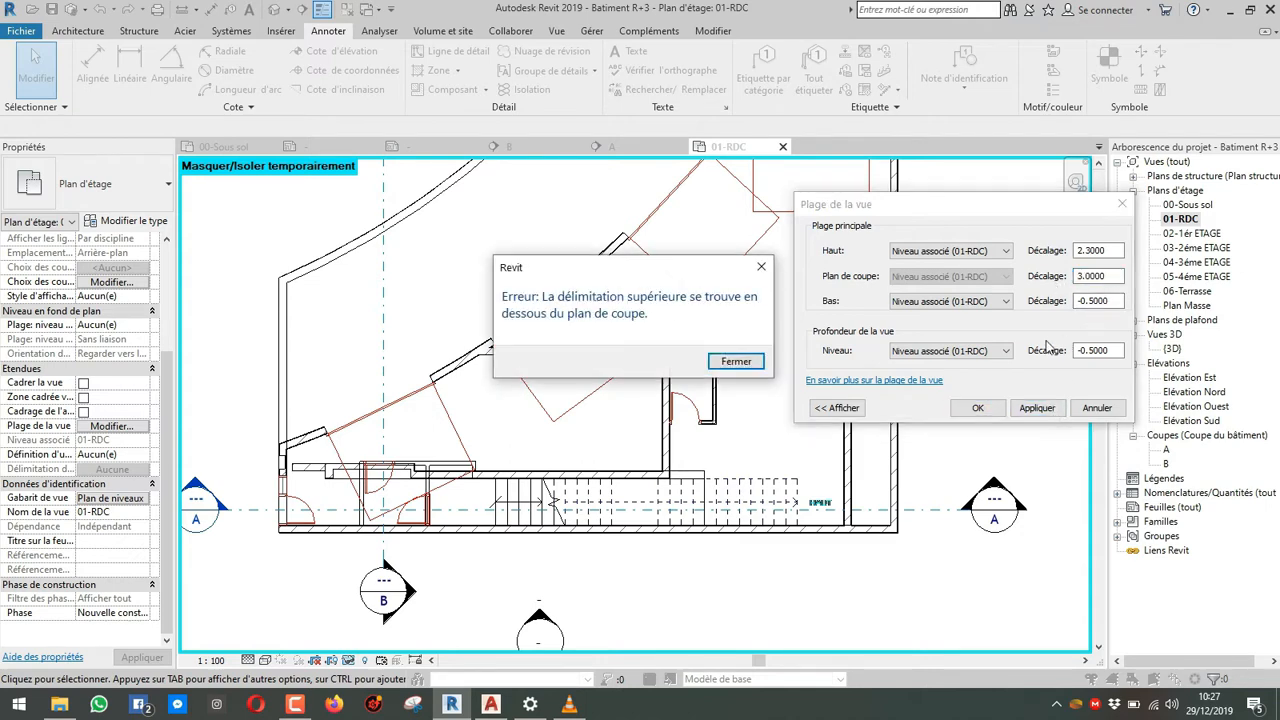
{"action": "key", "text": "Return"}
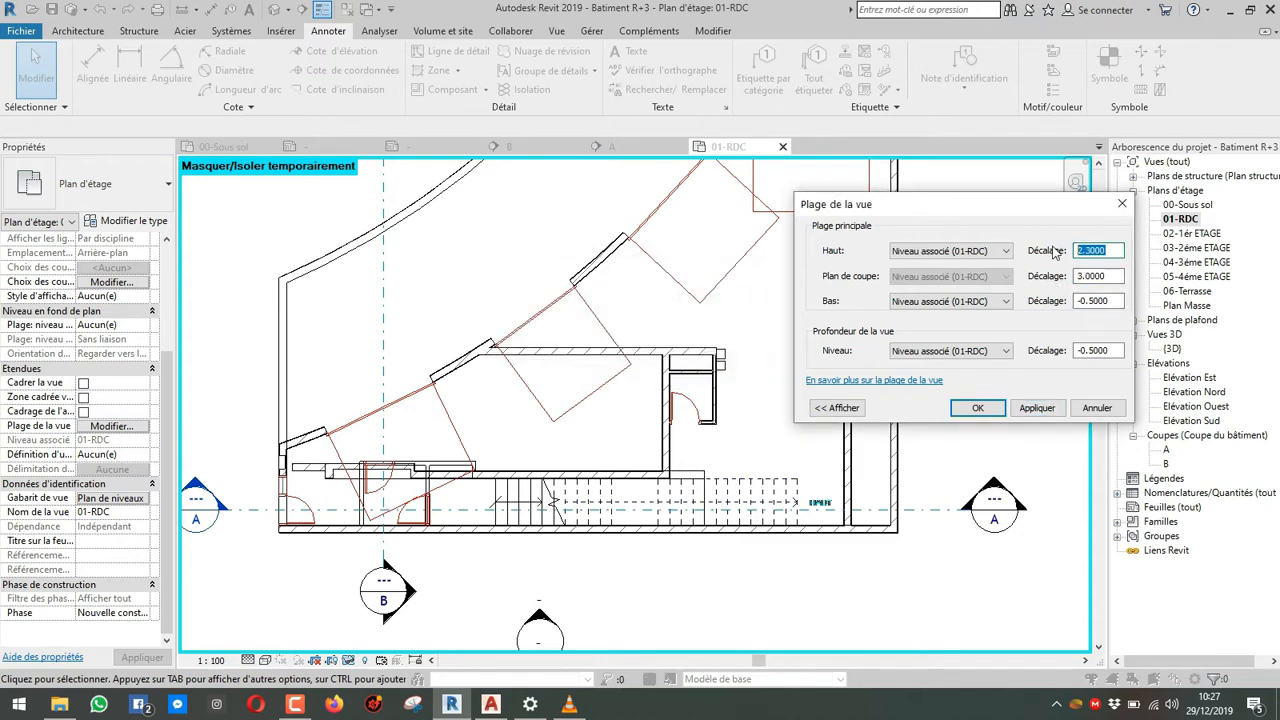
{"action": "left_click", "coordinate": [1040, 408]}
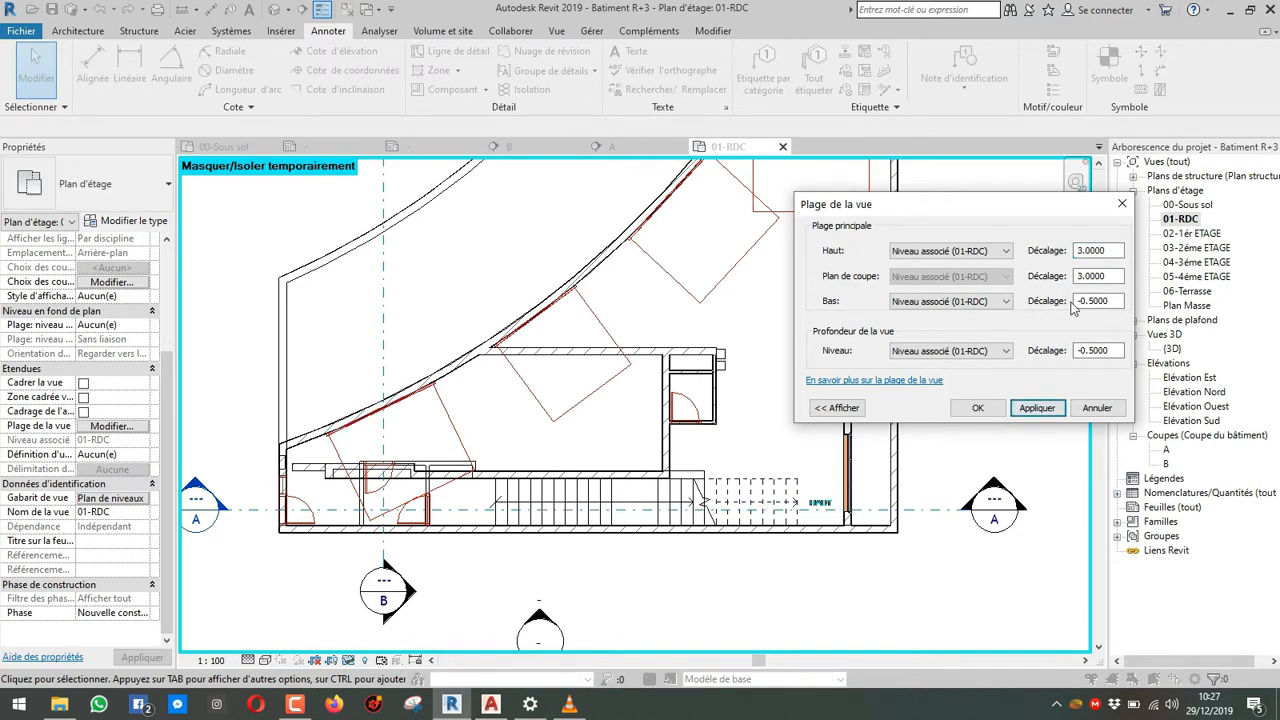
Step: Set the cut plane offset of the 01-RDC view range to 1.2 and accept the view range
{"action": "double_click", "coordinate": [1110, 278]}
{"action": "type", "text": "1."}
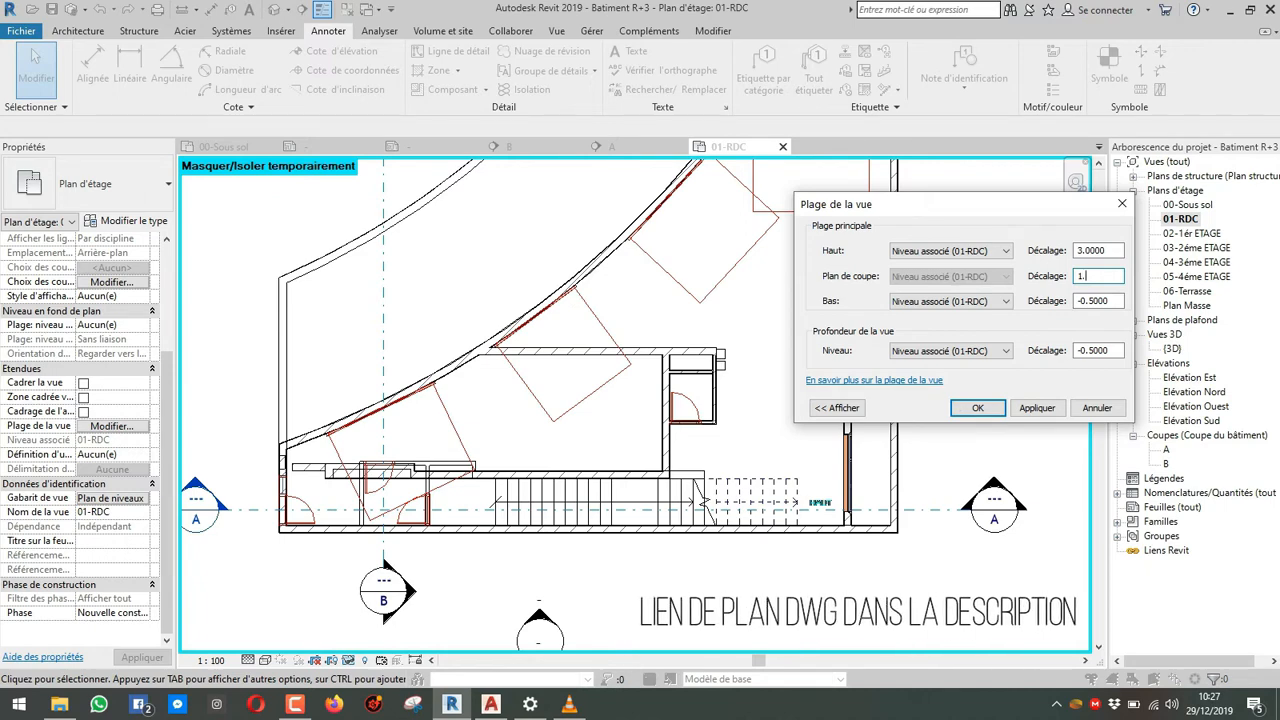
{"action": "left_click", "coordinate": [1037, 408]}
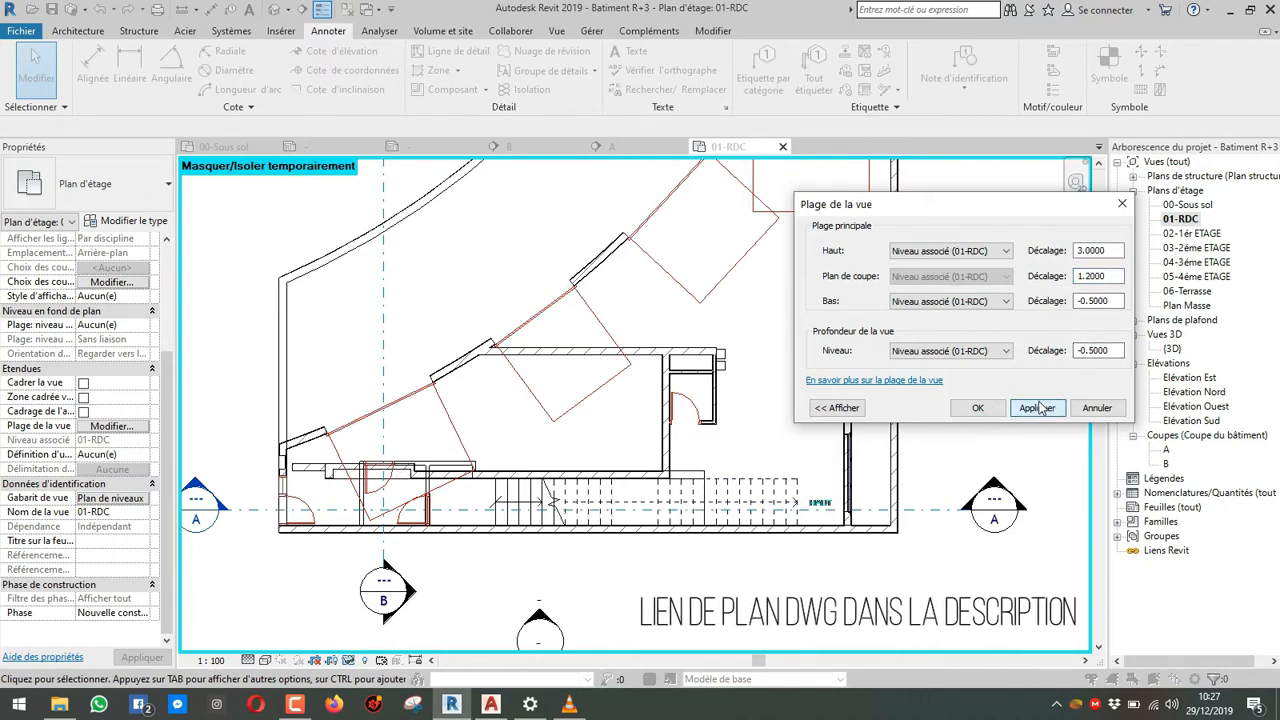
{"action": "left_click", "coordinate": [978, 408]}
Step: Examine the garage doors and their adjoining walls on the 01-RDC plan
{"action": "middle_click_drag", "start_coordinate": [531, 381], "coordinate": [434, 492]}
{"action": "middle_click_drag", "start_coordinate": [630, 343], "coordinate": [675, 359]}
{"action": "scroll", "coordinate": [678, 363], "scroll_direction": "down", "scroll_amount": 1}
{"action": "middle_click_drag", "start_coordinate": [553, 459], "coordinate": [527, 382]}
{"action": "scroll", "coordinate": [500, 370], "scroll_direction": "up", "scroll_amount": 5}
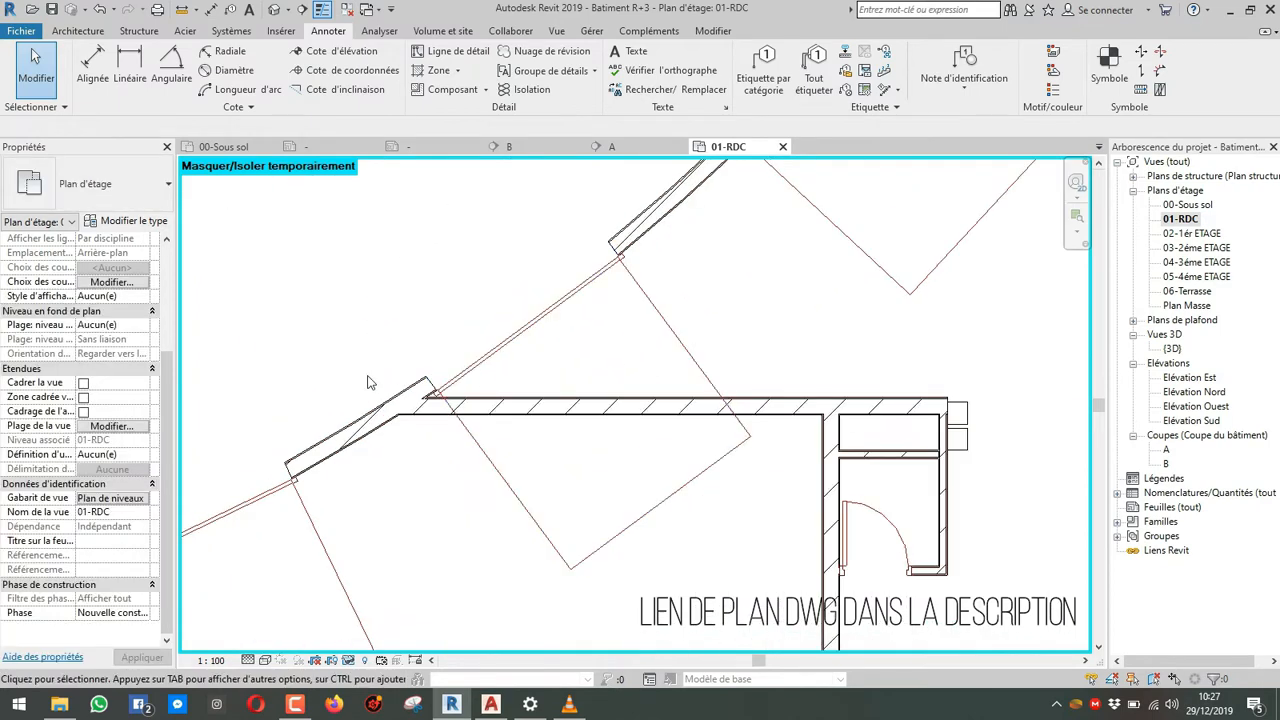
{"action": "scroll", "coordinate": [369, 380], "scroll_direction": "down", "scroll_amount": 2}
{"action": "middle_click_drag", "start_coordinate": [205, 500], "coordinate": [475, 402]}
{"action": "scroll", "coordinate": [511, 398], "scroll_direction": "up", "scroll_amount": 3}
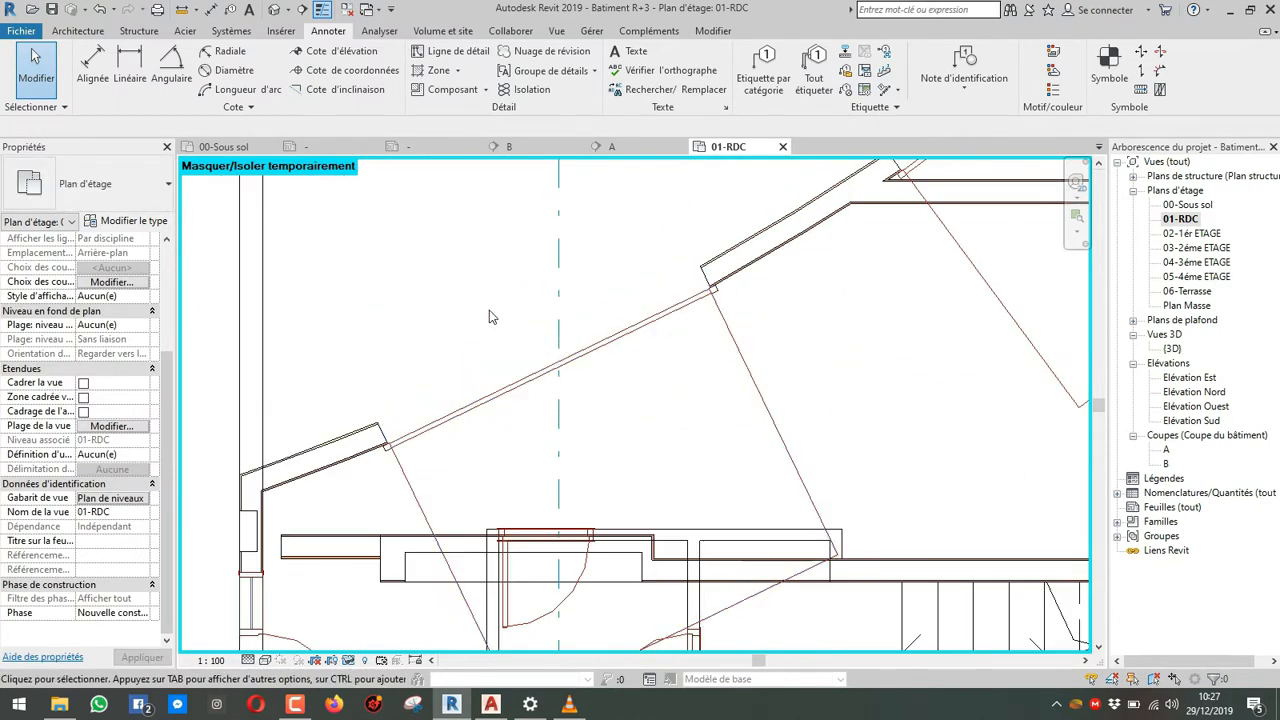
{"action": "key", "text": "v"}
{"action": "key", "text": "v"}
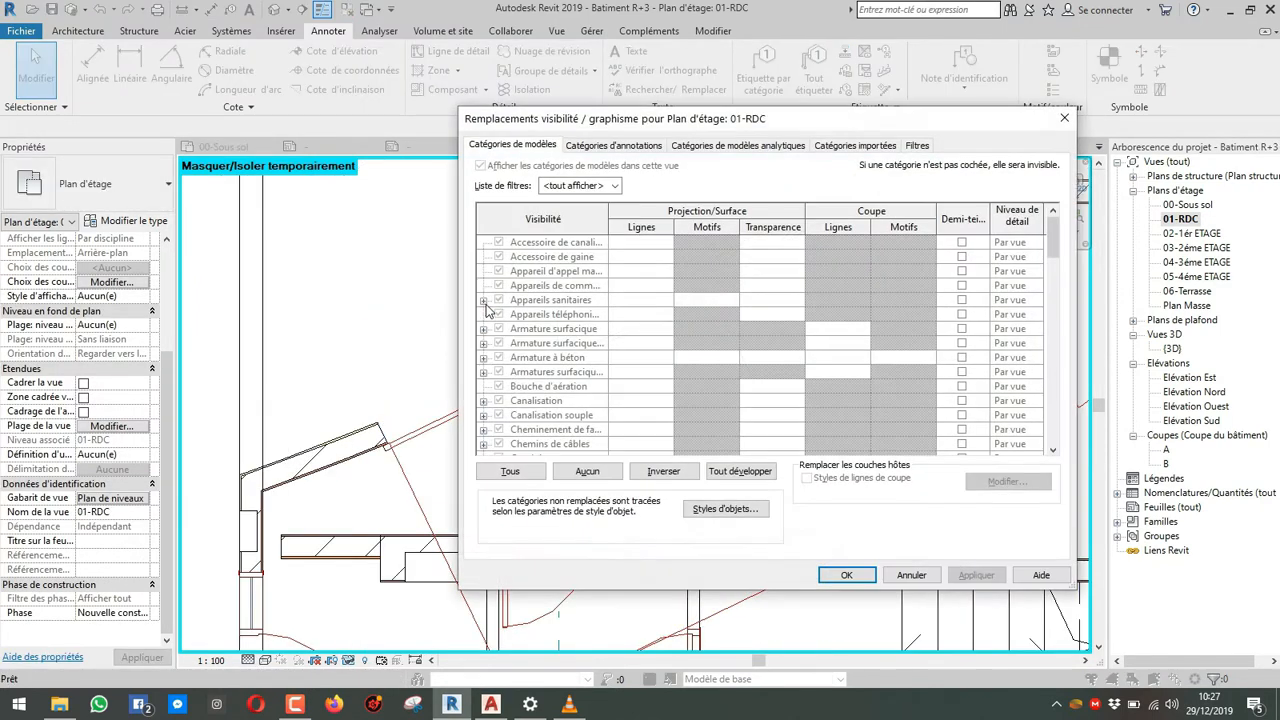
{"action": "key", "text": "Escape"}
Step: Try to hide both Sens d'ouverture subcategories of the Portes category through the Plan de niveaux Archi view template
{"action": "left_click", "coordinate": [111, 498]}
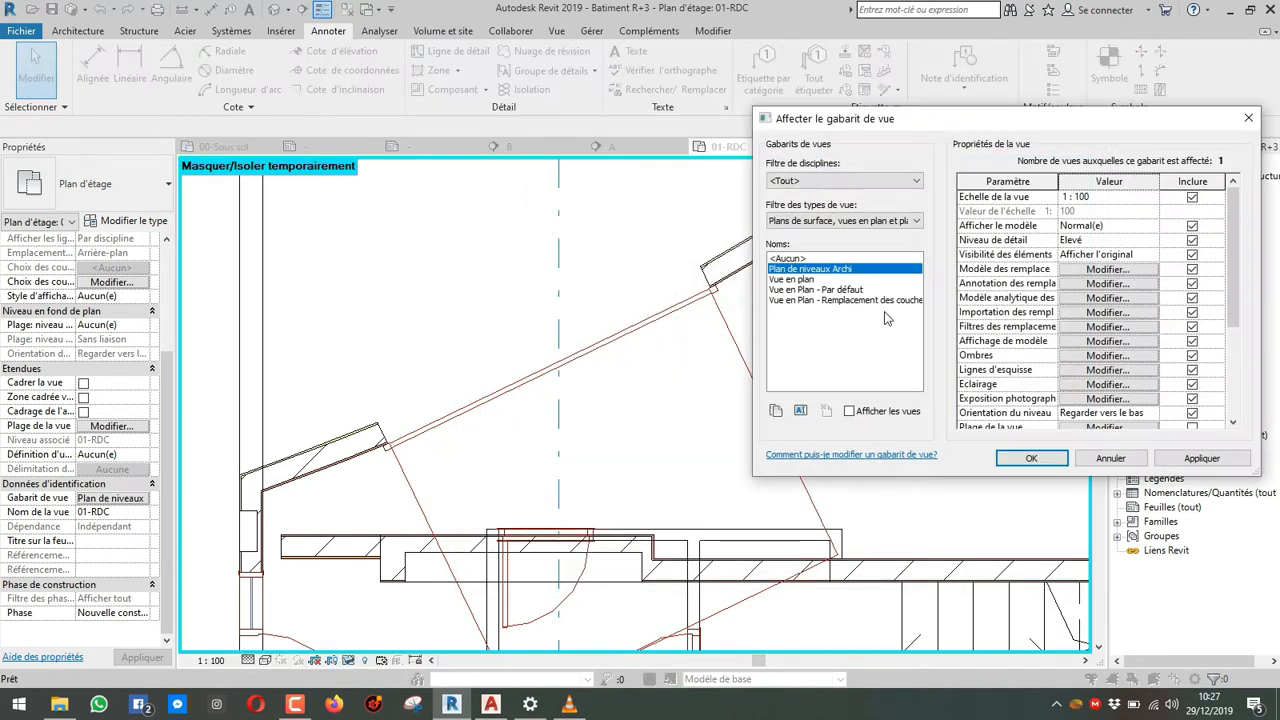
{"action": "left_click", "coordinate": [1117, 272]}
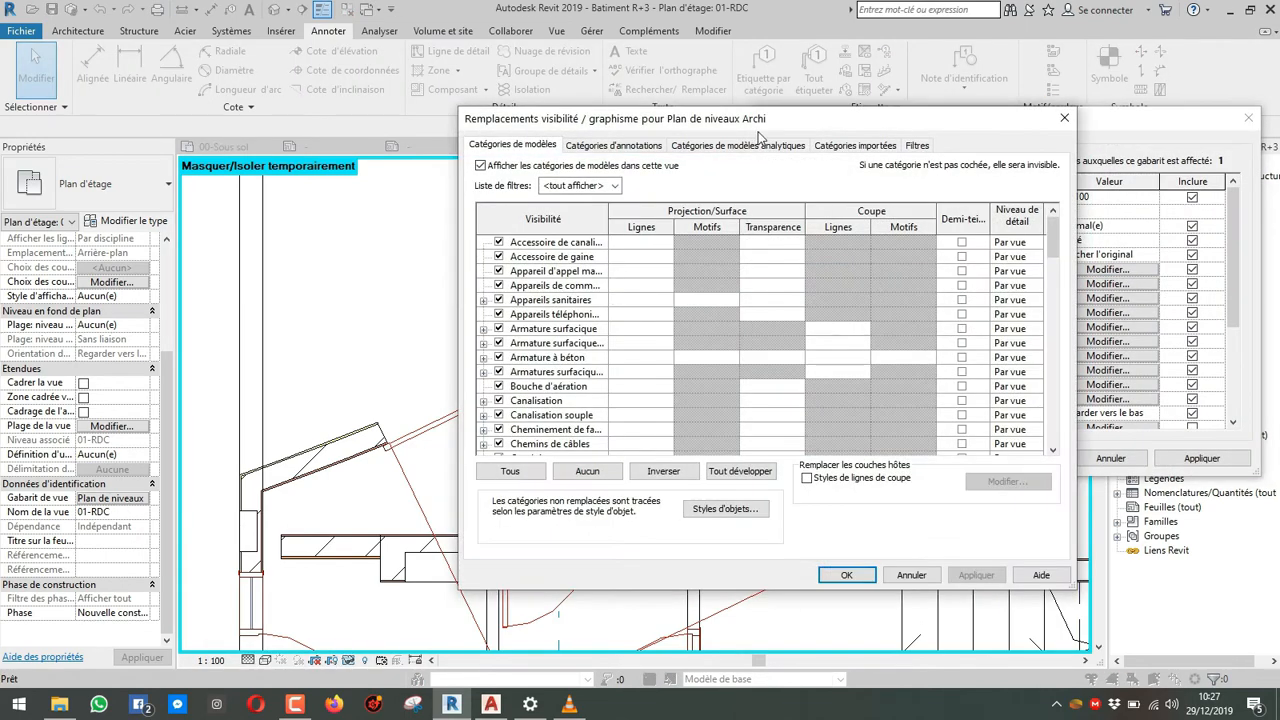
{"action": "left_click_drag", "start_coordinate": [759, 122], "coordinate": [976, 93]}
{"action": "left_click", "coordinate": [775, 342]}
{"action": "key", "text": "p"}
{"action": "scroll", "coordinate": [770, 312], "scroll_direction": "down", "scroll_amount": 1}
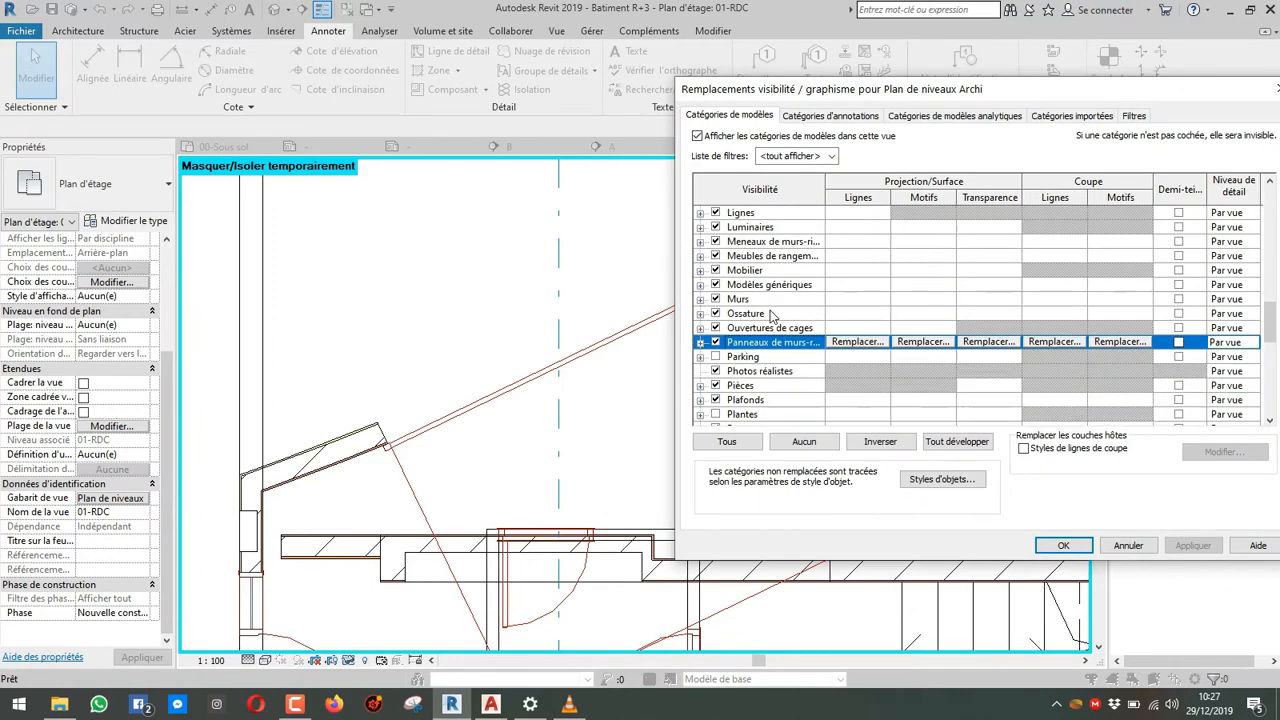
{"action": "scroll", "coordinate": [770, 315], "scroll_direction": "down", "scroll_amount": 2}
{"action": "left_click", "coordinate": [714, 358]}
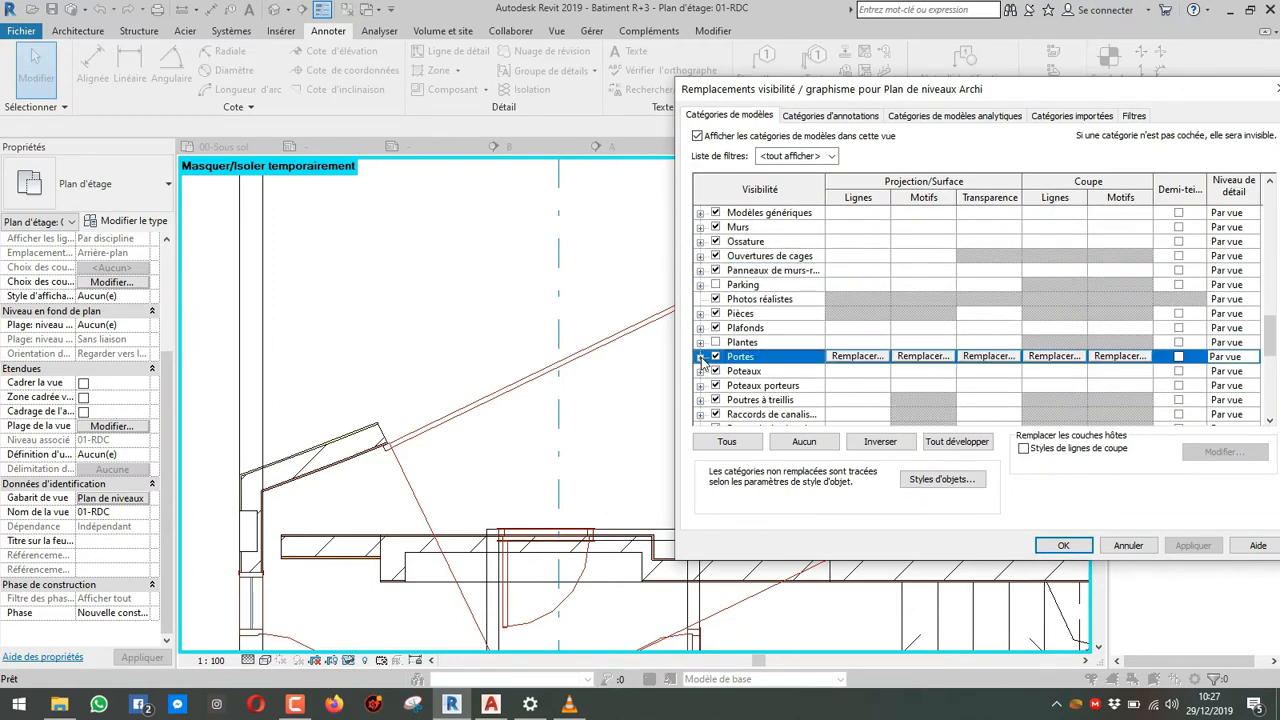
{"action": "left_click", "coordinate": [701, 357]}
{"action": "scroll", "coordinate": [747, 368], "scroll_direction": "down", "scroll_amount": 1}
{"action": "left_click", "coordinate": [732, 357]}
{"action": "left_click", "coordinate": [732, 371]}
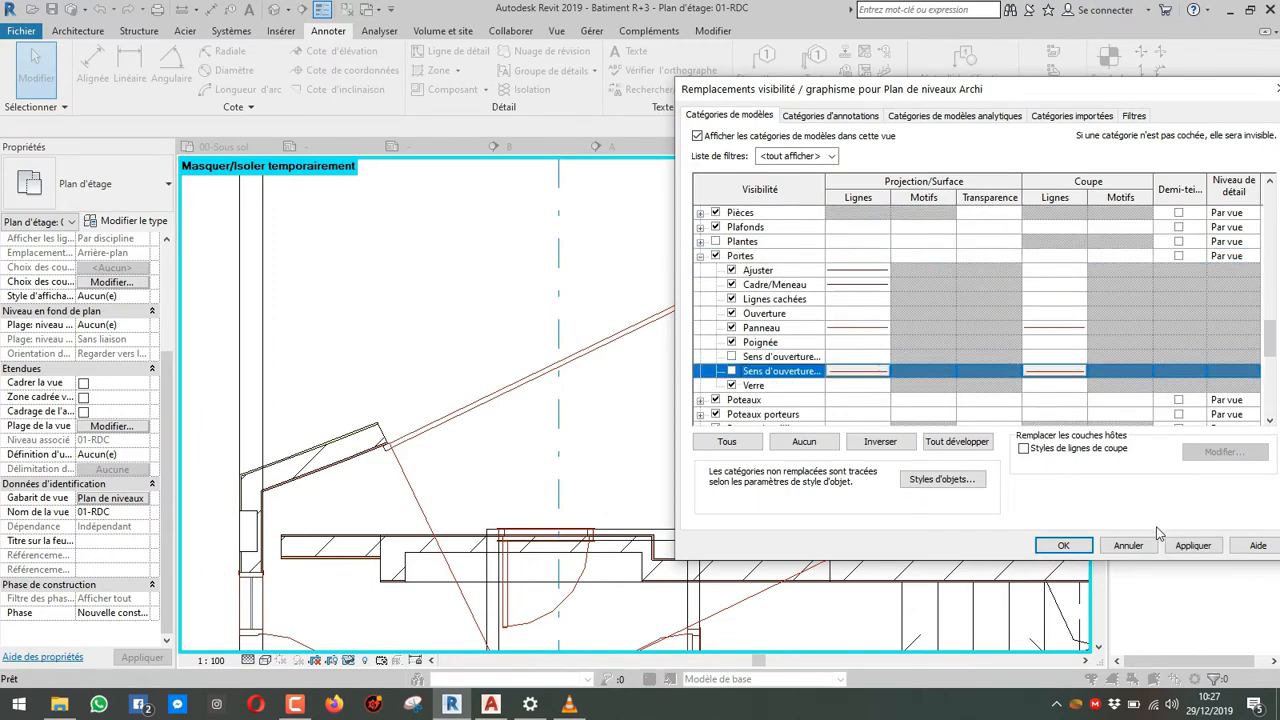
{"action": "left_click", "coordinate": [1189, 545]}
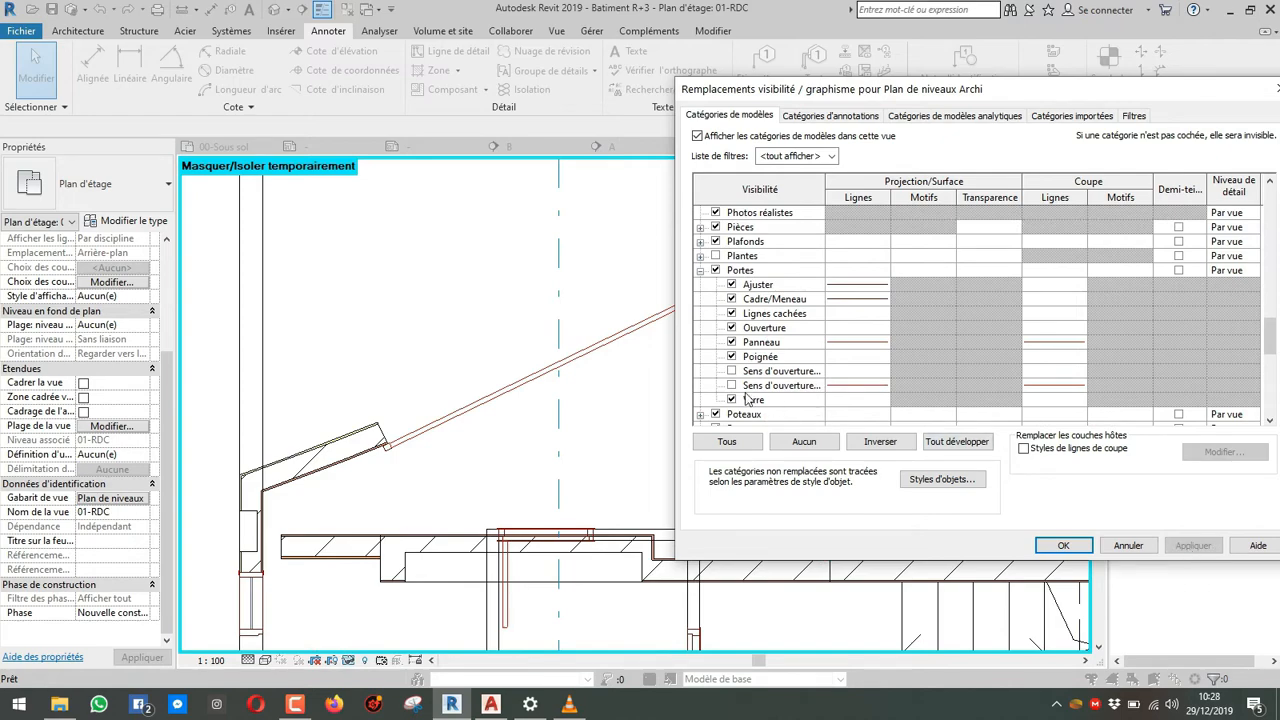
{"action": "left_click", "coordinate": [770, 385]}
{"action": "left_click", "coordinate": [1063, 545]}
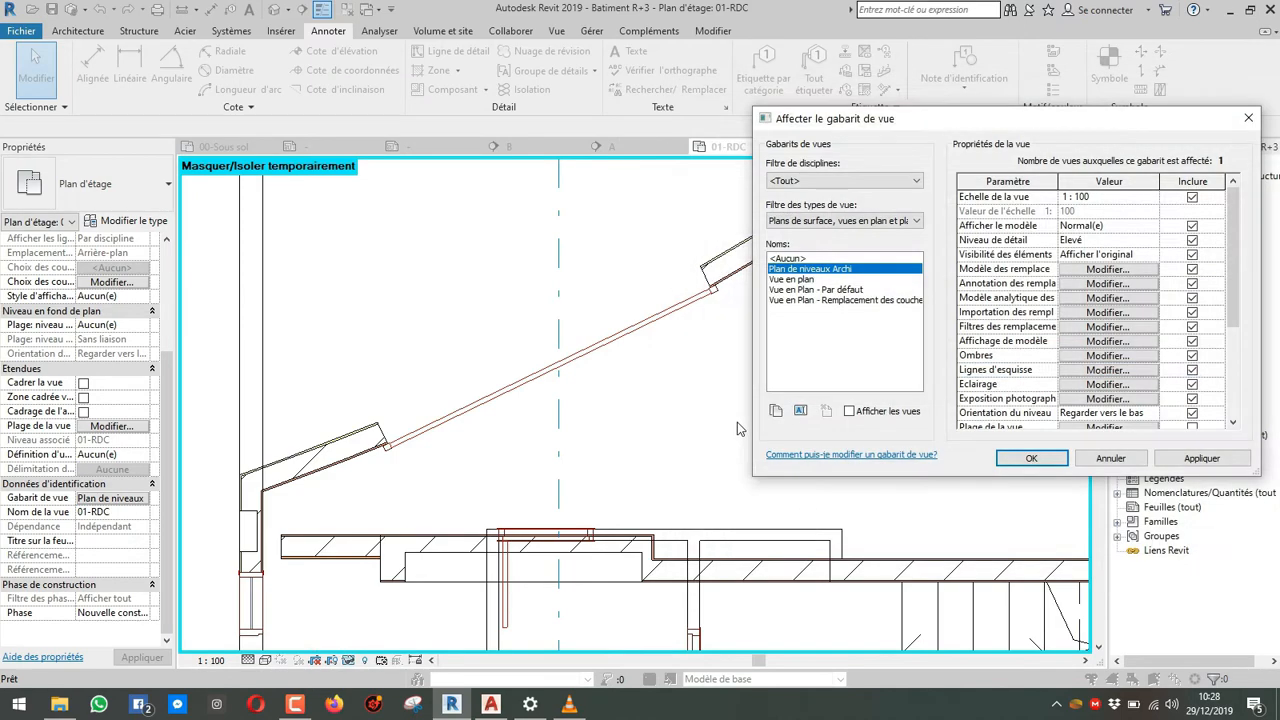
{"action": "left_click", "coordinate": [1036, 456]}
Step: Open the Garage sectionnelle family of the P.Garage 300 door beside the outer straight wall for editing
{"action": "scroll", "coordinate": [557, 368], "scroll_direction": "down", "scroll_amount": 6}
{"action": "middle_click_drag", "start_coordinate": [685, 450], "coordinate": [659, 506]}
{"action": "scroll", "coordinate": [661, 438], "scroll_direction": "up", "scroll_amount": 1}
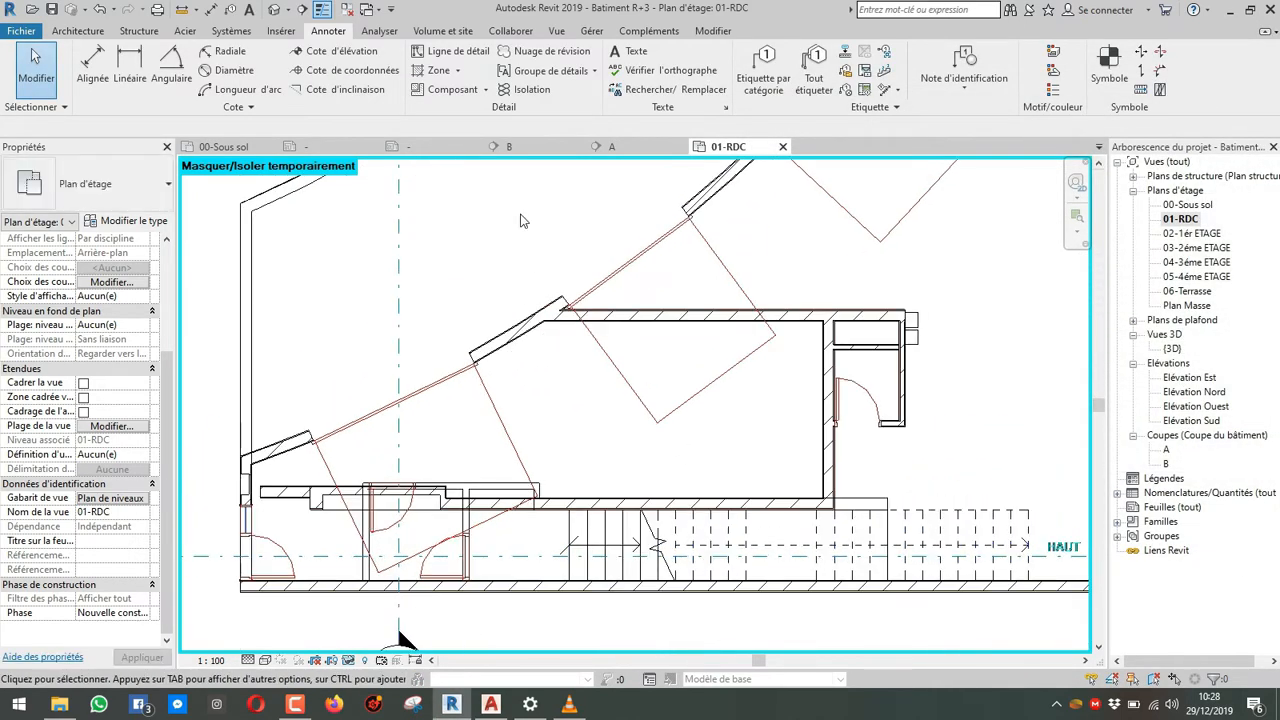
{"action": "scroll", "coordinate": [578, 282], "scroll_direction": "down", "scroll_amount": 2}
{"action": "middle_click_drag", "start_coordinate": [578, 282], "coordinate": [452, 371]}
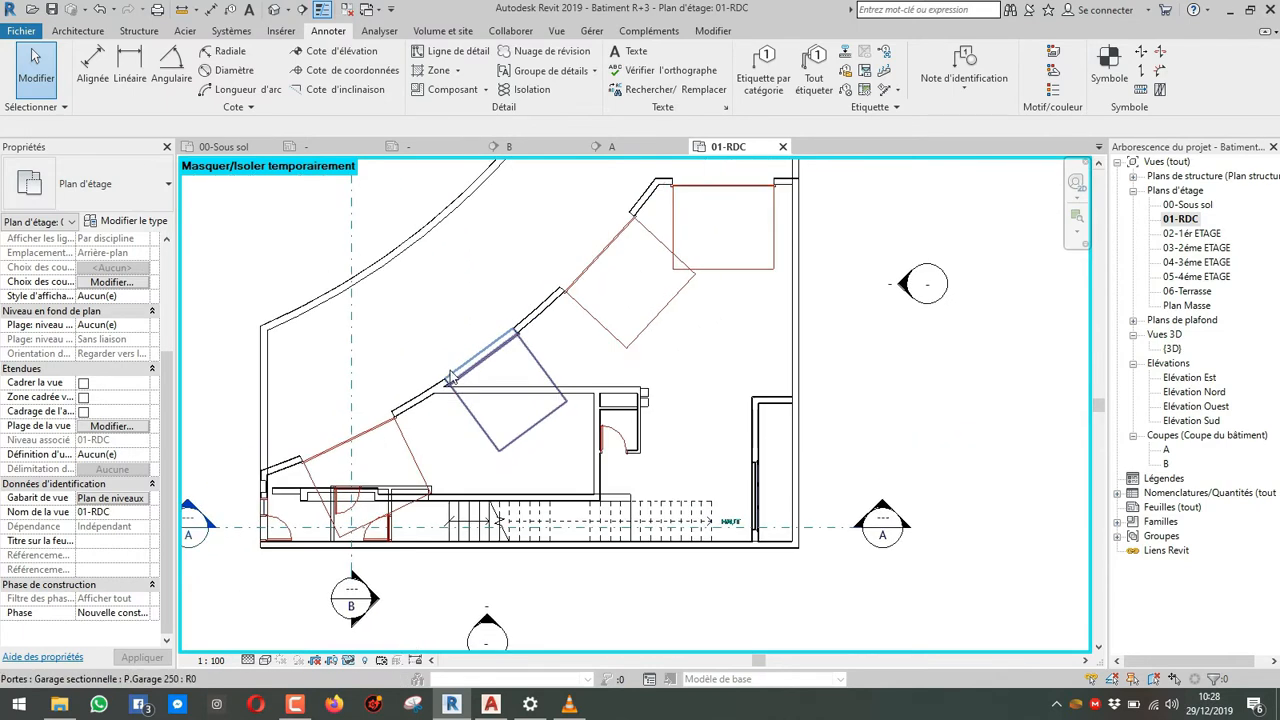
{"action": "left_click", "coordinate": [733, 275]}
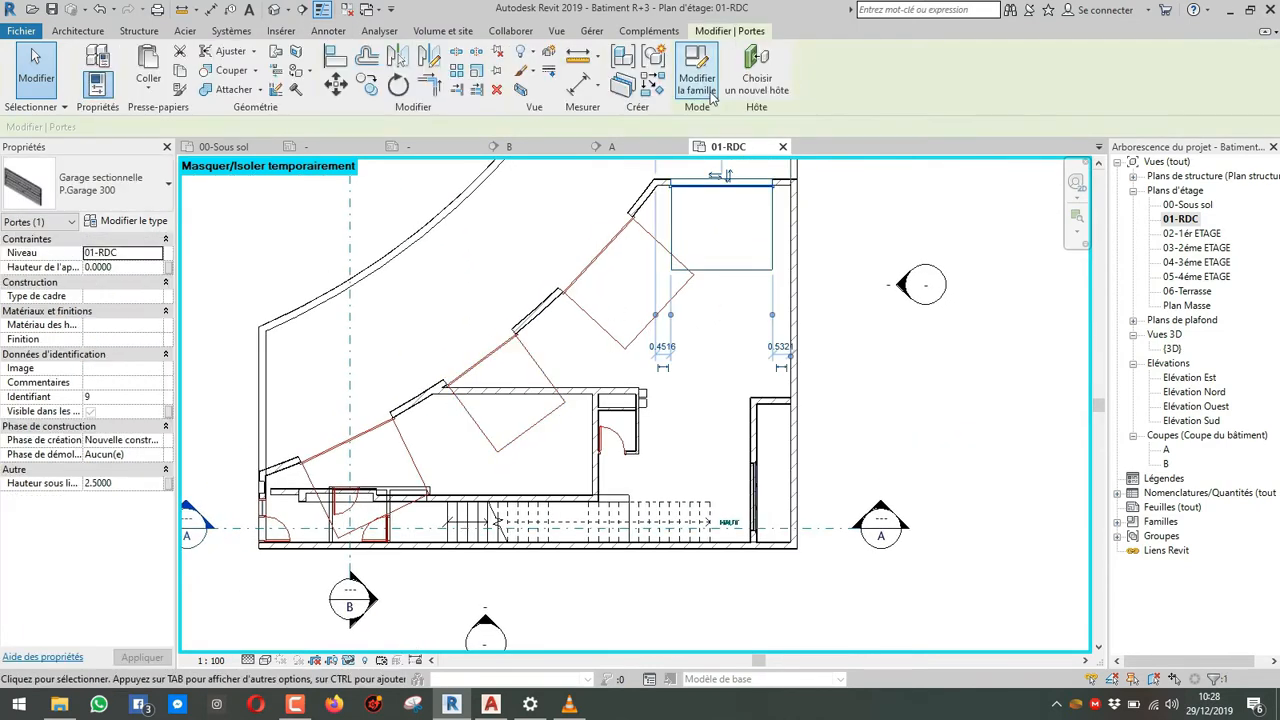
{"action": "double_click", "coordinate": [600, 318]}
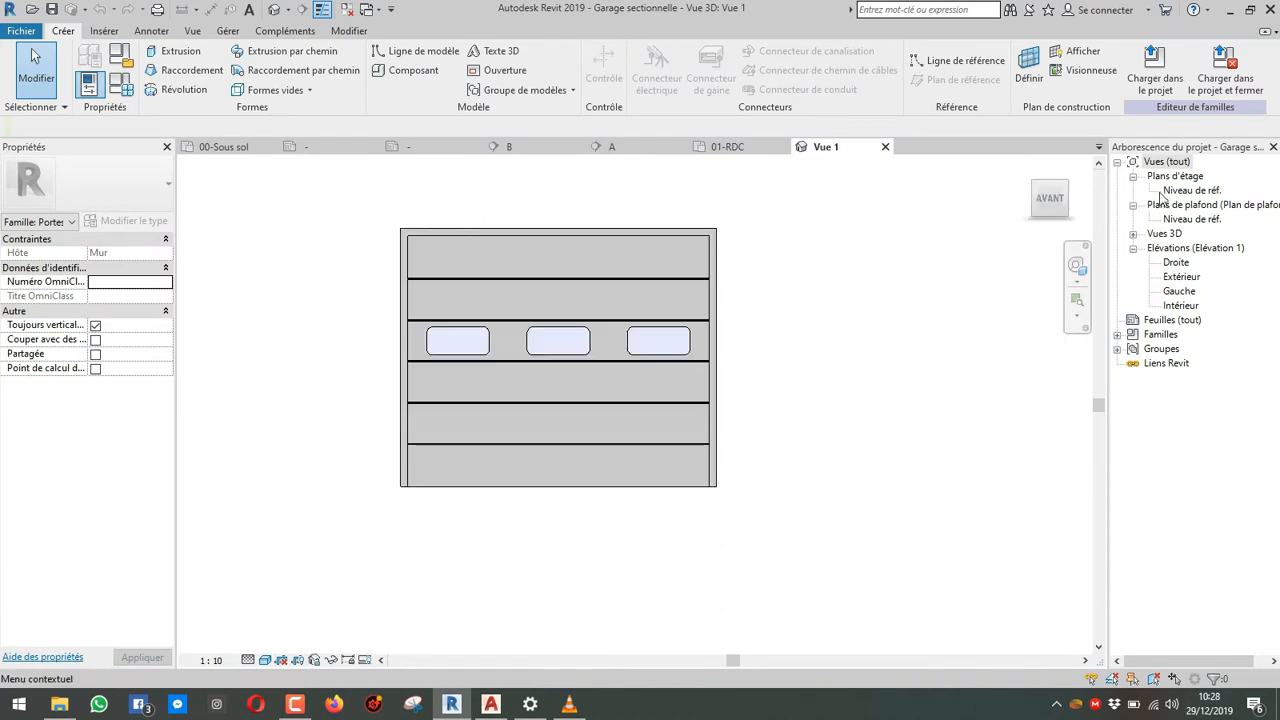
Step: Open the family's Niveau de réf. floor plan and delete the Hauteur dimension beside the dotted opening outline
{"action": "double_click", "coordinate": [1162, 192]}
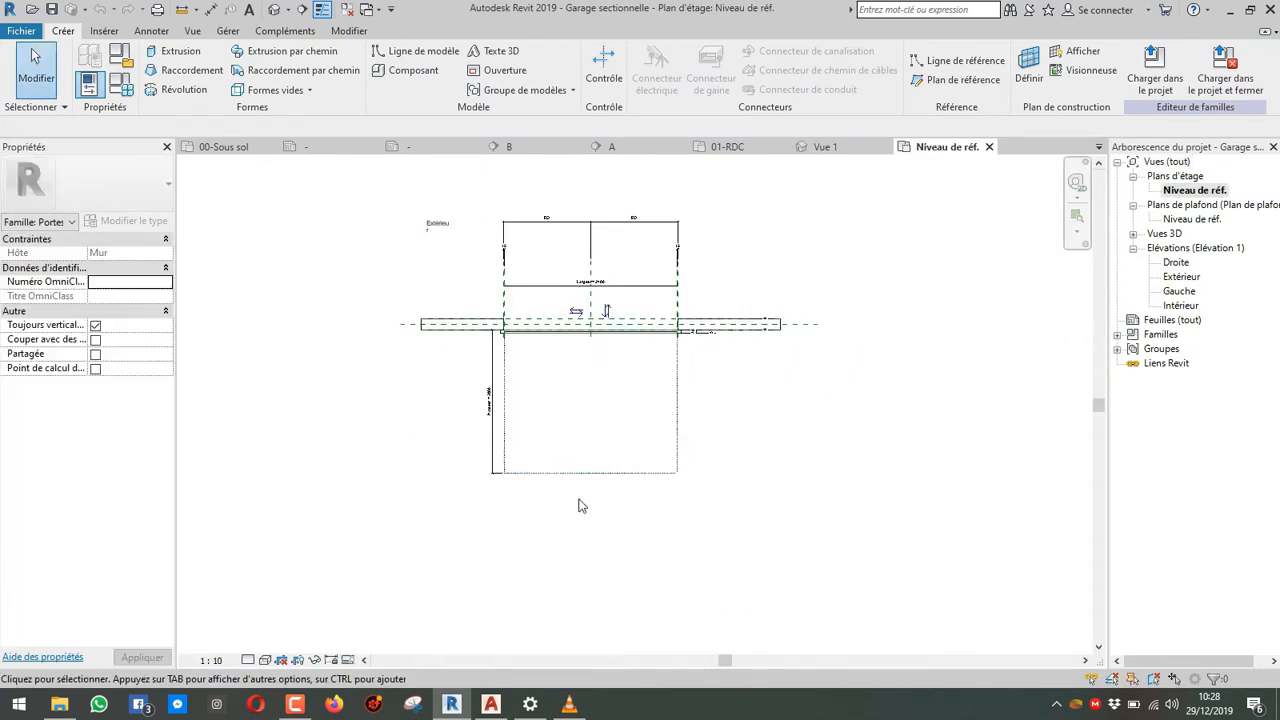
{"action": "left_click", "coordinate": [586, 476]}
{"action": "scroll", "coordinate": [575, 460], "scroll_direction": "up", "scroll_amount": 2}
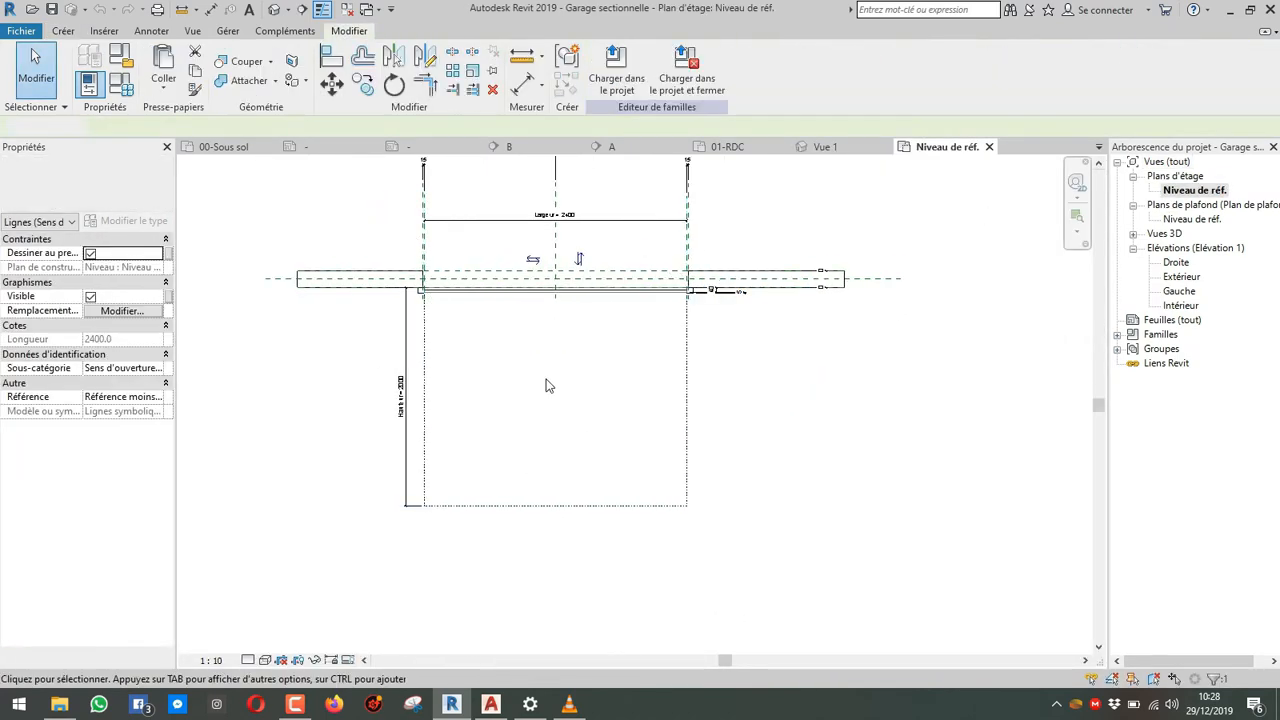
{"action": "middle_click_drag", "start_coordinate": [549, 385], "coordinate": [534, 477]}
{"action": "scroll", "coordinate": [583, 314], "scroll_direction": "up", "scroll_amount": 1}
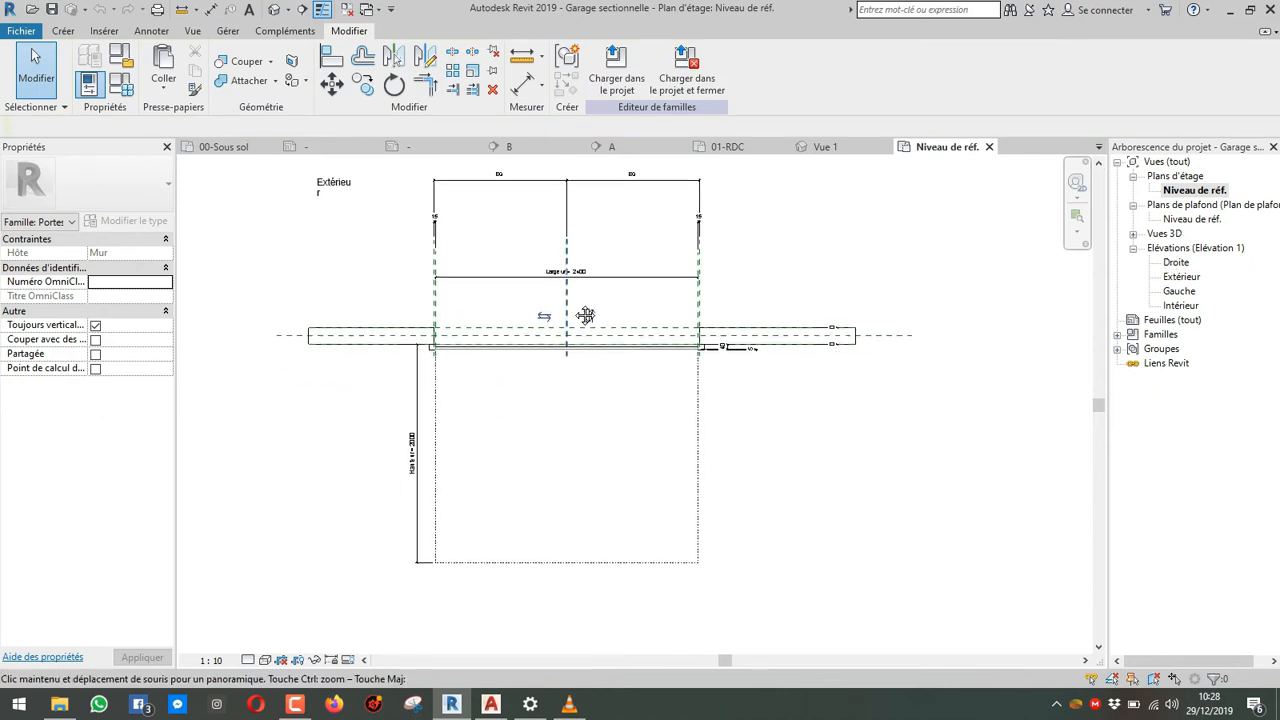
{"action": "scroll", "coordinate": [450, 402], "scroll_direction": "up", "scroll_amount": 2}
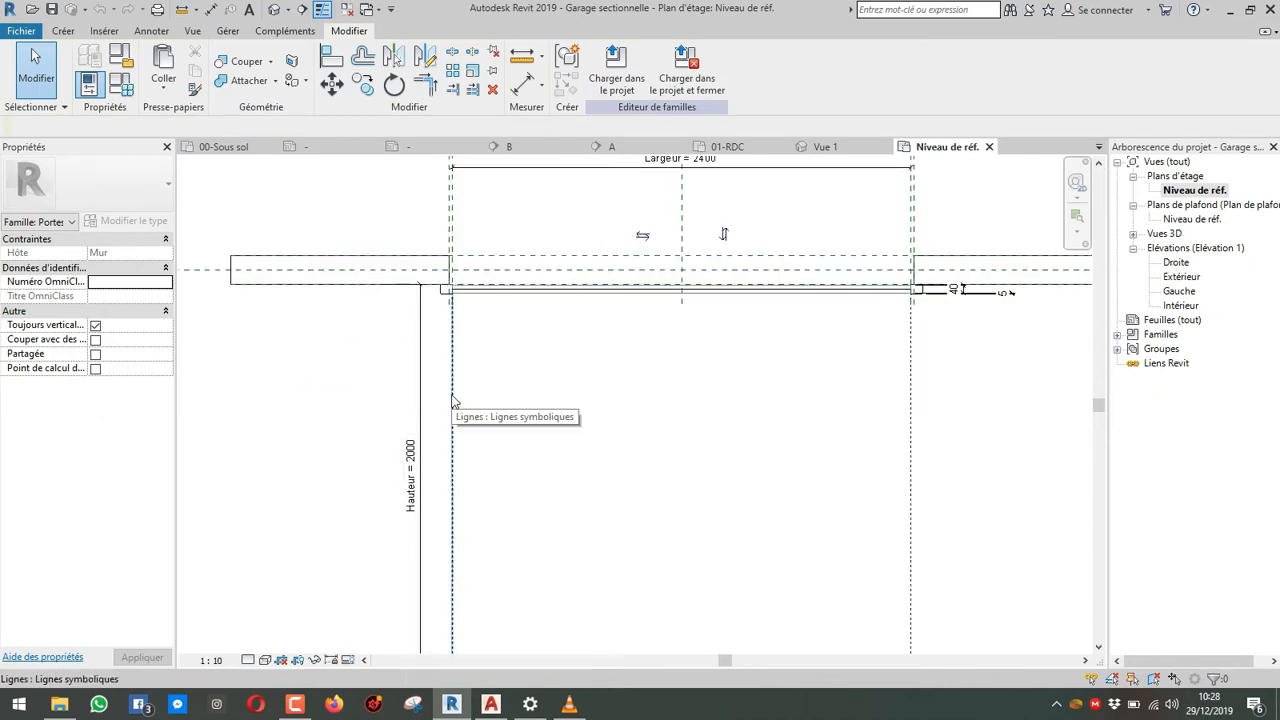
{"action": "scroll", "coordinate": [452, 402], "scroll_direction": "down", "scroll_amount": 2}
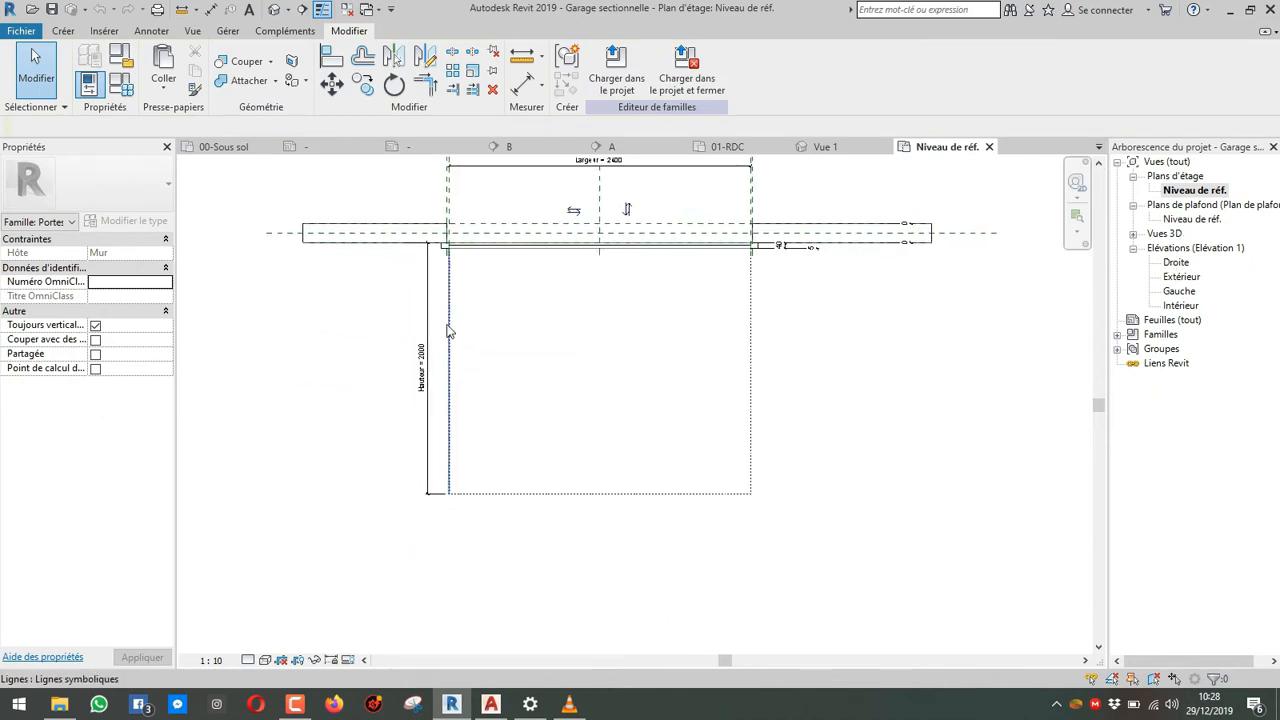
{"action": "left_click", "coordinate": [485, 492]}
{"action": "left_click", "coordinate": [463, 463]}
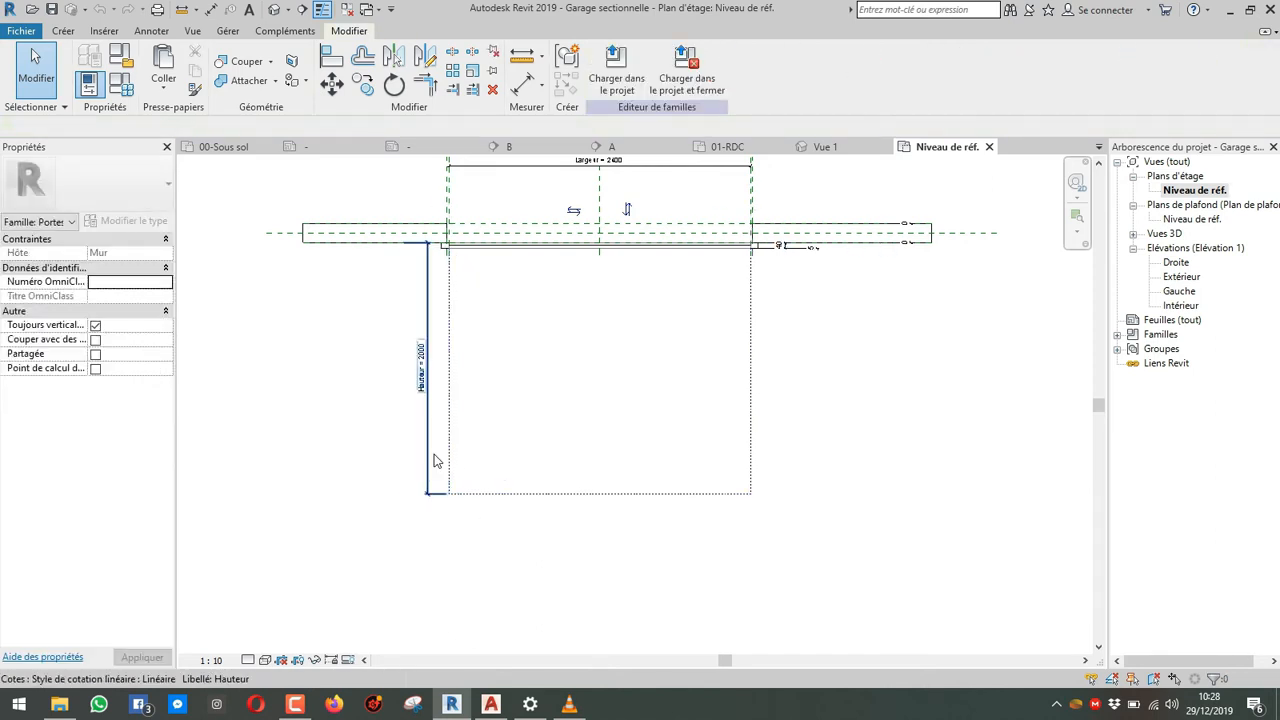
{"action": "left_click", "coordinate": [434, 461]}
{"action": "key", "text": "Escape"}
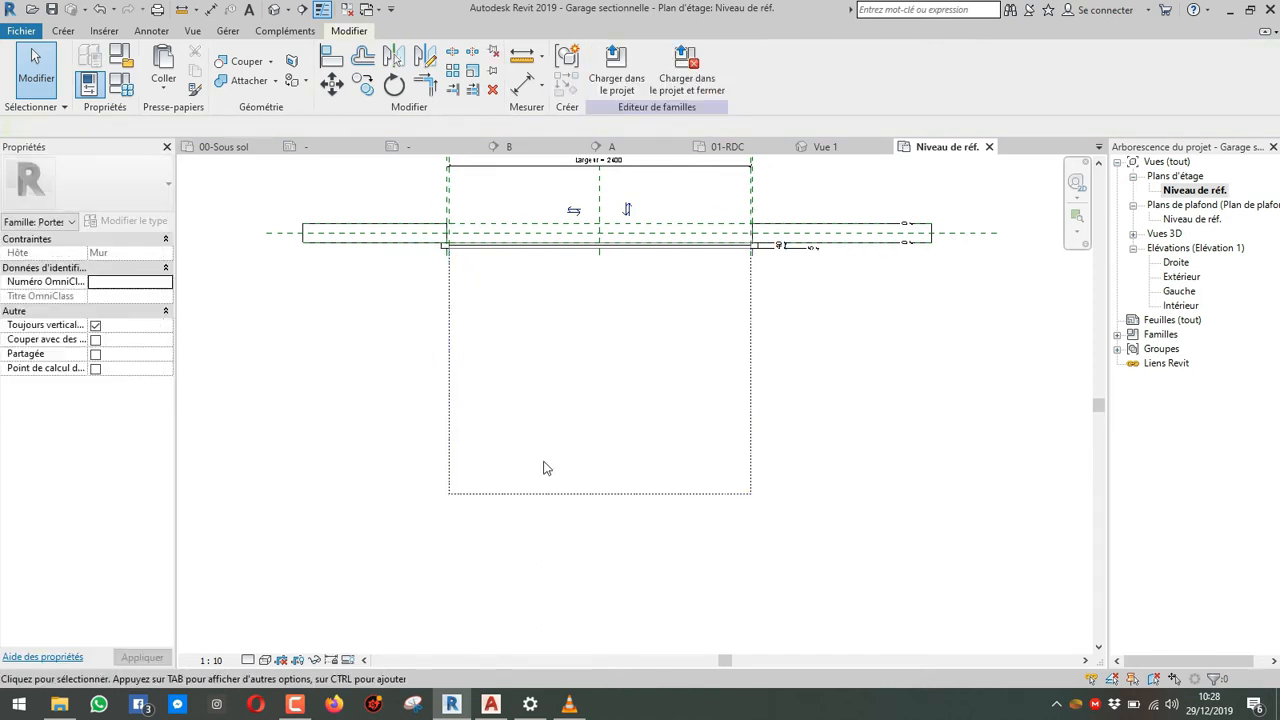
Step: Move the outer dotted symbolic line of the opening outline to about 400 mm from the door panel
{"action": "left_click", "coordinate": [580, 495]}
{"action": "left_click_drag", "start_coordinate": [580, 501], "coordinate": [591, 299]}
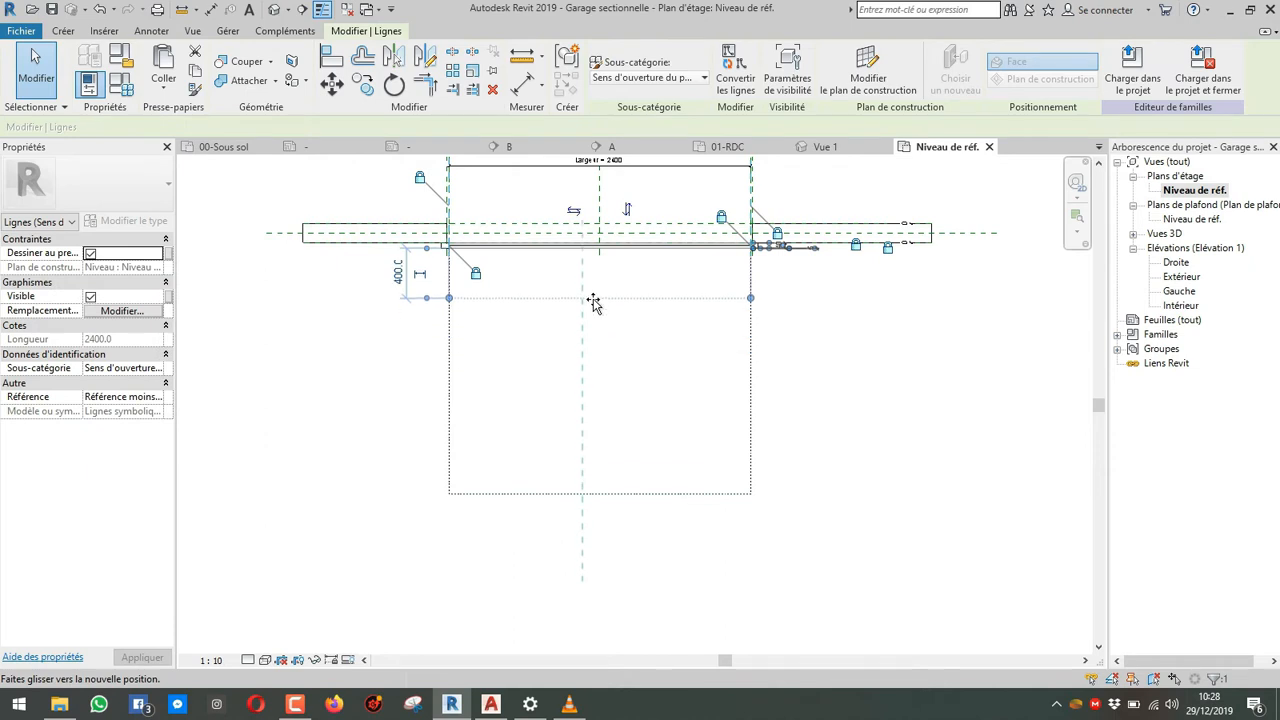
{"action": "left_click", "coordinate": [626, 383]}
Step: Show the garage door family in 3D and load it into the Batiment R+3 project, replacing the existing version
{"action": "left_click", "coordinate": [274, 9]}
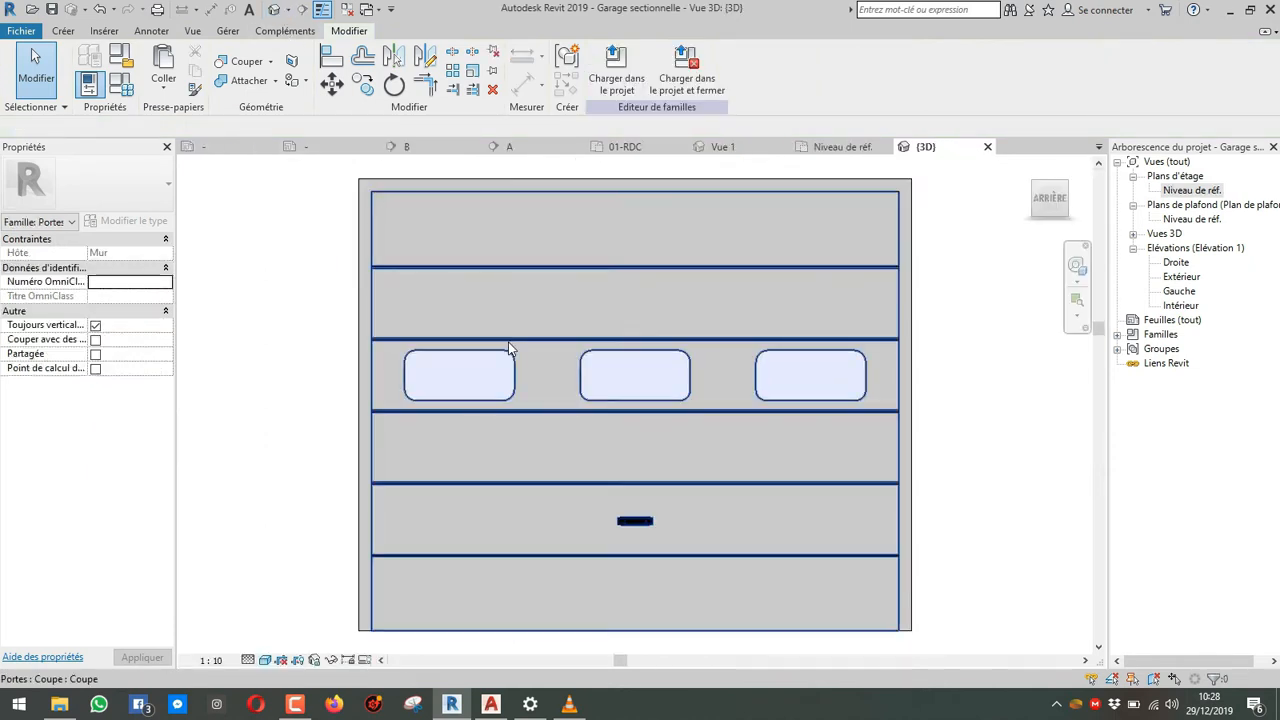
{"action": "left_click", "coordinate": [620, 88]}
{"action": "left_click", "coordinate": [596, 468]}
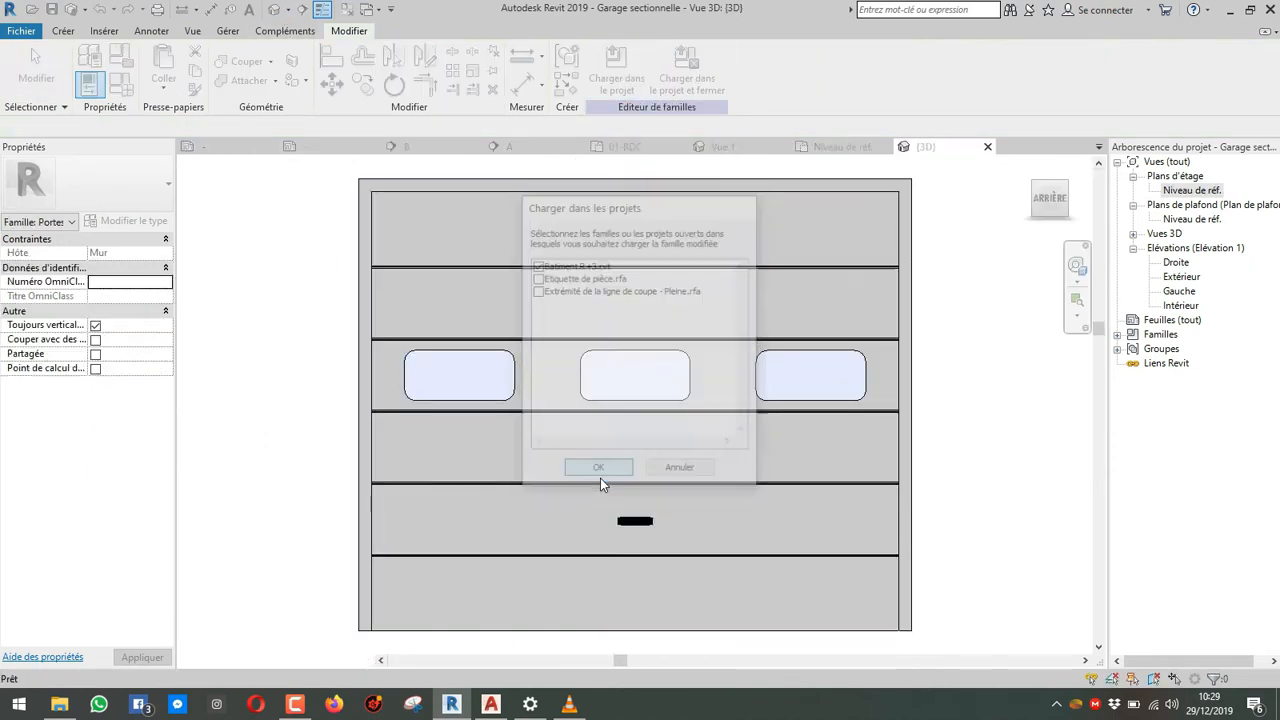
{"action": "left_click", "coordinate": [580, 303]}
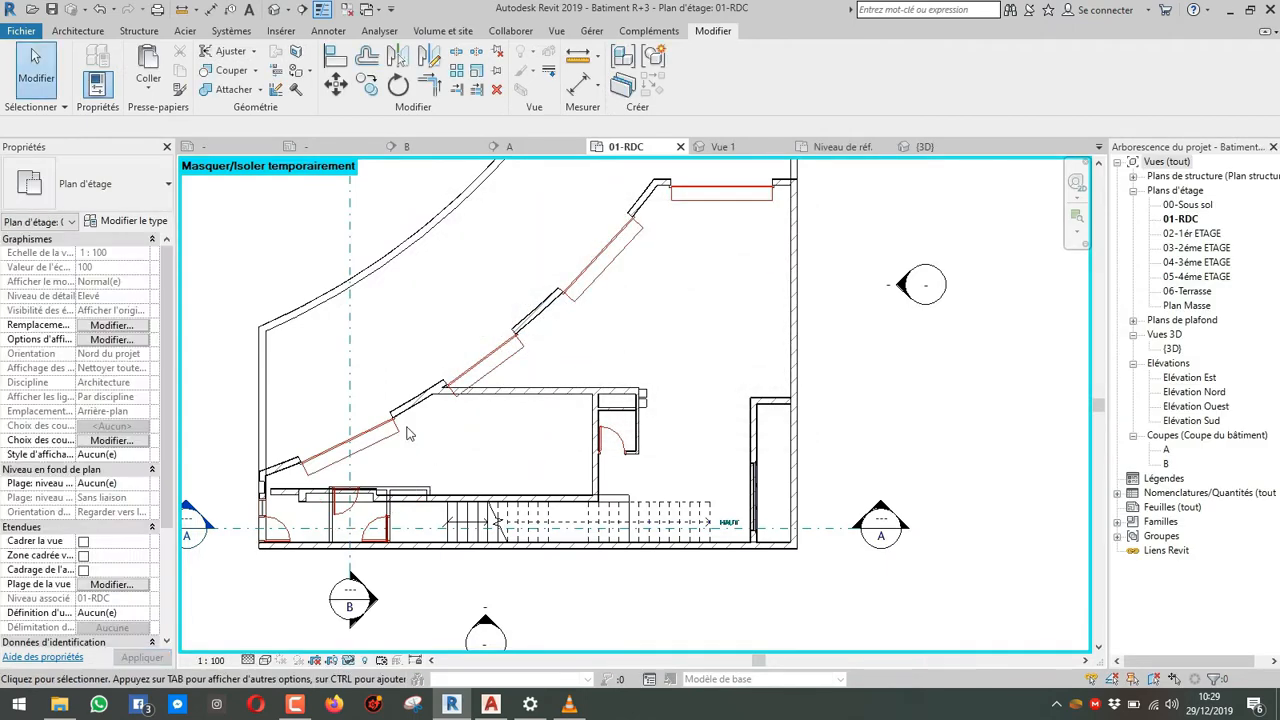
Step: Reopen the garage door family from the 01-RDC plan and move the outer symbolic line closer to the door panel
{"action": "scroll", "coordinate": [380, 442], "scroll_direction": "up", "scroll_amount": 2}
{"action": "left_click", "coordinate": [378, 450]}
{"action": "double_click", "coordinate": [378, 450]}
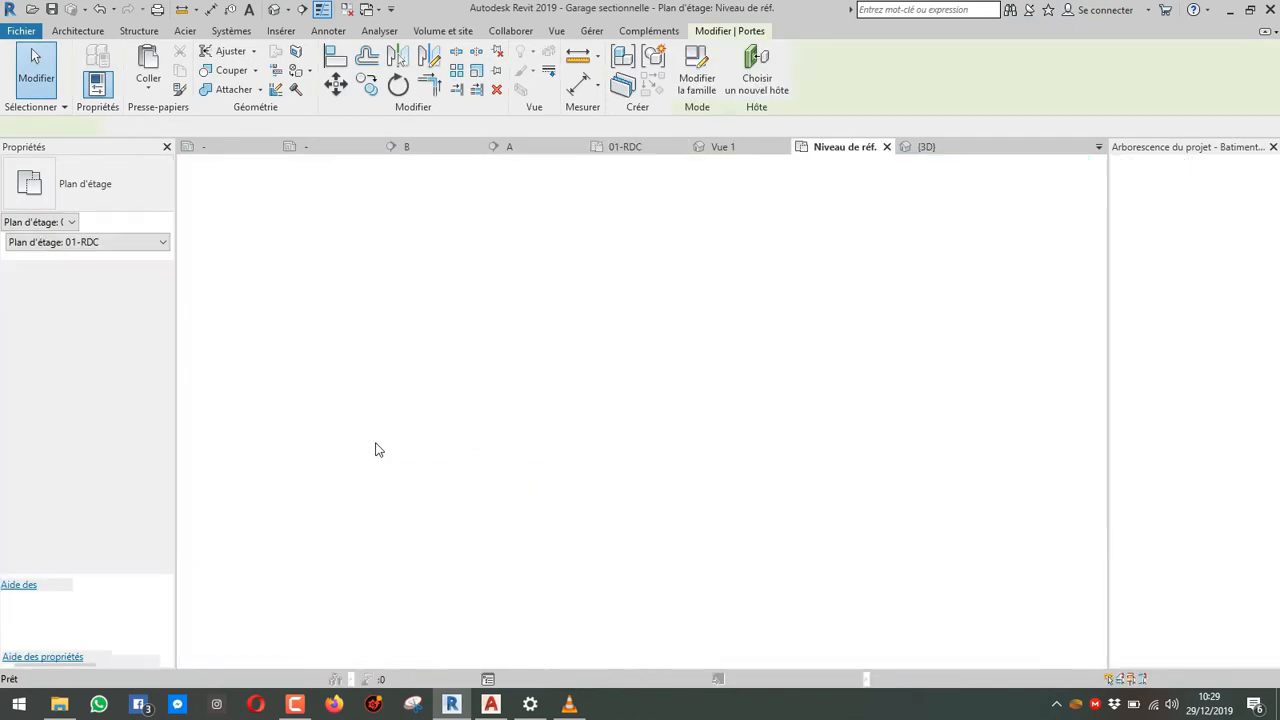
{"action": "left_click", "coordinate": [494, 293]}
{"action": "scroll", "coordinate": [494, 293], "scroll_direction": "up", "scroll_amount": 4}
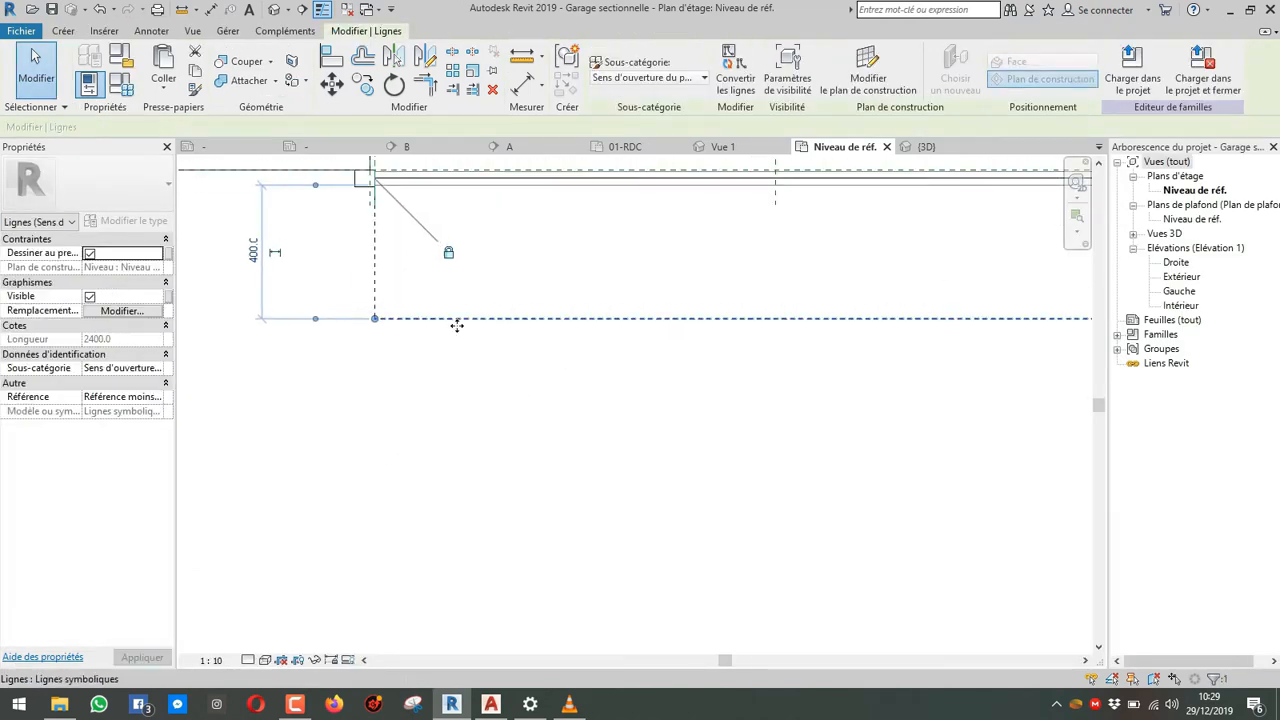
{"action": "left_click", "coordinate": [474, 286]}
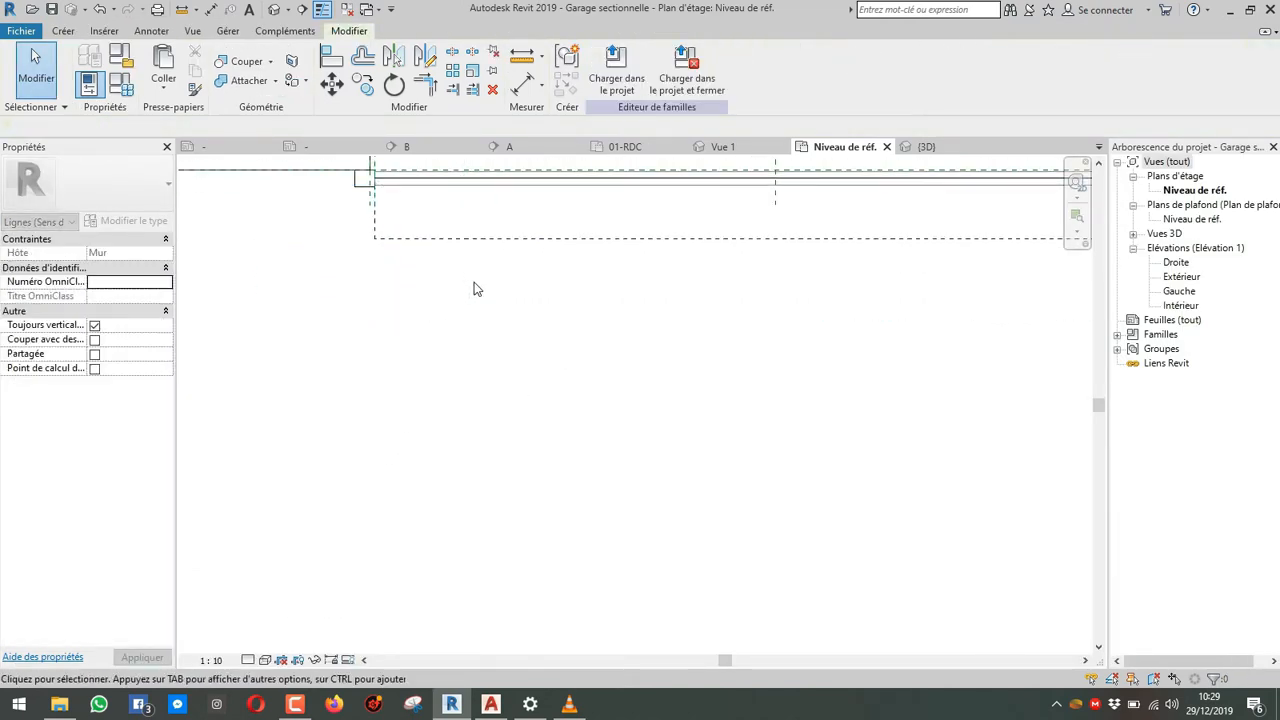
Step: Reload the edited Garage sectionnelle family into Batiment R+3, overwriting the version already in the project
{"action": "left_click", "coordinate": [616, 70]}
{"action": "left_click", "coordinate": [597, 471]}
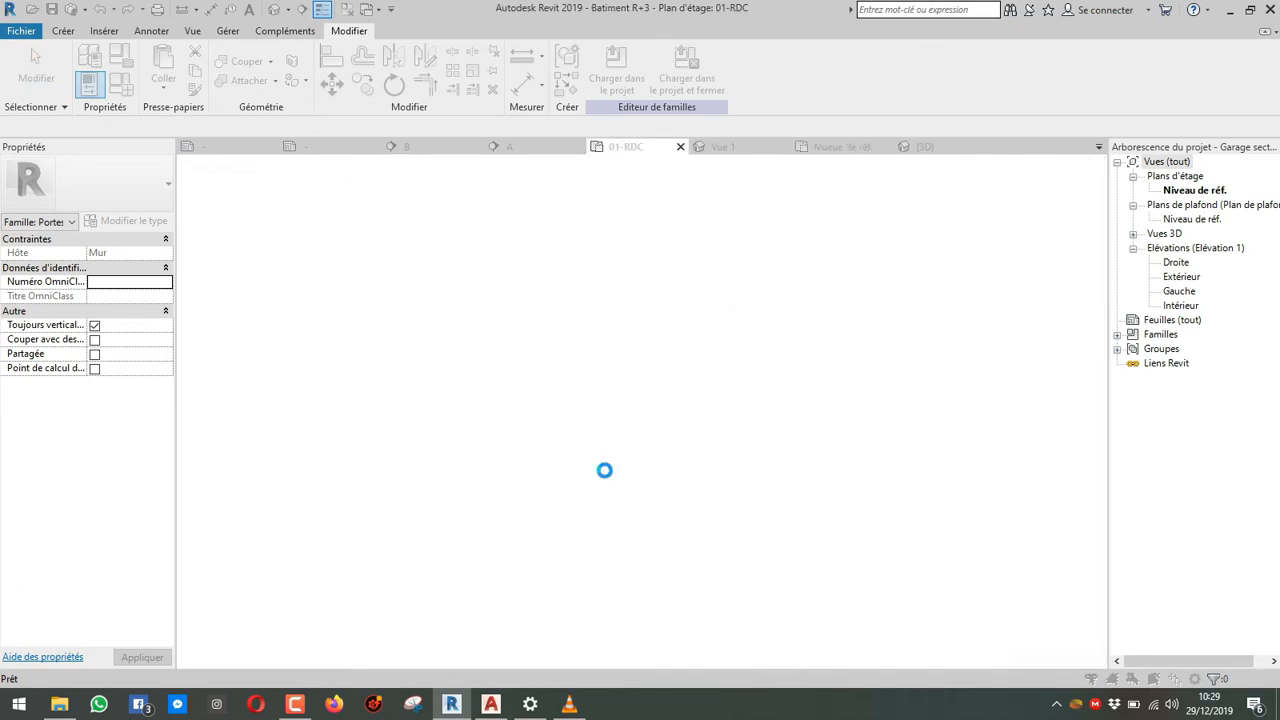
{"action": "left_click", "coordinate": [600, 306]}
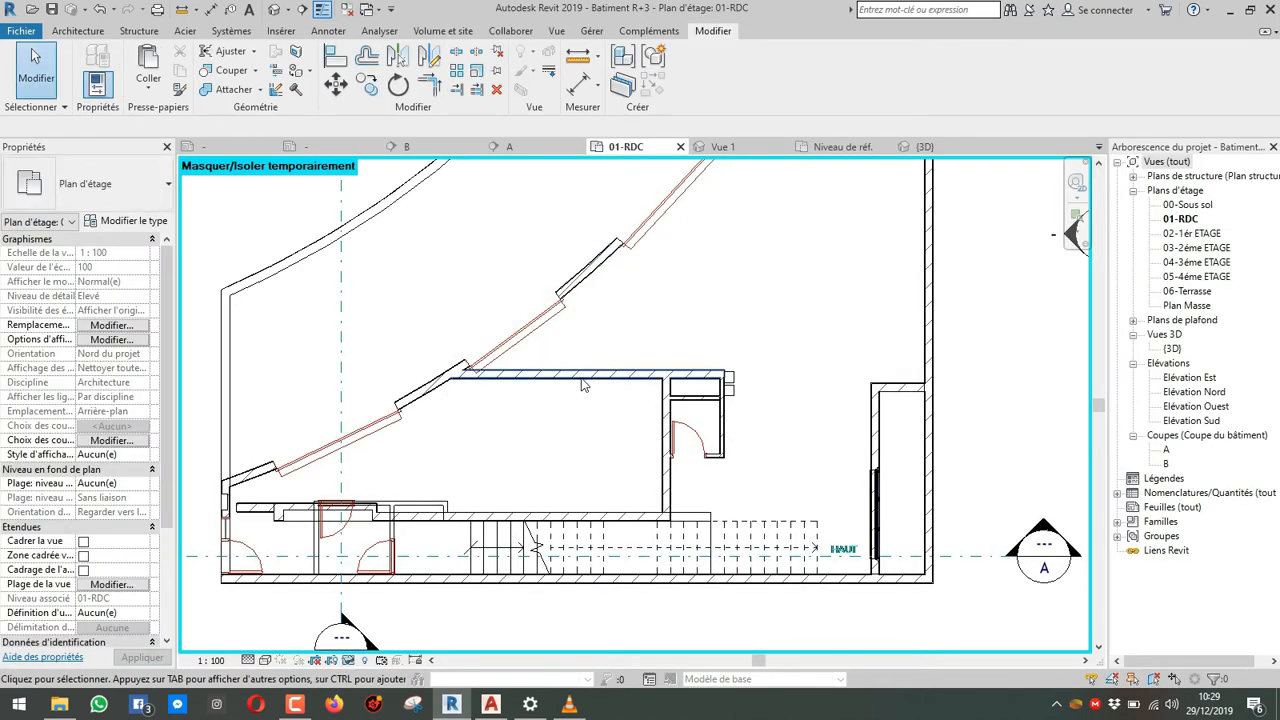
Step: Examine the walls around the two doors near the stair start on 01-RDC and check the thin wall's level constraints
{"action": "scroll", "coordinate": [584, 386], "scroll_direction": "up", "scroll_amount": 2}
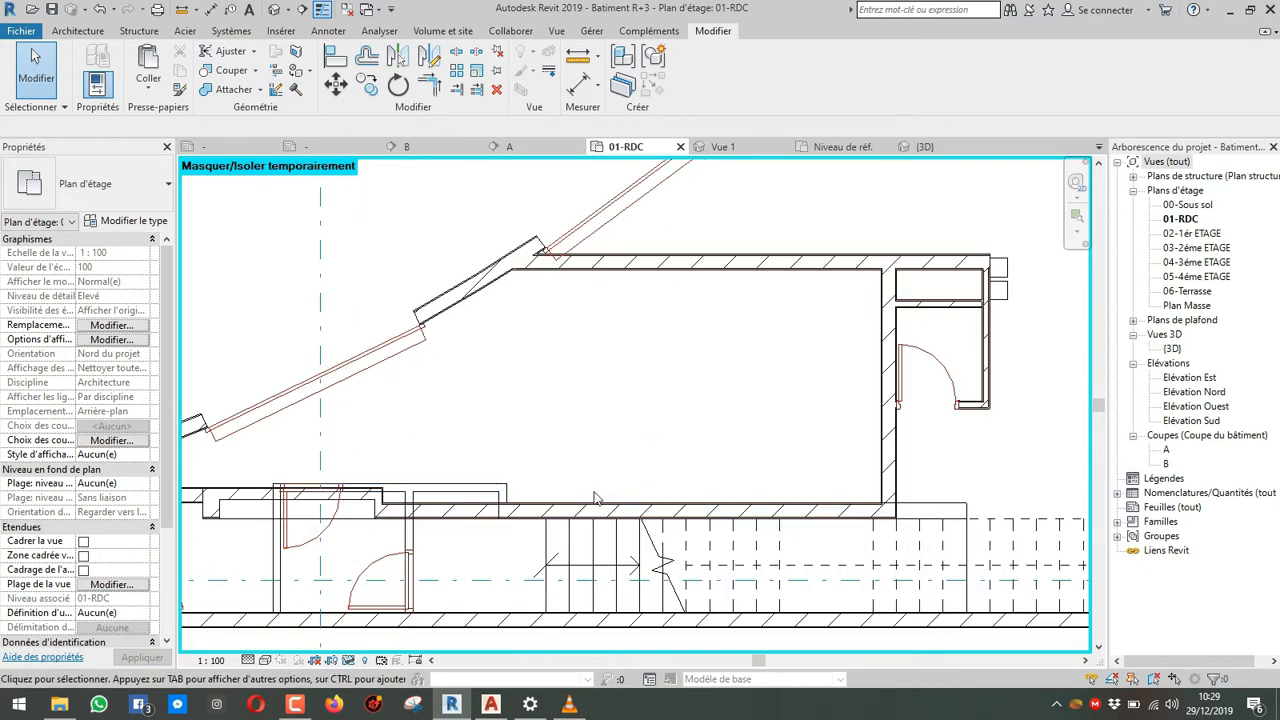
{"action": "scroll", "coordinate": [528, 480], "scroll_direction": "down", "scroll_amount": 2}
{"action": "scroll", "coordinate": [486, 482], "scroll_direction": "up", "scroll_amount": 2}
{"action": "left_click_drag", "start_coordinate": [527, 448], "coordinate": [490, 538]}
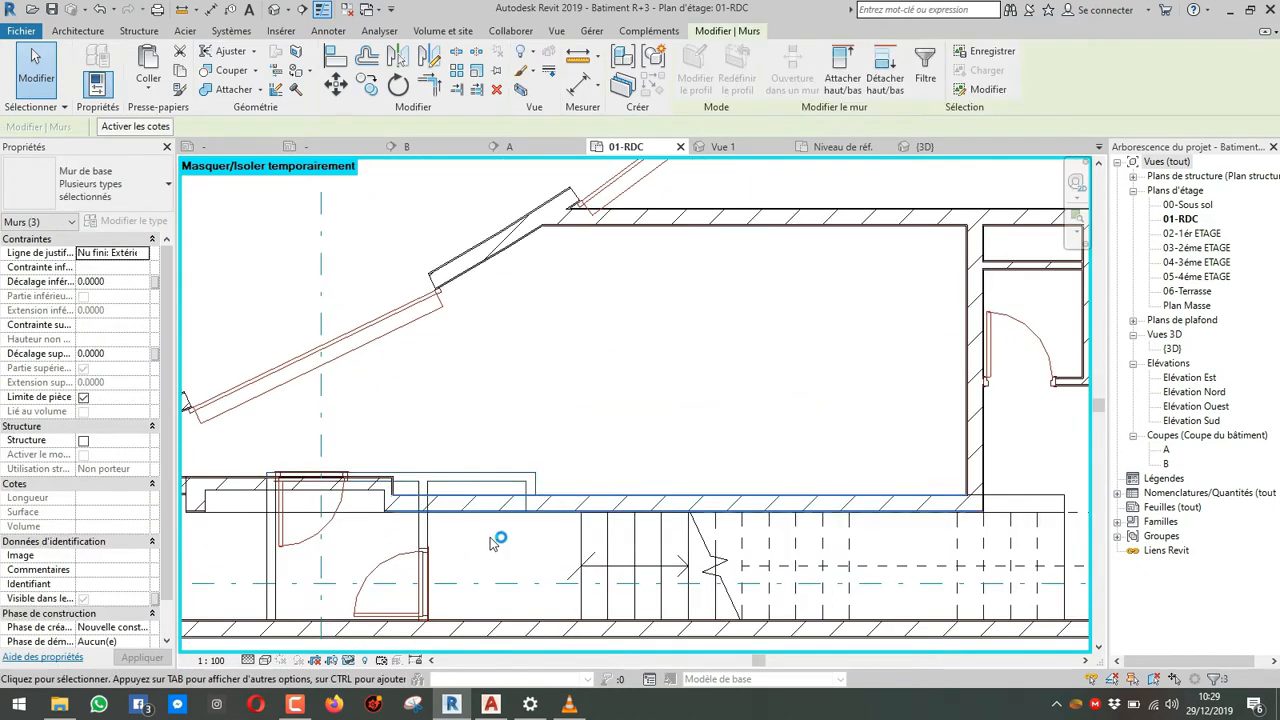
{"action": "left_click", "coordinate": [505, 446]}
{"action": "left_click", "coordinate": [507, 477]}
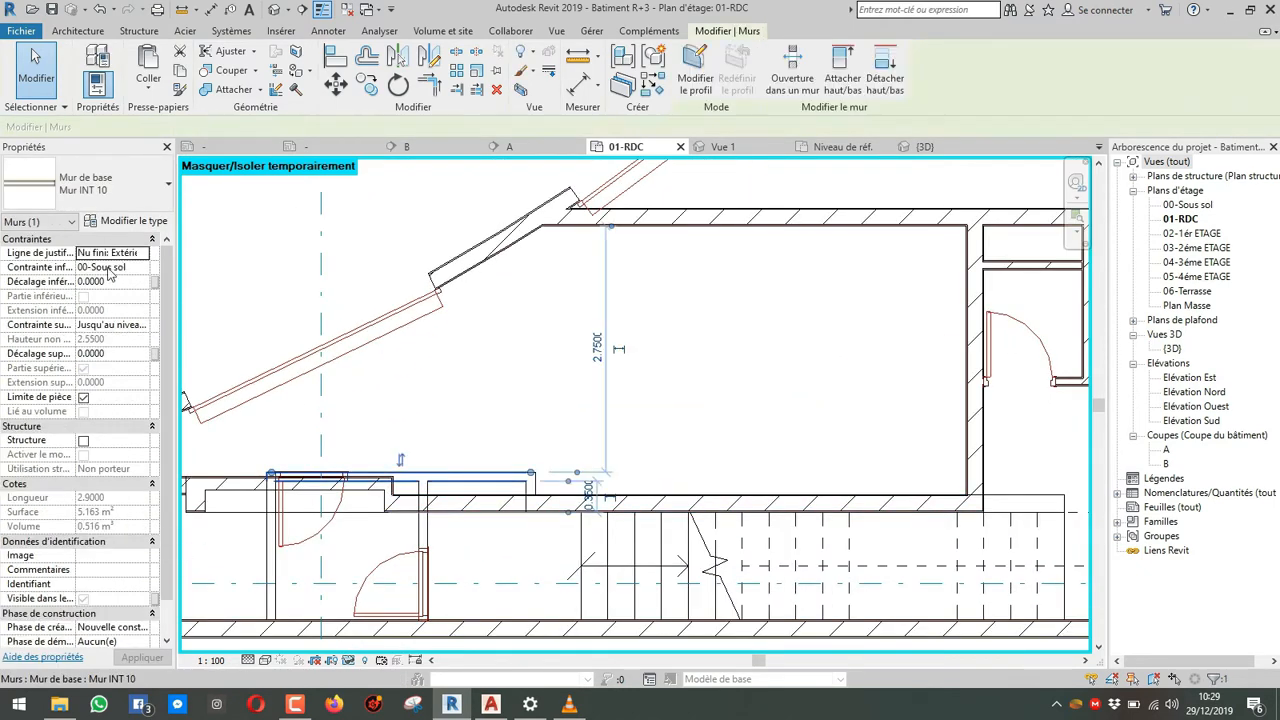
{"action": "left_click", "coordinate": [461, 364]}
{"action": "scroll", "coordinate": [455, 396], "scroll_direction": "down", "scroll_amount": 2}
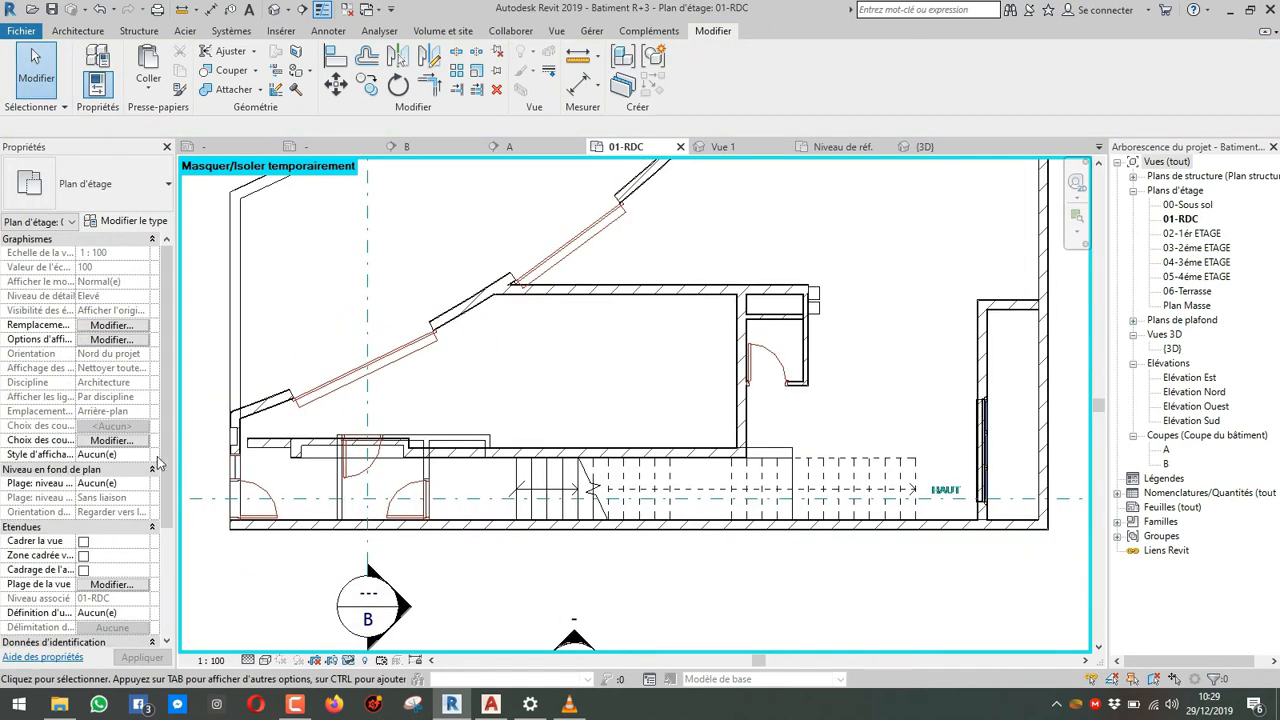
Step: Set the Bas offset of the 01-RDC view range to 0 and accept the view range
{"action": "left_click", "coordinate": [111, 584]}
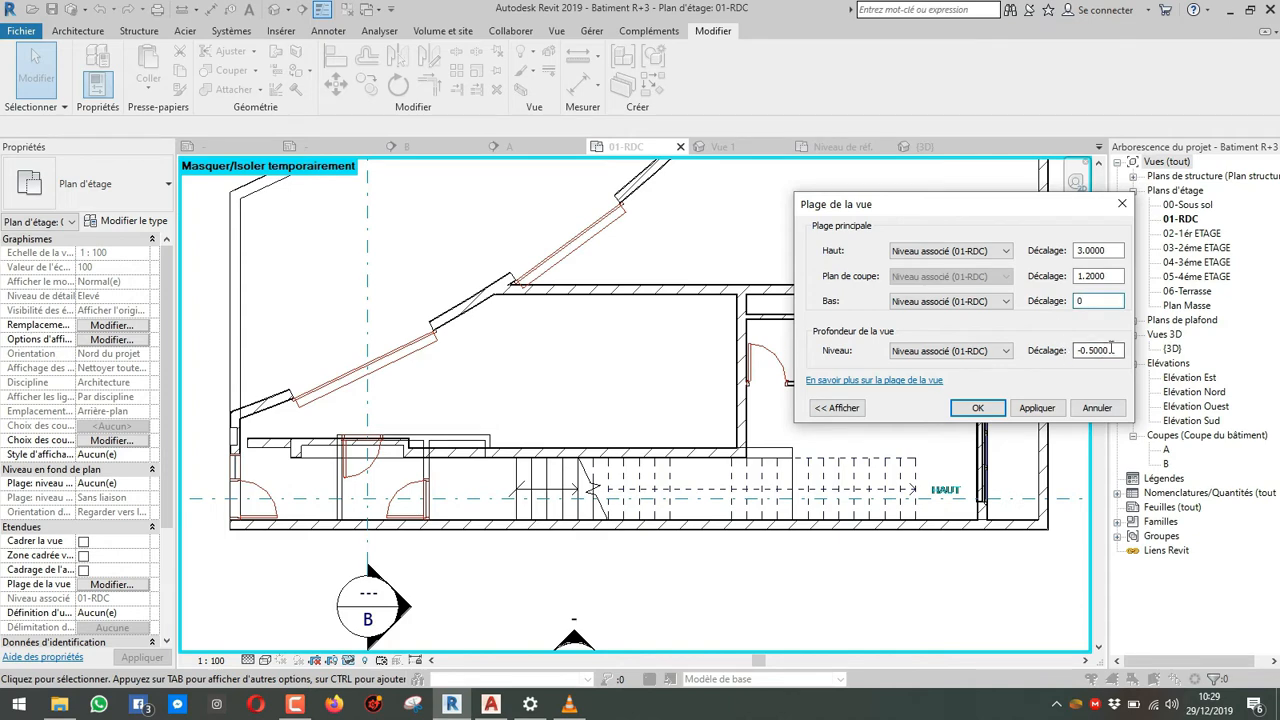
{"action": "left_click", "coordinate": [977, 408]}
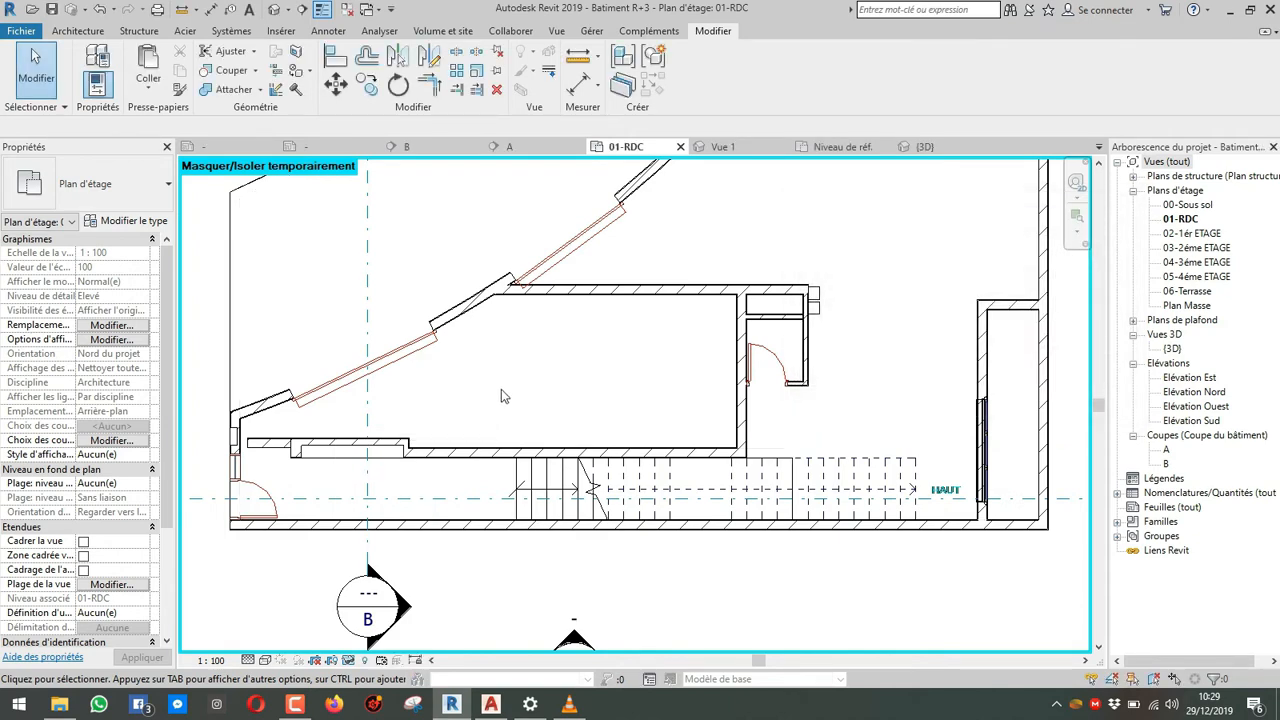
{"action": "scroll", "coordinate": [516, 434], "scroll_direction": "down", "scroll_amount": 2}
{"action": "middle_click_drag", "start_coordinate": [526, 482], "coordinate": [479, 595]}
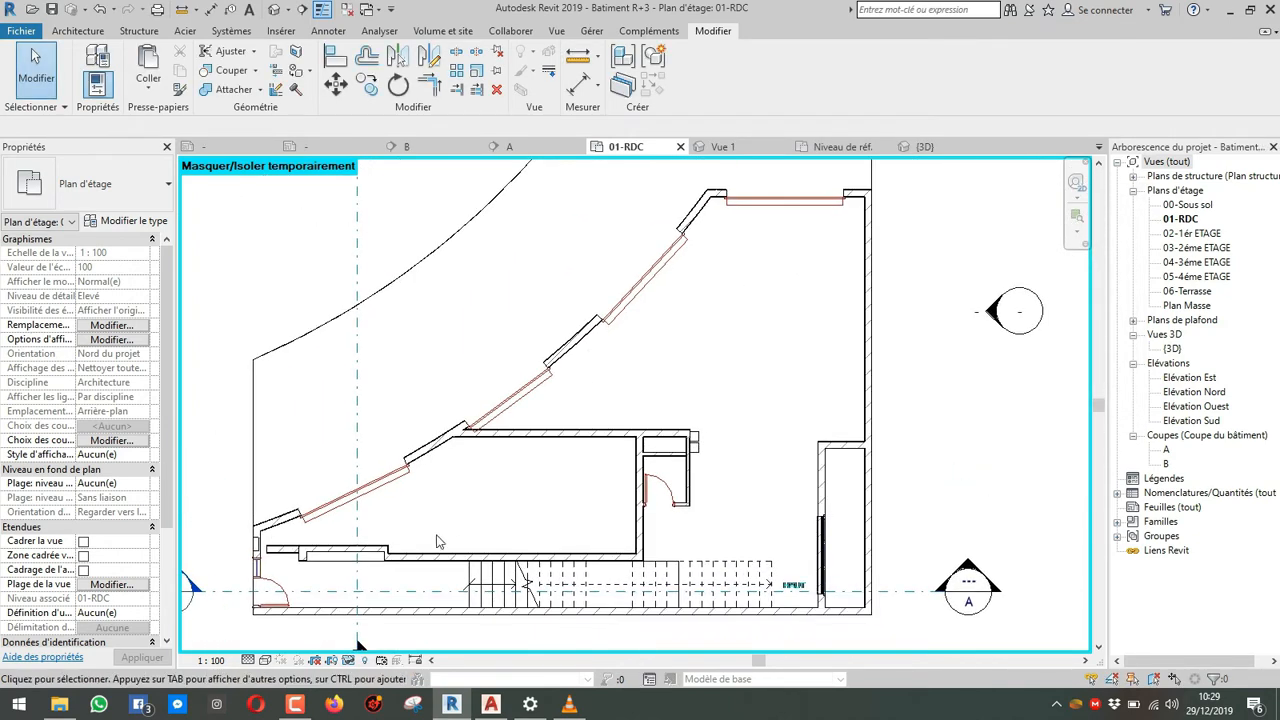
{"action": "middle_click_drag", "start_coordinate": [617, 360], "coordinate": [585, 465]}
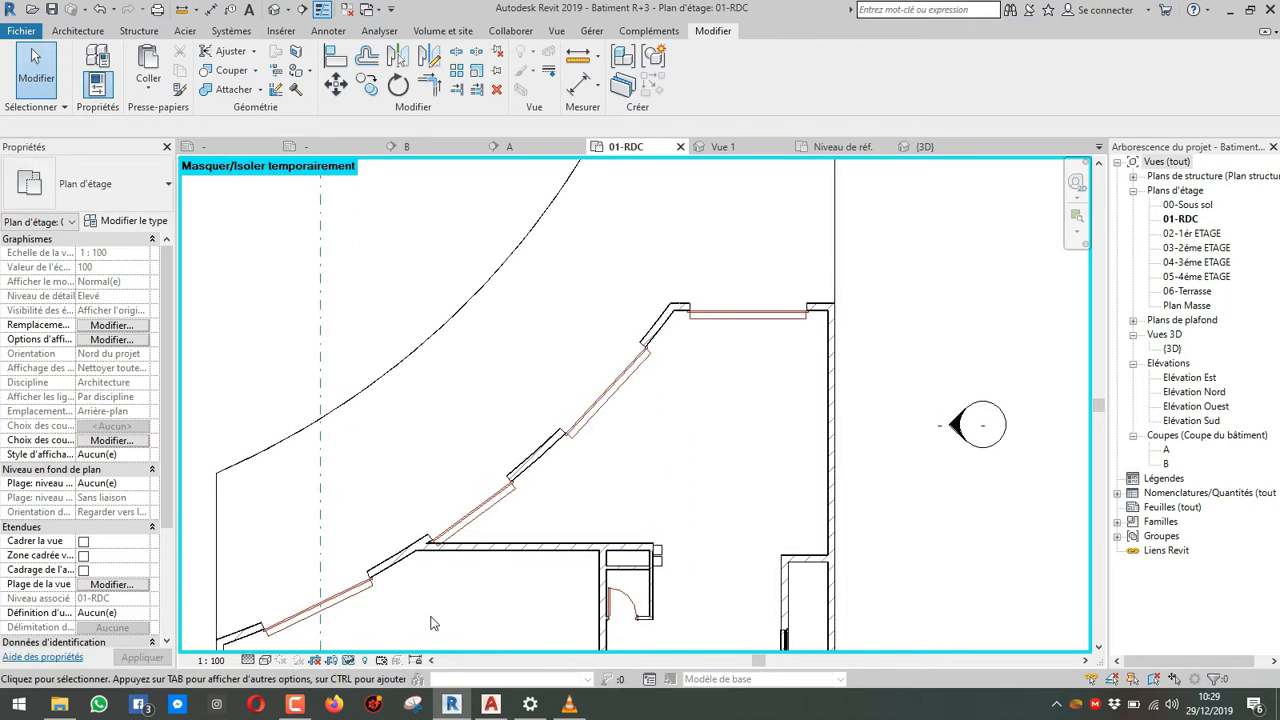
Step: Reset the temporary hide/isolate mode on the 01-RDC plan and close the inactive views
{"action": "left_click", "coordinate": [352, 661]}
{"action": "left_click", "coordinate": [382, 645]}
{"action": "scroll", "coordinate": [517, 505], "scroll_direction": "down", "scroll_amount": 2}
{"action": "middle_click_drag", "start_coordinate": [517, 505], "coordinate": [510, 359]}
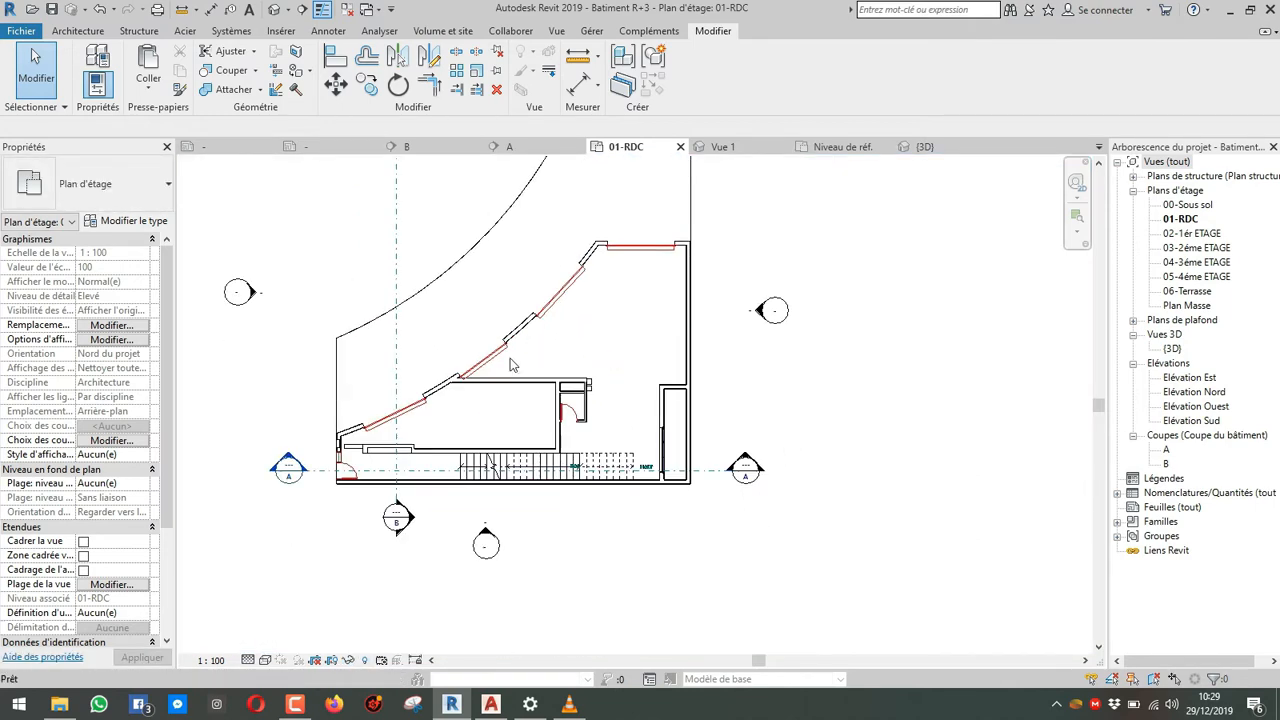
{"action": "scroll", "coordinate": [466, 442], "scroll_direction": "up", "scroll_amount": 1}
{"action": "middle_click_drag", "start_coordinate": [540, 428], "coordinate": [571, 478]}
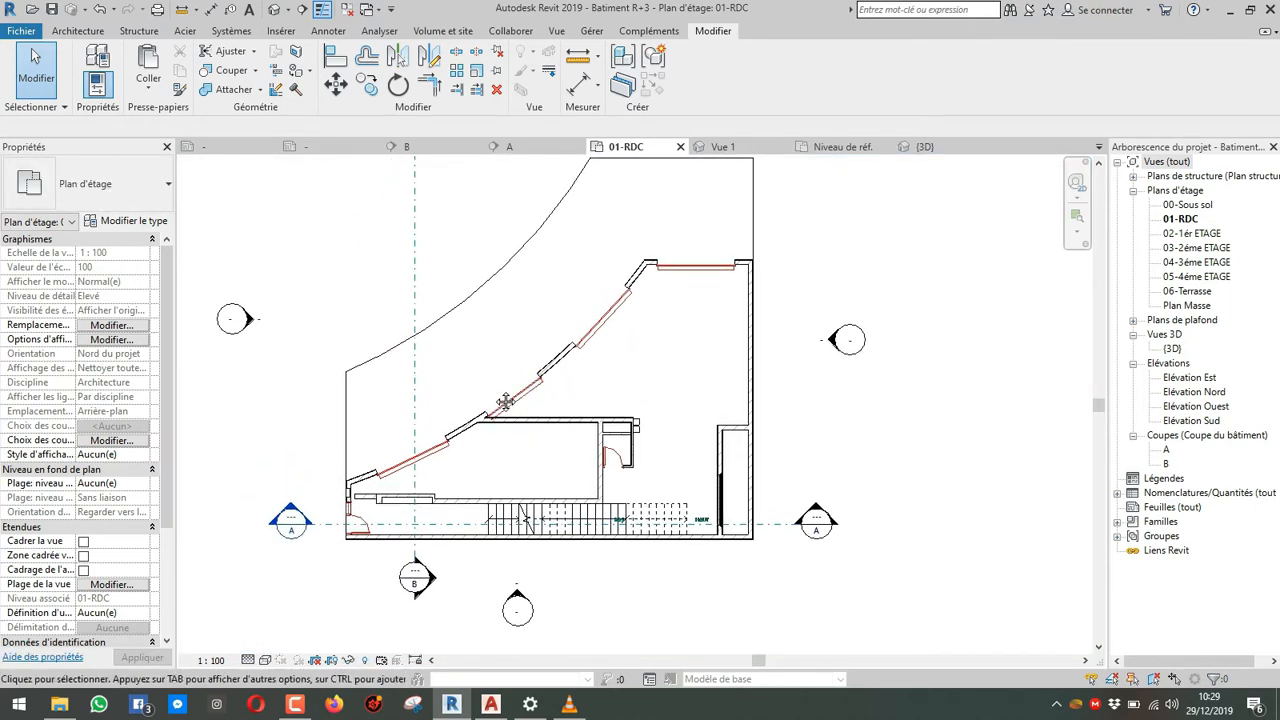
{"action": "middle_click_drag", "start_coordinate": [511, 368], "coordinate": [522, 434]}
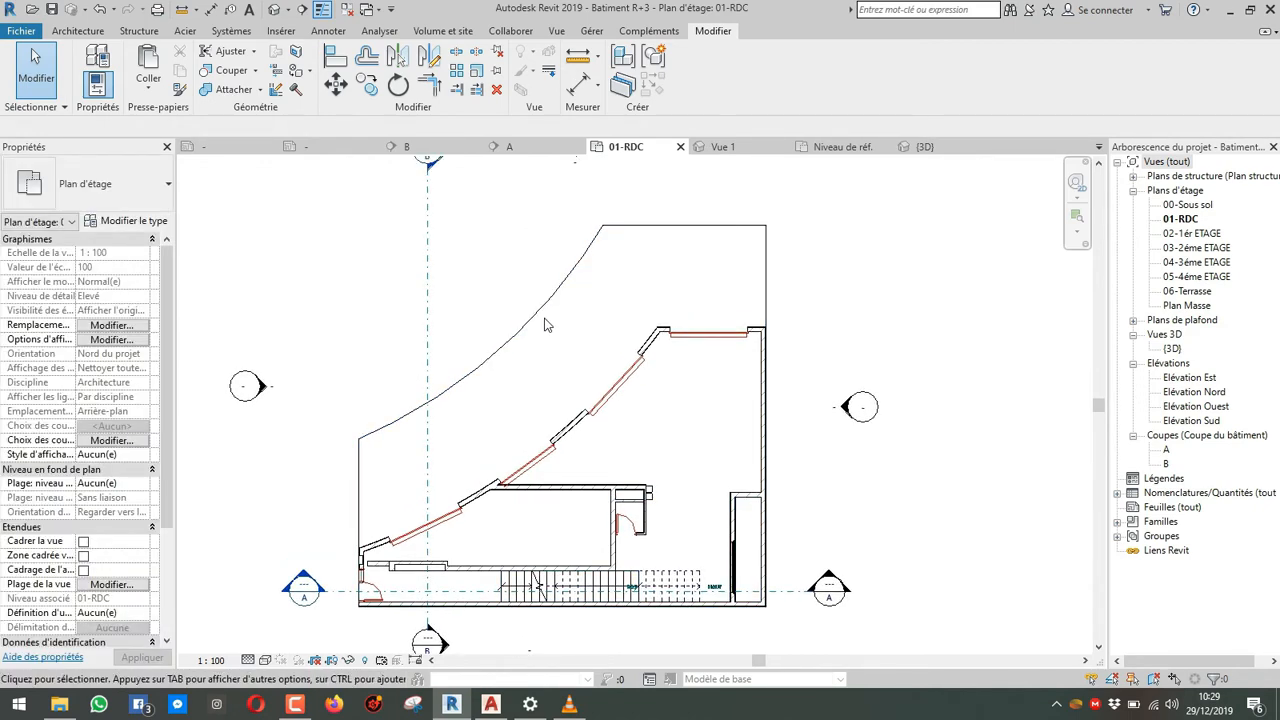
{"action": "left_click", "coordinate": [343, 10]}
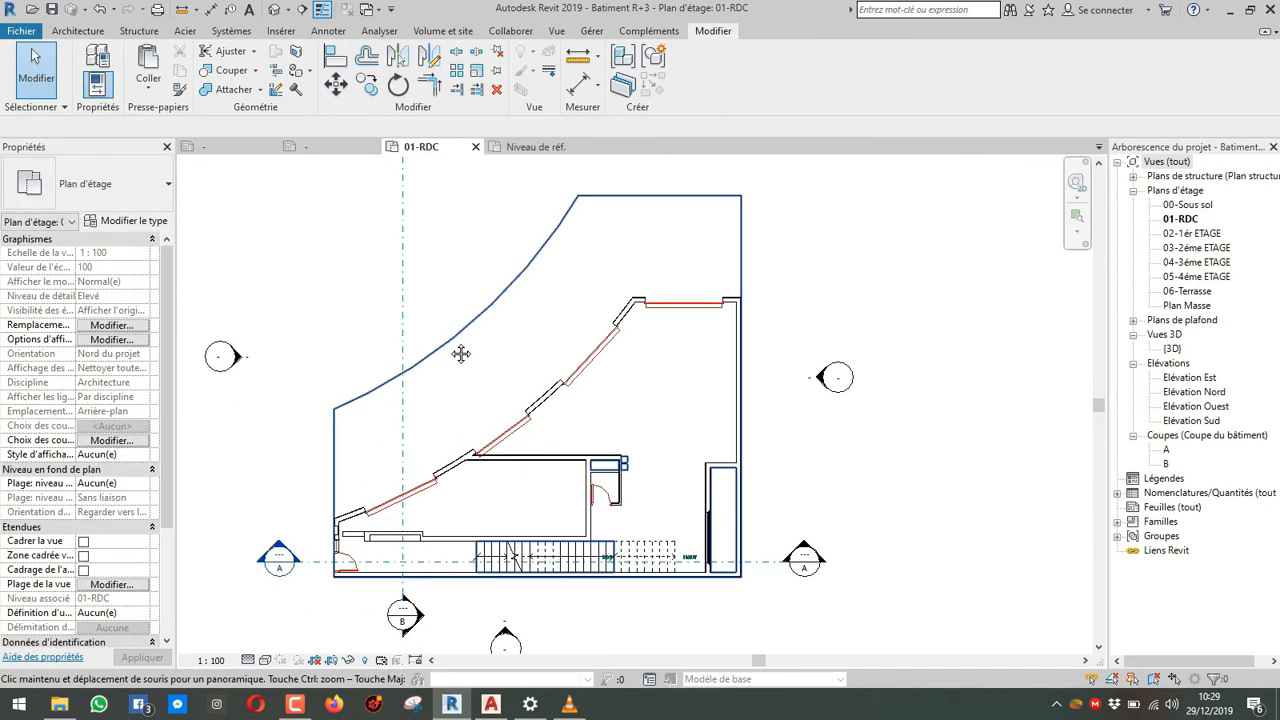
Step: Try to place a tagged room in the open area between the curved boundary and the garage doors
{"action": "left_click", "coordinate": [86, 31]}
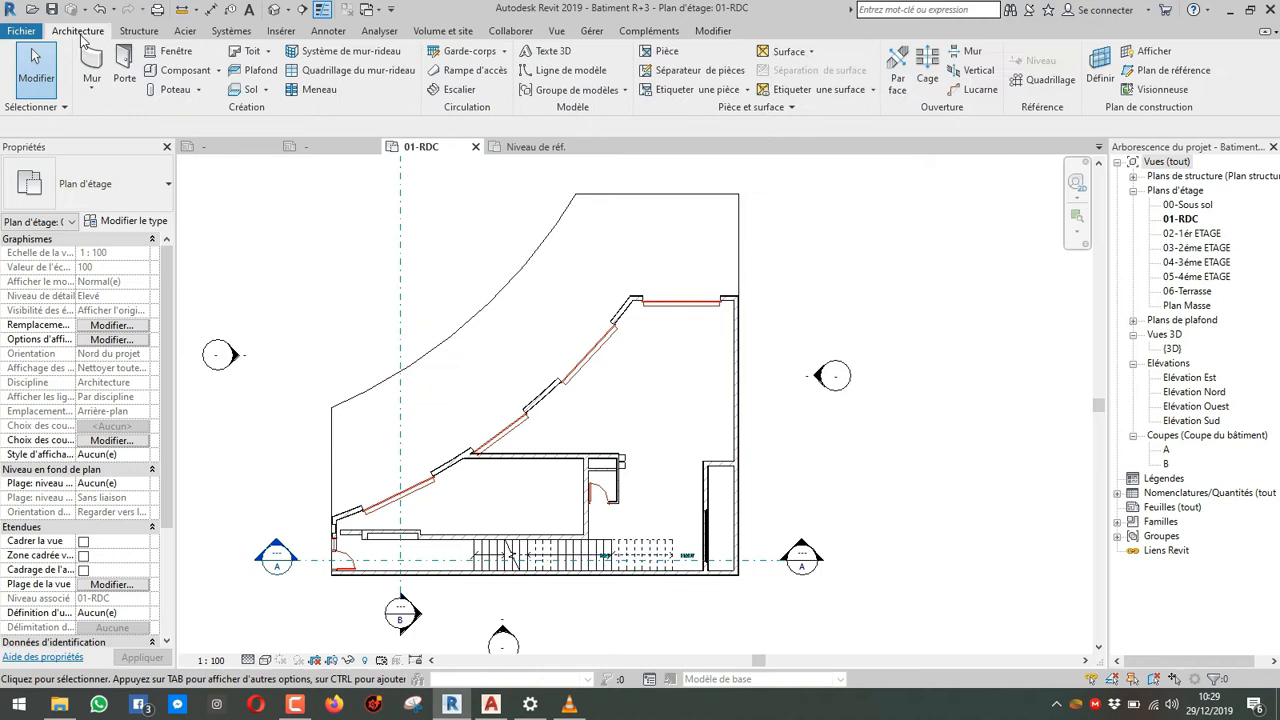
{"action": "left_click", "coordinate": [686, 55]}
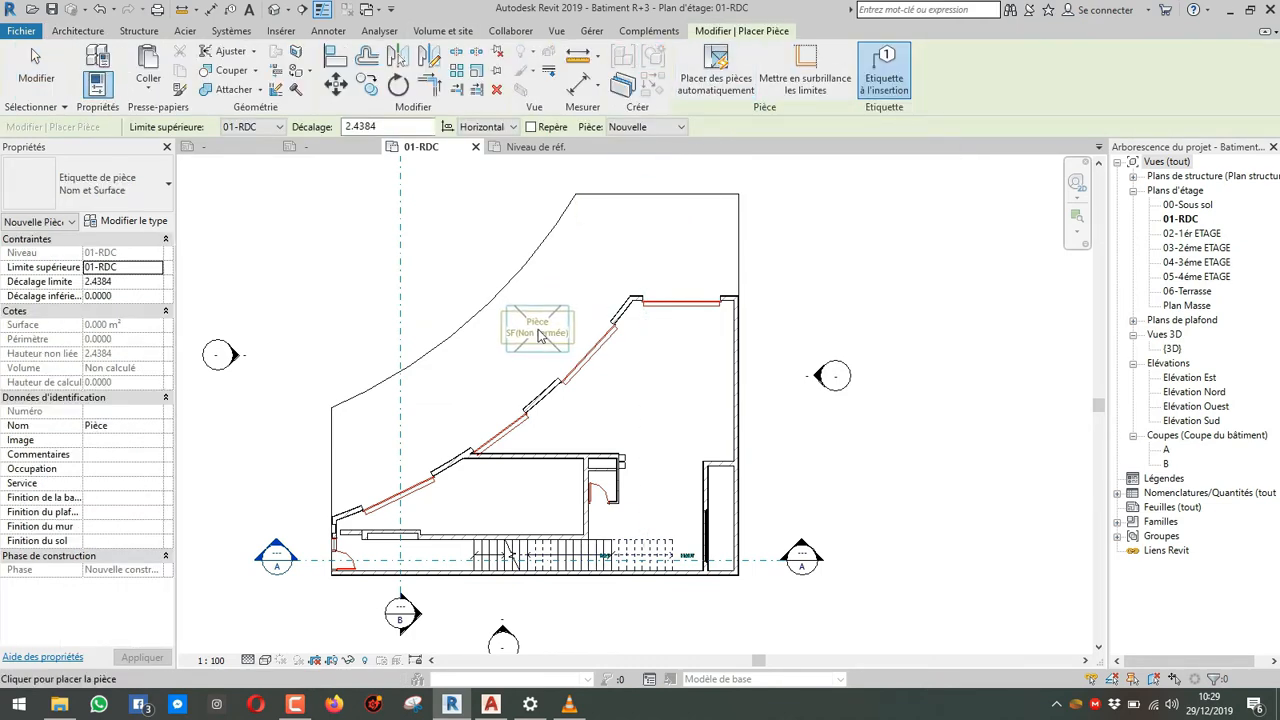
{"action": "left_click", "coordinate": [497, 345]}
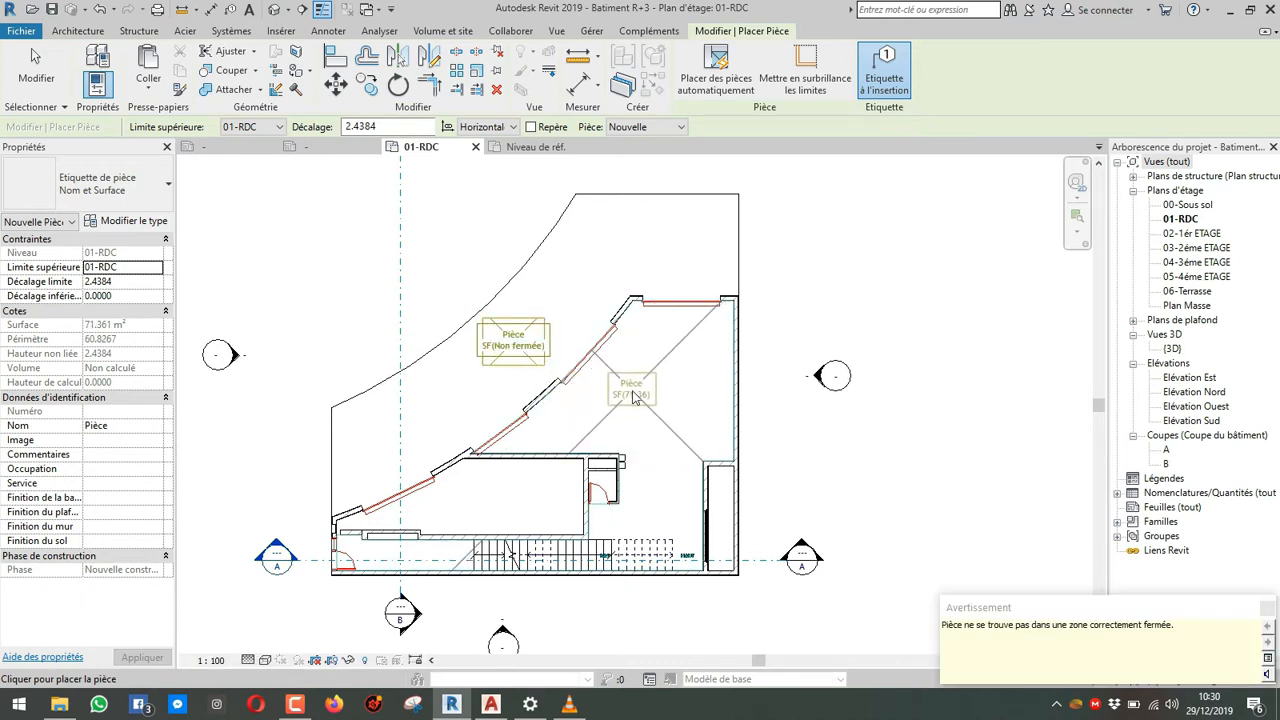
{"action": "key", "text": "Escape"}
{"action": "key", "text": "Escape"}
Step: Delete the tag and the room placed in the open area outside the garage doors
{"action": "left_click", "coordinate": [520, 342]}
{"action": "key", "text": "Delete"}
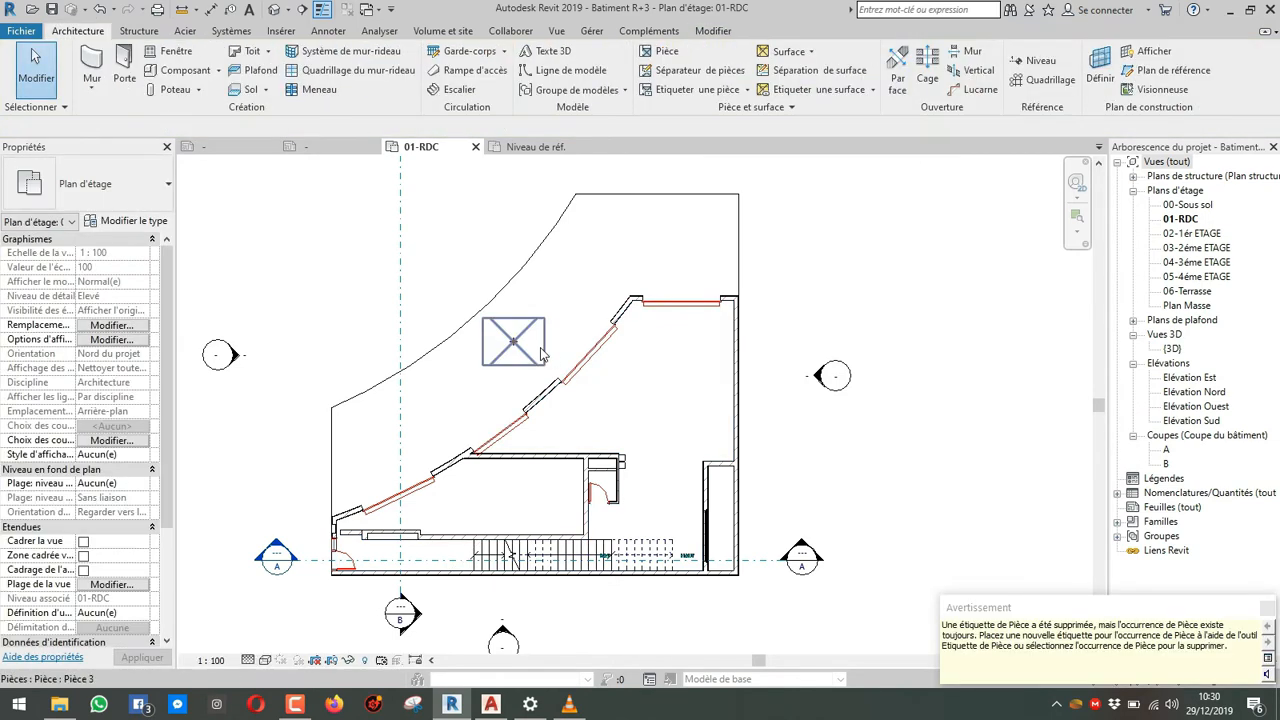
{"action": "left_click", "coordinate": [541, 348]}
{"action": "key", "text": "Delete"}
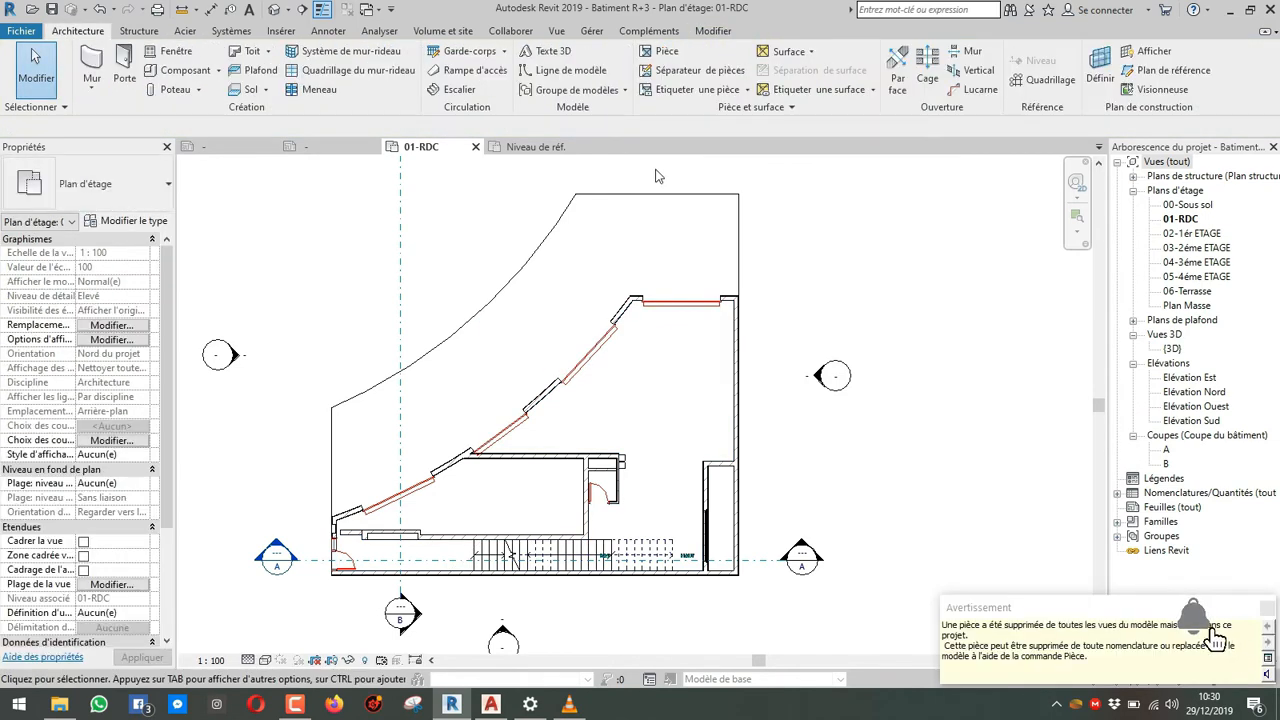
Step: Place room separation lines along the open area's north edge, curved boundary, west edge, garage facade and north garage door
{"action": "left_click", "coordinate": [678, 68]}
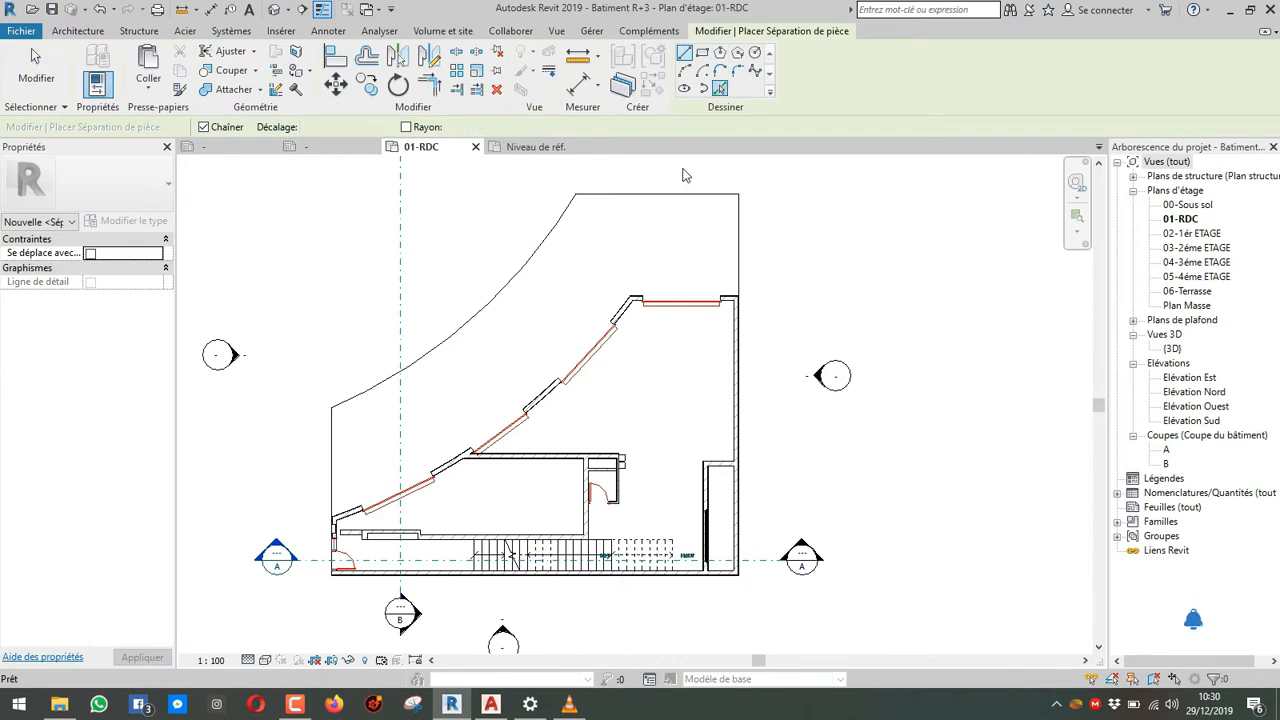
{"action": "left_click", "coordinate": [565, 227]}
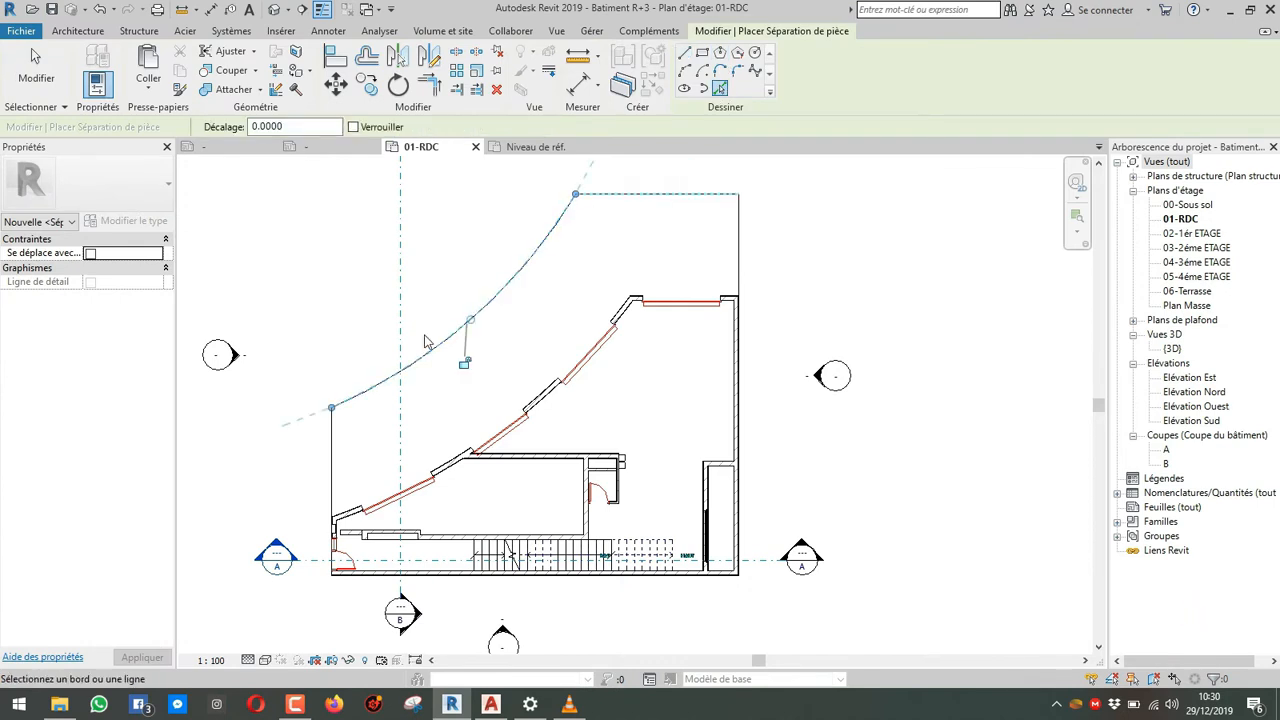
{"action": "left_click", "coordinate": [336, 446]}
{"action": "left_click", "coordinate": [396, 487]}
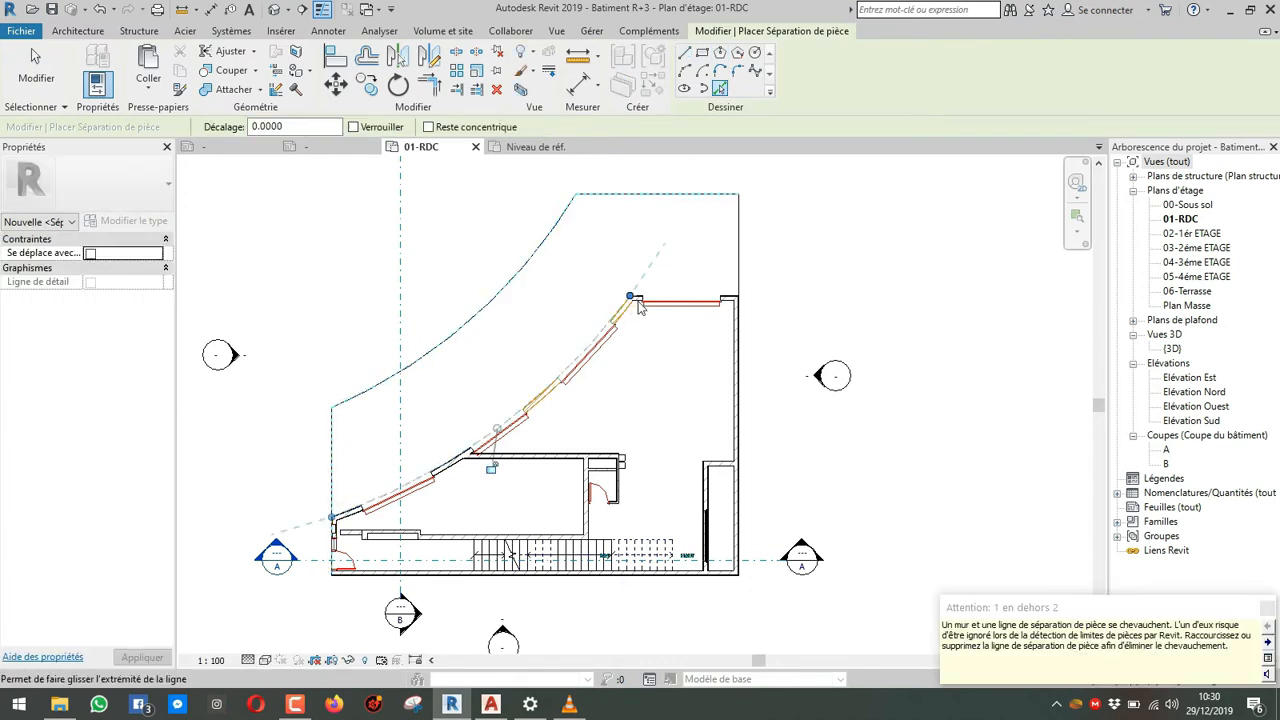
{"action": "left_click", "coordinate": [732, 299]}
{"action": "key", "text": "Escape"}
{"action": "key", "text": "Escape"}
Step: Trim the separation line along the north garage door to meet the curved facade's separation line at their corner
{"action": "scroll", "coordinate": [733, 284], "scroll_direction": "up", "scroll_amount": 2}
{"action": "key", "text": "t"}
{"action": "key", "text": "r"}
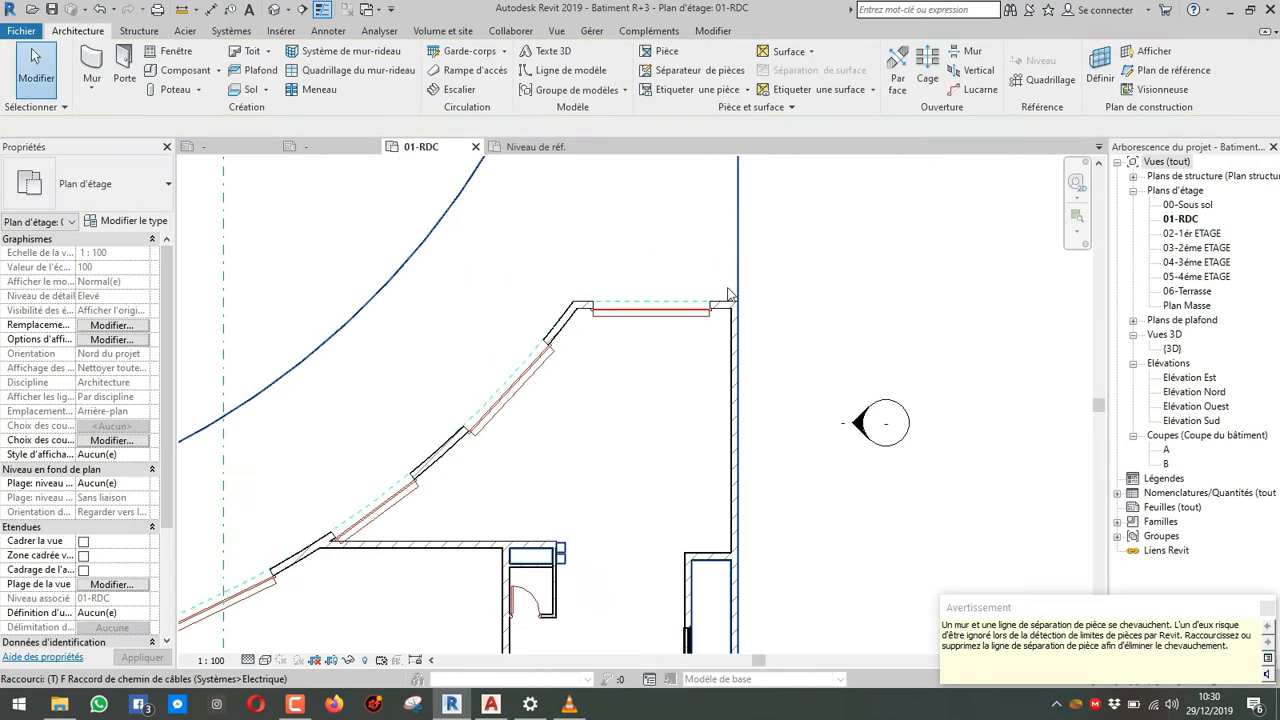
{"action": "left_click", "coordinate": [686, 300]}
{"action": "left_click", "coordinate": [683, 298]}
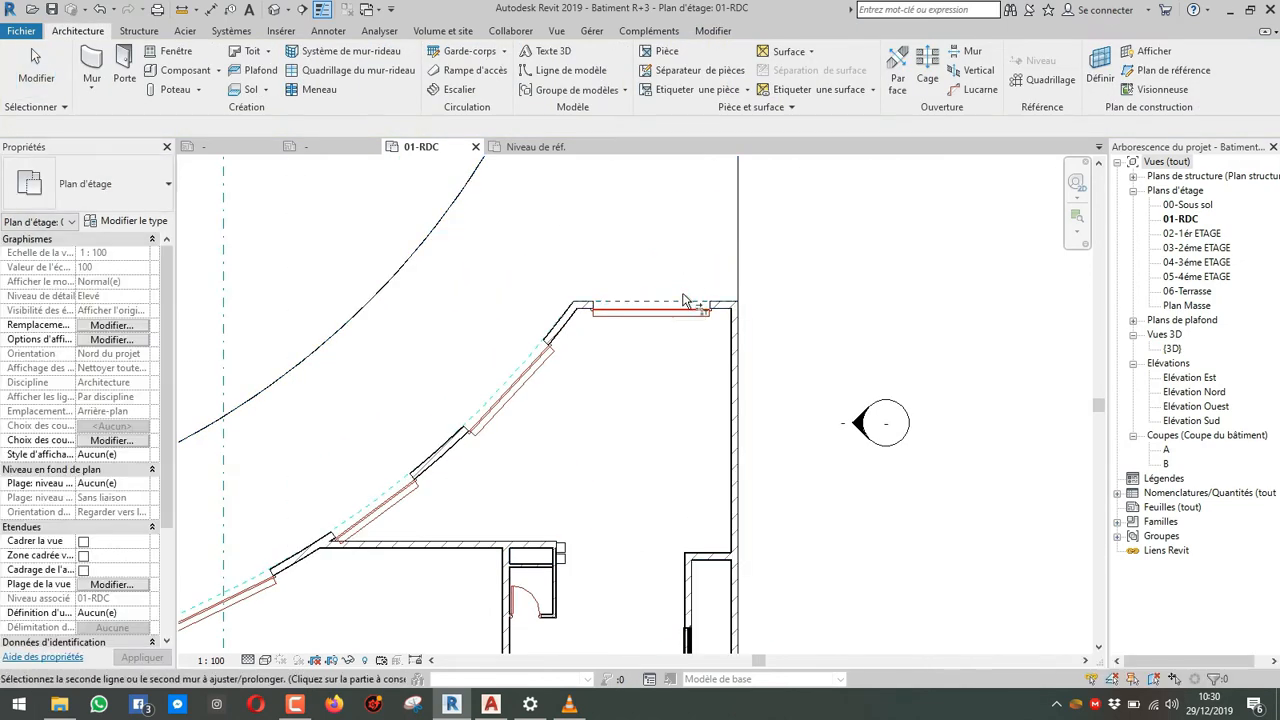
{"action": "scroll", "coordinate": [684, 300], "scroll_direction": "down", "scroll_amount": 2}
{"action": "left_click", "coordinate": [718, 224]}
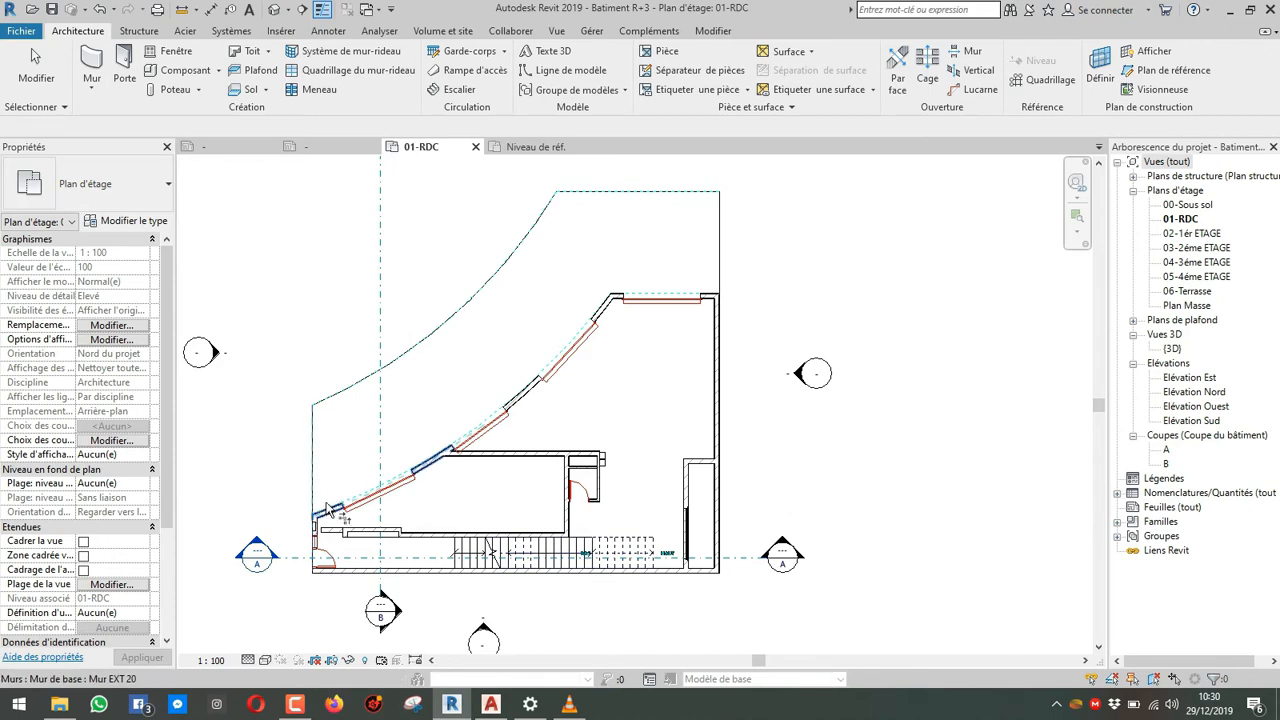
{"action": "key", "text": "Escape"}
{"action": "key", "text": "Escape"}
Step: Draw a room separation line down the open area's east edge to the garage wall's outer corner
{"action": "scroll", "coordinate": [790, 130], "scroll_direction": "up", "scroll_amount": 3}
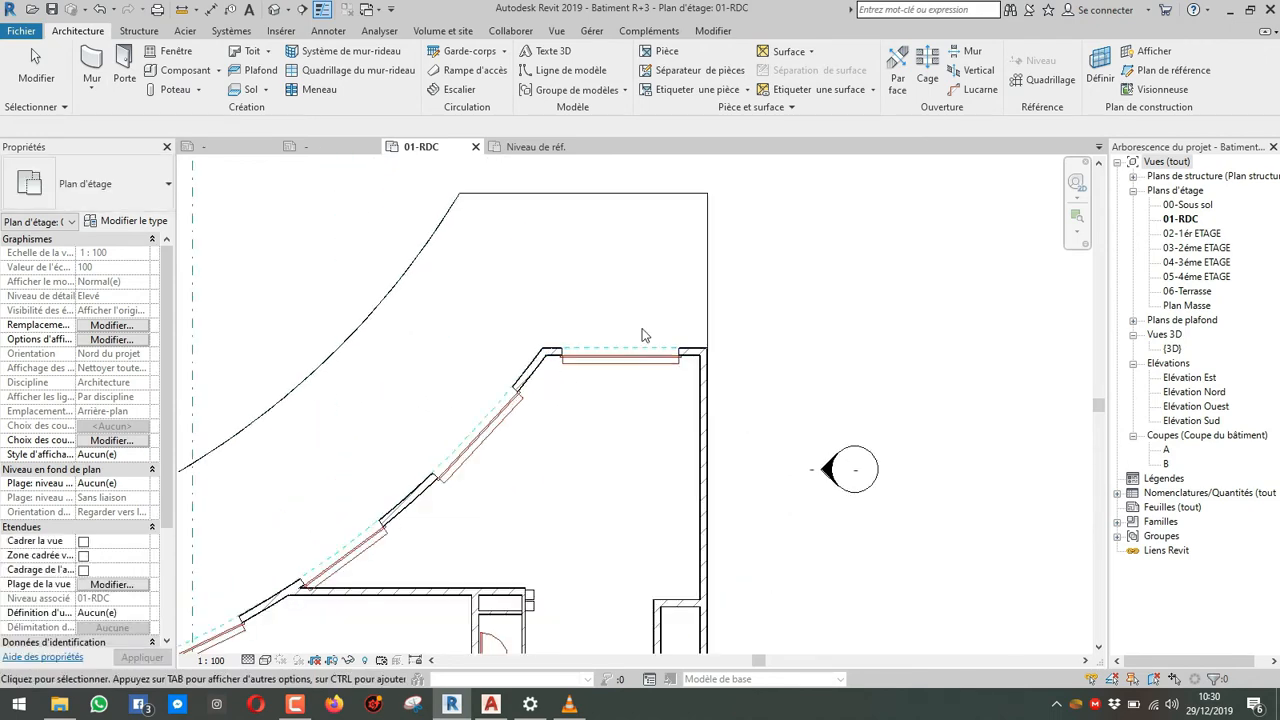
{"action": "left_click", "coordinate": [688, 70]}
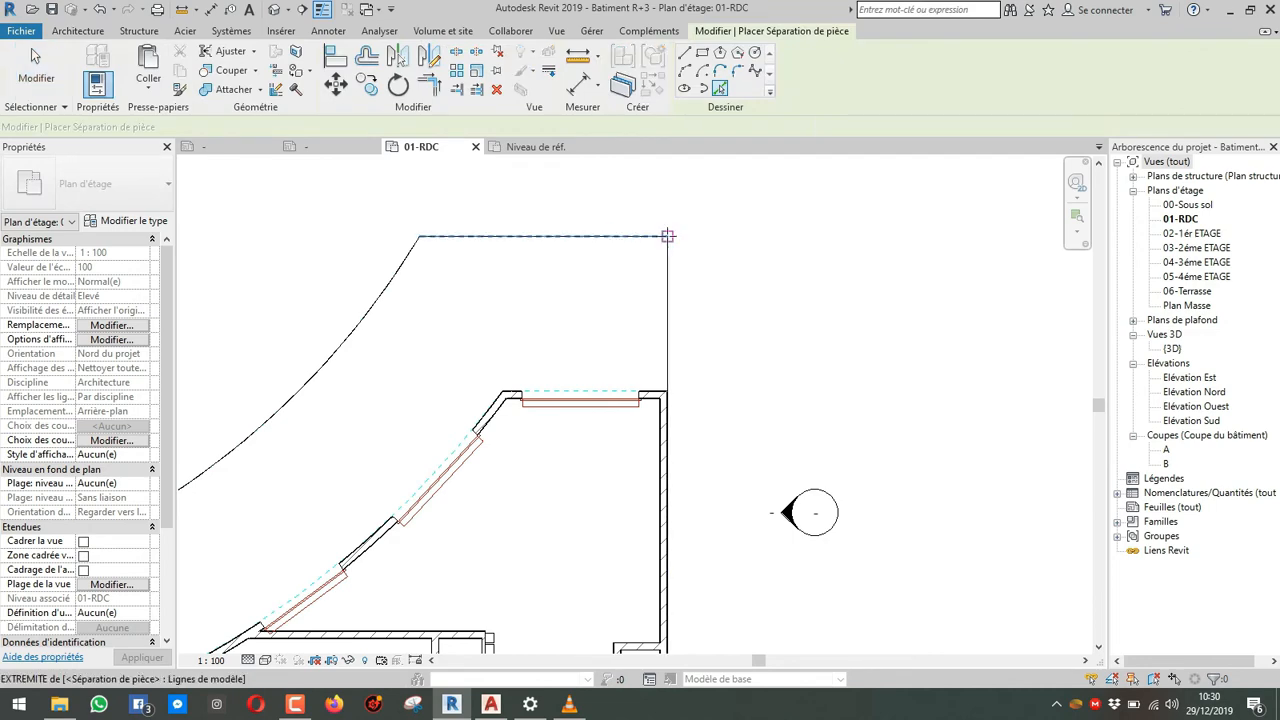
{"action": "left_click", "coordinate": [668, 237]}
{"action": "left_click", "coordinate": [668, 391]}
{"action": "key", "text": "Escape"}
{"action": "key", "text": "Escape"}
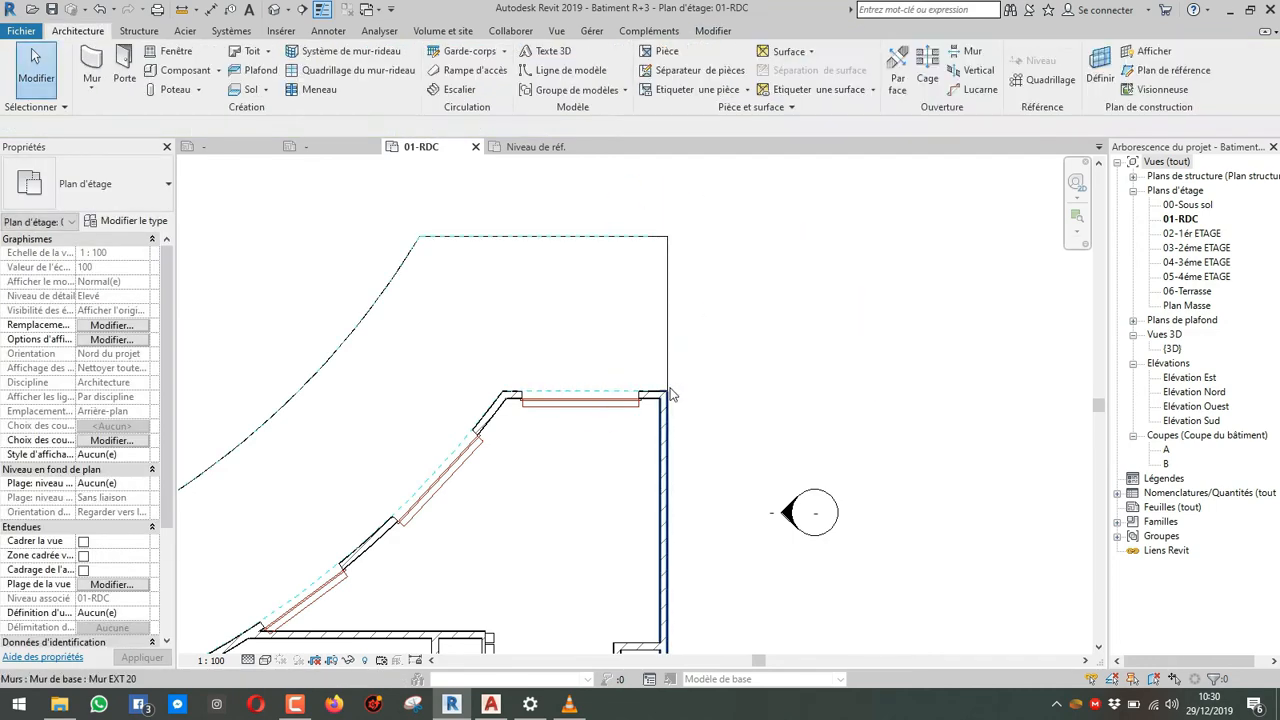
Step: Trim the east edge's separation line and the north garage door's separation line to meet at the wall corner
{"action": "key", "text": "t"}
{"action": "key", "text": "r"}
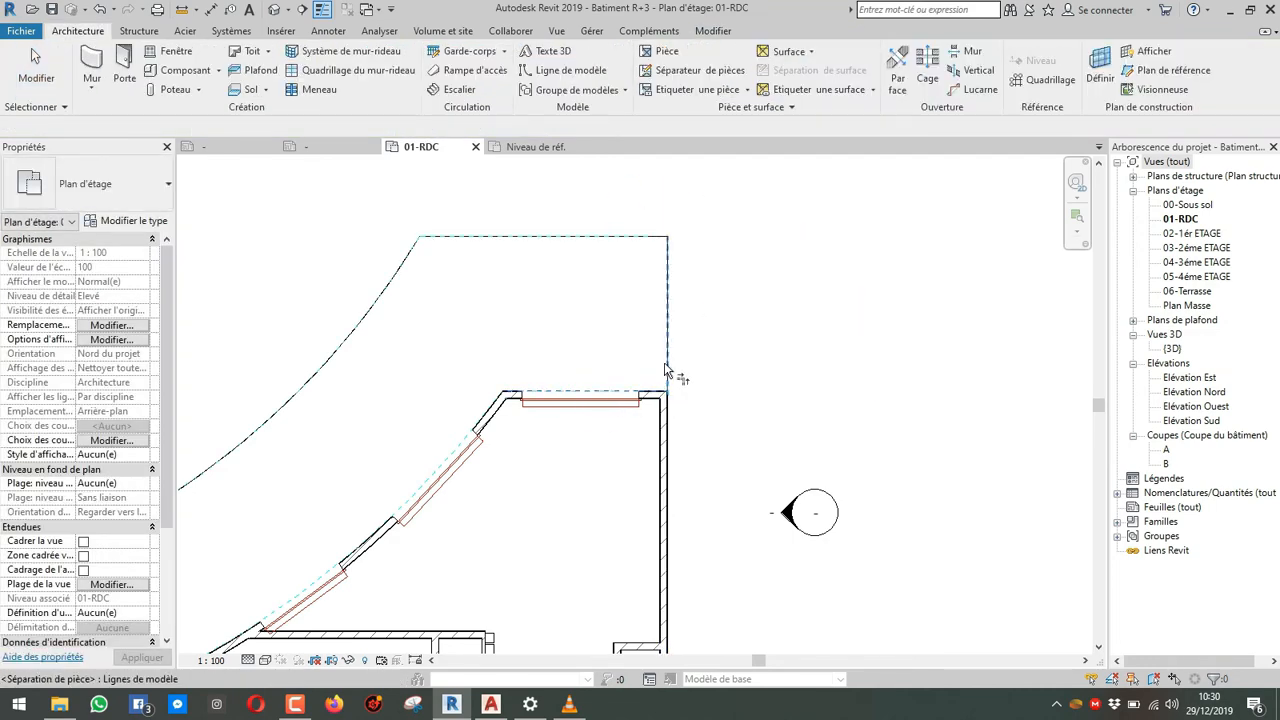
{"action": "scroll", "coordinate": [604, 347], "scroll_direction": "down", "scroll_amount": 2}
{"action": "scroll", "coordinate": [651, 280], "scroll_direction": "up", "scroll_amount": 6}
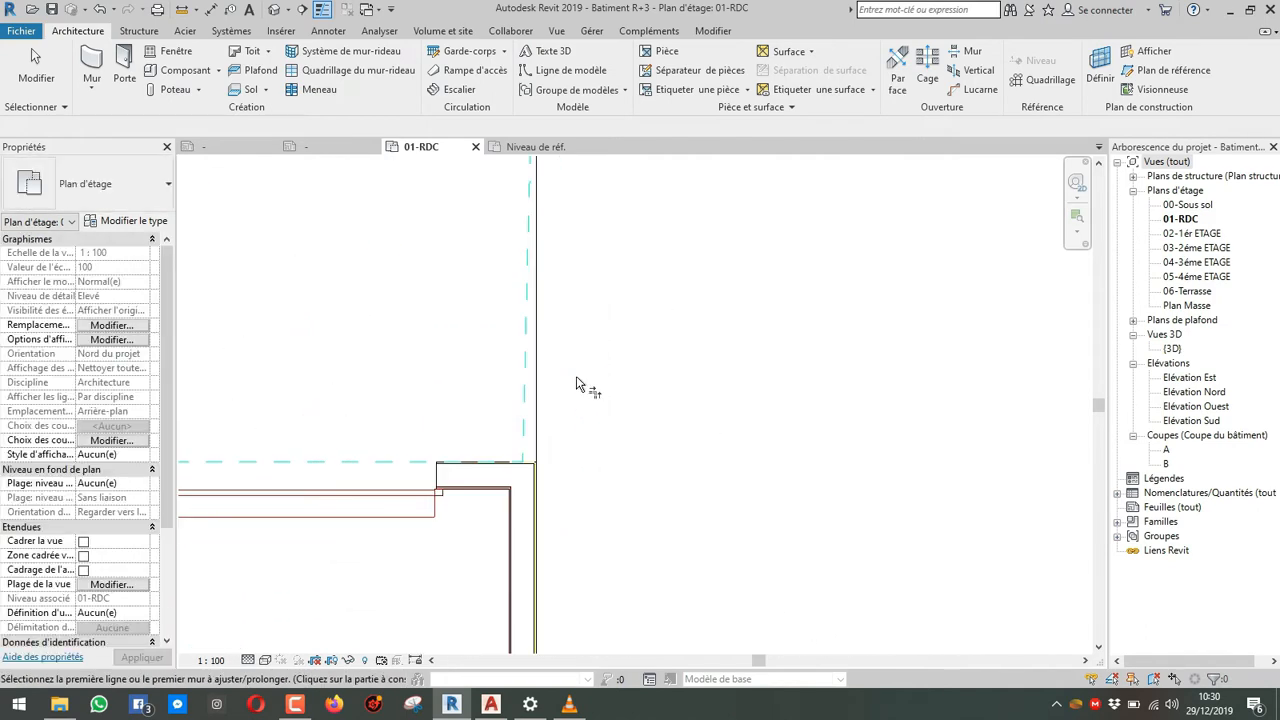
{"action": "left_click", "coordinate": [493, 487]}
{"action": "left_click_drag", "start_coordinate": [489, 507], "coordinate": [513, 507]}
{"action": "left_click", "coordinate": [490, 463]}
{"action": "scroll", "coordinate": [490, 469], "scroll_direction": "down", "scroll_amount": 2}
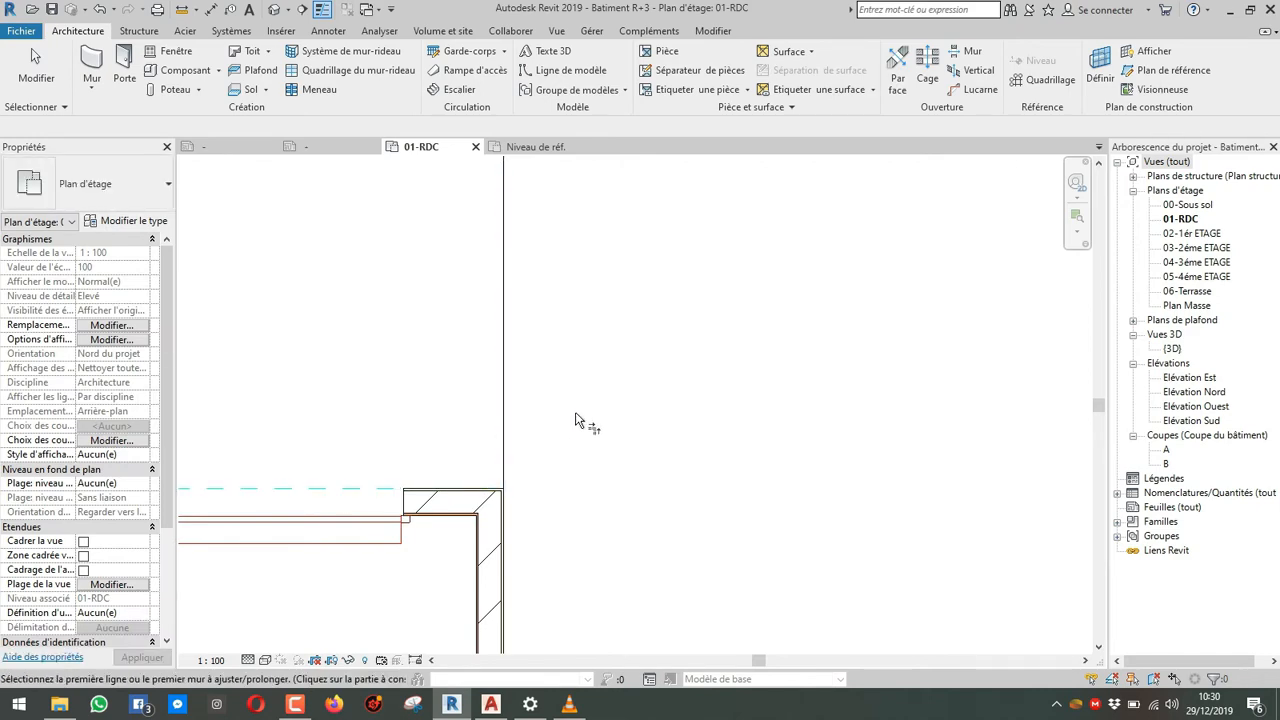
{"action": "scroll", "coordinate": [615, 422], "scroll_direction": "down", "scroll_amount": 3}
{"action": "scroll", "coordinate": [634, 420], "scroll_direction": "down", "scroll_amount": 2}
{"action": "key", "text": "Escape"}
Step: Place a tagged room in the open area between the curved boundary and the garage doors
{"action": "left_click", "coordinate": [660, 51]}
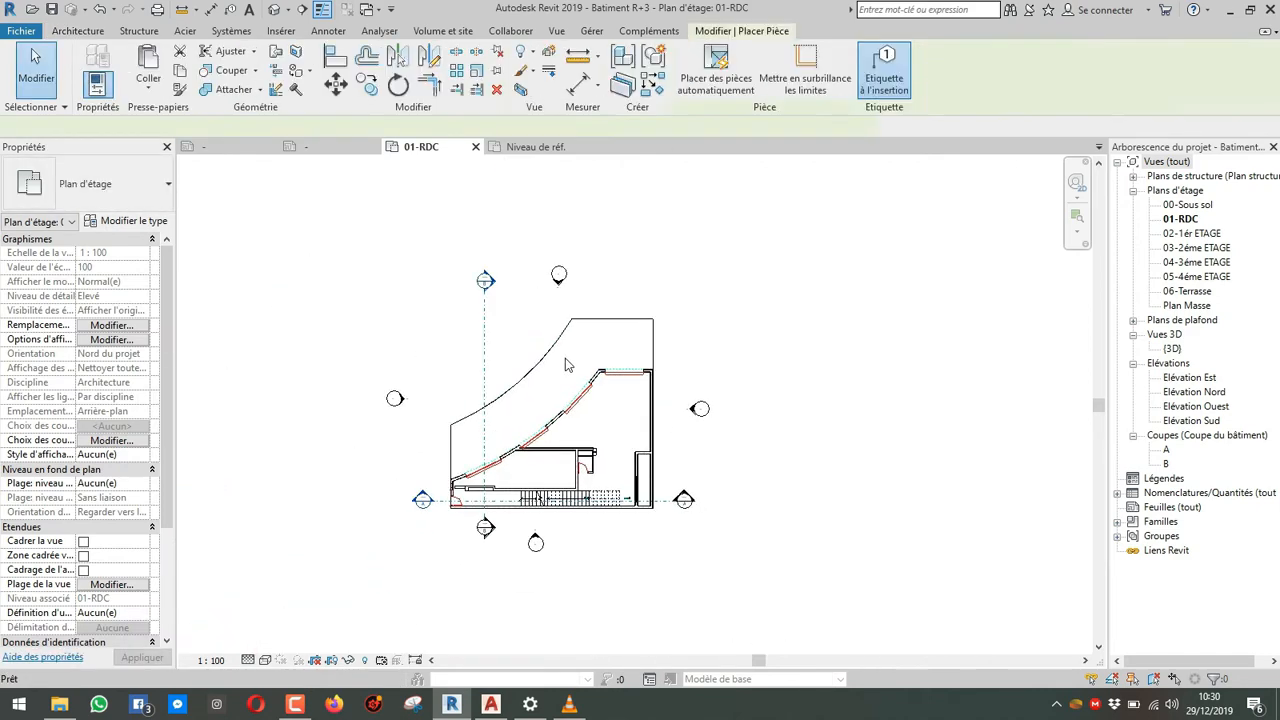
{"action": "left_click", "coordinate": [545, 398]}
{"action": "scroll", "coordinate": [545, 398], "scroll_direction": "up", "scroll_amount": 5}
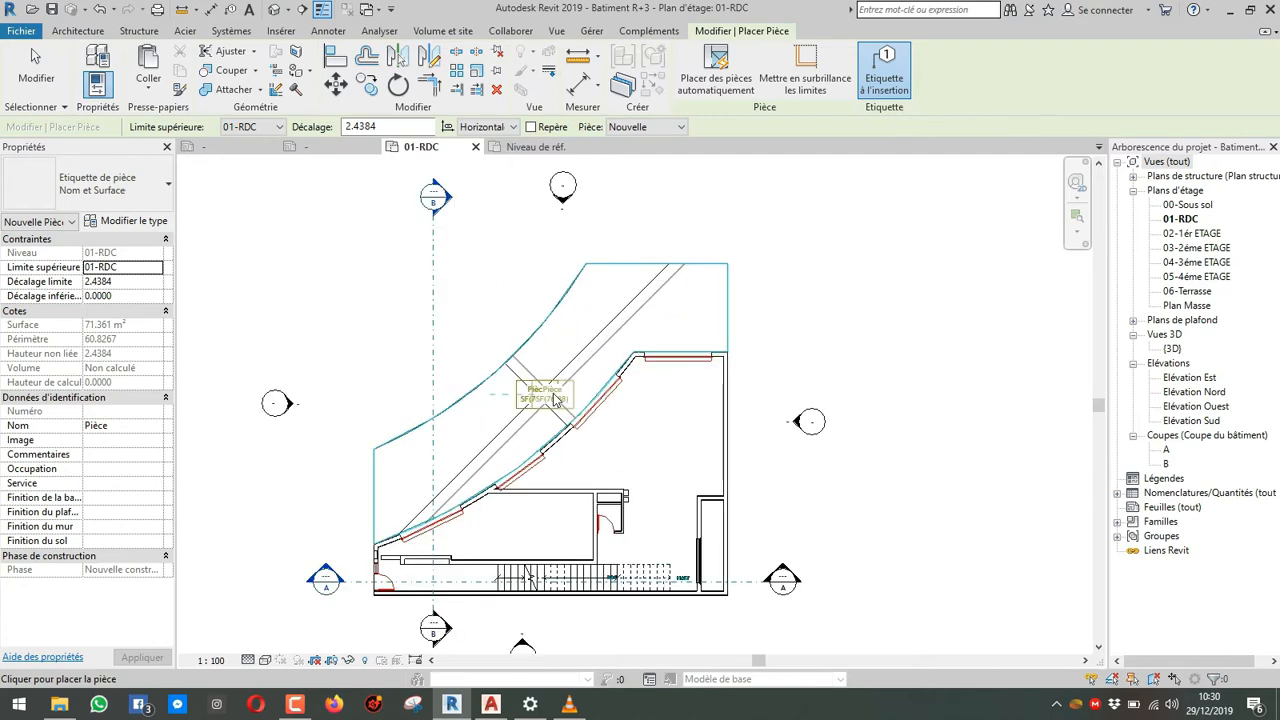
{"action": "scroll", "coordinate": [724, 358], "scroll_direction": "down", "scroll_amount": 3}
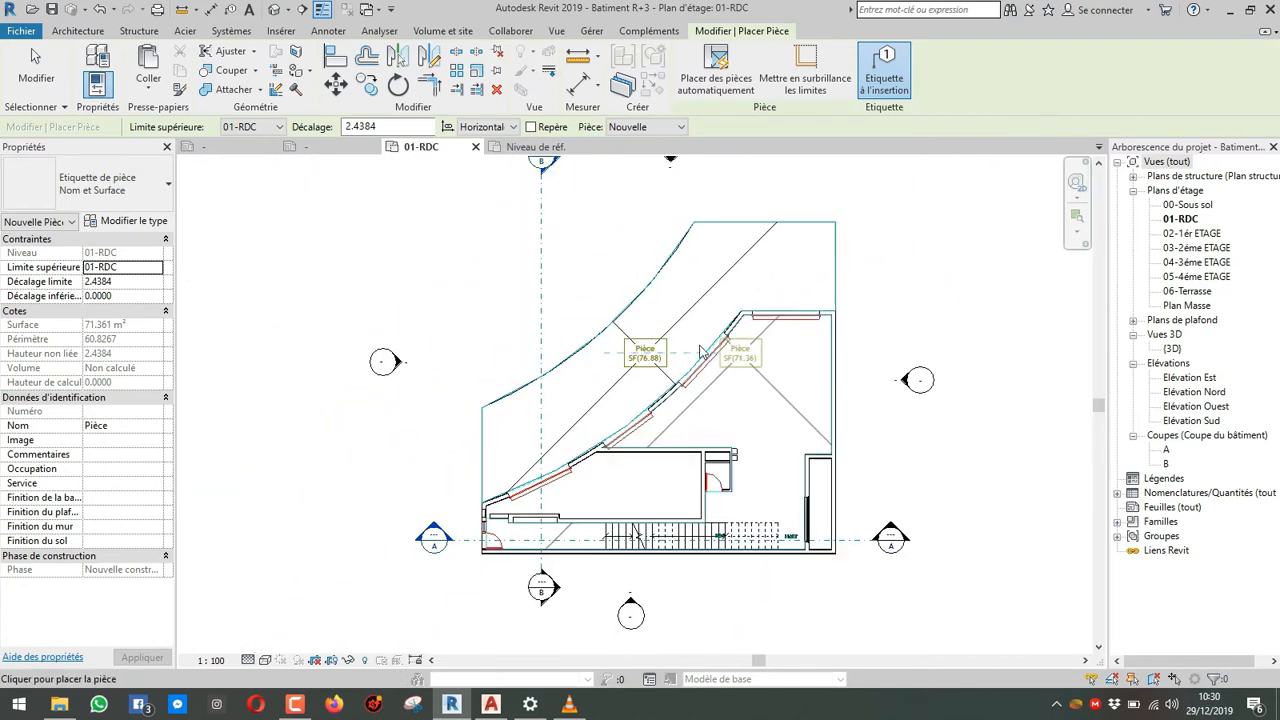
{"action": "key", "text": "Escape"}
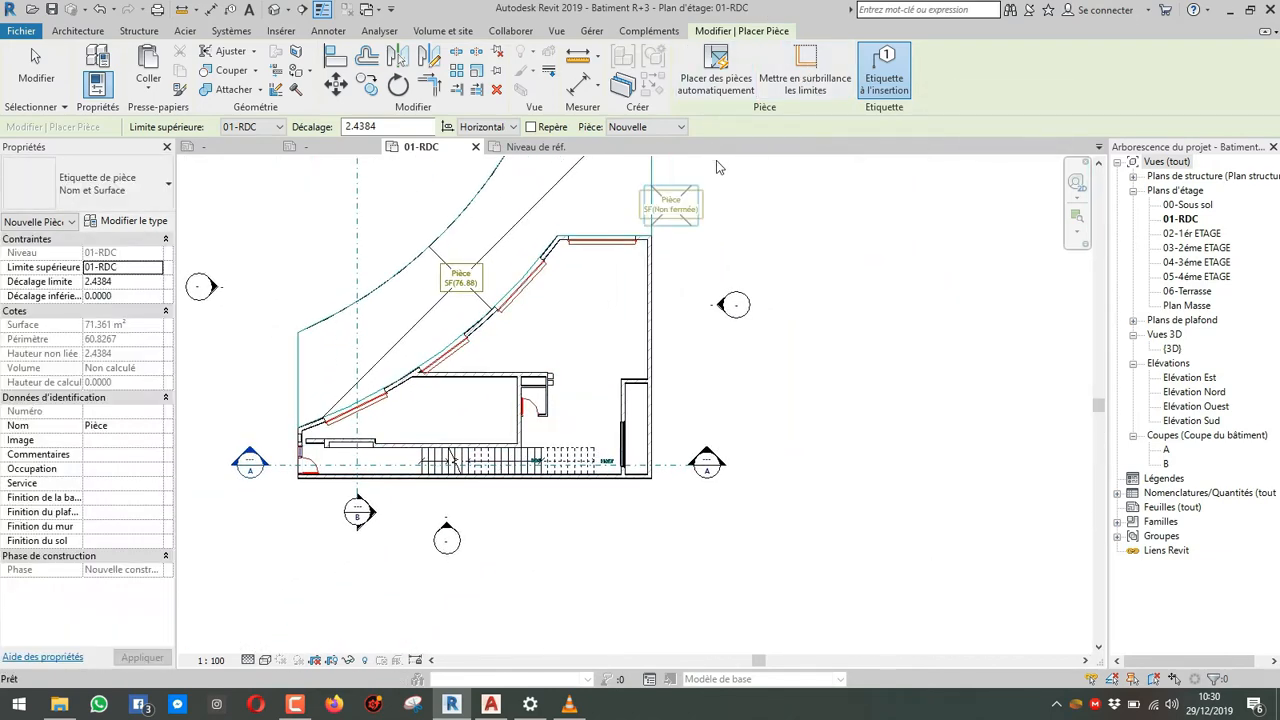
{"action": "left_click", "coordinate": [708, 77]}
{"action": "scroll", "coordinate": [558, 370], "scroll_direction": "up", "scroll_amount": 3}
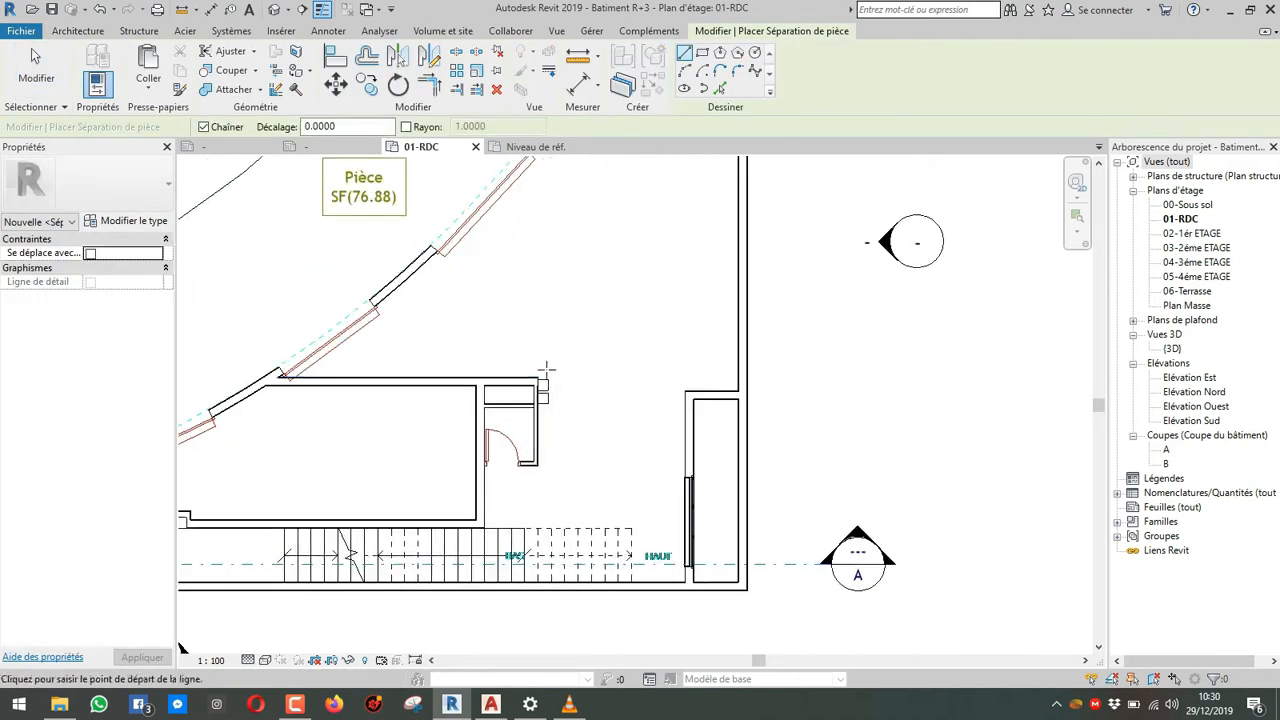
{"action": "scroll", "coordinate": [545, 368], "scroll_direction": "up", "scroll_amount": 2}
{"action": "left_click", "coordinate": [587, 371]}
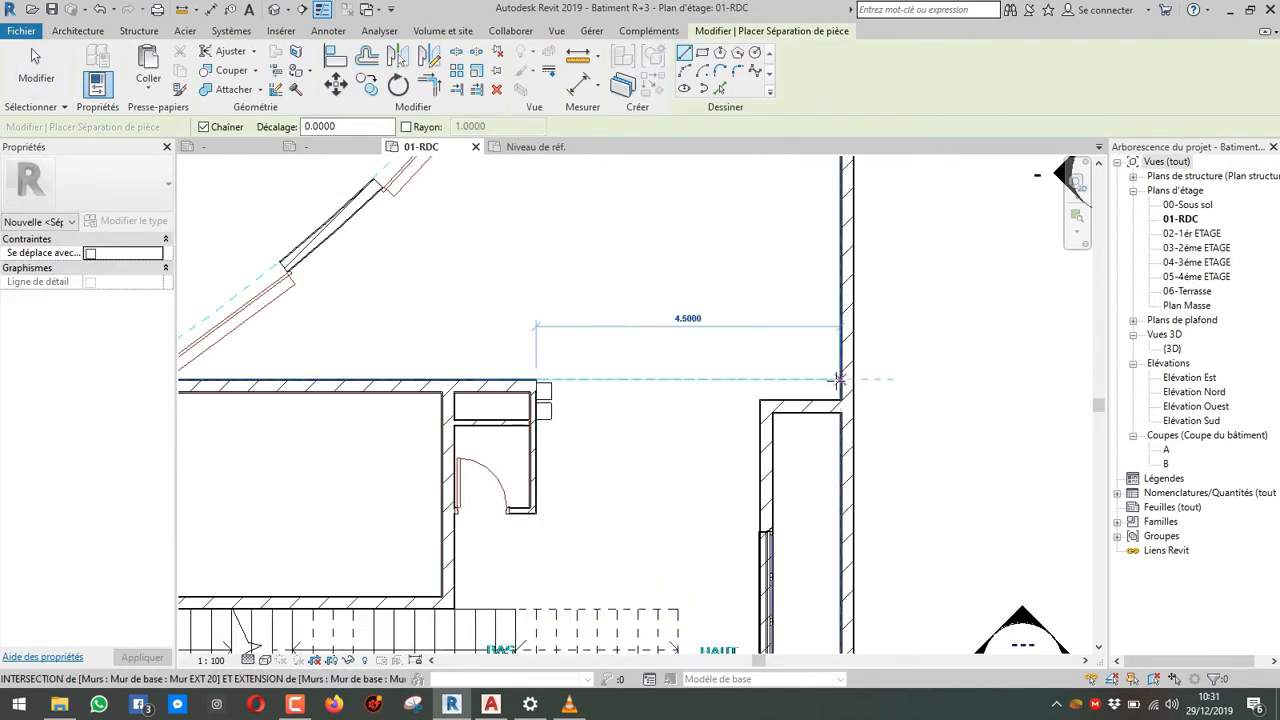
{"action": "scroll", "coordinate": [664, 364], "scroll_direction": "down", "scroll_amount": 2}
{"action": "scroll", "coordinate": [683, 351], "scroll_direction": "down", "scroll_amount": 3}
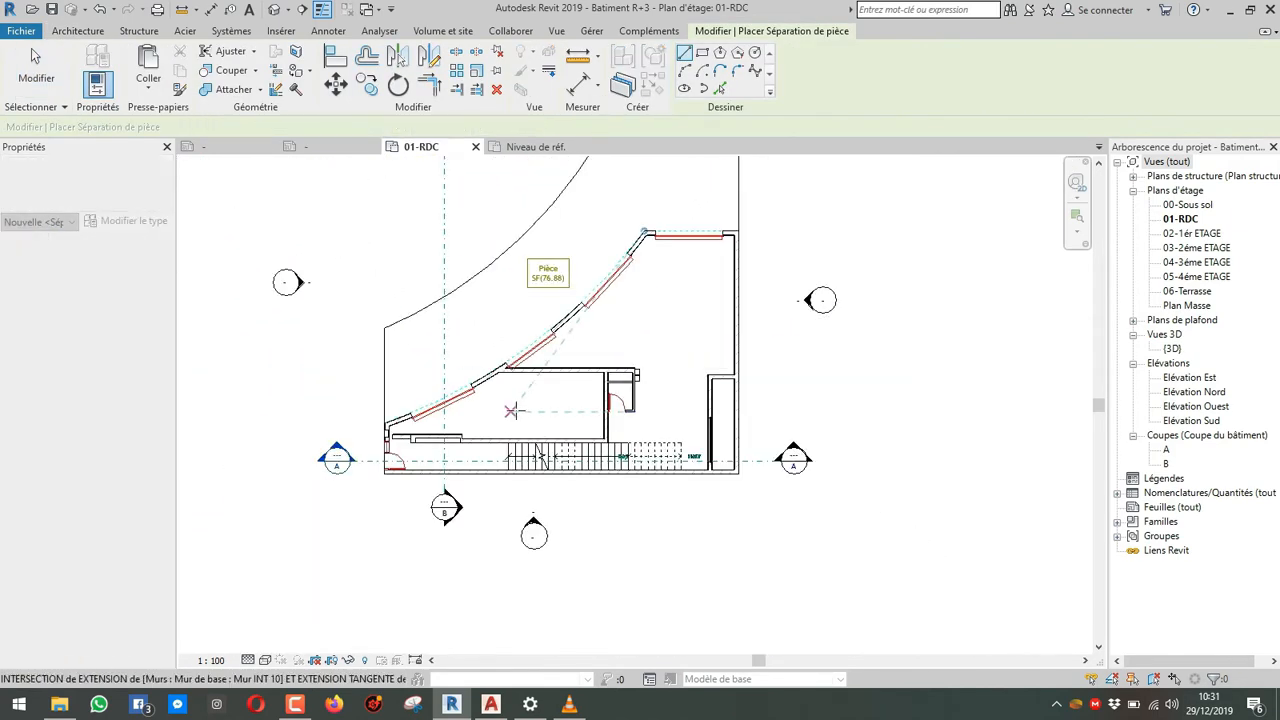
{"action": "scroll", "coordinate": [514, 408], "scroll_direction": "up", "scroll_amount": 2}
{"action": "key", "text": "Escape"}
{"action": "key", "text": "Escape"}
Step: Place a tagged room in the enclosed space between the southwest garage door and the staircase
{"action": "left_click", "coordinate": [678, 58]}
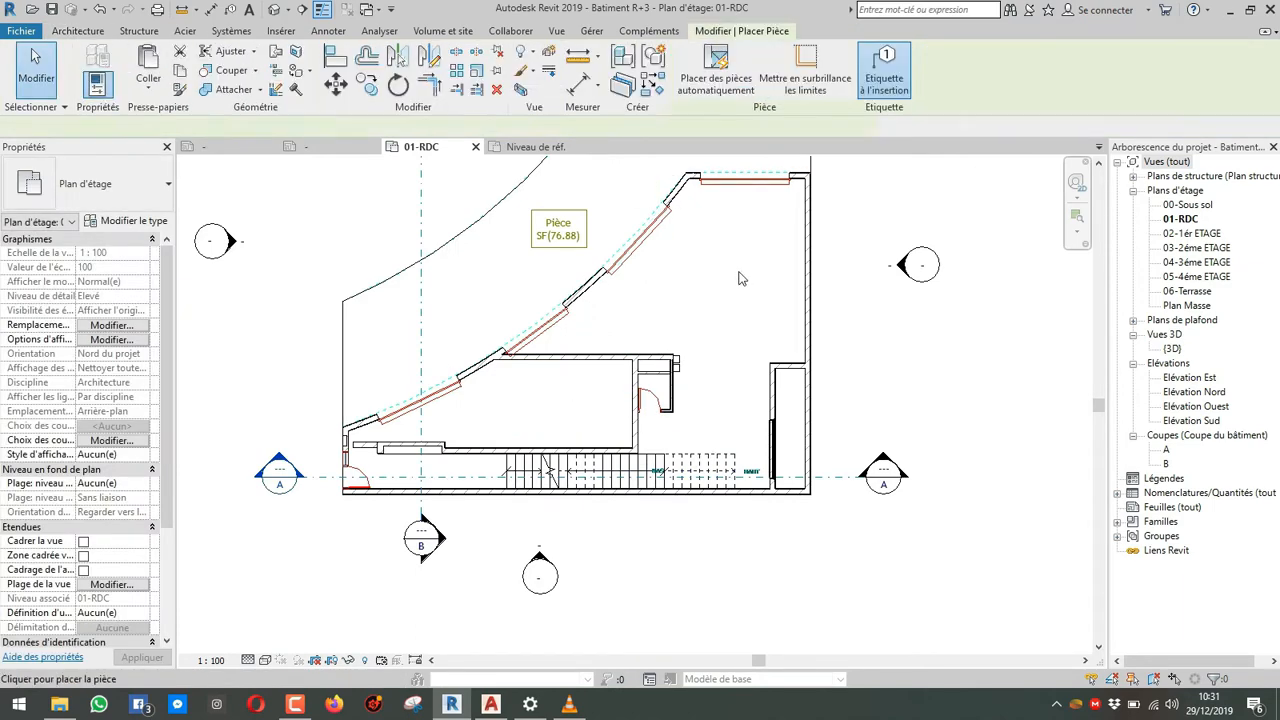
{"action": "left_click", "coordinate": [1172, 706]}
{"action": "scroll", "coordinate": [1180, 708], "scroll_direction": "down", "scroll_amount": 7}
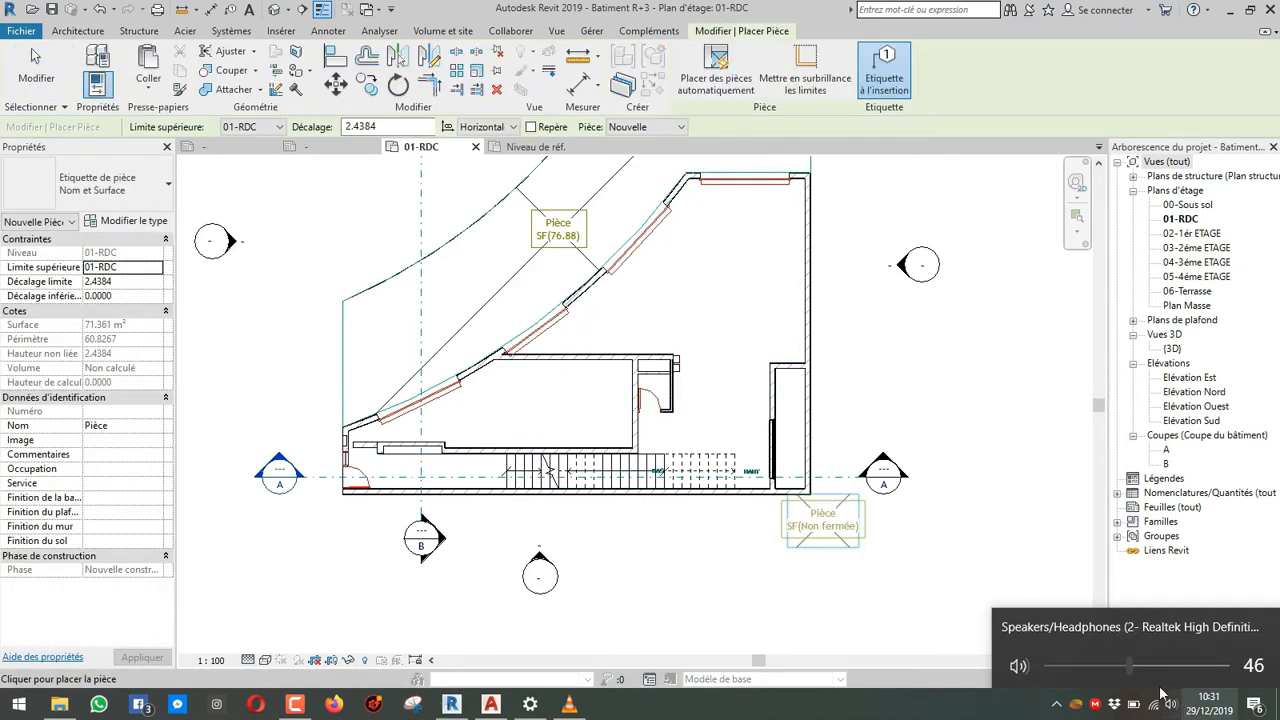
{"action": "left_click", "coordinate": [757, 323]}
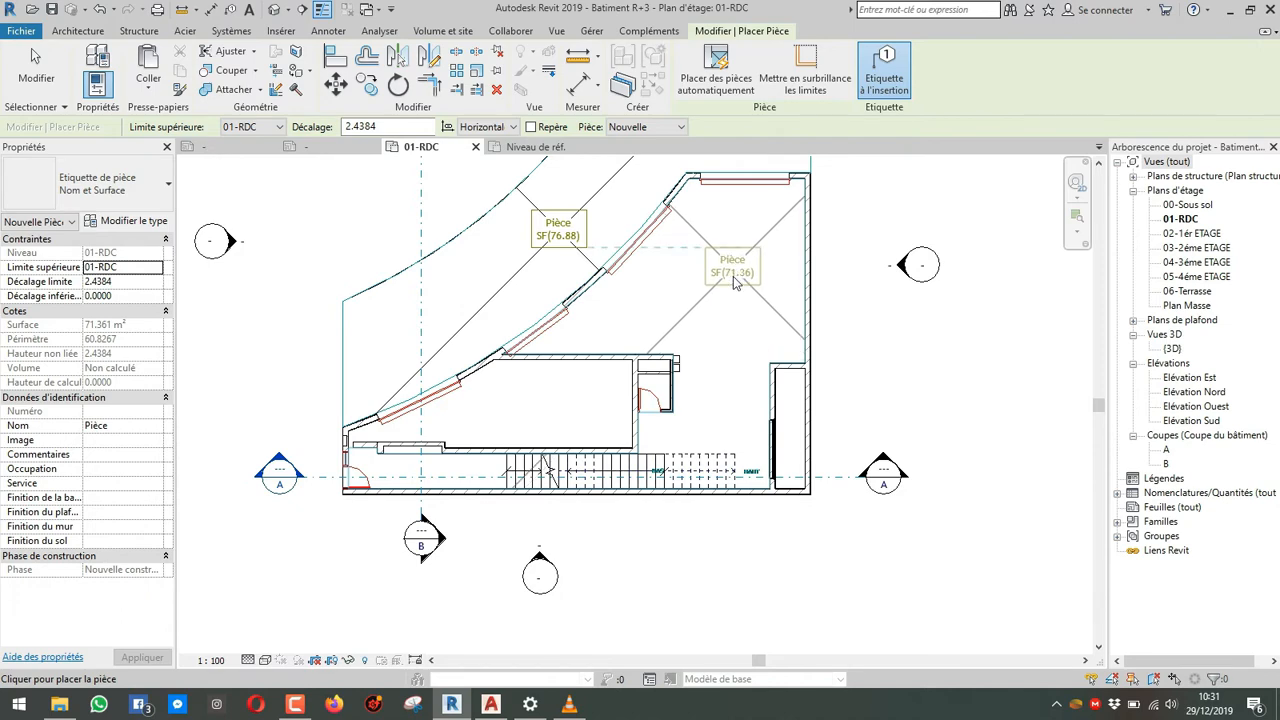
{"action": "scroll", "coordinate": [660, 295], "scroll_direction": "down", "scroll_amount": 1}
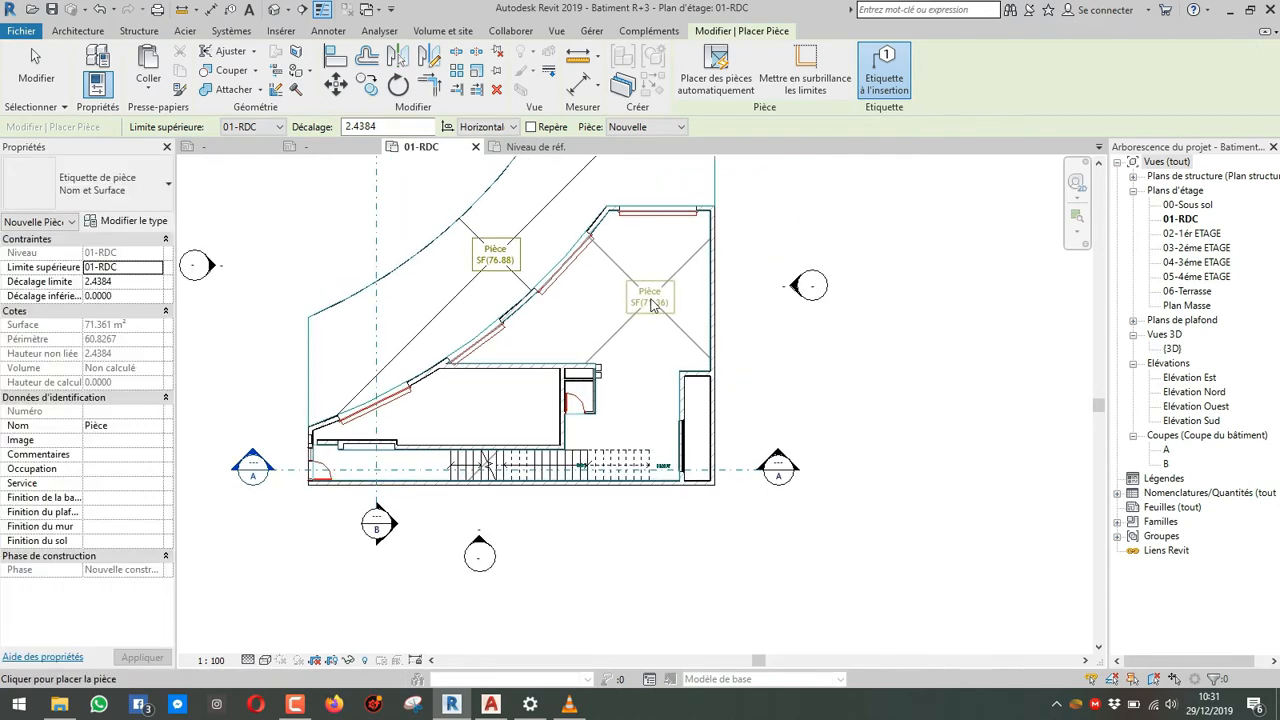
{"action": "scroll", "coordinate": [449, 428], "scroll_direction": "up", "scroll_amount": 3}
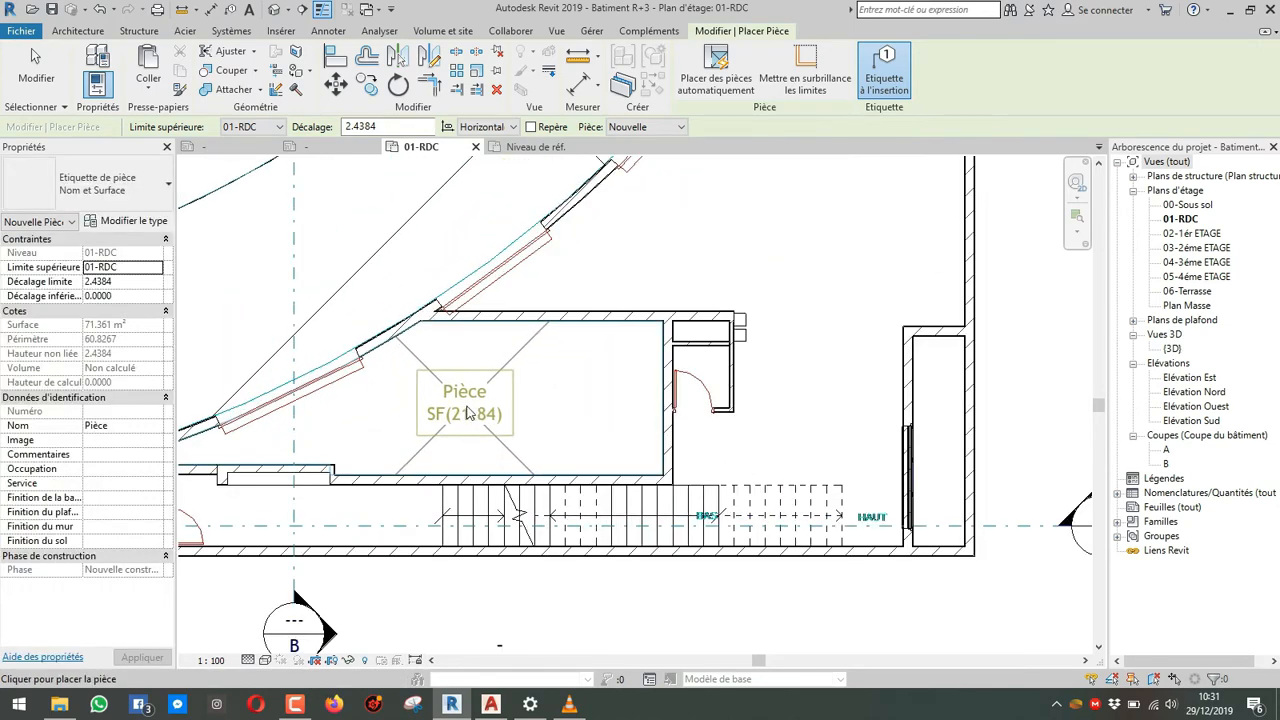
{"action": "left_click", "coordinate": [487, 415]}
{"action": "scroll", "coordinate": [694, 350], "scroll_direction": "up", "scroll_amount": 3}
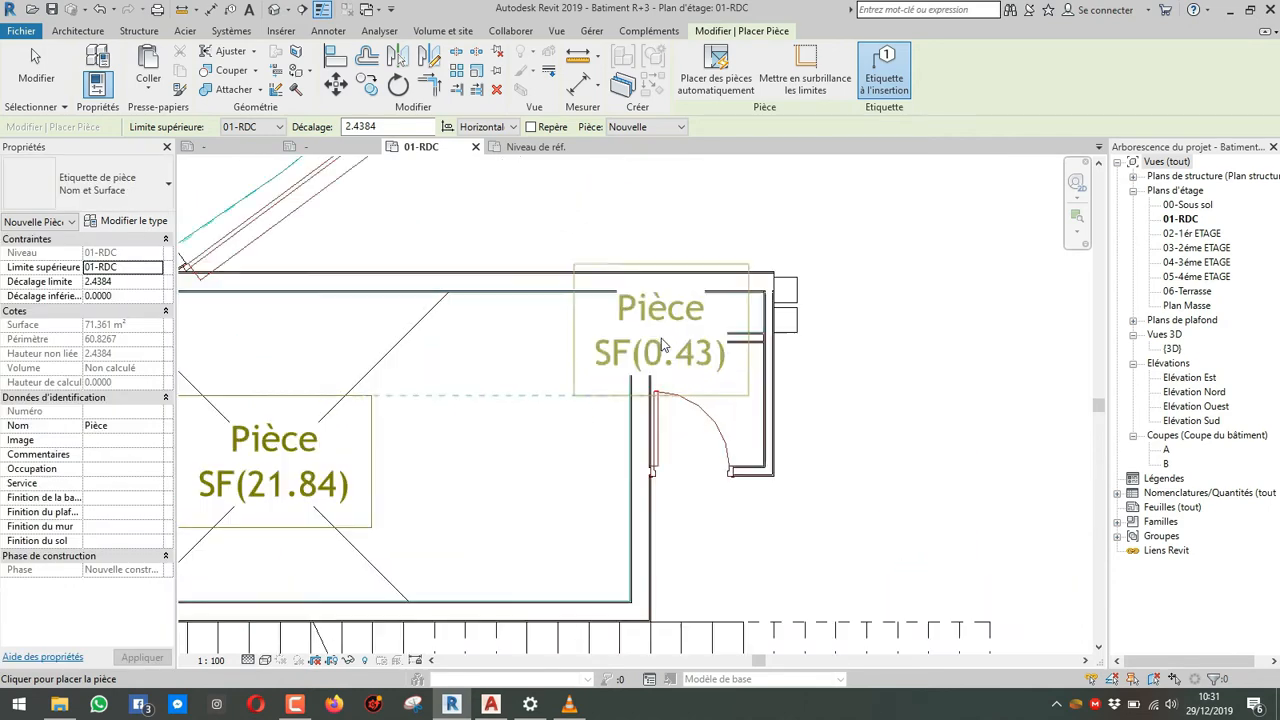
{"action": "scroll", "coordinate": [706, 400], "scroll_direction": "down", "scroll_amount": 5}
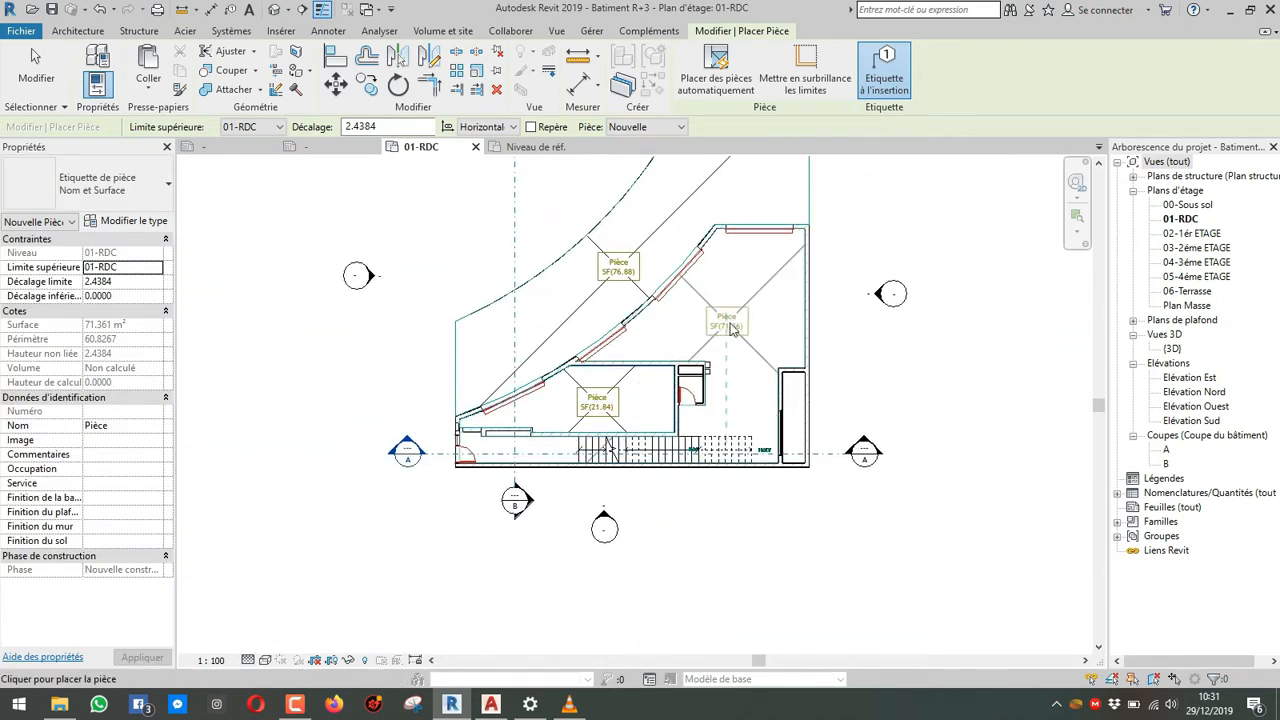
{"action": "key", "text": "Escape"}
{"action": "key", "text": "Escape"}
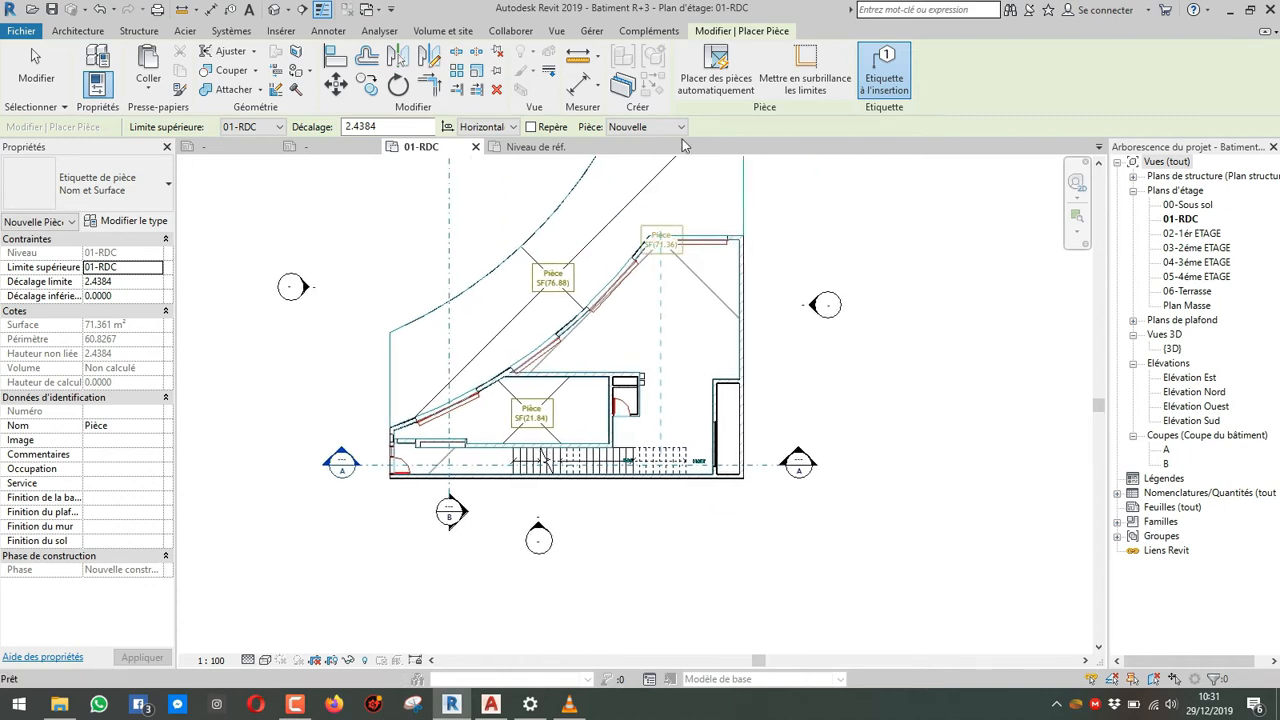
Step: Draw room separation lines from the interior wall corner along the stair's open side and across its end to the exterior wall
{"action": "left_click", "coordinate": [660, 72]}
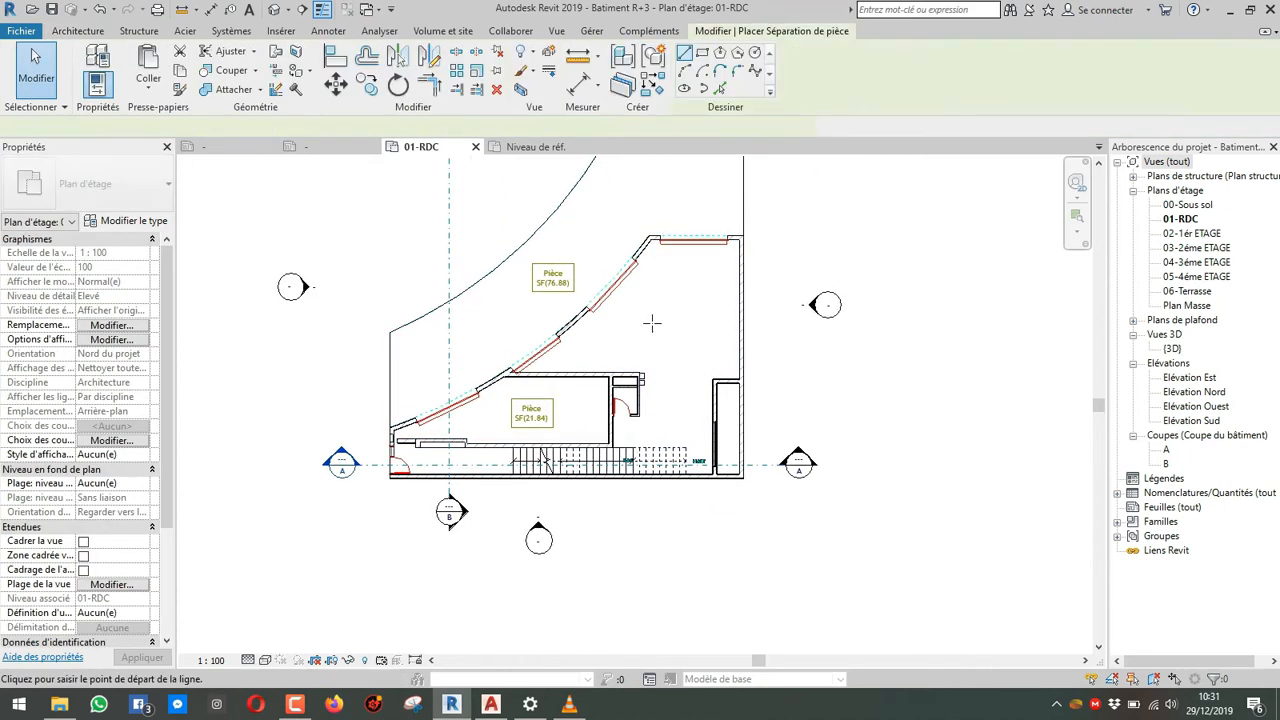
{"action": "scroll", "coordinate": [700, 480], "scroll_direction": "up", "scroll_amount": 5}
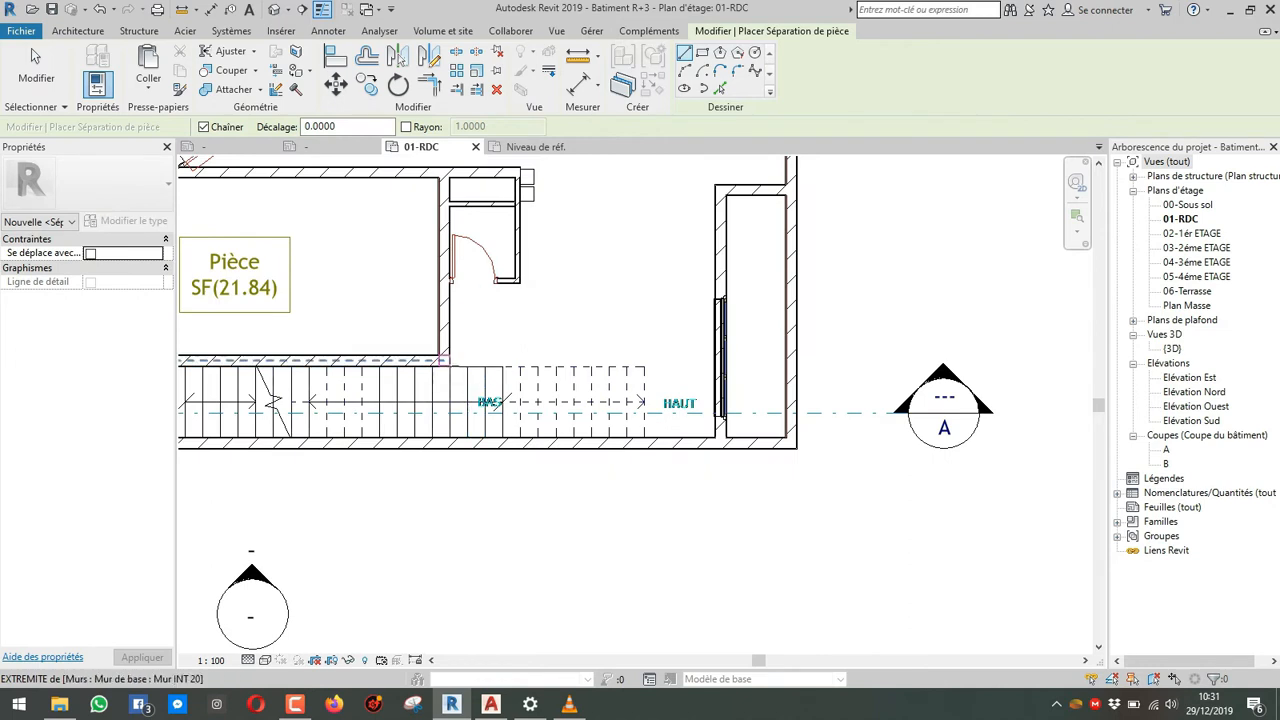
{"action": "scroll", "coordinate": [447, 362], "scroll_direction": "up", "scroll_amount": 3}
{"action": "left_click", "coordinate": [447, 362]}
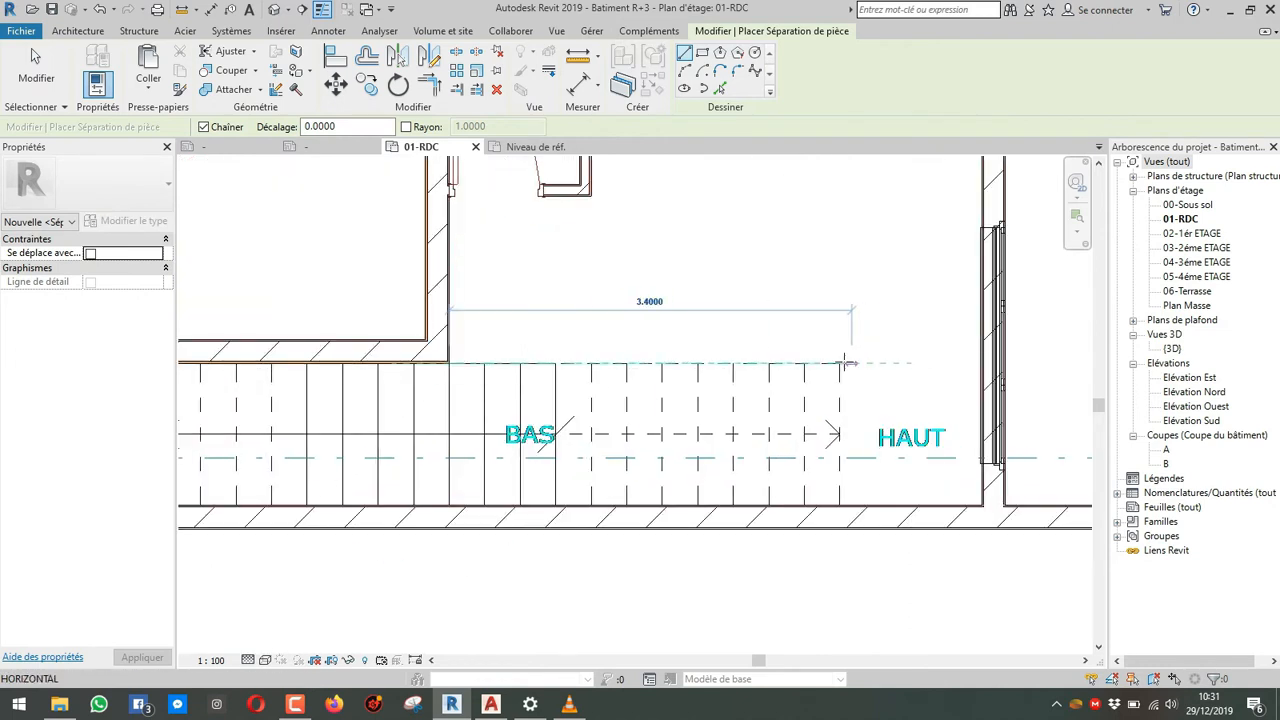
{"action": "left_click", "coordinate": [843, 362]}
{"action": "left_click", "coordinate": [841, 505]}
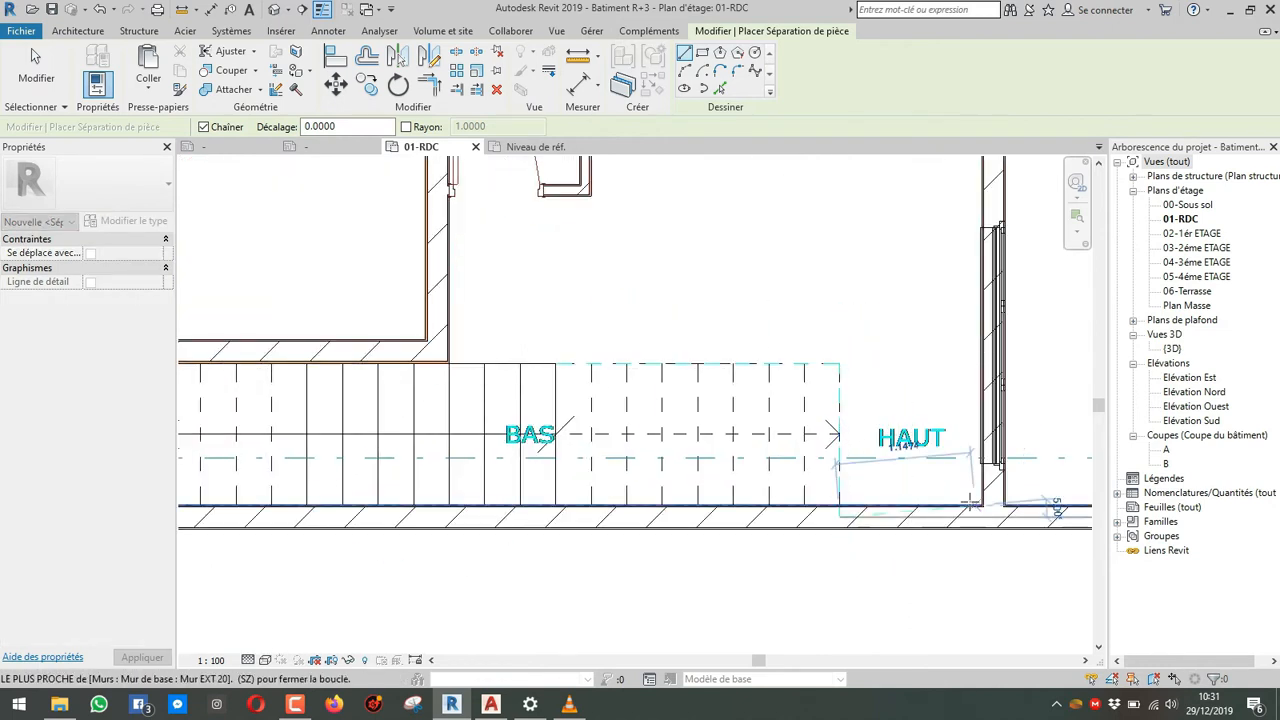
{"action": "left_click", "coordinate": [981, 505]}
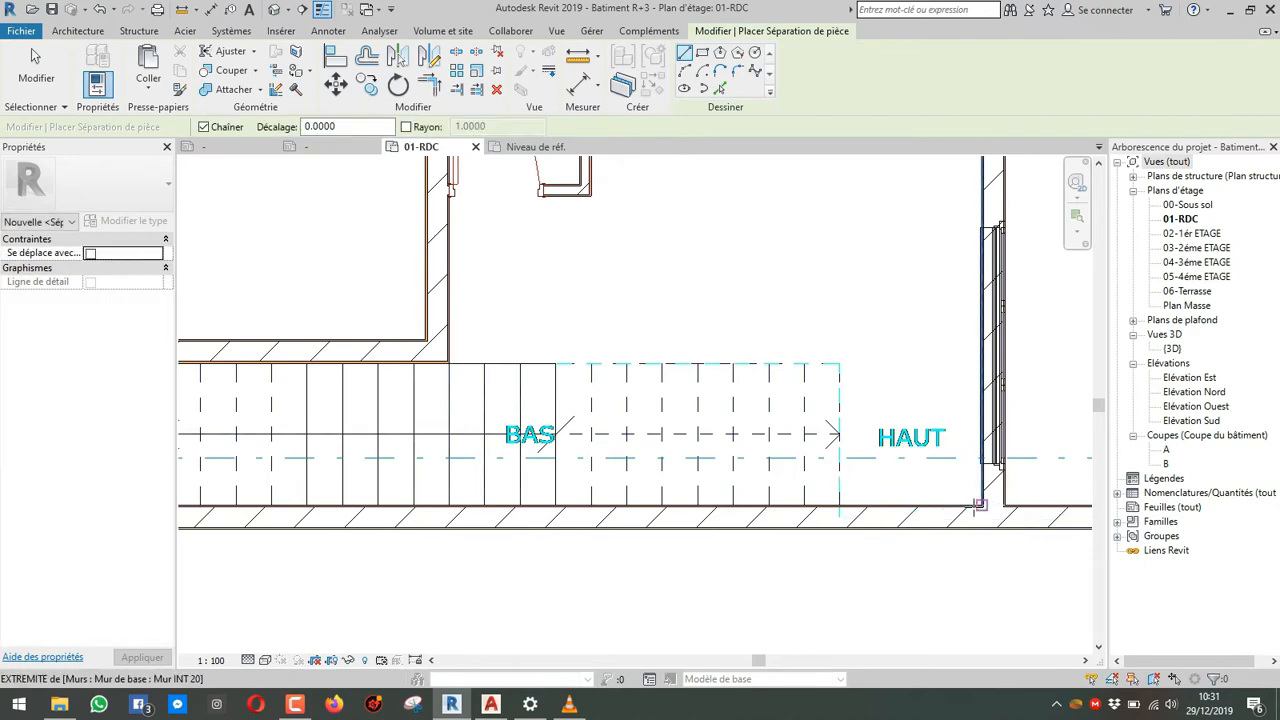
{"action": "key", "text": "Escape"}
Step: Check with a room placement preview how the new stair separation lines bound the garage space
{"action": "scroll", "coordinate": [843, 497], "scroll_direction": "up", "scroll_amount": 1}
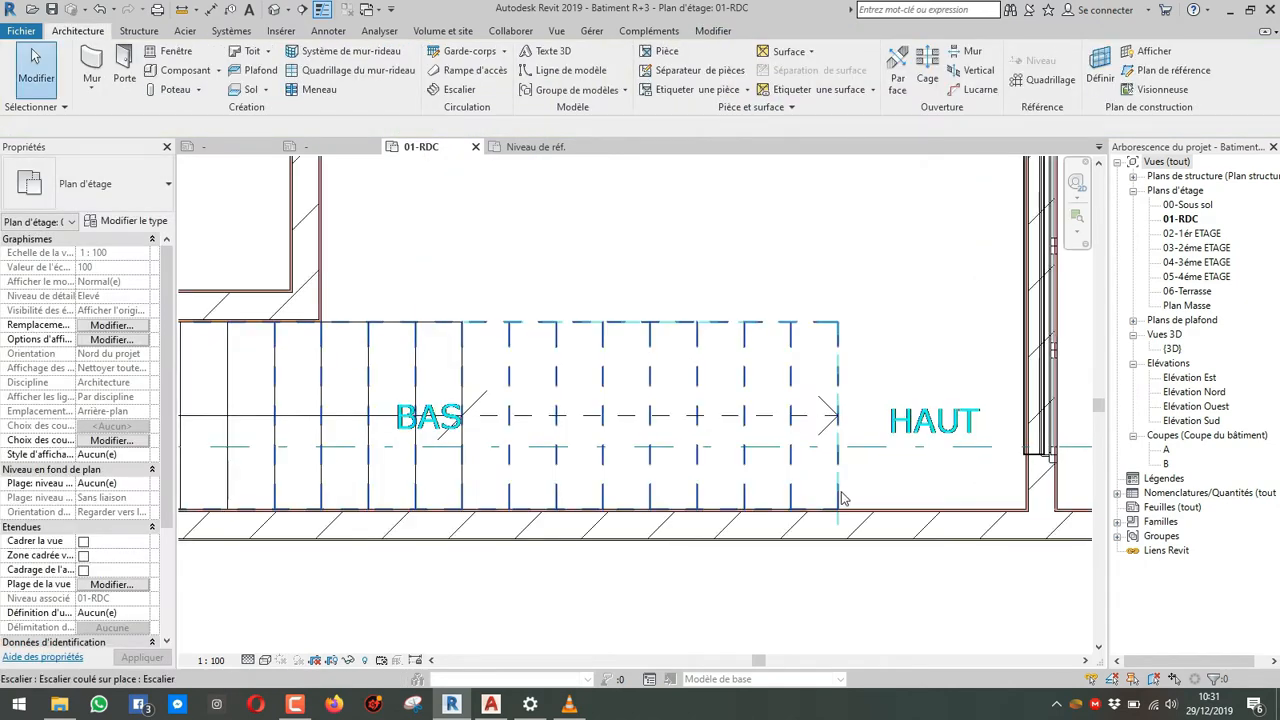
{"action": "middle_click_drag", "start_coordinate": [843, 497], "coordinate": [669, 416]}
{"action": "left_click", "coordinate": [672, 58]}
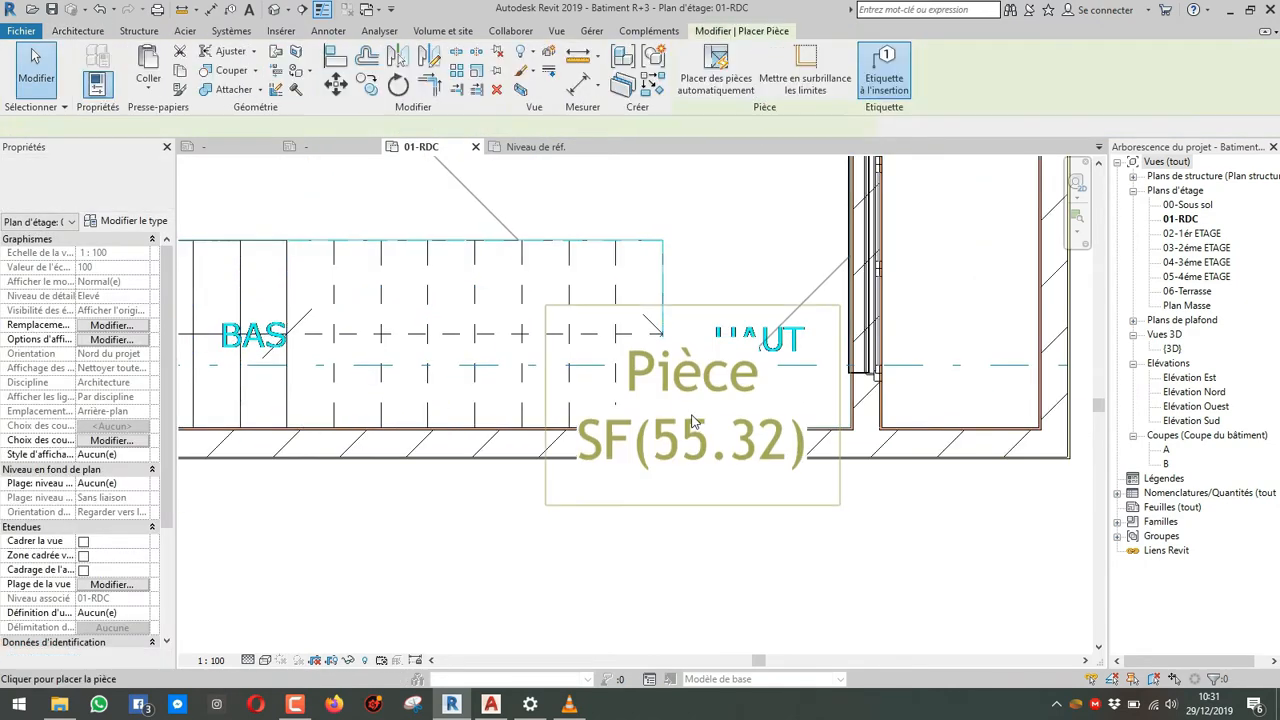
{"action": "key", "text": "Escape"}
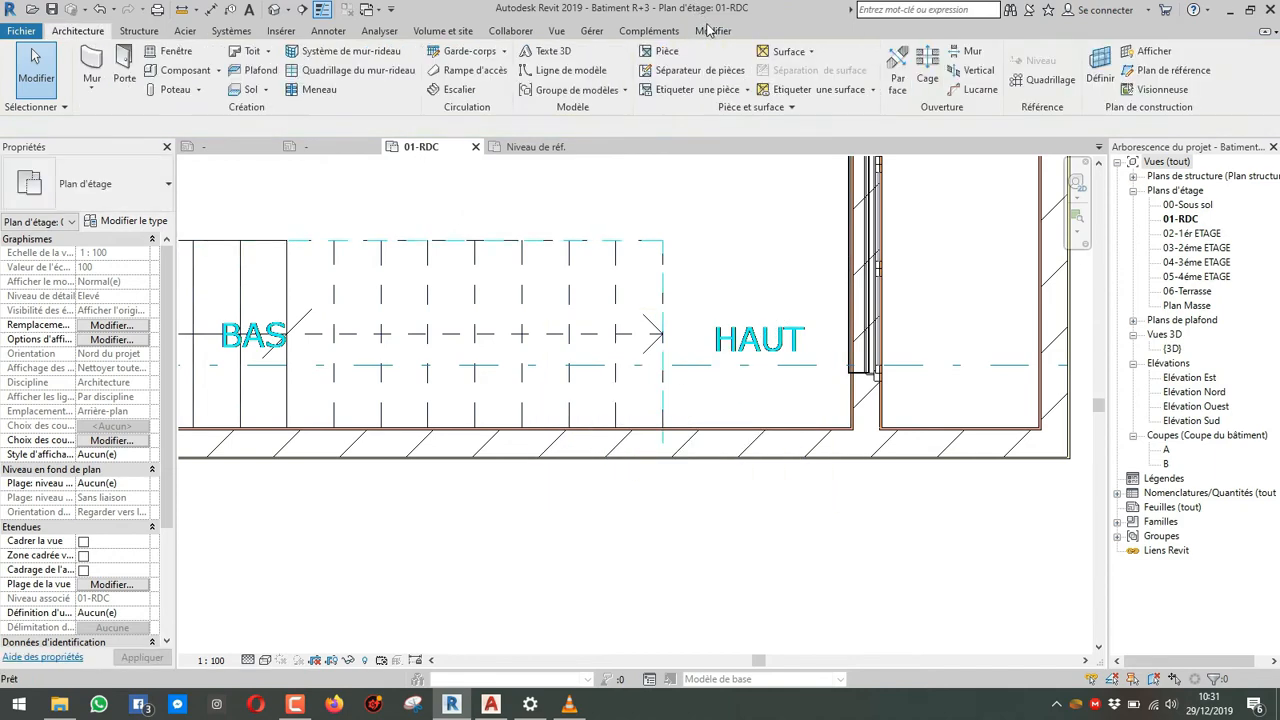
Step: Draw a room separation line along the exterior wall's inner face from the stair's end line to the interior wall
{"action": "left_click", "coordinate": [700, 80]}
{"action": "scroll", "coordinate": [683, 429], "scroll_direction": "up", "scroll_amount": 2}
{"action": "left_click", "coordinate": [647, 427]}
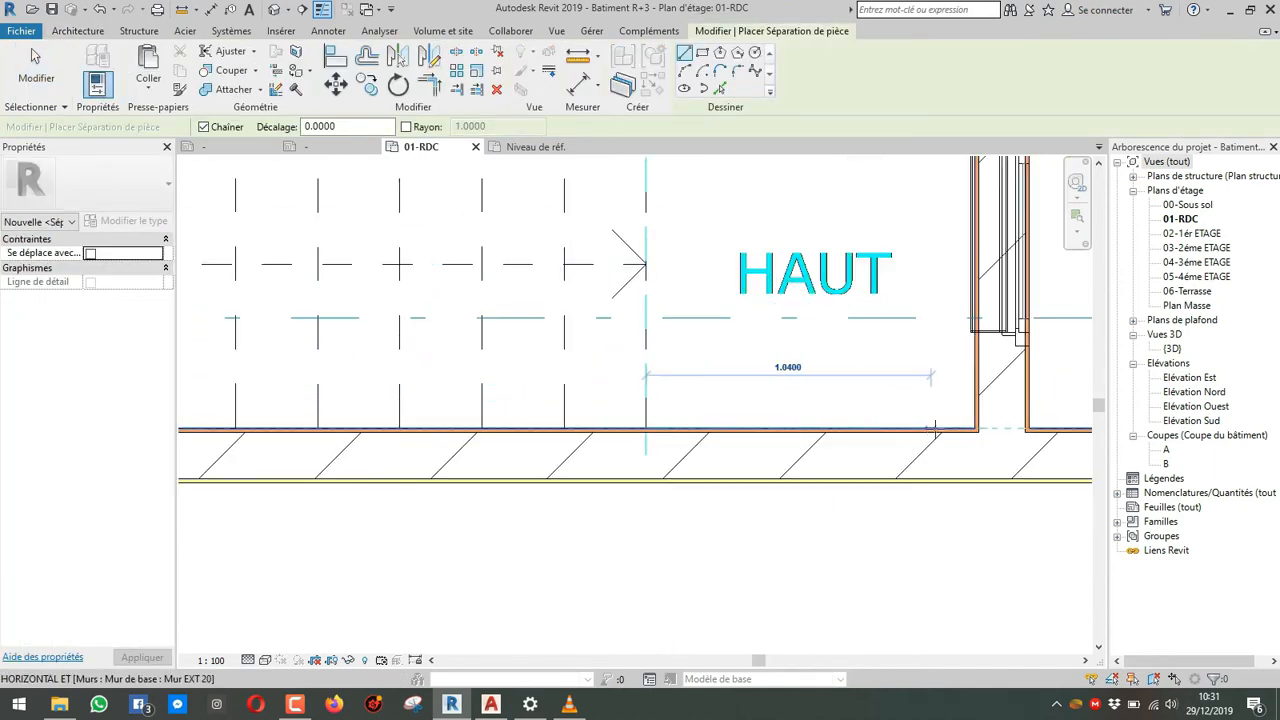
{"action": "left_click", "coordinate": [974, 428]}
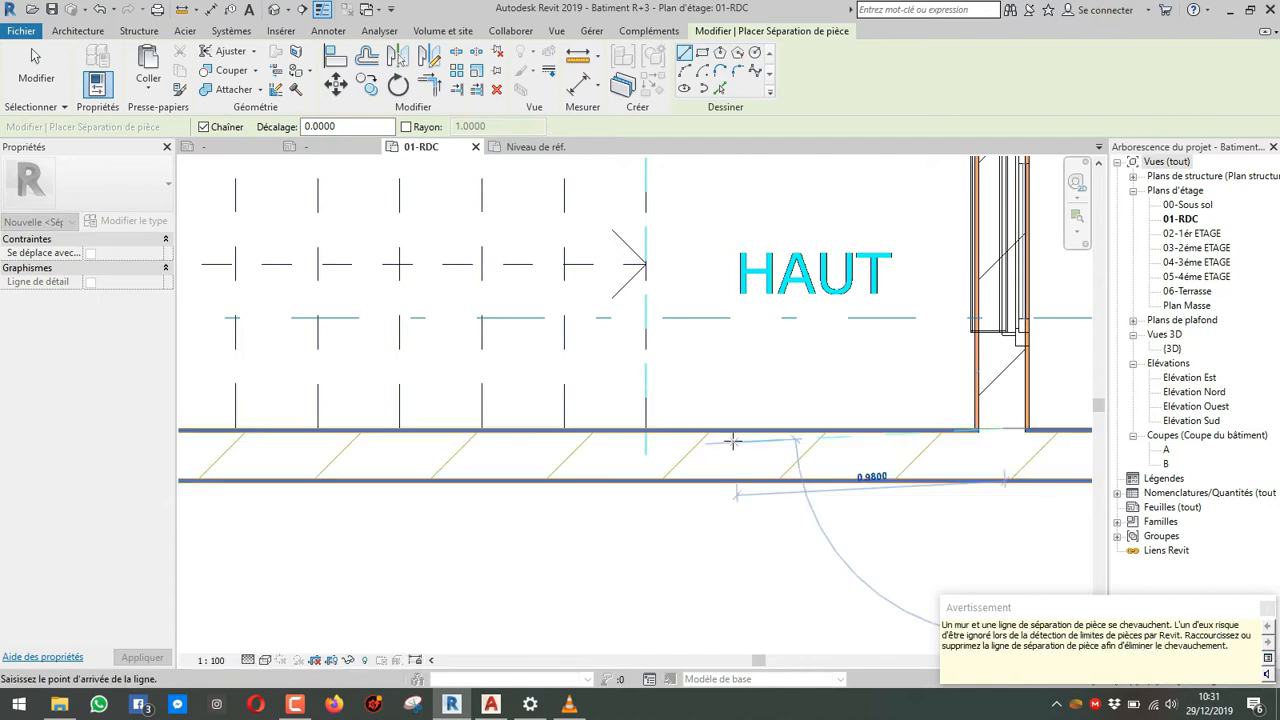
{"action": "key", "text": "Escape"}
{"action": "key", "text": "Escape"}
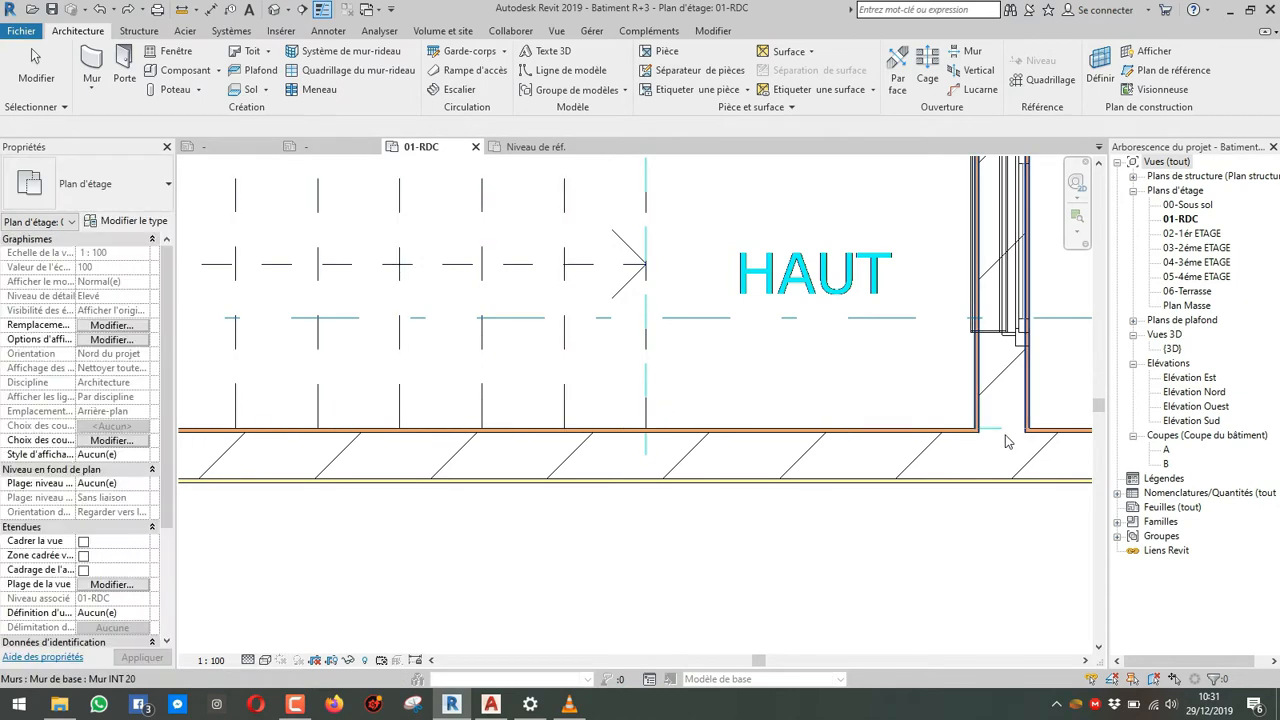
Step: Shorten the separation line across the stair's end so it stops at the exterior wall's inner face
{"action": "key", "text": "Tab"}
{"action": "key", "text": "Tab"}
{"action": "left_click", "coordinate": [673, 428]}
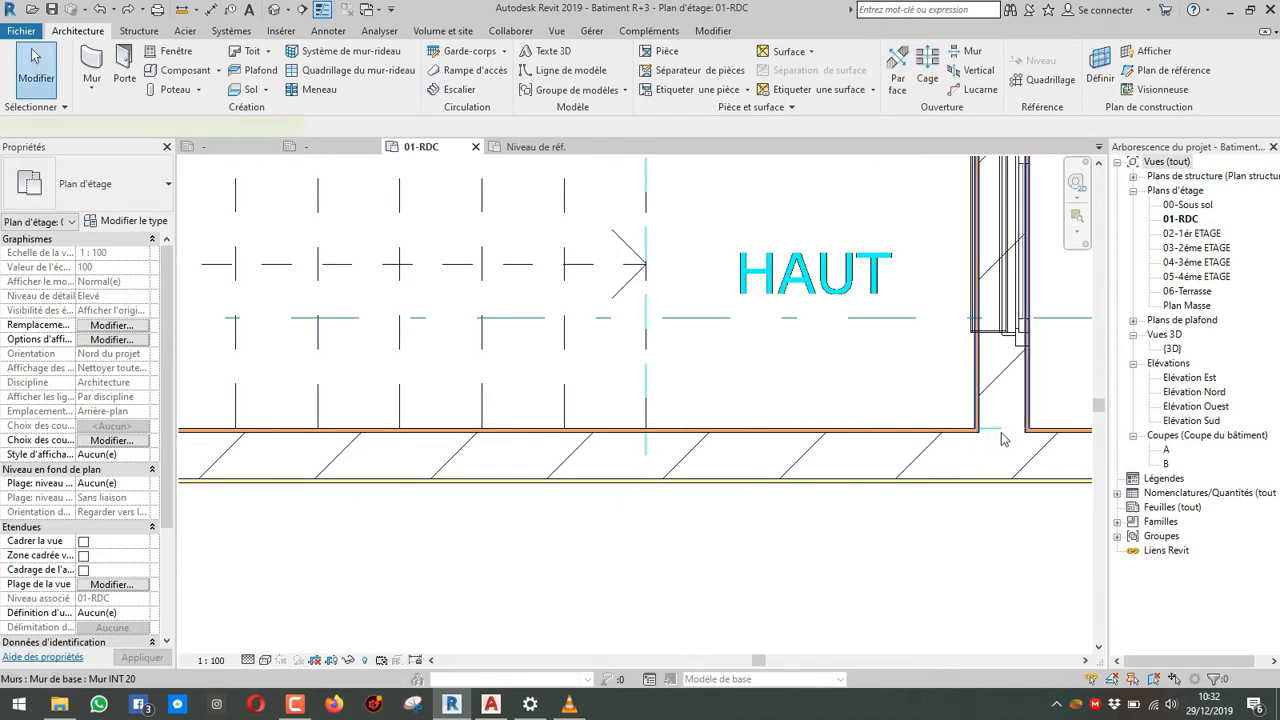
{"action": "left_click", "coordinate": [653, 444]}
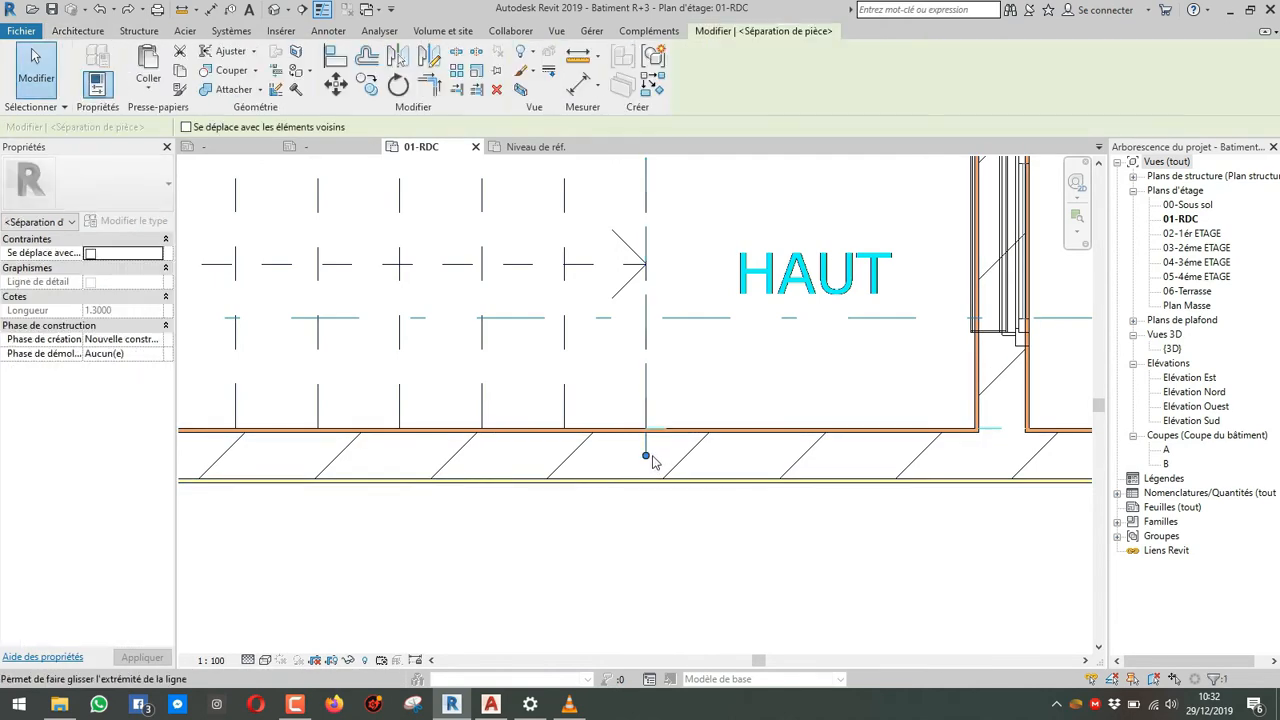
{"action": "left_click_drag", "start_coordinate": [646, 450], "coordinate": [647, 430]}
{"action": "left_click", "coordinate": [694, 414]}
Step: Place a tagged room in the large unassigned space between the garage doors and the stair separation lines
{"action": "scroll", "coordinate": [697, 402], "scroll_direction": "down", "scroll_amount": 3}
{"action": "middle_click_drag", "start_coordinate": [697, 402], "coordinate": [691, 520]}
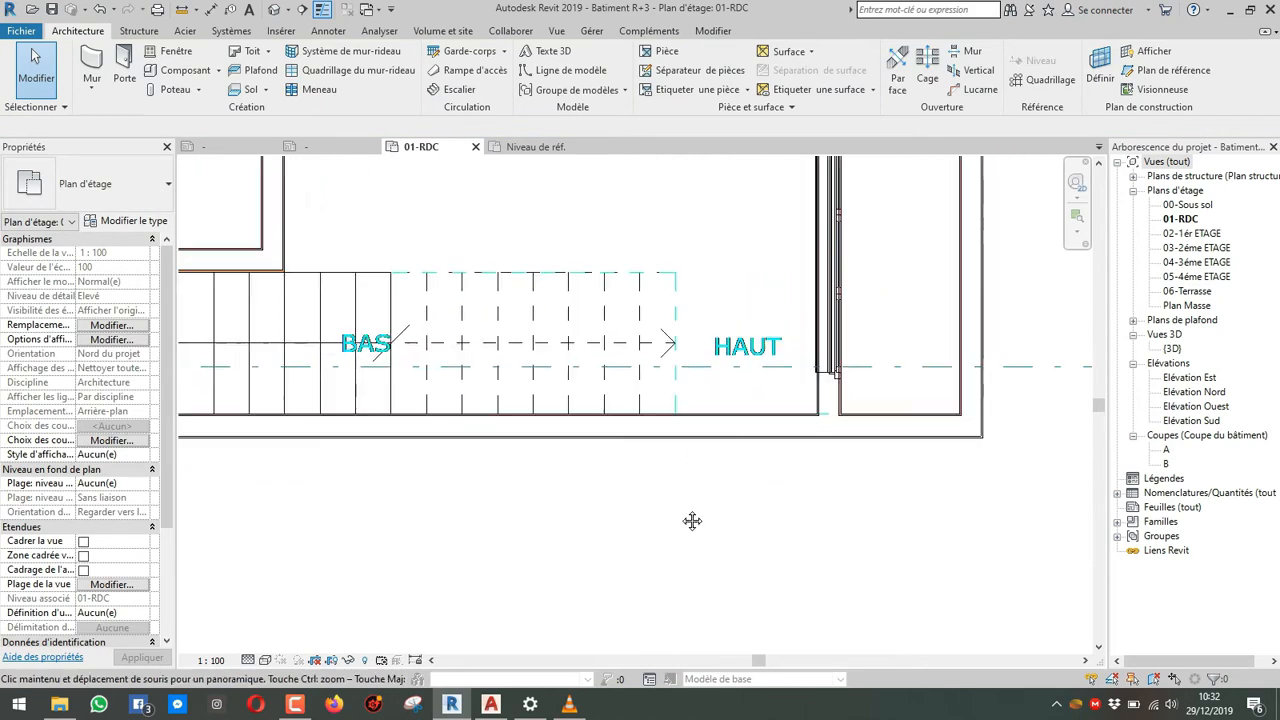
{"action": "scroll", "coordinate": [675, 510], "scroll_direction": "down", "scroll_amount": 3}
{"action": "left_click", "coordinate": [667, 52]}
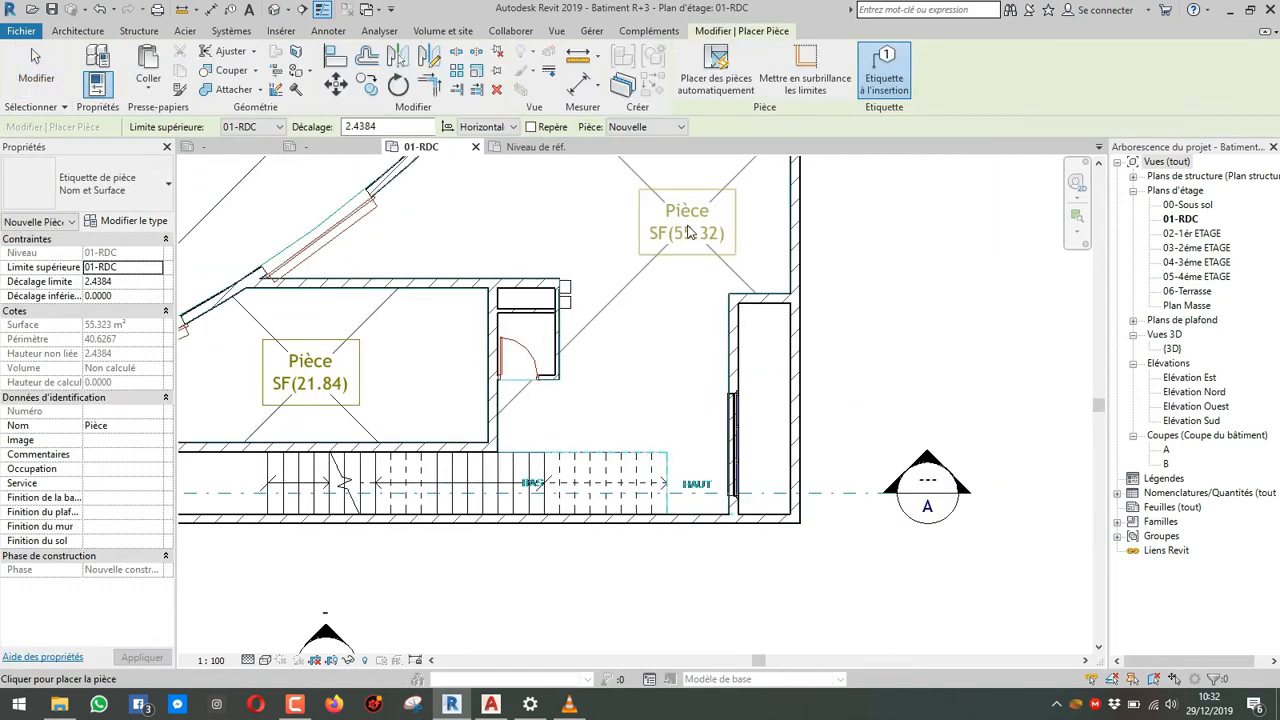
{"action": "scroll", "coordinate": [690, 250], "scroll_direction": "down", "scroll_amount": 2}
{"action": "scroll", "coordinate": [737, 372], "scroll_direction": "down", "scroll_amount": 1}
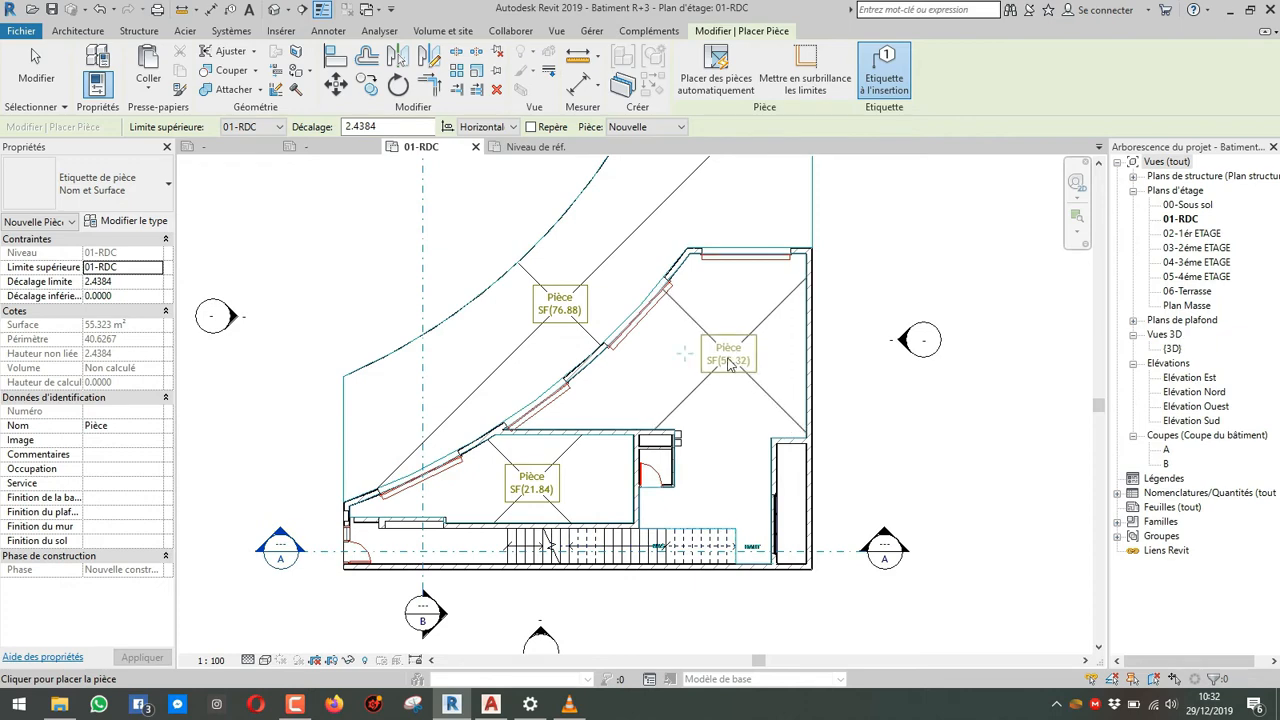
{"action": "key", "text": "Escape"}
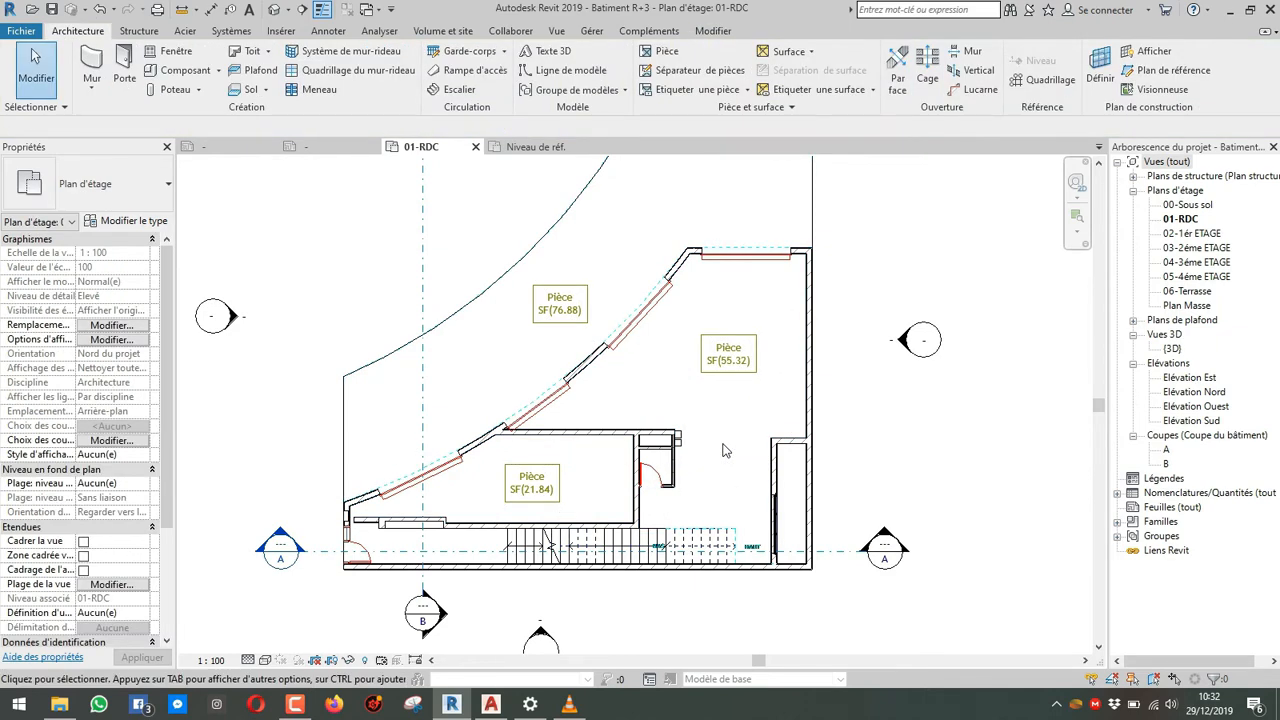
Step: Rename the enclosed room between the southwest garage door and the staircase as Parking
{"action": "middle_click_drag", "start_coordinate": [729, 460], "coordinate": [712, 438]}
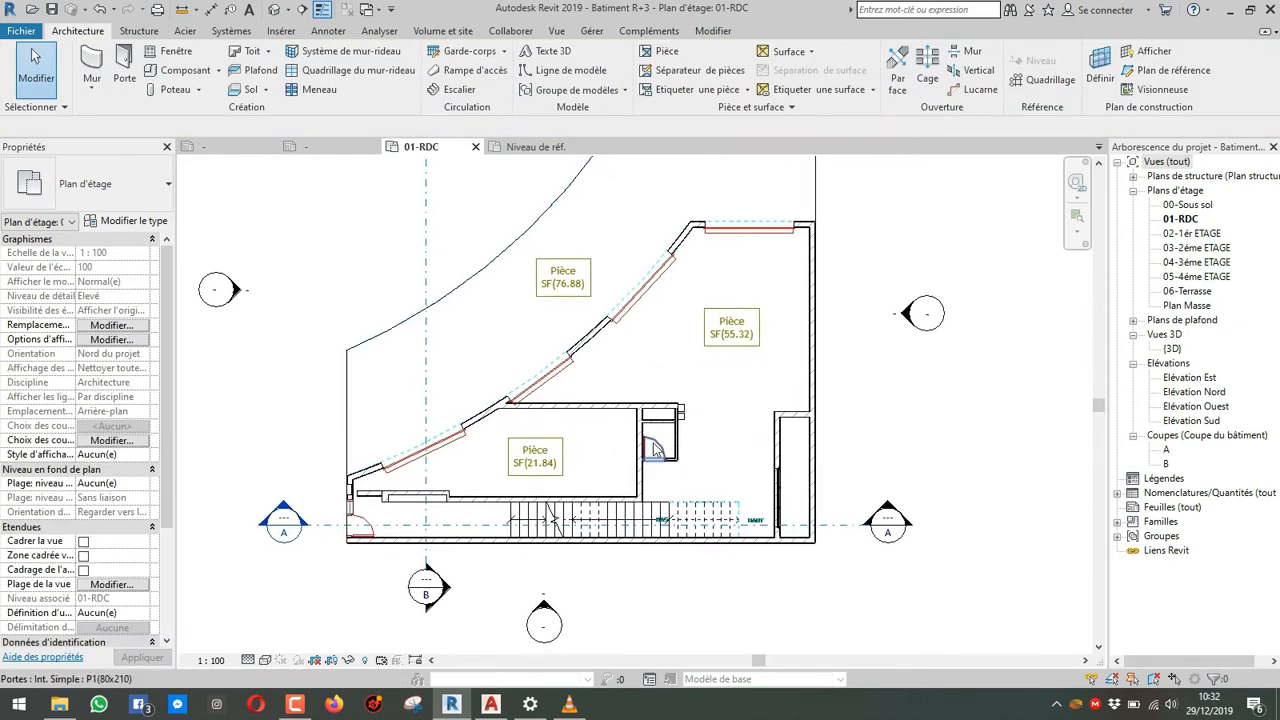
{"action": "left_click", "coordinate": [540, 460]}
{"action": "left_click", "coordinate": [617, 375]}
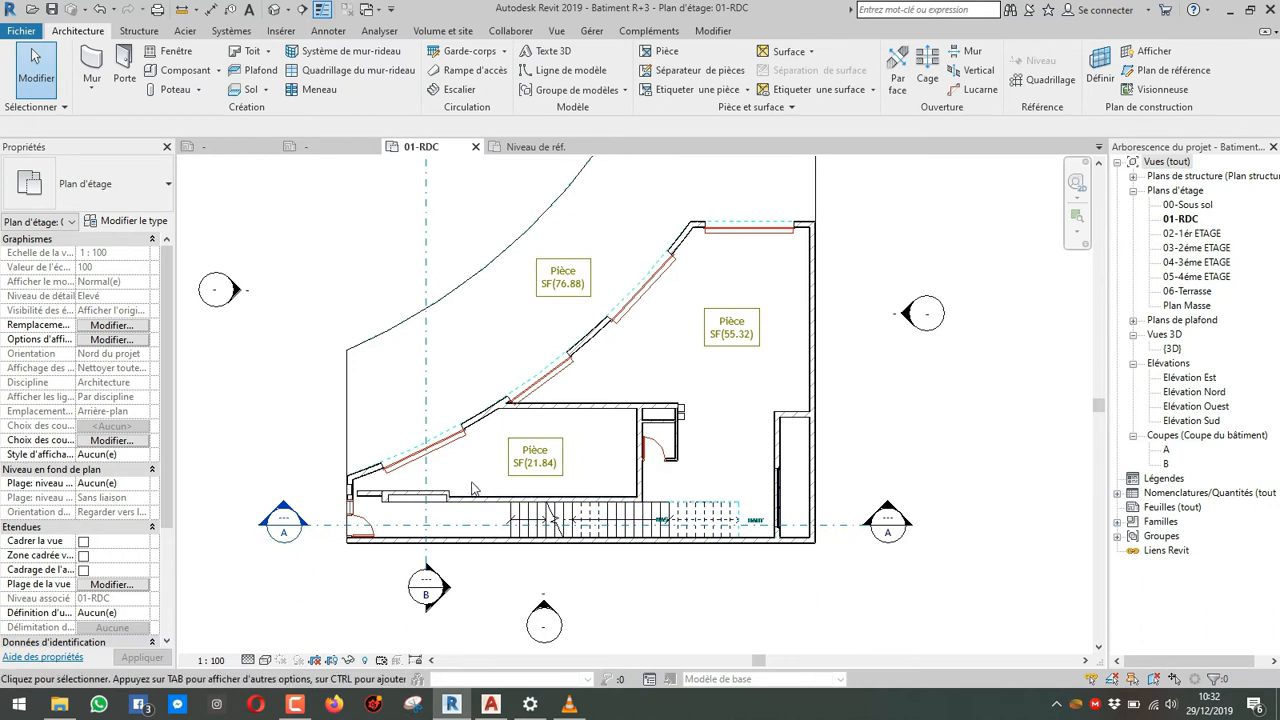
{"action": "left_click", "coordinate": [507, 428]}
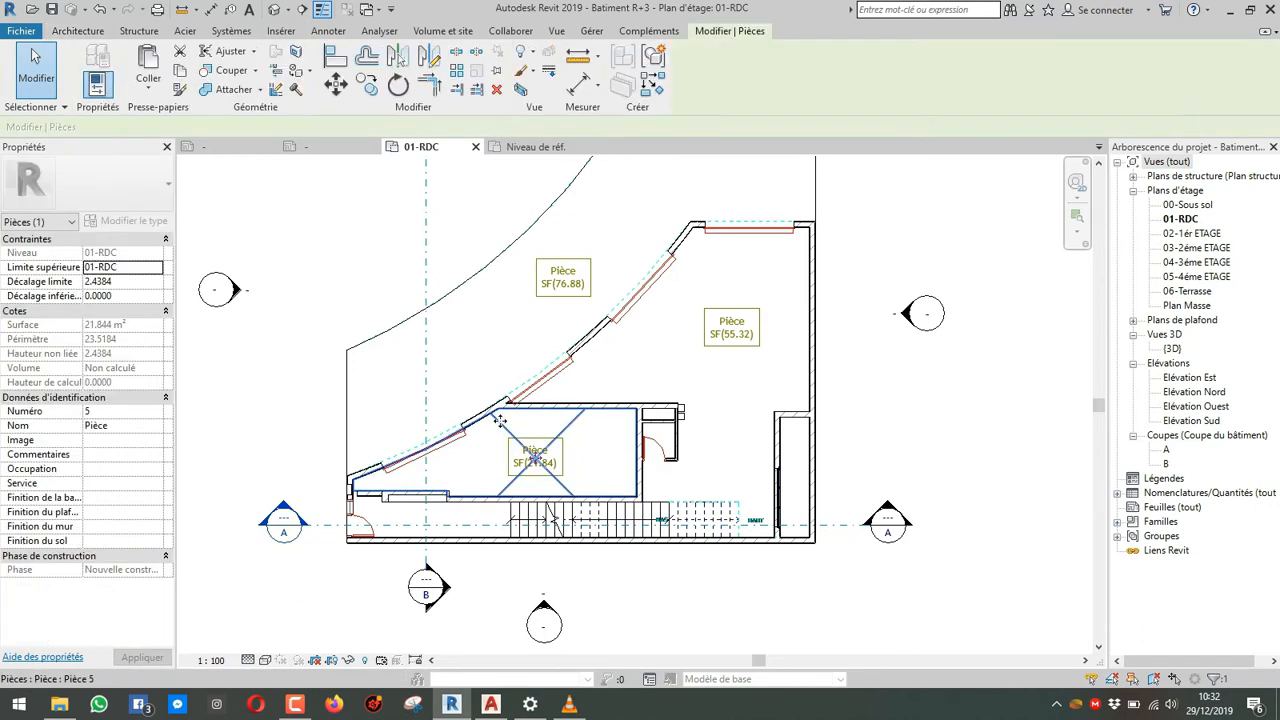
{"action": "key", "text": "BackSpace"}
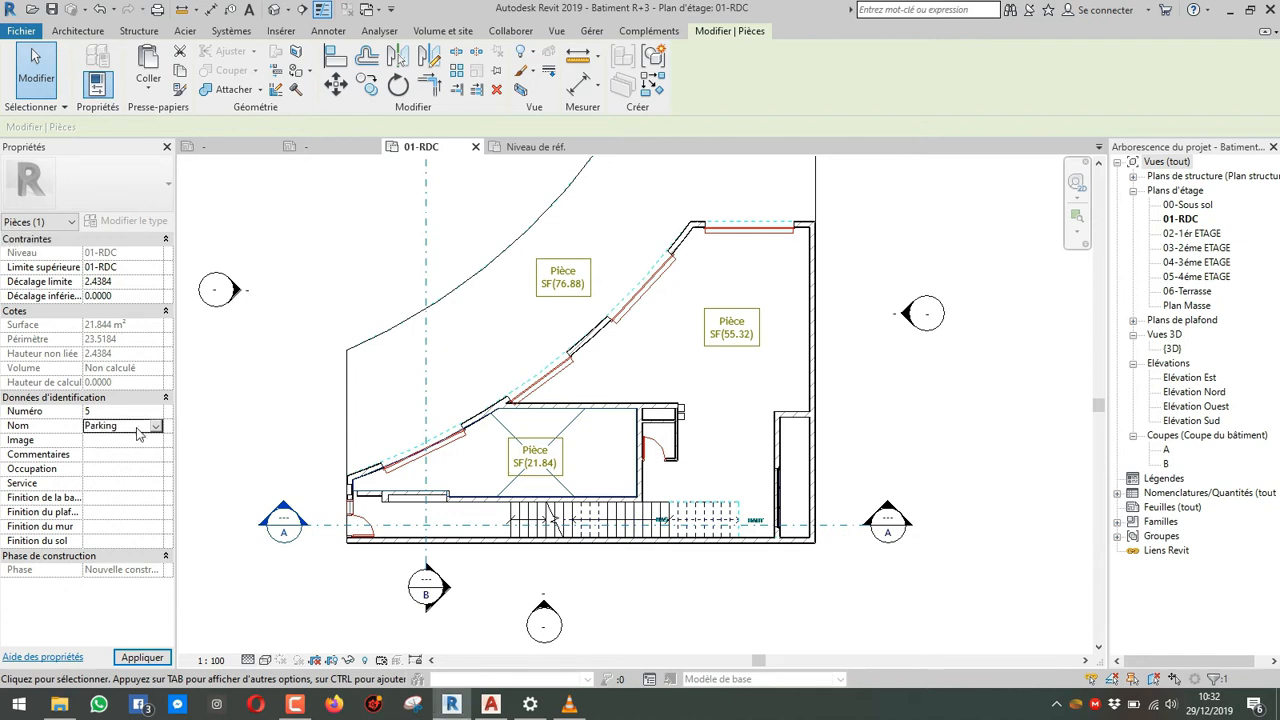
Step: Check the open area's name in the AutoCAD plan and rename its room in Revit as ARCADE
{"action": "middle_click_drag", "start_coordinate": [627, 331], "coordinate": [593, 342]}
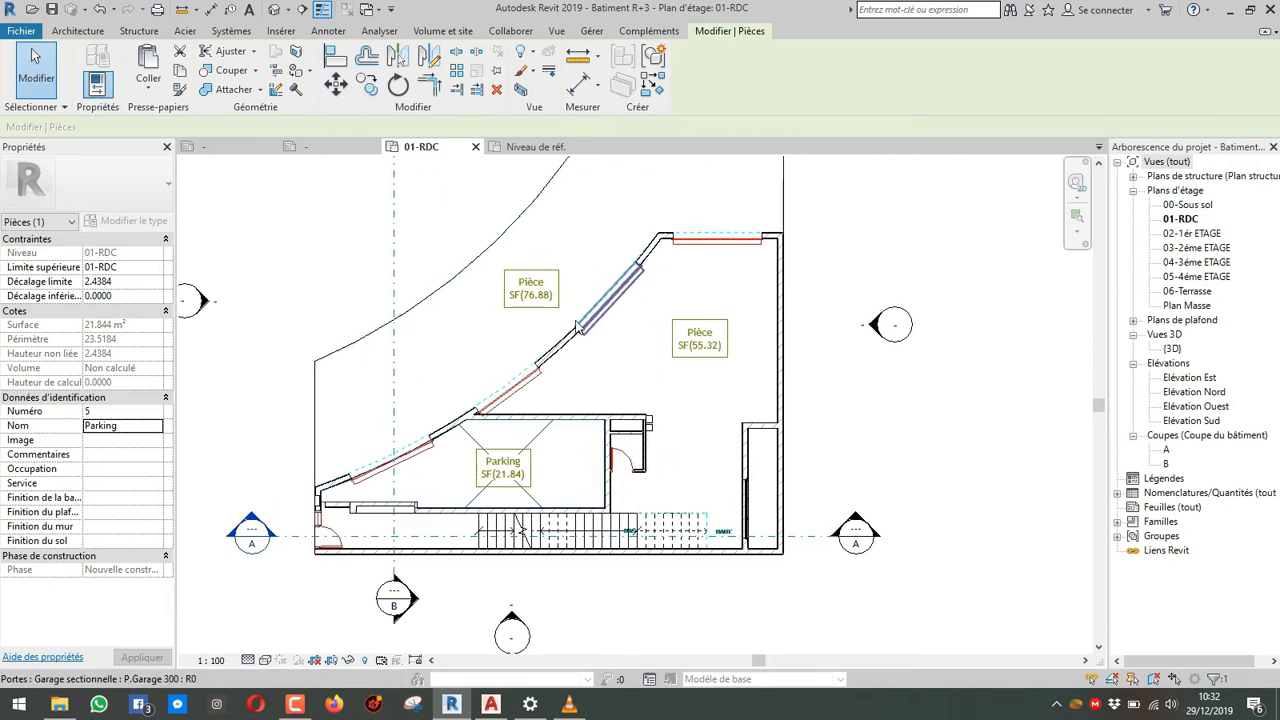
{"action": "middle_click_drag", "start_coordinate": [586, 268], "coordinate": [570, 356]}
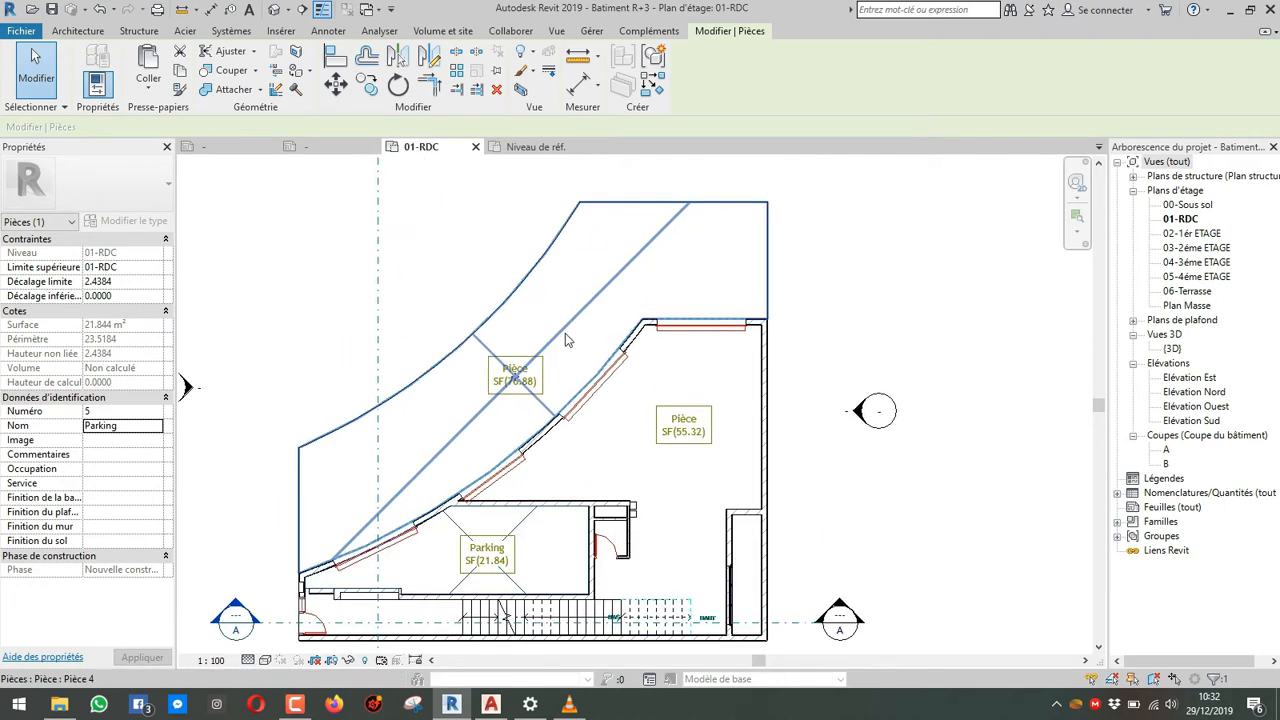
{"action": "left_click", "coordinate": [490, 704]}
{"action": "scroll", "coordinate": [766, 337], "scroll_direction": "up", "scroll_amount": 10}
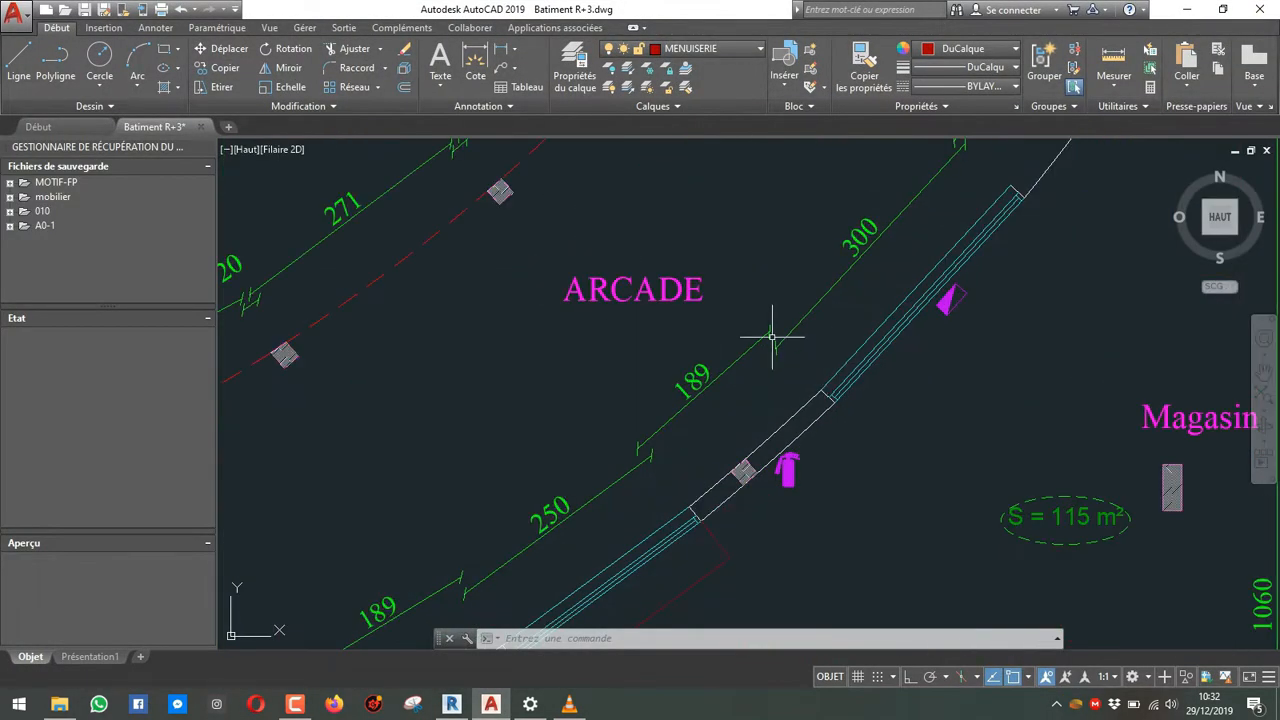
{"action": "key", "text": "alt+Tab"}
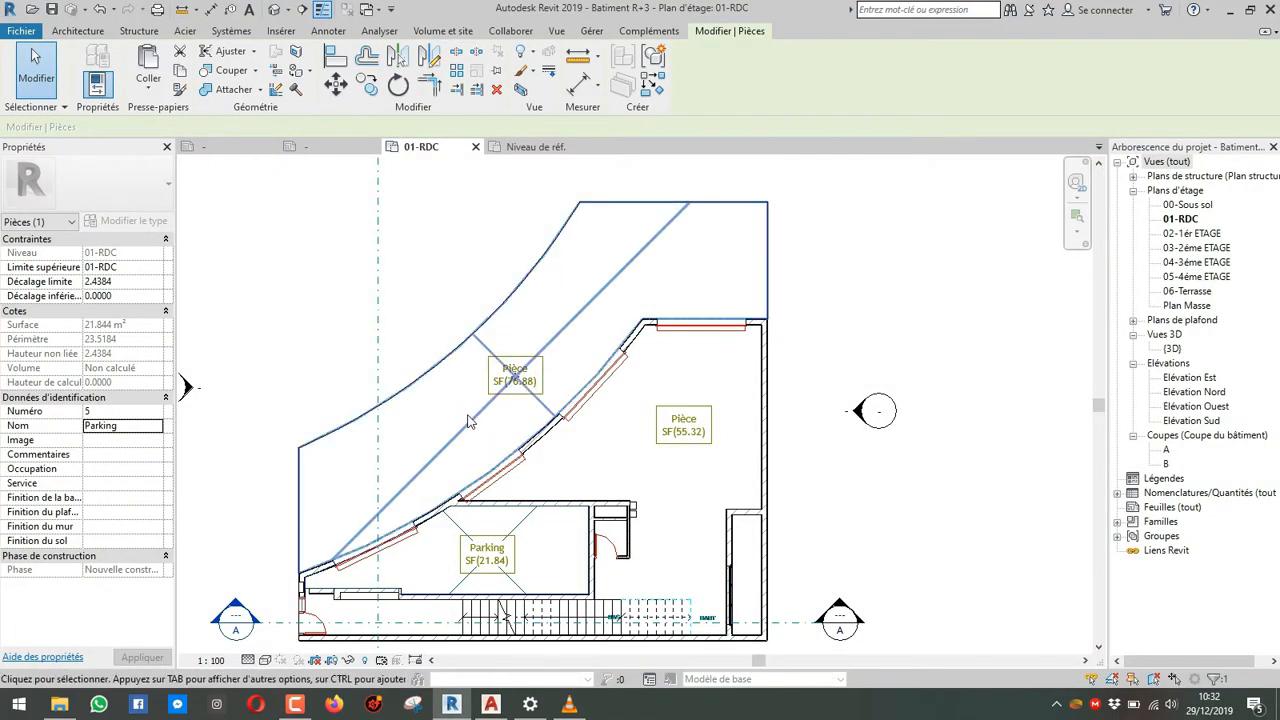
{"action": "left_click", "coordinate": [424, 447]}
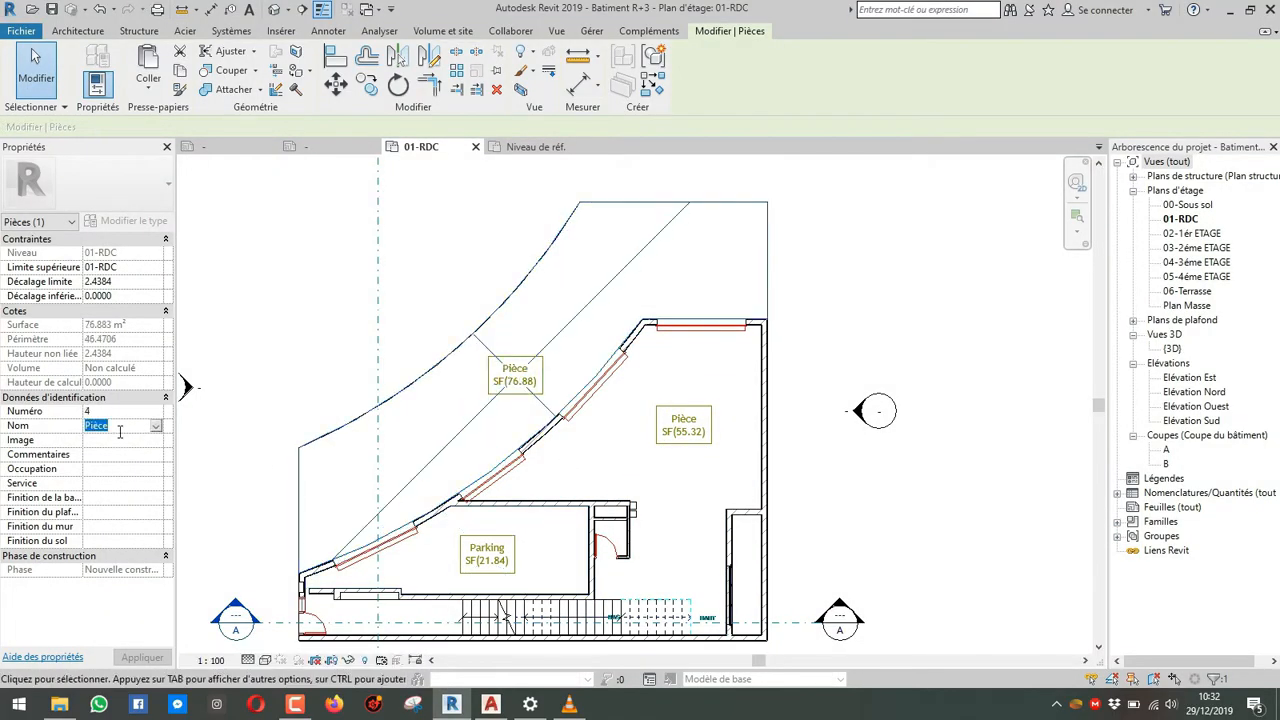
{"action": "type", "text": "ARCADE"}
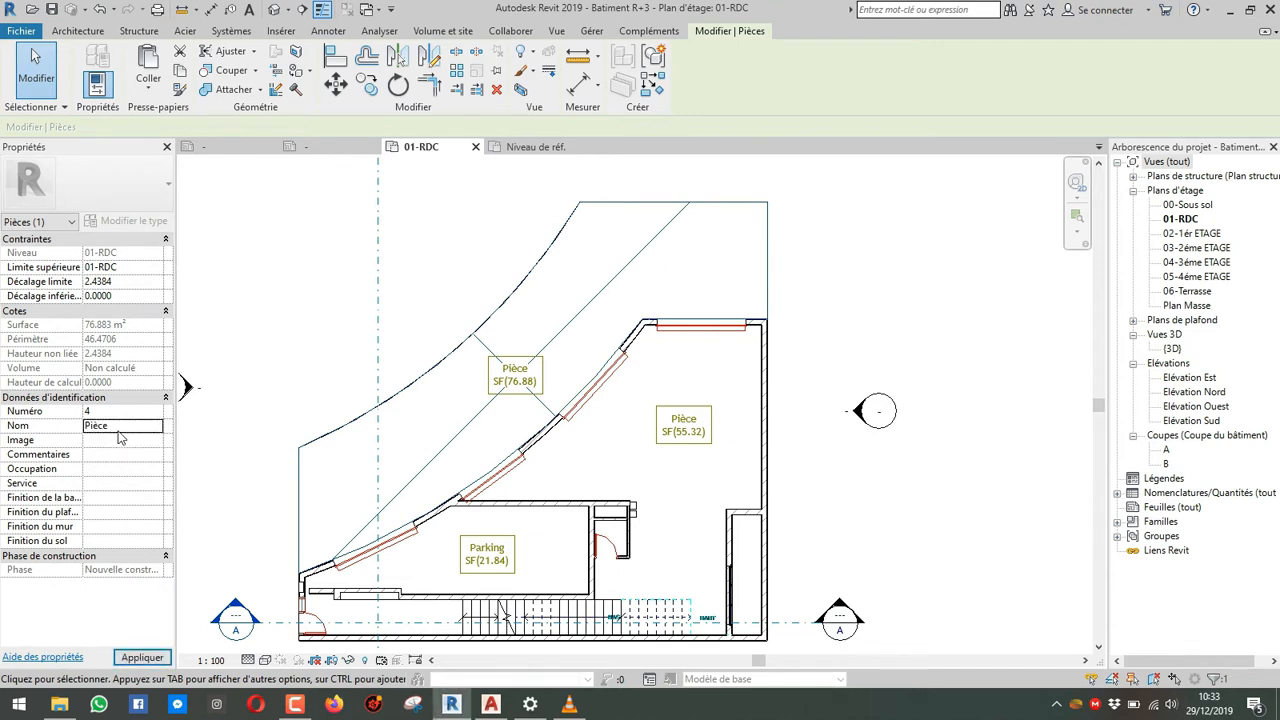
{"action": "left_click", "coordinate": [140, 428]}
{"action": "left_click", "coordinate": [665, 383]}
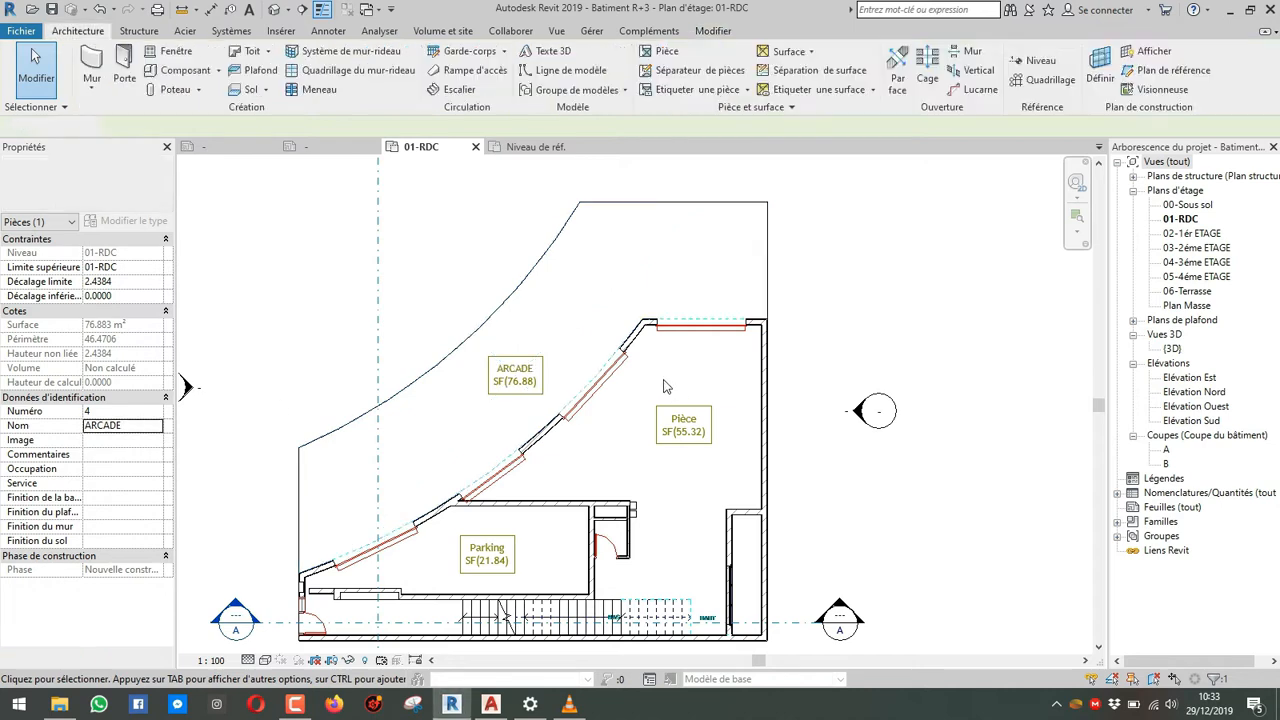
Step: Rename the large room between the garage doors and the staircase as Magasin
{"action": "middle_click_drag", "start_coordinate": [660, 383], "coordinate": [531, 362]}
{"action": "scroll", "coordinate": [531, 362], "scroll_direction": "up", "scroll_amount": 1}
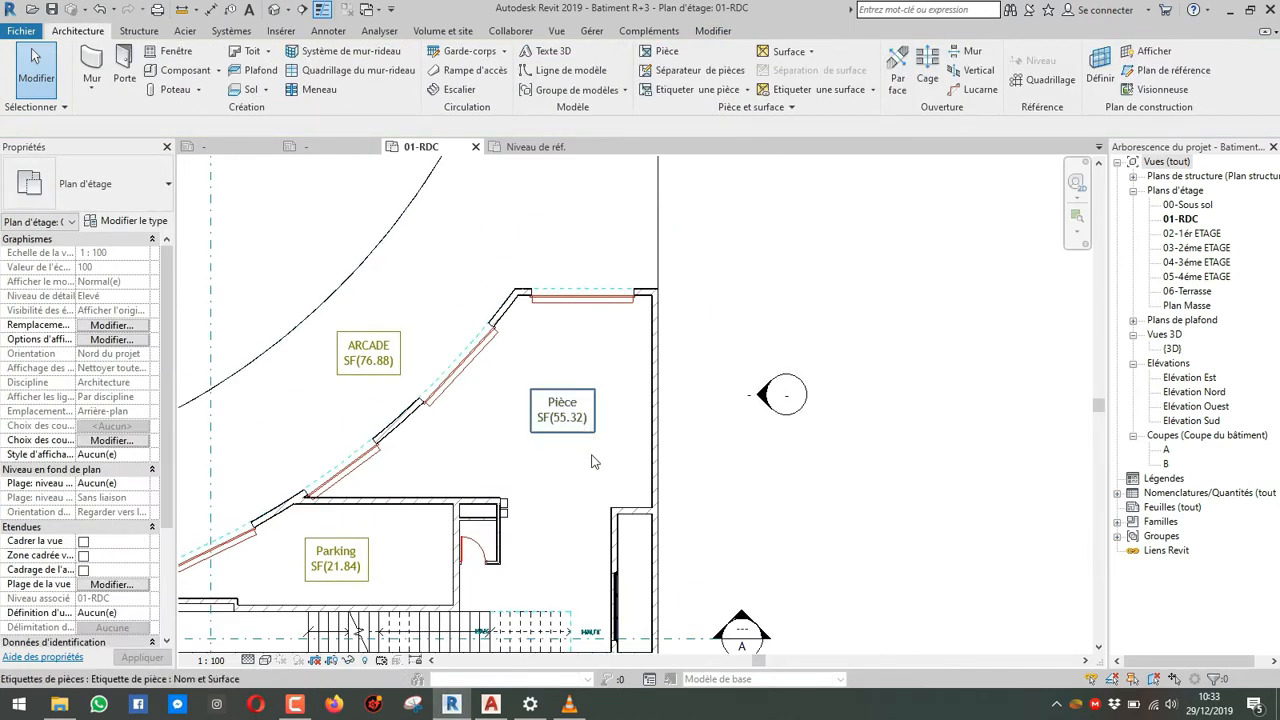
{"action": "left_click", "coordinate": [628, 490]}
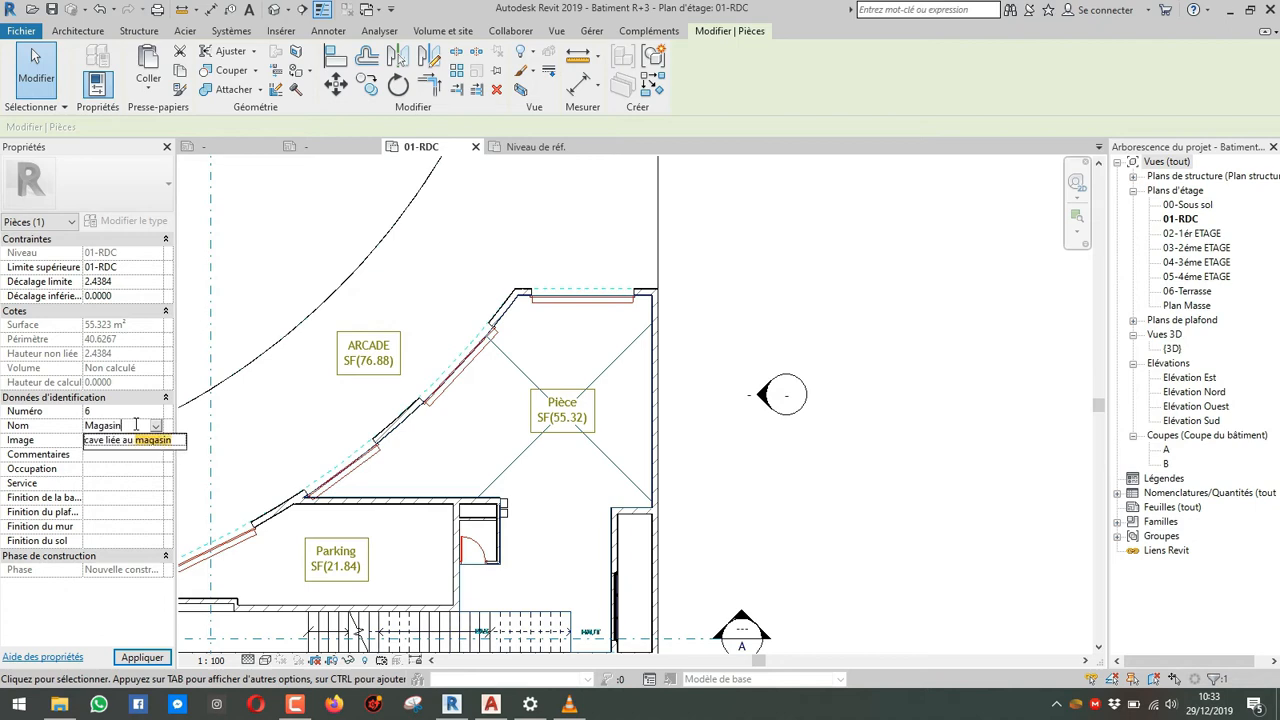
{"action": "left_click", "coordinate": [557, 363]}
{"action": "scroll", "coordinate": [562, 385], "scroll_direction": "down", "scroll_amount": 1}
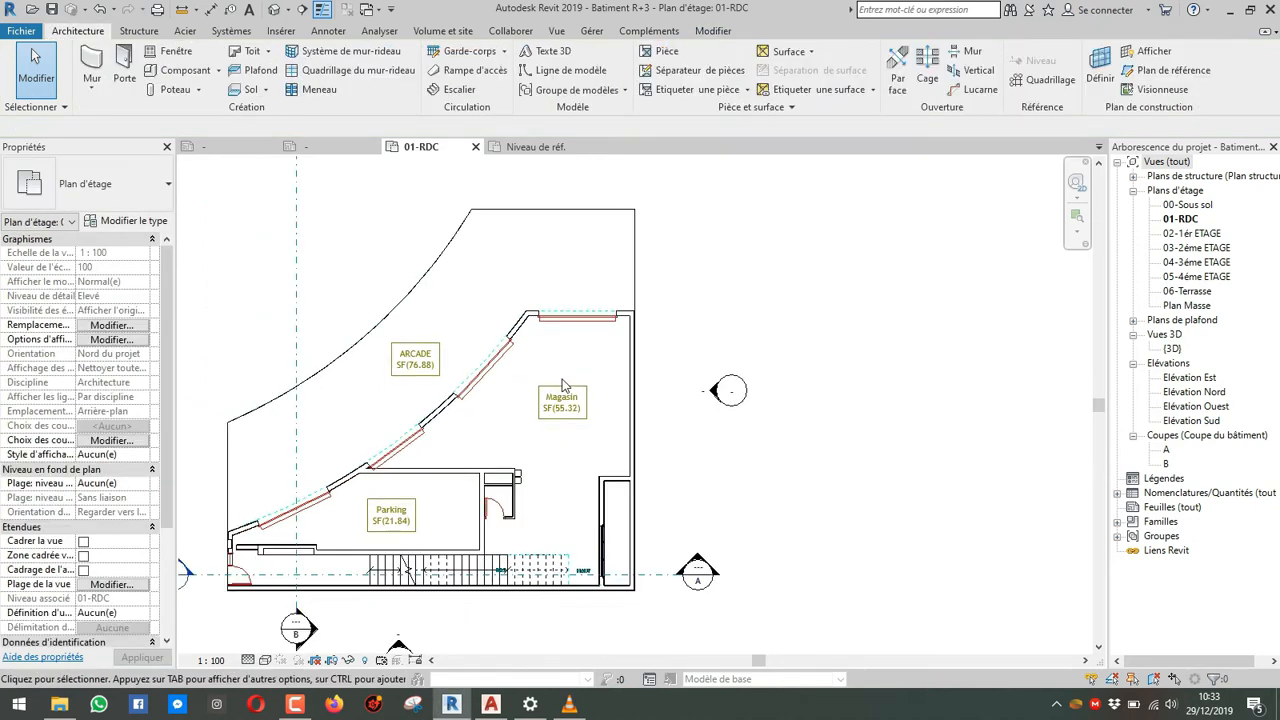
Step: Turn off room bounding on the short Mur INT 10 wall beside the small door and check the Magasin room's extent
{"action": "scroll", "coordinate": [516, 481], "scroll_direction": "up", "scroll_amount": 3}
{"action": "scroll", "coordinate": [578, 353], "scroll_direction": "down", "scroll_amount": 1}
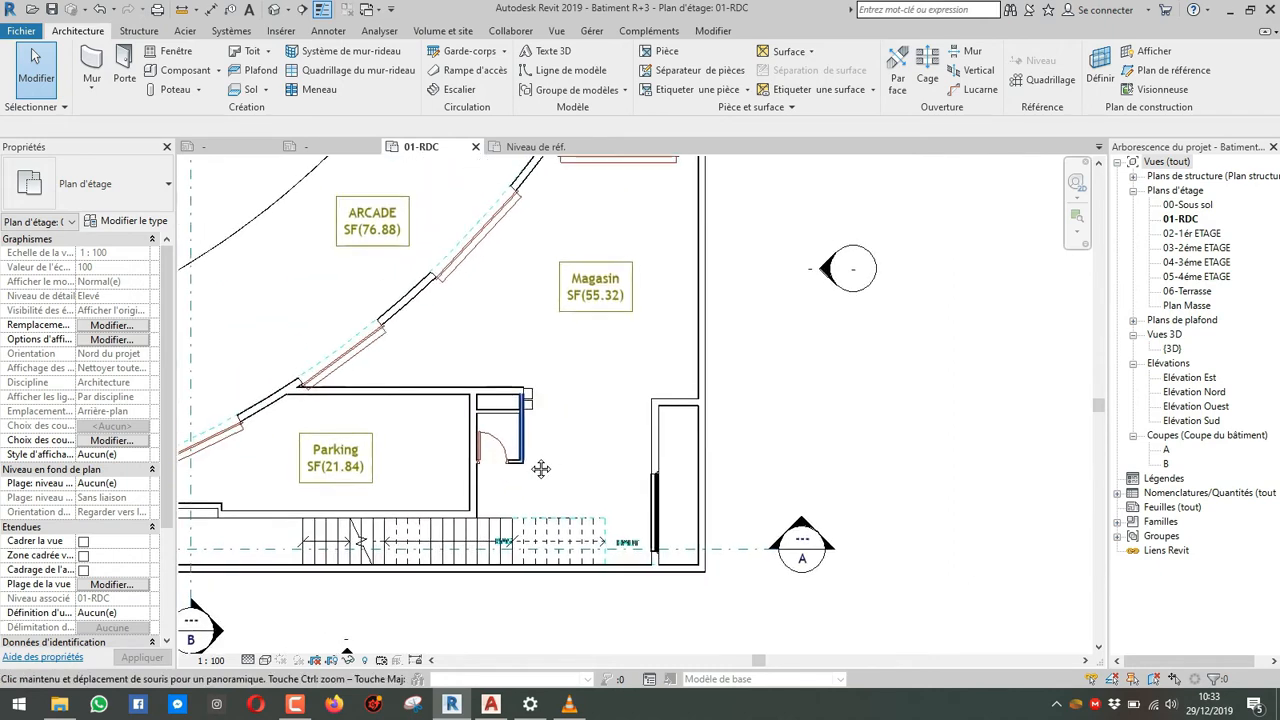
{"action": "scroll", "coordinate": [577, 355], "scroll_direction": "down", "scroll_amount": 1}
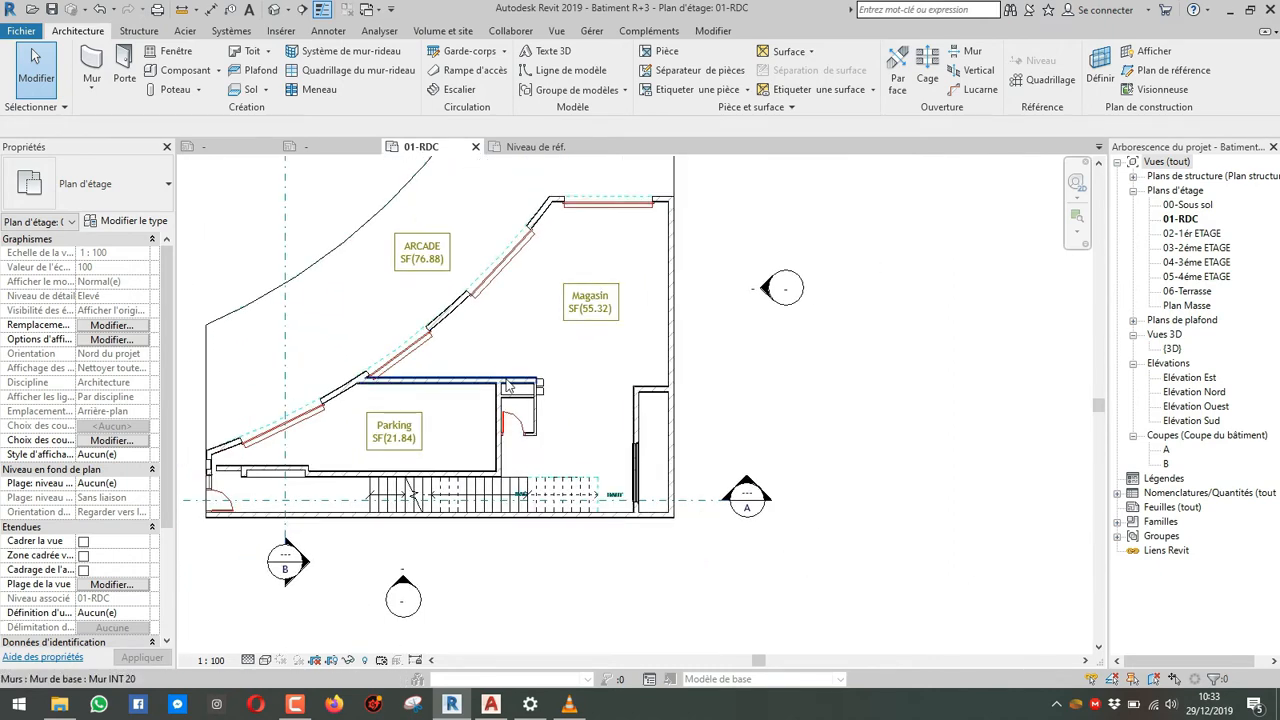
{"action": "left_click", "coordinate": [557, 344]}
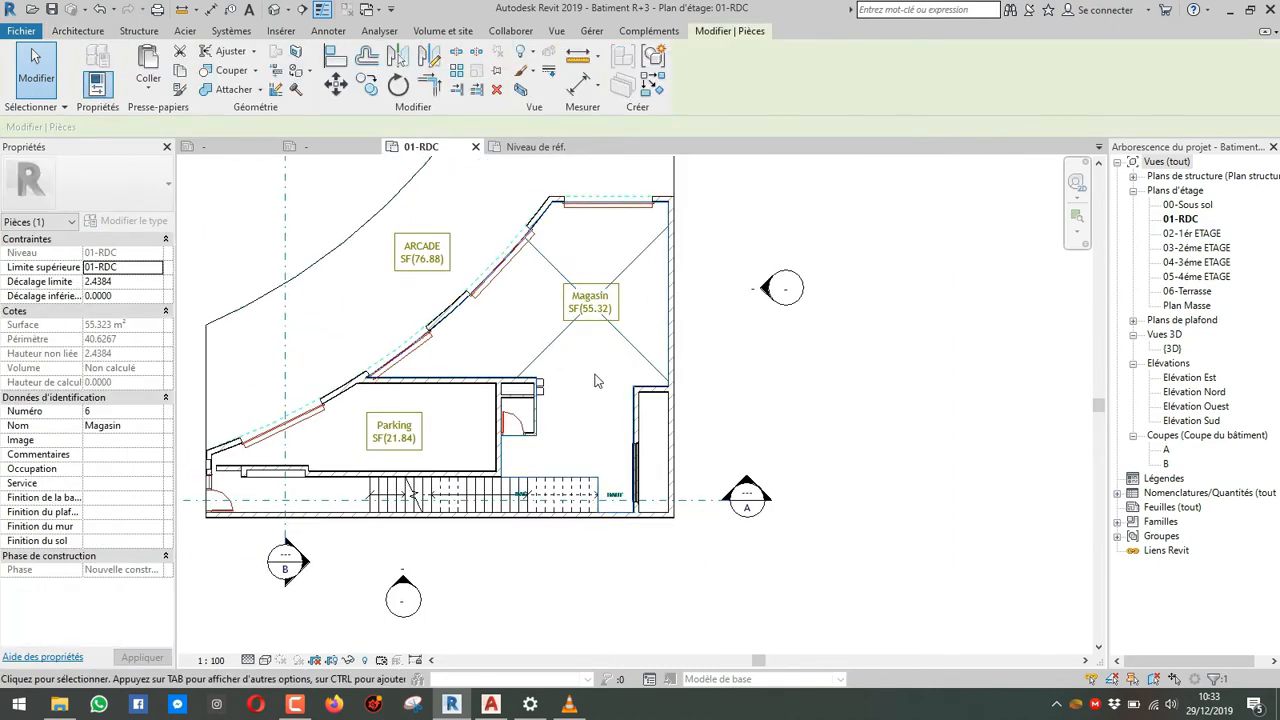
{"action": "key", "text": "Escape"}
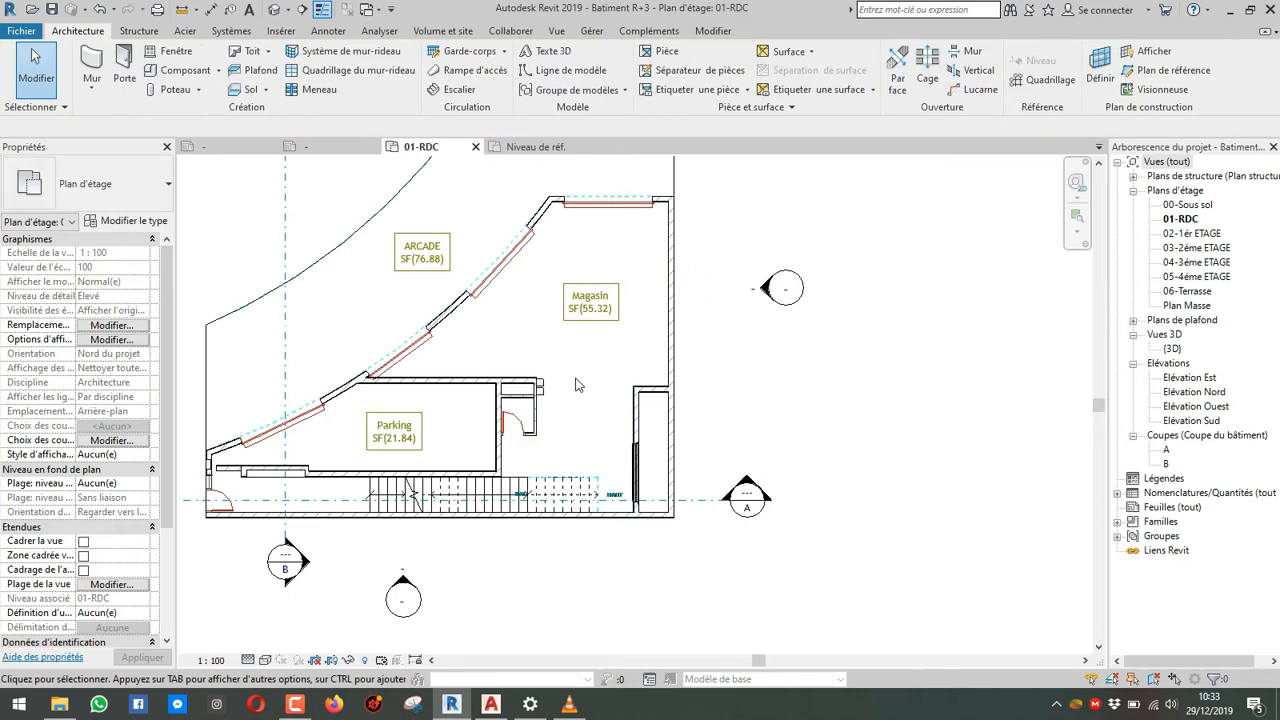
{"action": "left_click", "coordinate": [539, 420]}
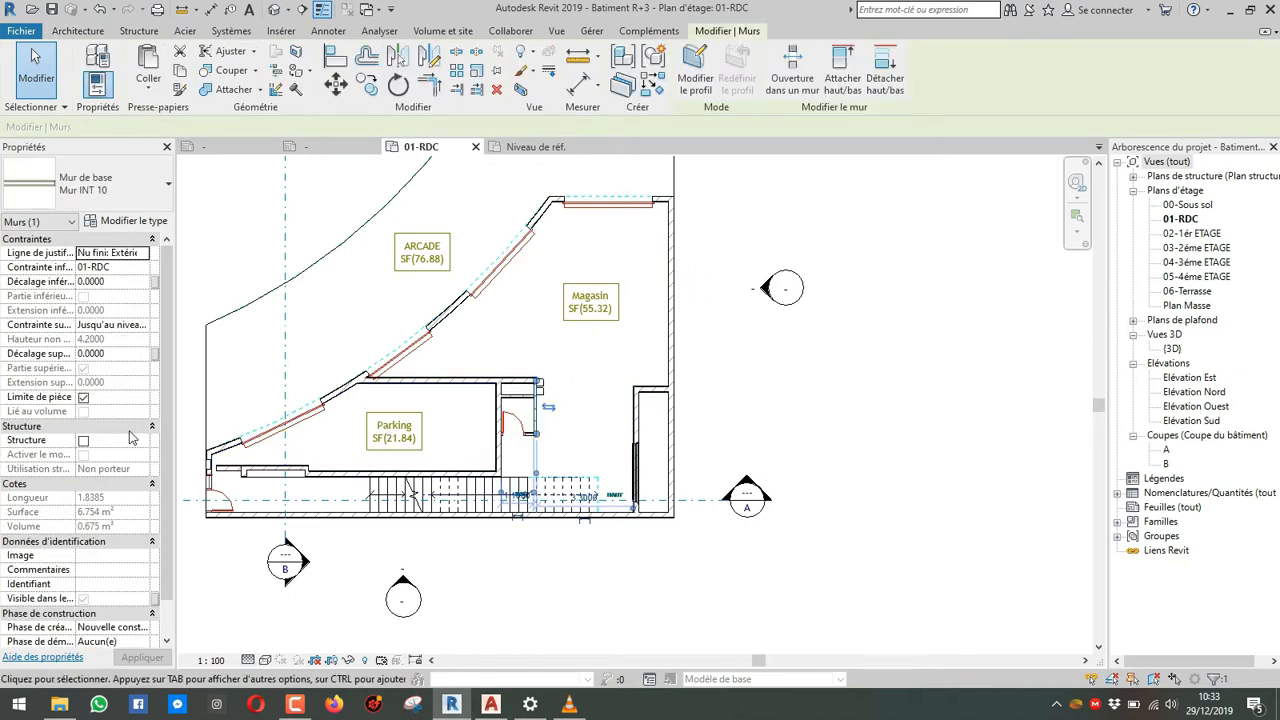
{"action": "key", "text": "Escape"}
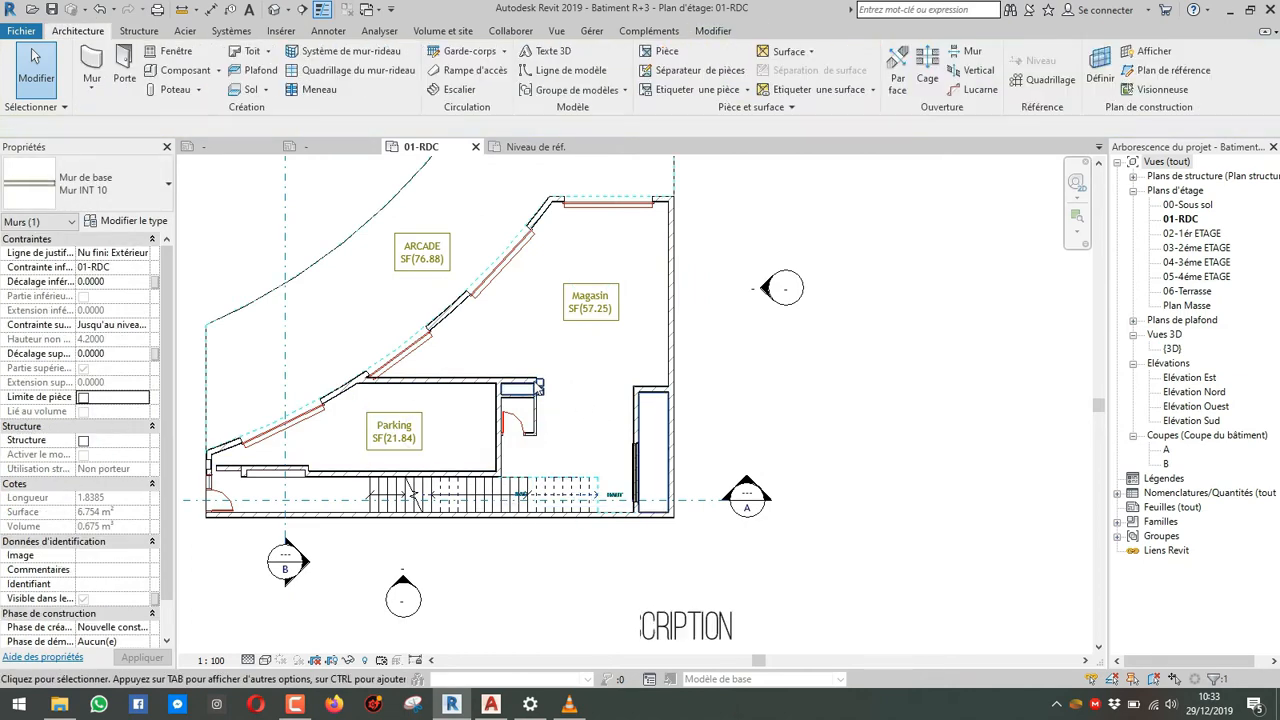
{"action": "scroll", "coordinate": [526, 320], "scroll_direction": "up", "scroll_amount": 3}
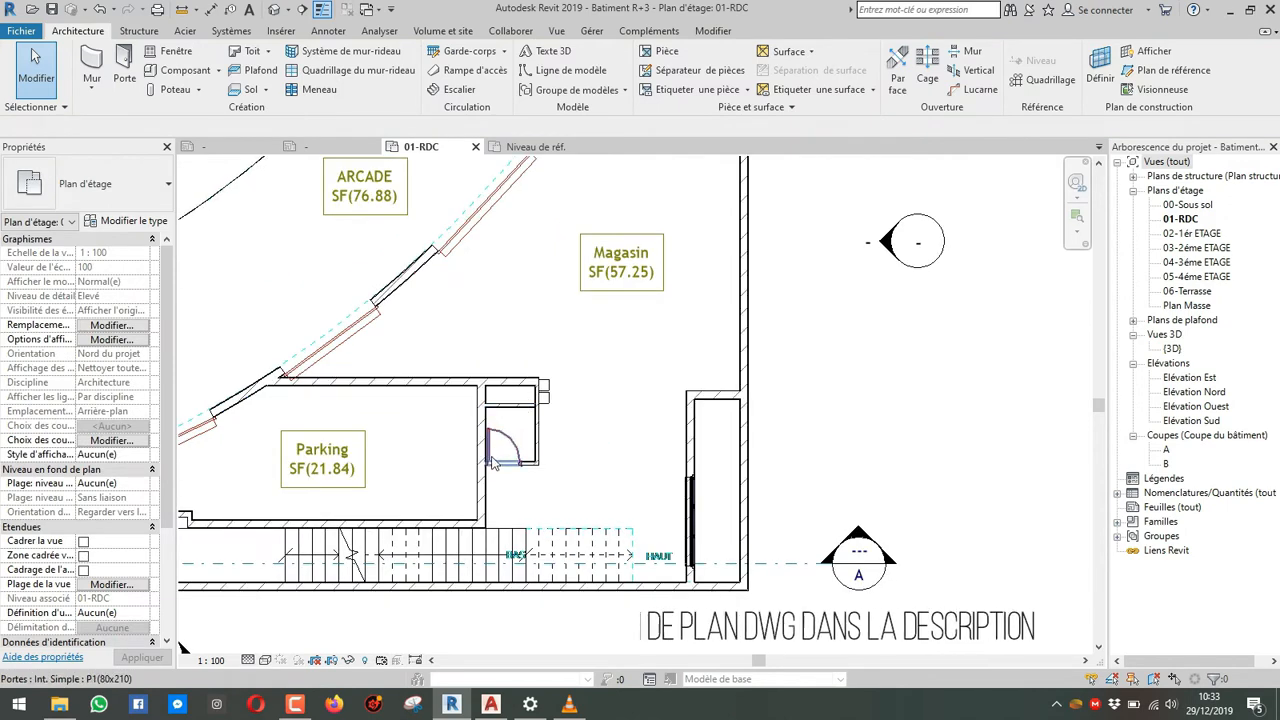
{"action": "left_click", "coordinate": [568, 316]}
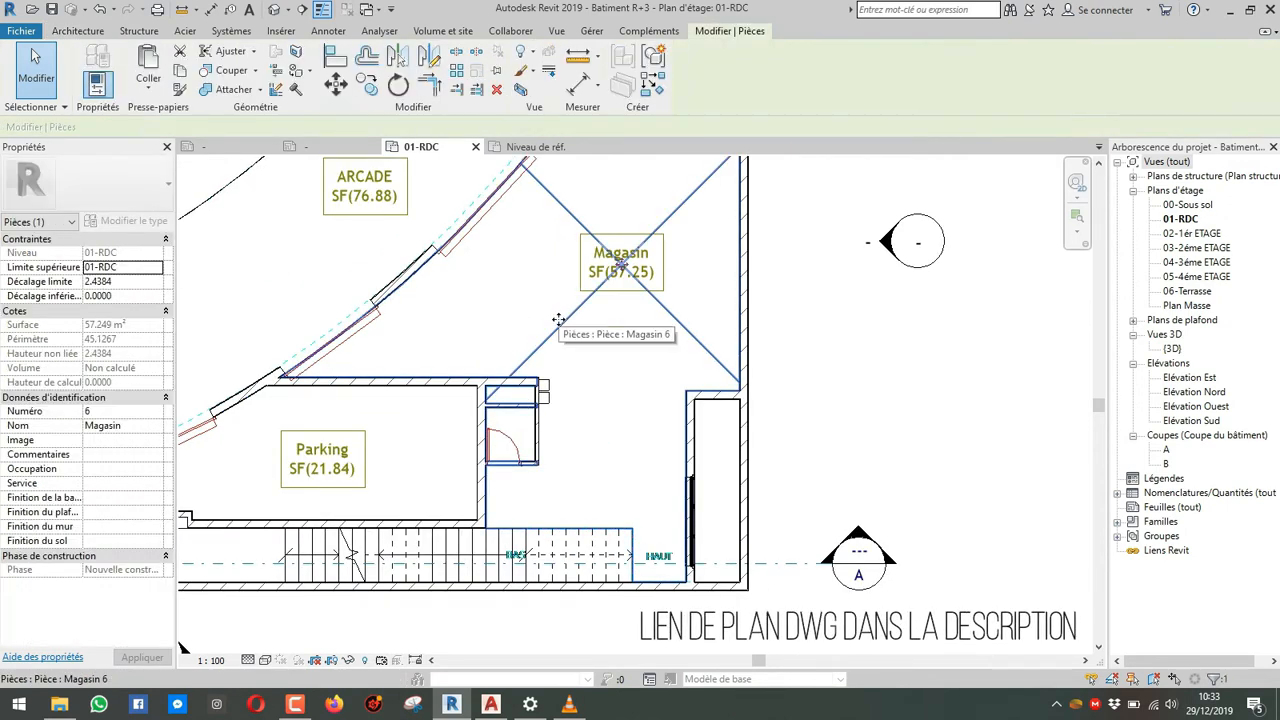
{"action": "key", "text": "Escape"}
{"action": "scroll", "coordinate": [510, 305], "scroll_direction": "down", "scroll_amount": 2}
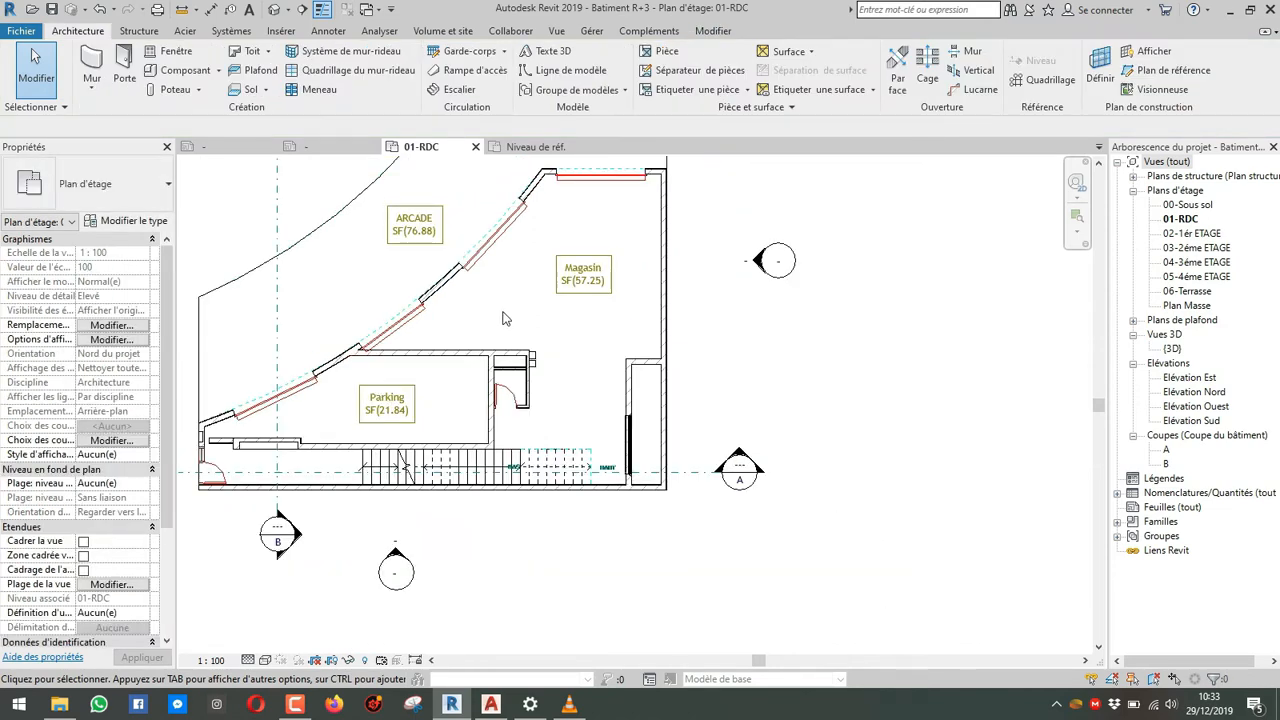
Step: Examine the 01-RDC plan's visibility/graphics overrides, view range and remaining view properties
{"action": "key", "text": "v"}
{"action": "key", "text": "g"}
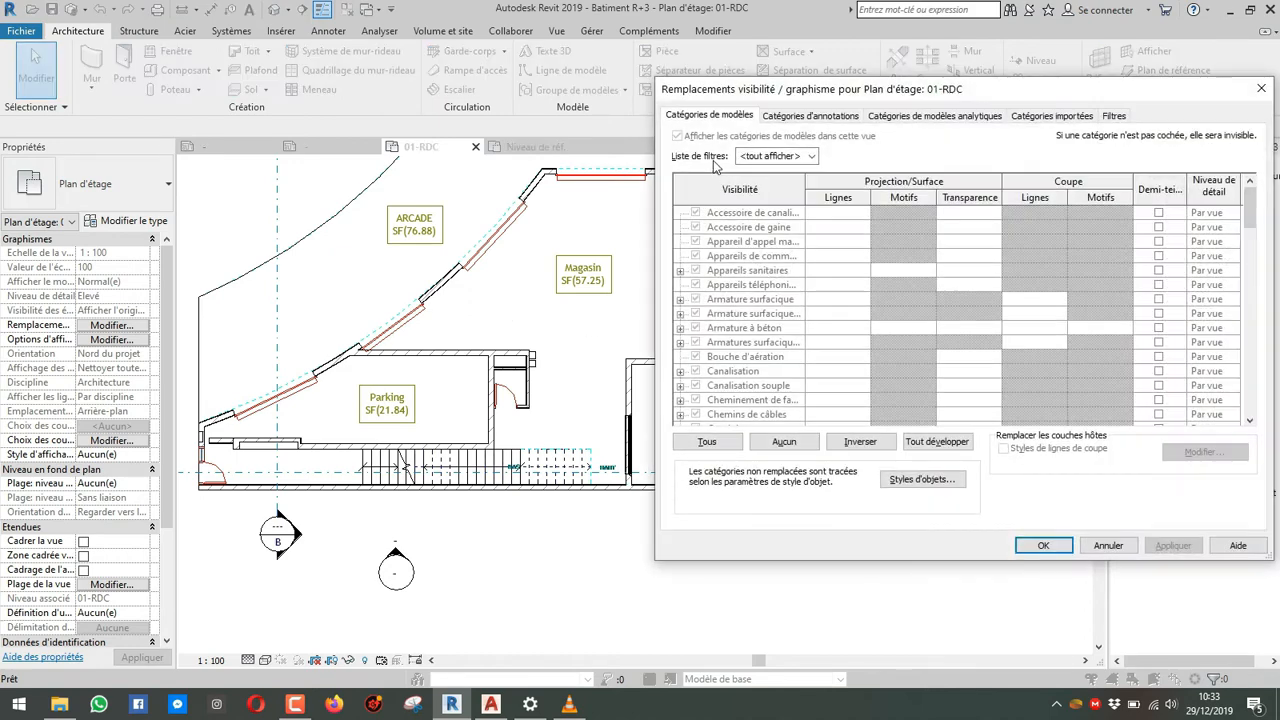
{"action": "key", "text": "Escape"}
{"action": "left_click", "coordinate": [110, 584]}
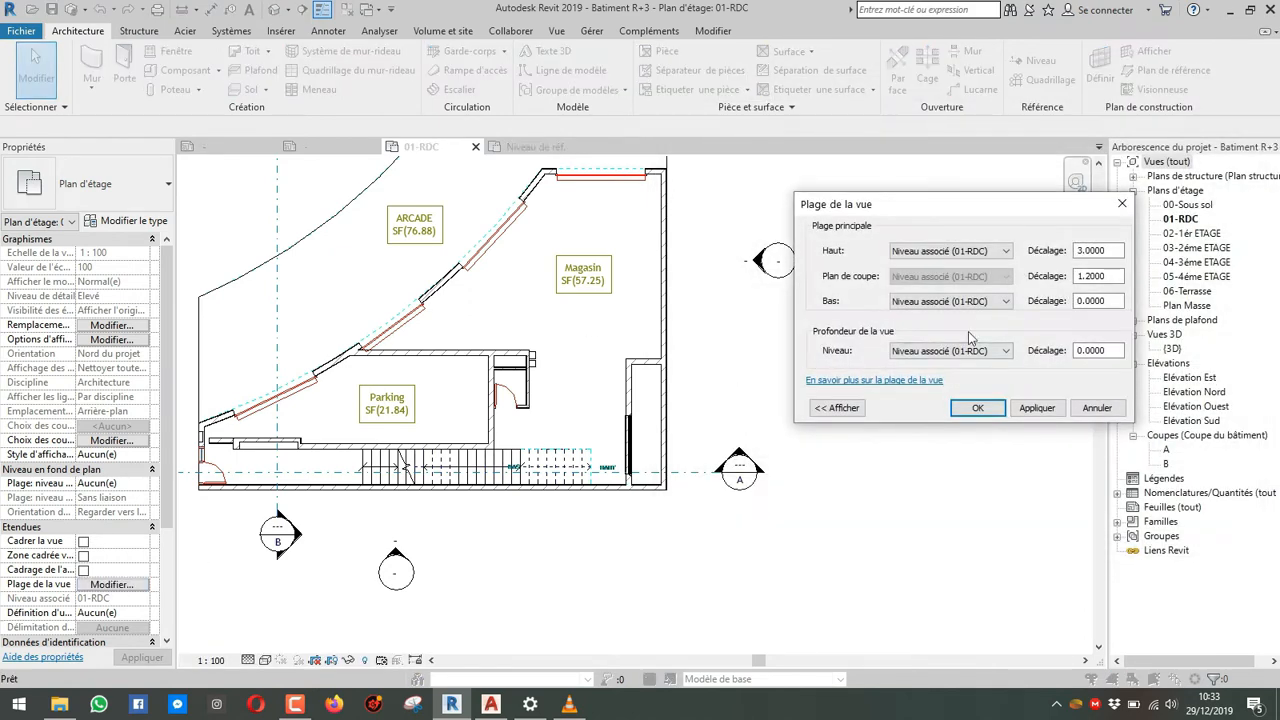
{"action": "key", "text": "Escape"}
{"action": "left_click", "coordinate": [125, 587]}
{"action": "left_click_drag", "start_coordinate": [942, 208], "coordinate": [745, 150]}
{"action": "key", "text": "Escape"}
{"action": "scroll", "coordinate": [100, 500], "scroll_direction": "down", "scroll_amount": 3}
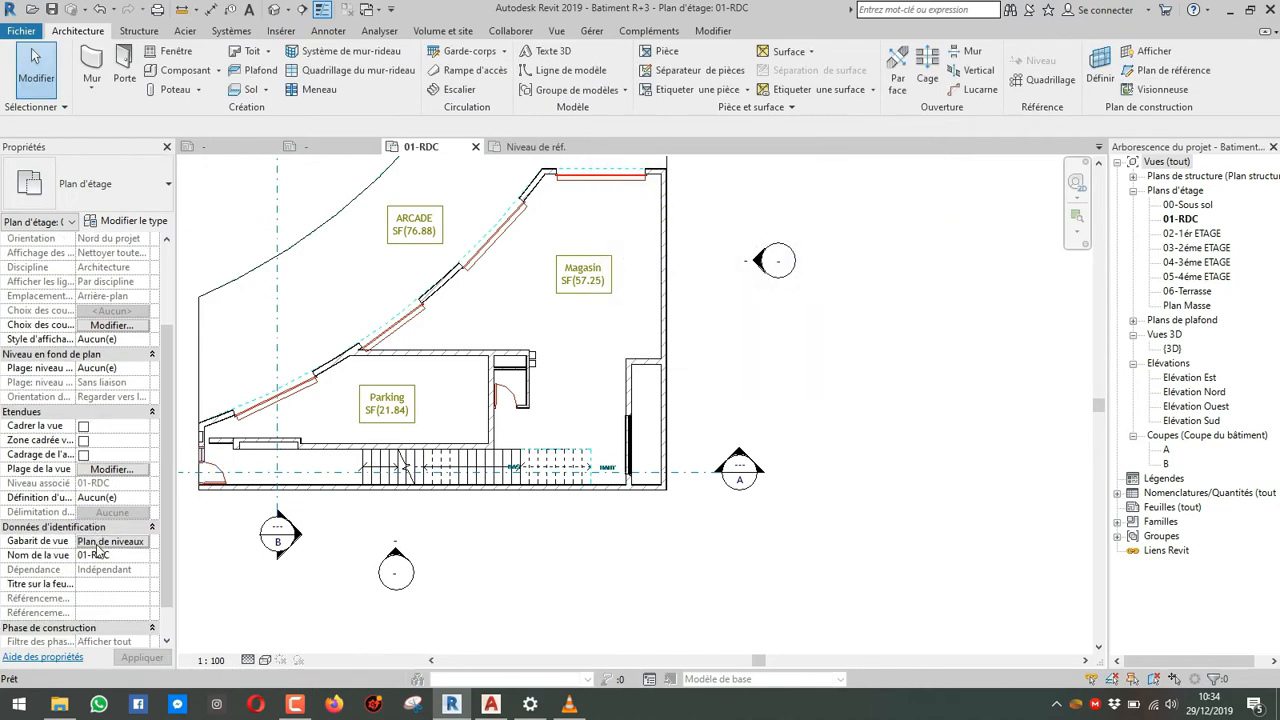
Step: Turn on Remplissage intérieur for the Pièces category in the Plan de niveaux Archi view template's model overrides and apply it
{"action": "left_click", "coordinate": [98, 543]}
{"action": "left_click", "coordinate": [1107, 270]}
{"action": "left_click", "coordinate": [757, 290]}
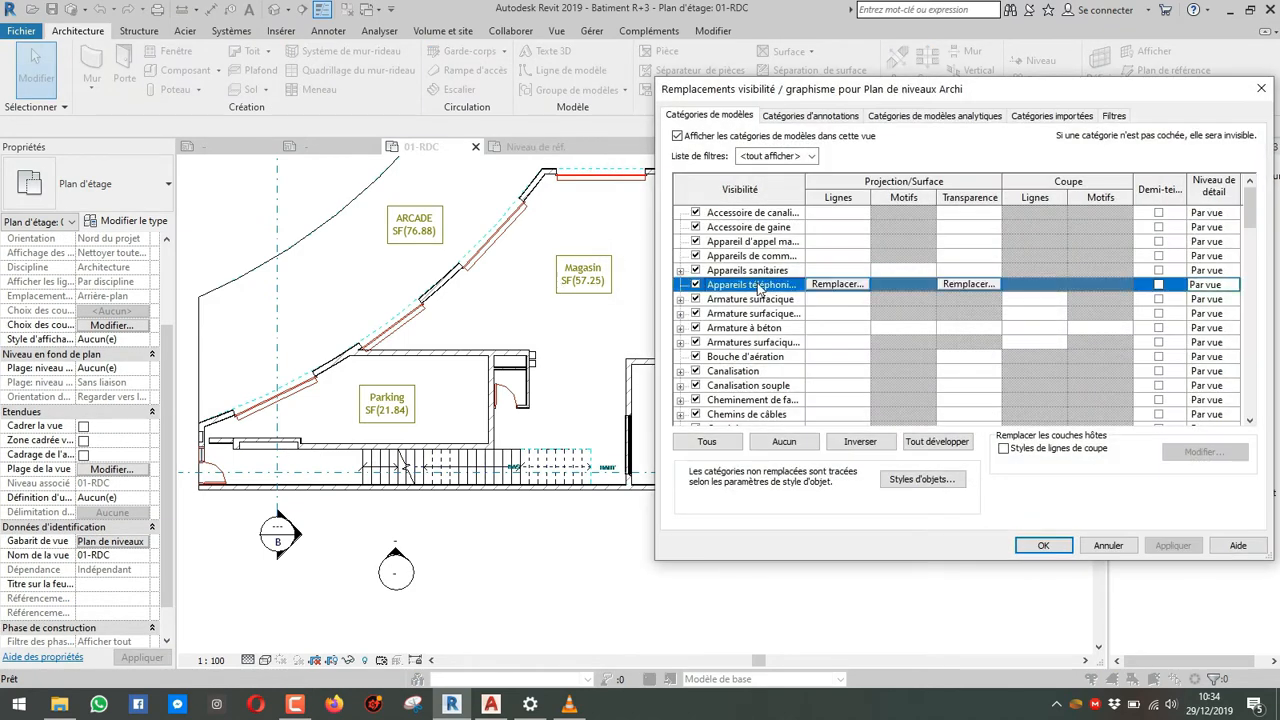
{"action": "key", "text": "p"}
{"action": "scroll", "coordinate": [767, 262], "scroll_direction": "down", "scroll_amount": 3}
{"action": "scroll", "coordinate": [752, 287], "scroll_direction": "down", "scroll_amount": 2}
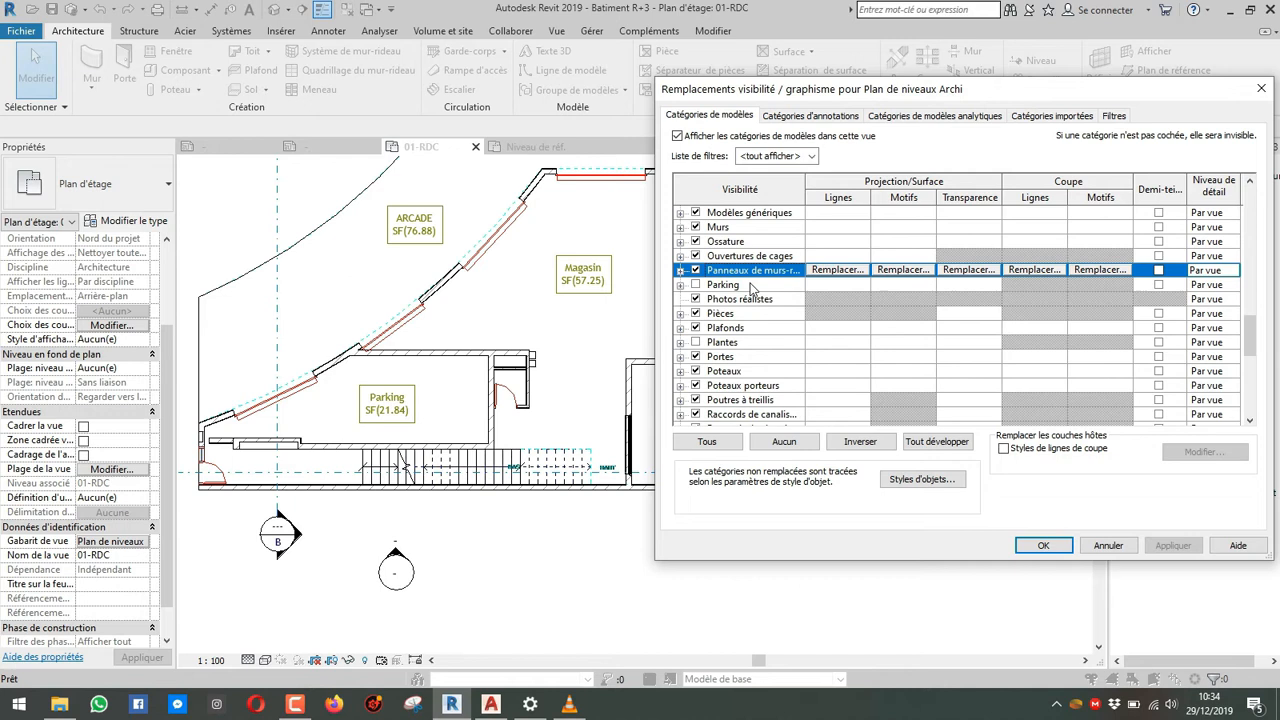
{"action": "left_click", "coordinate": [680, 314]}
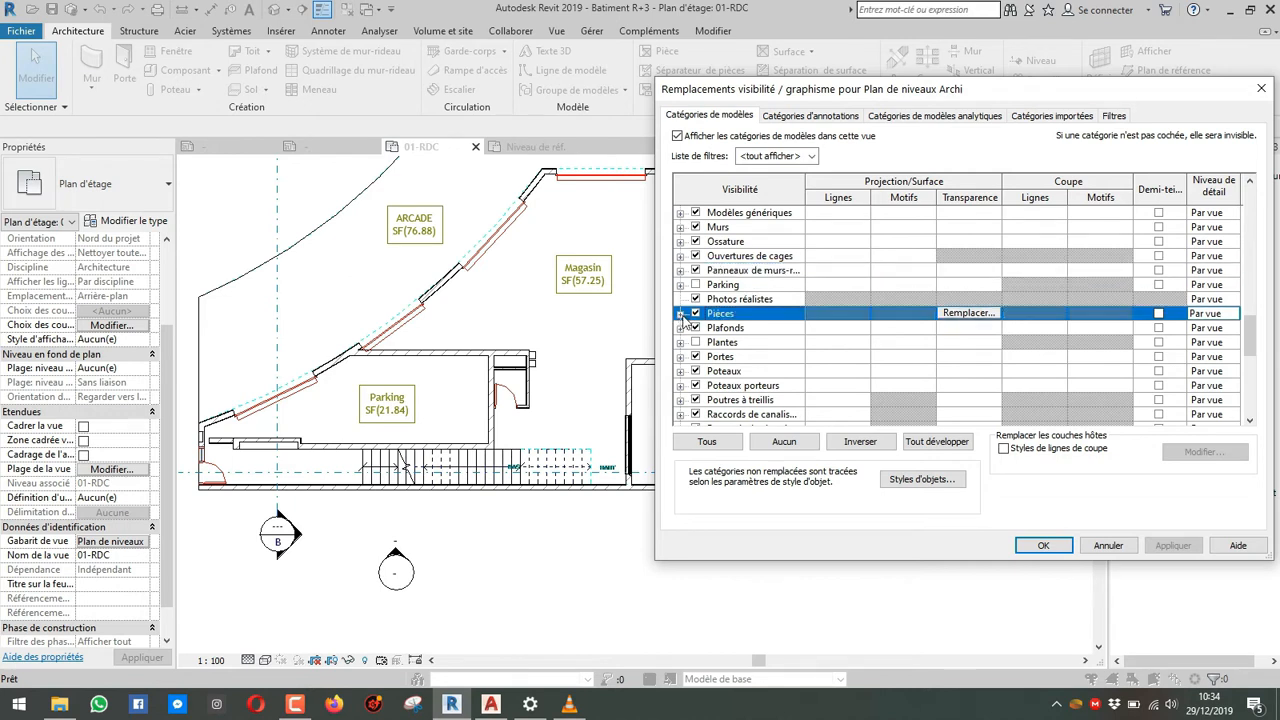
{"action": "left_click", "coordinate": [680, 314]}
{"action": "left_click", "coordinate": [711, 343]}
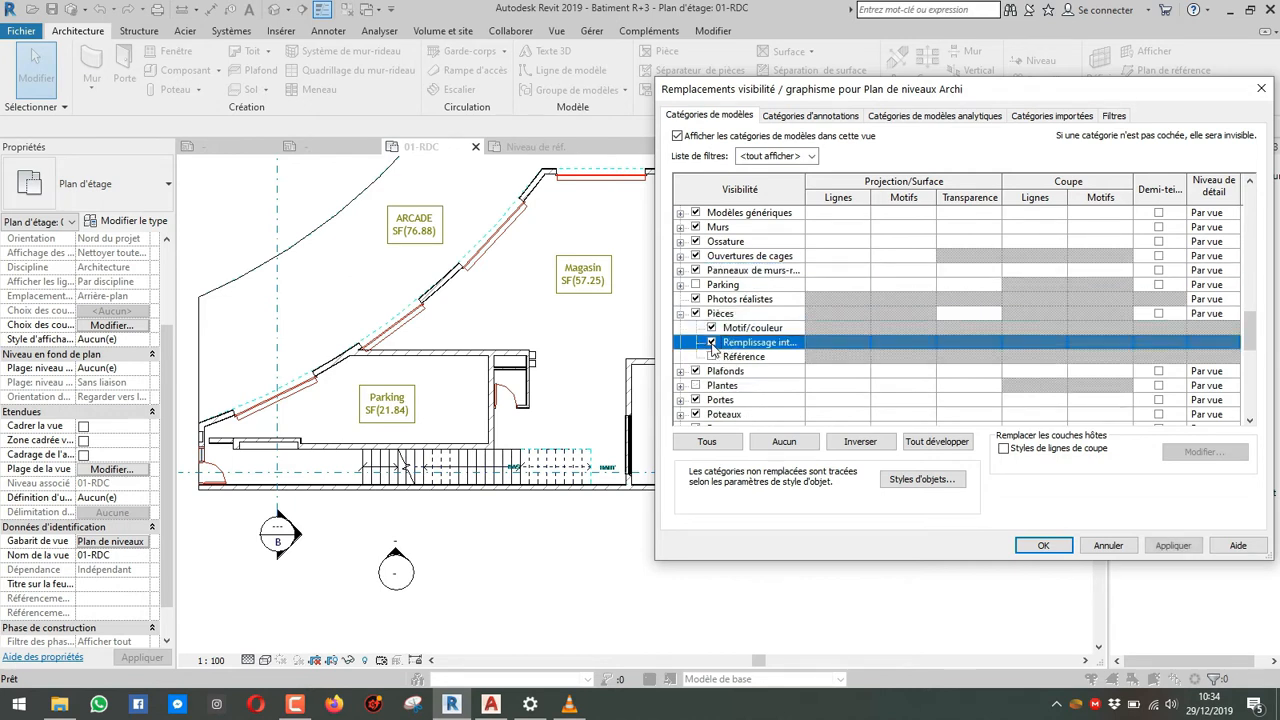
{"action": "left_click", "coordinate": [1185, 548]}
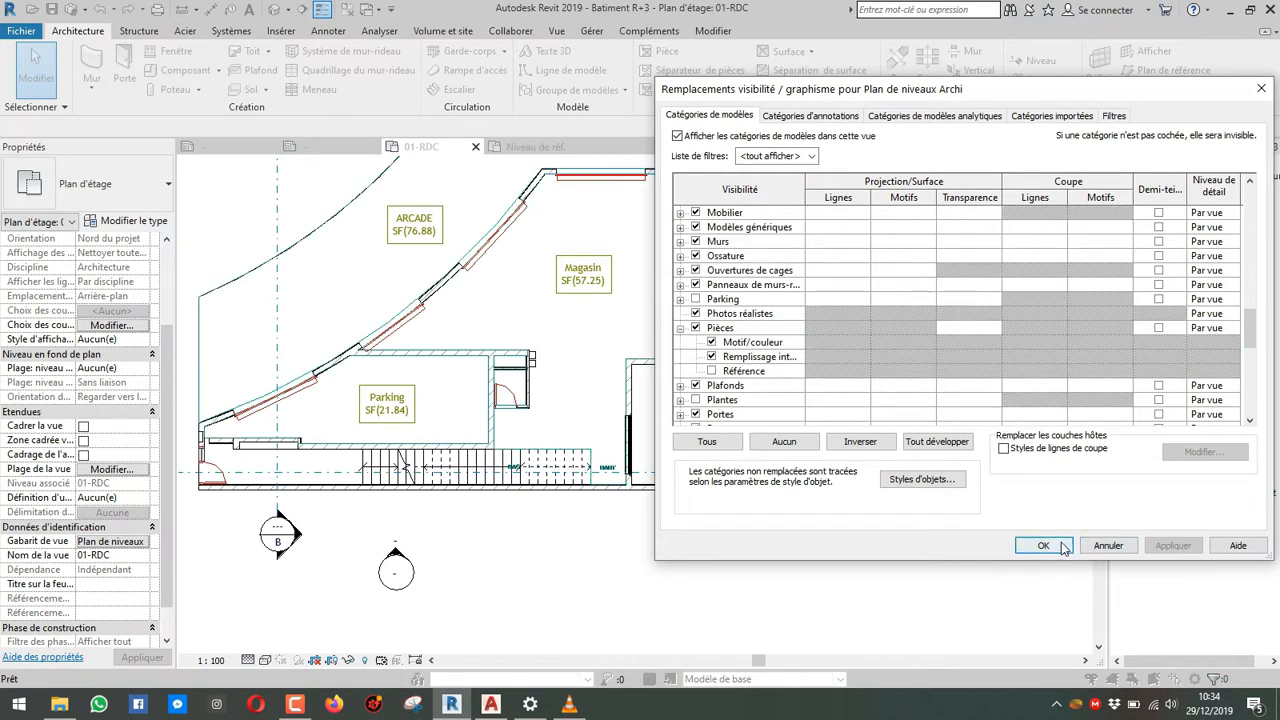
{"action": "left_click", "coordinate": [1043, 546]}
{"action": "left_click", "coordinate": [1048, 456]}
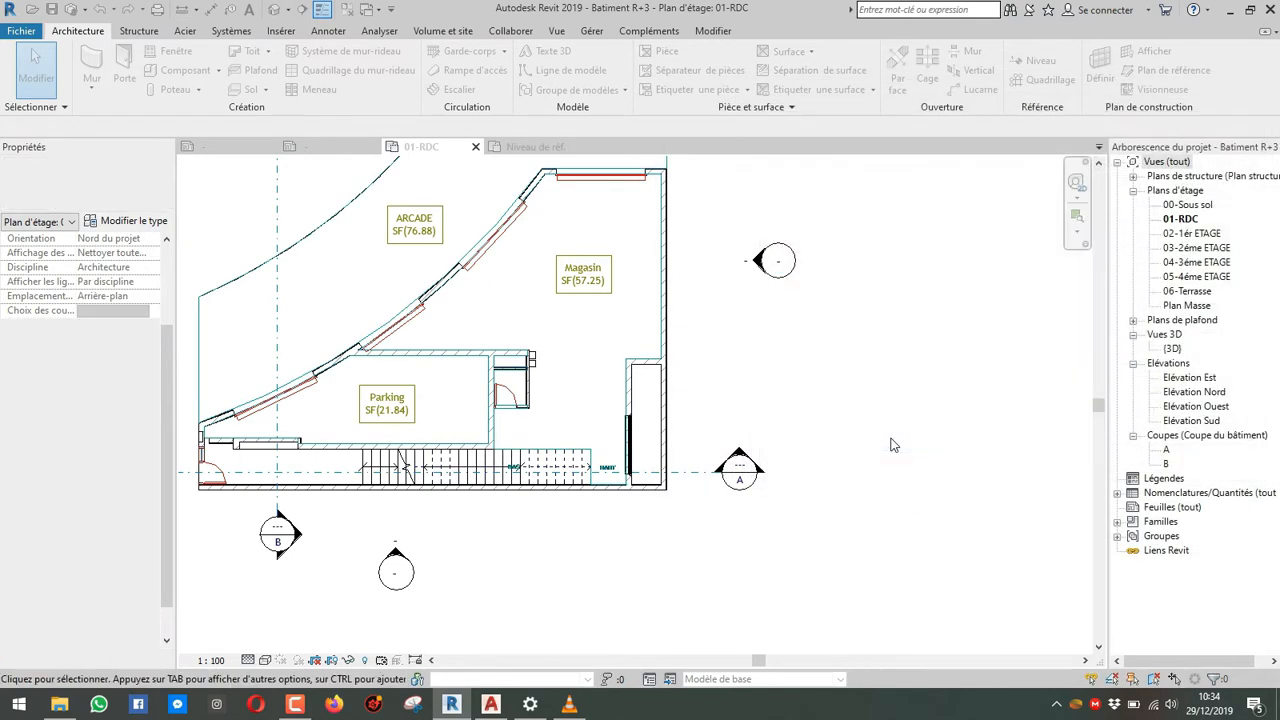
{"action": "middle_click_drag", "start_coordinate": [704, 309], "coordinate": [731, 360]}
{"action": "middle_click_drag", "start_coordinate": [503, 322], "coordinate": [531, 440]}
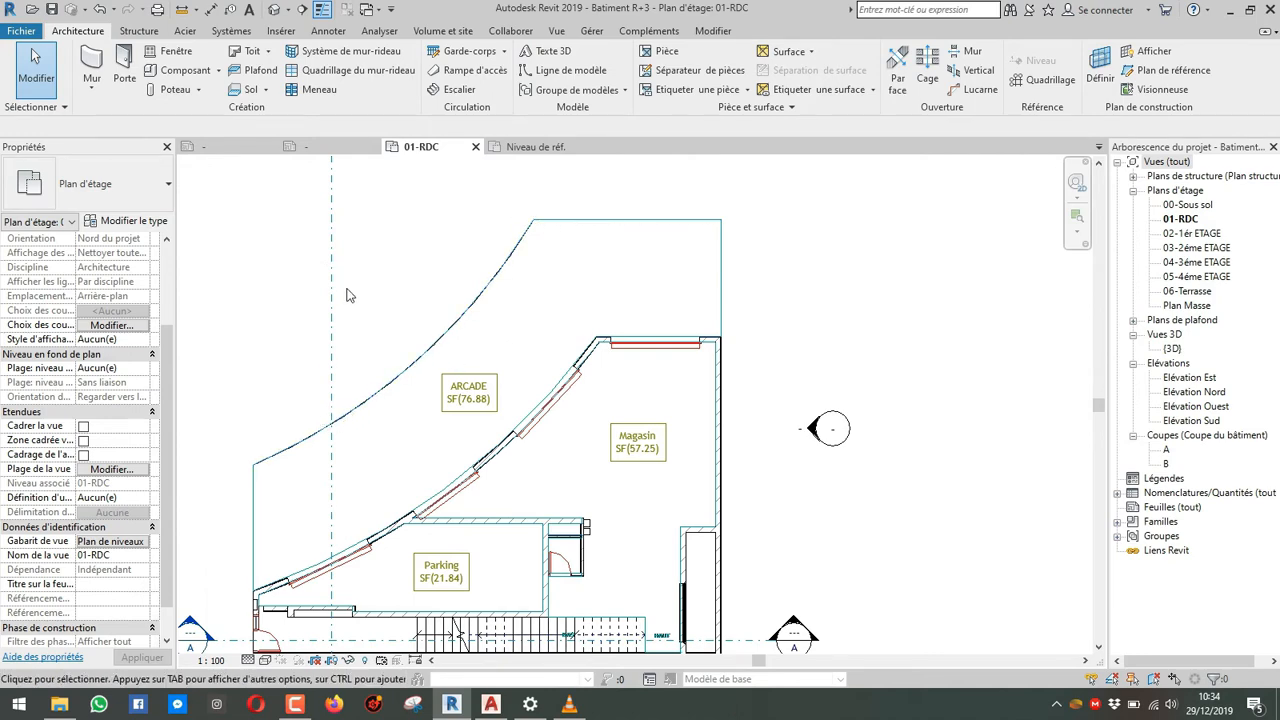
{"action": "scroll", "coordinate": [350, 296], "scroll_direction": "down", "scroll_amount": 5}
{"action": "middle_click_drag", "start_coordinate": [230, 329], "coordinate": [397, 366]}
{"action": "scroll", "coordinate": [397, 366], "scroll_direction": "up", "scroll_amount": 2}
{"action": "scroll", "coordinate": [636, 481], "scroll_direction": "up", "scroll_amount": 3}
{"action": "middle_click_drag", "start_coordinate": [640, 478], "coordinate": [580, 491]}
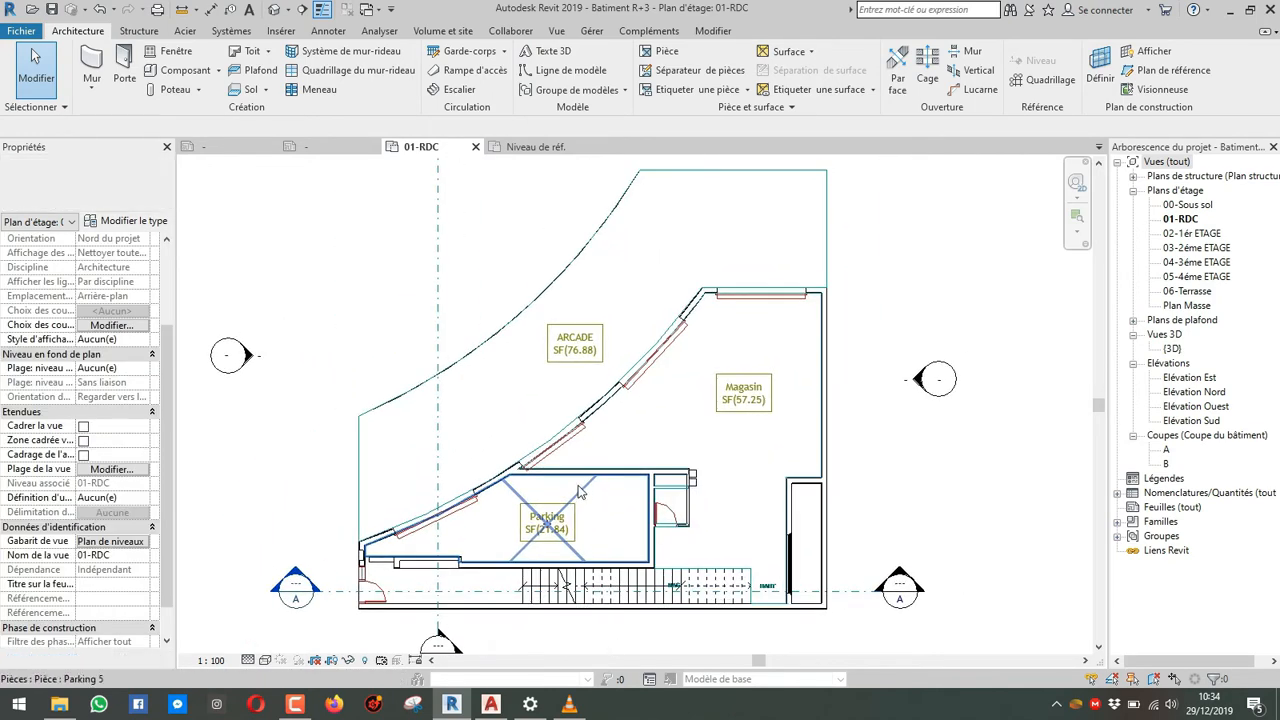
{"action": "left_click", "coordinate": [210, 12]}
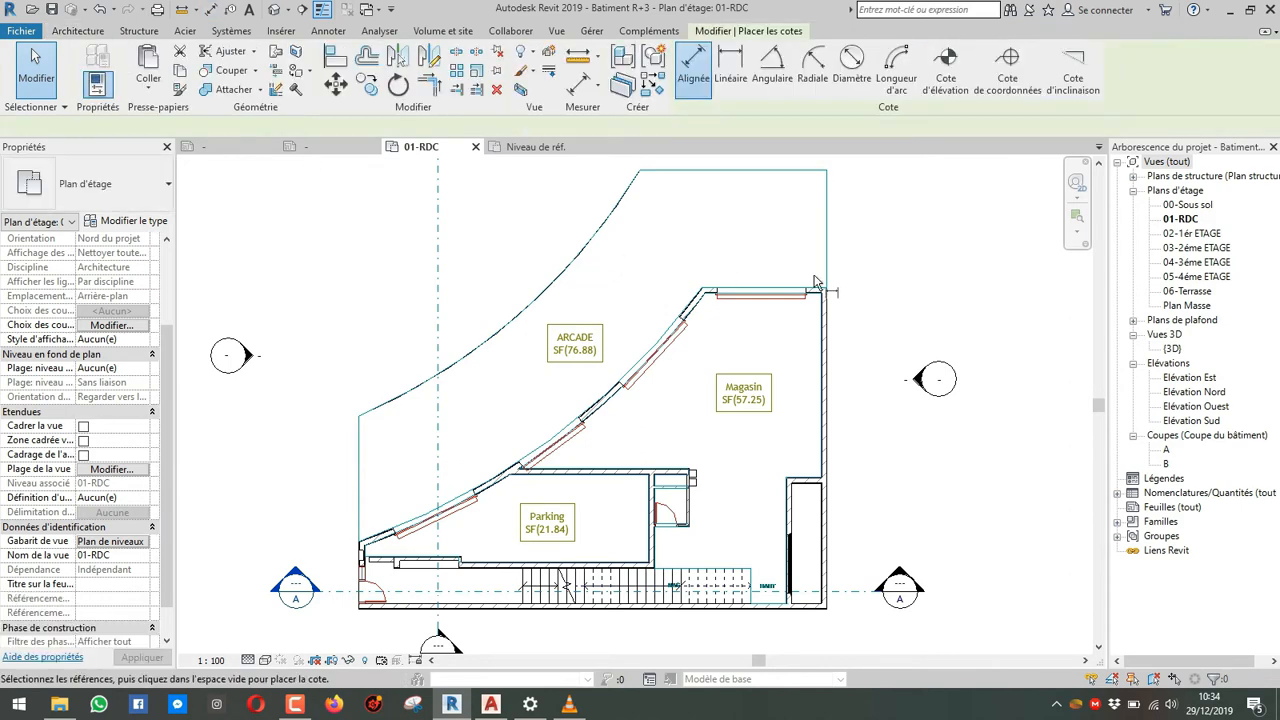
{"action": "scroll", "coordinate": [760, 290], "scroll_direction": "up", "scroll_amount": 2}
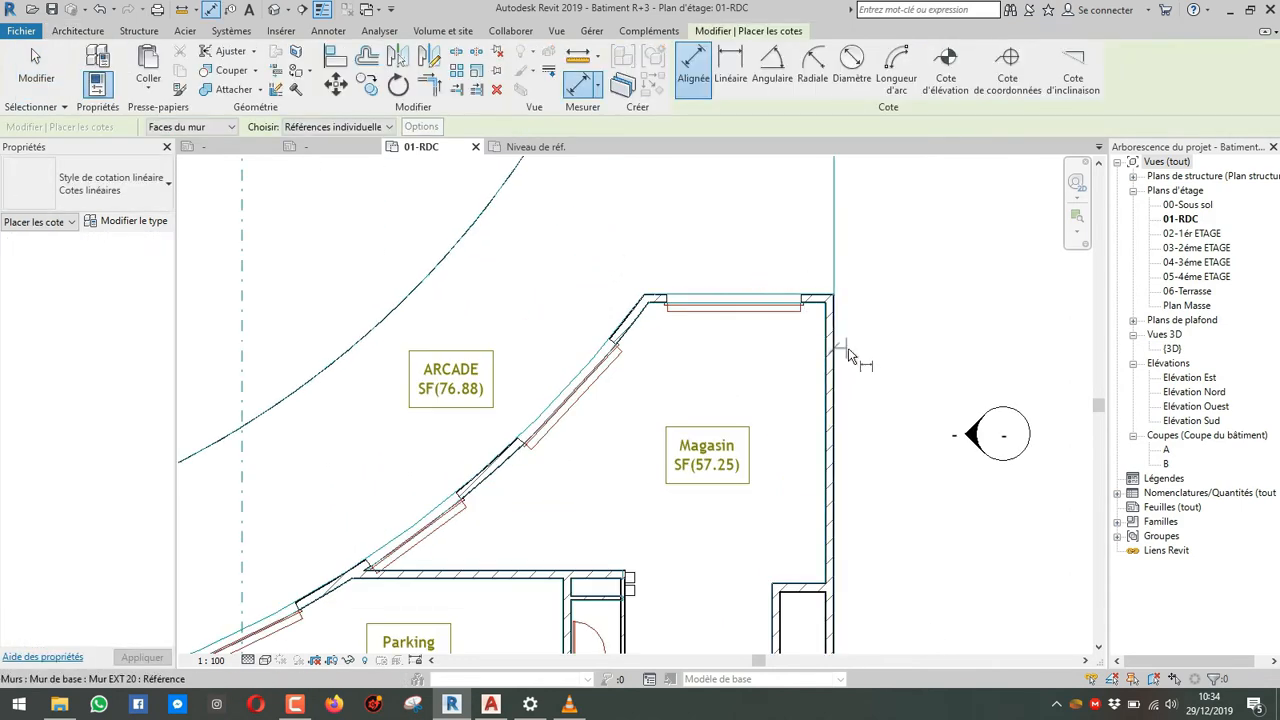
{"action": "scroll", "coordinate": [848, 348], "scroll_direction": "down", "scroll_amount": 2}
{"action": "scroll", "coordinate": [848, 348], "scroll_direction": "up", "scroll_amount": 2}
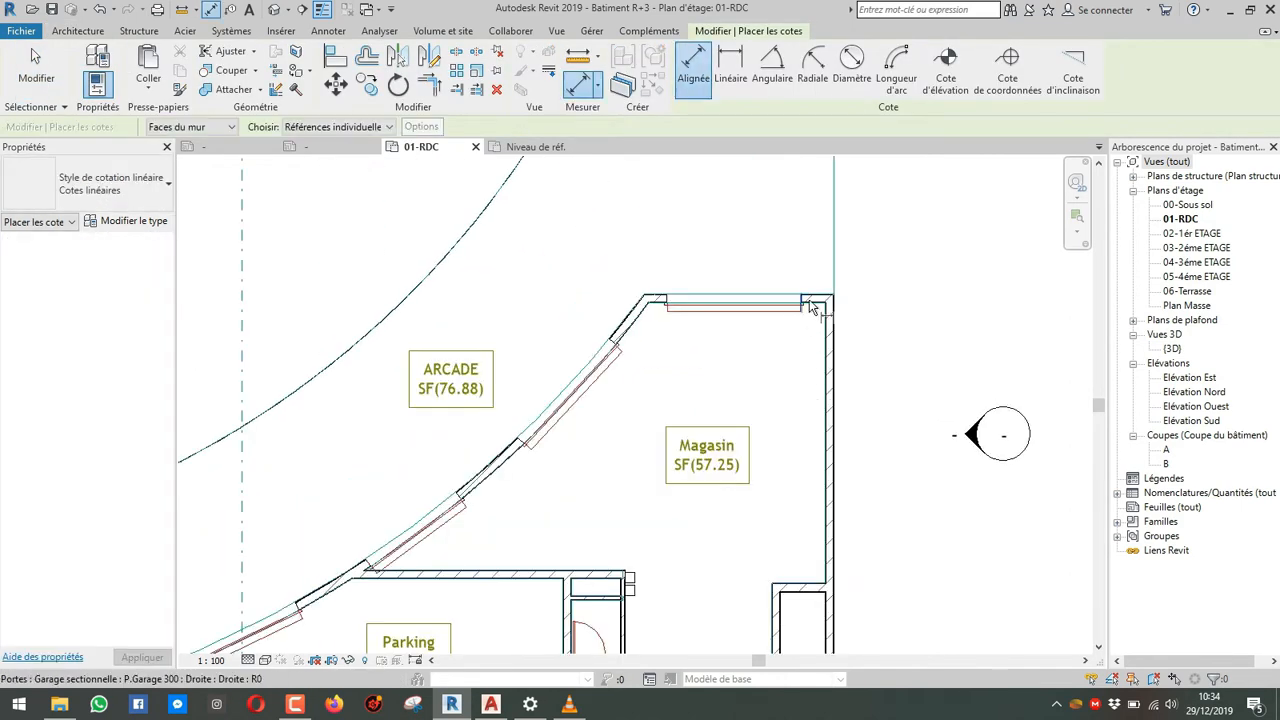
{"action": "key", "text": "Escape"}
{"action": "key", "text": "Escape"}
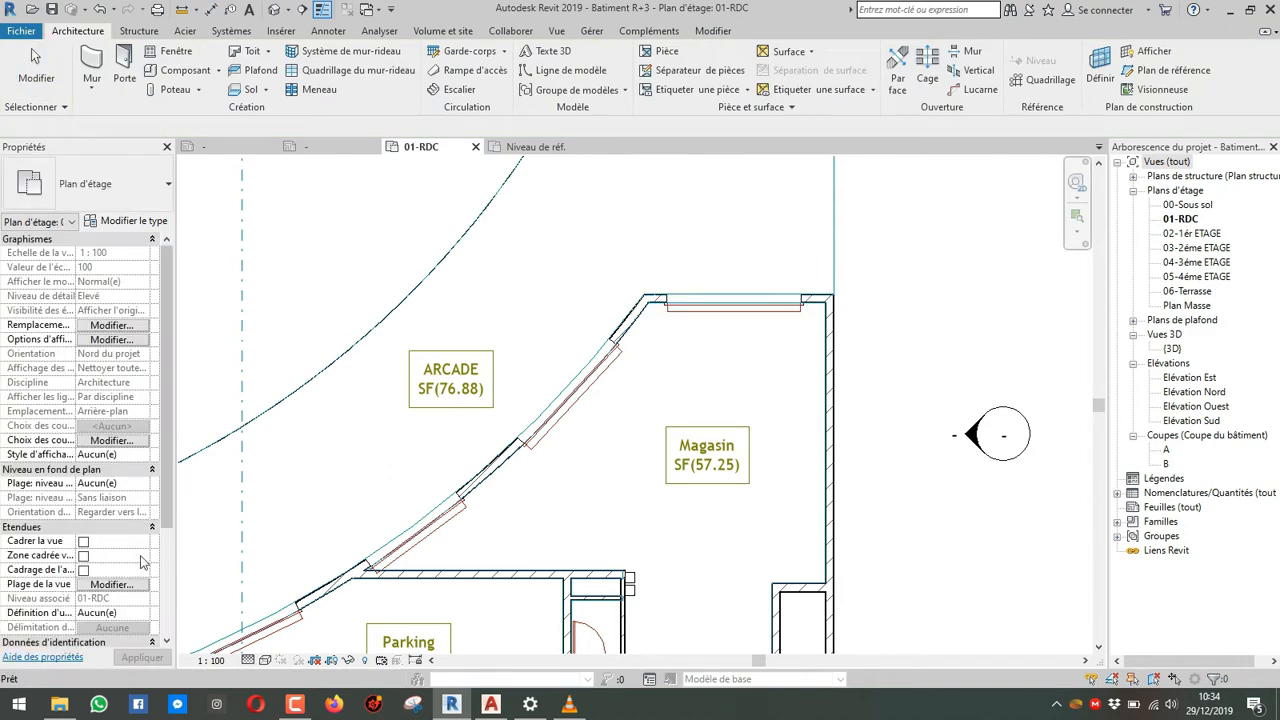
Step: Hide the Pièces category in the Plan de niveaux Archi view template's model overrides and apply the change to the plan
{"action": "scroll", "coordinate": [110, 587], "scroll_direction": "down", "scroll_amount": 2}
{"action": "left_click", "coordinate": [110, 584]}
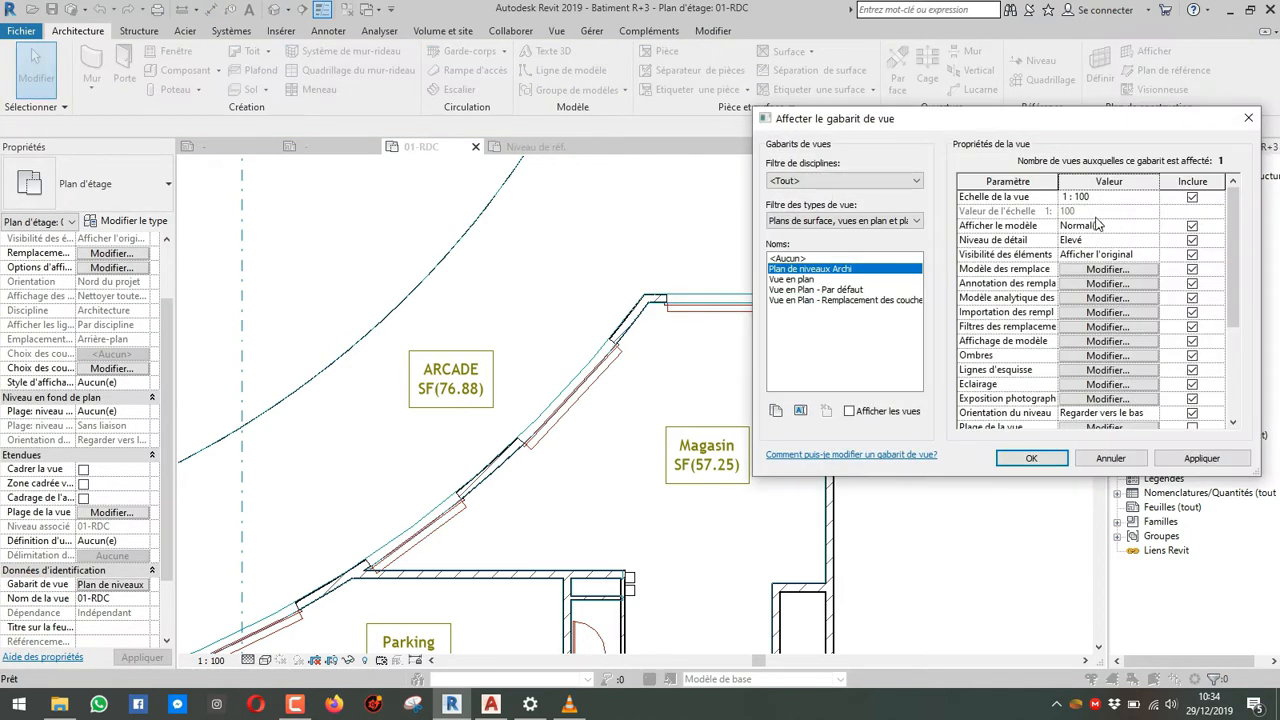
{"action": "left_click", "coordinate": [1110, 271]}
{"action": "left_click", "coordinate": [745, 303]}
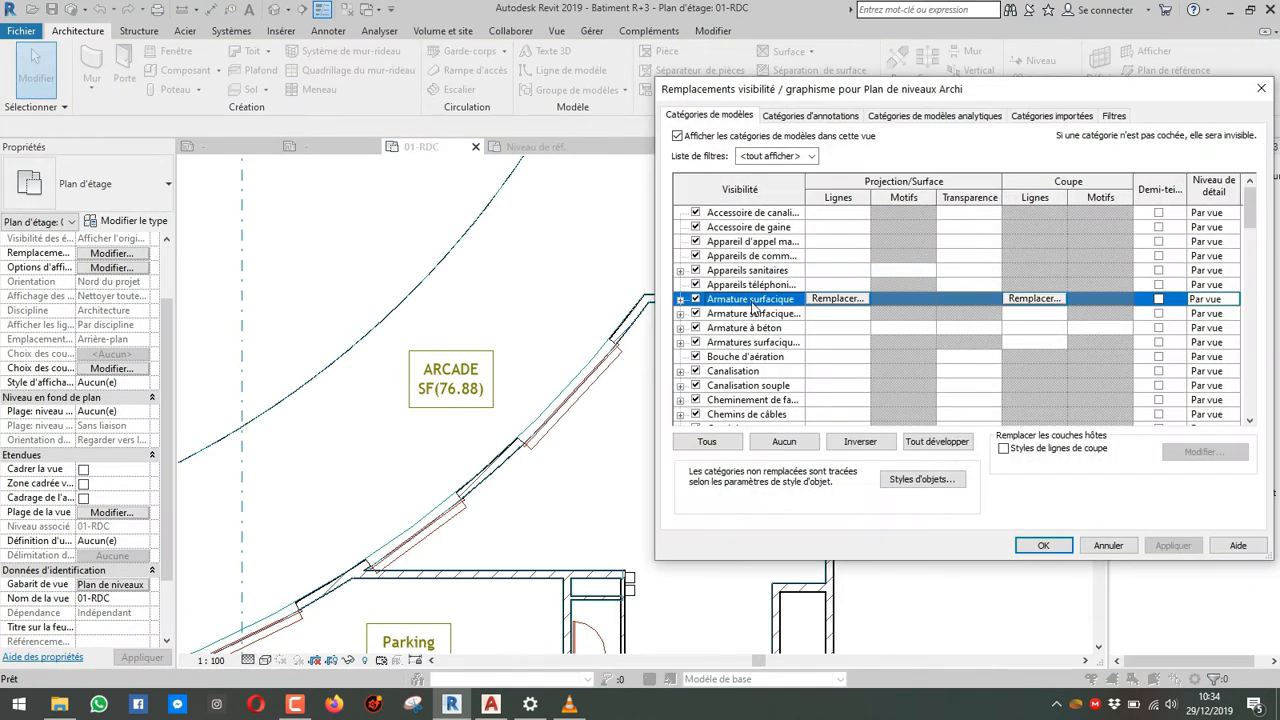
{"action": "key", "text": "p"}
{"action": "scroll", "coordinate": [745, 340], "scroll_direction": "down", "scroll_amount": 2}
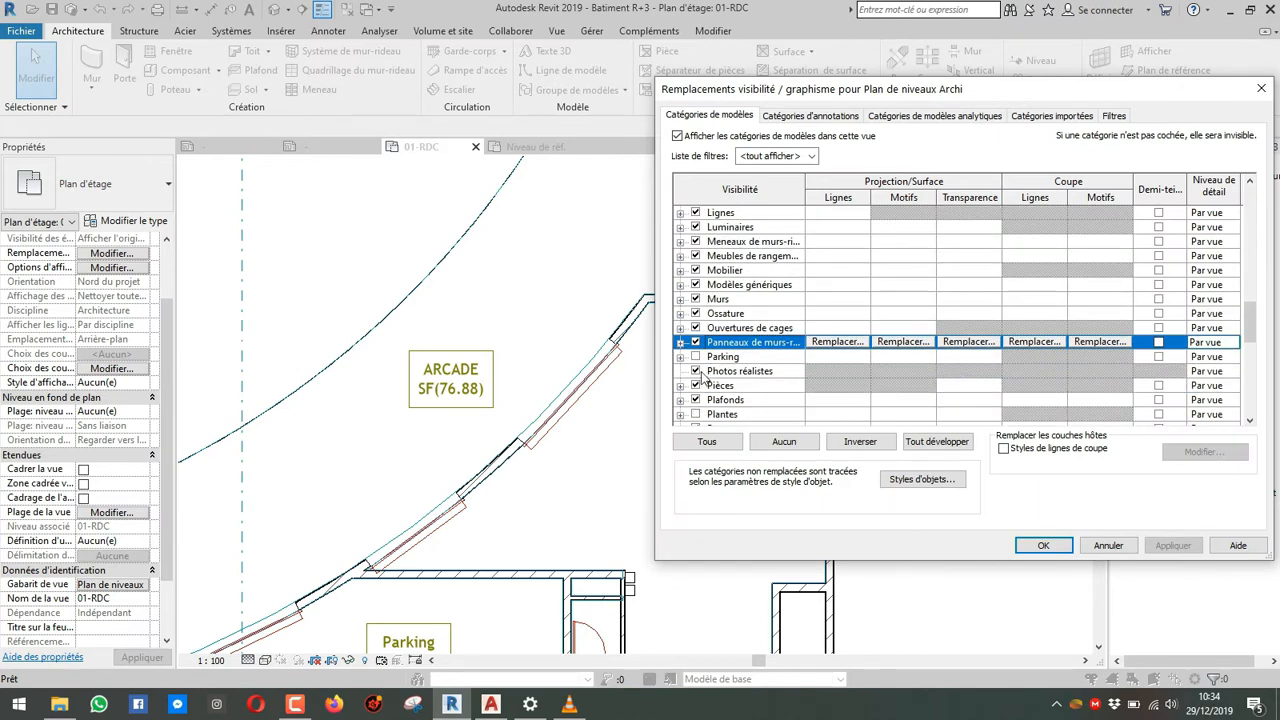
{"action": "left_click", "coordinate": [696, 386]}
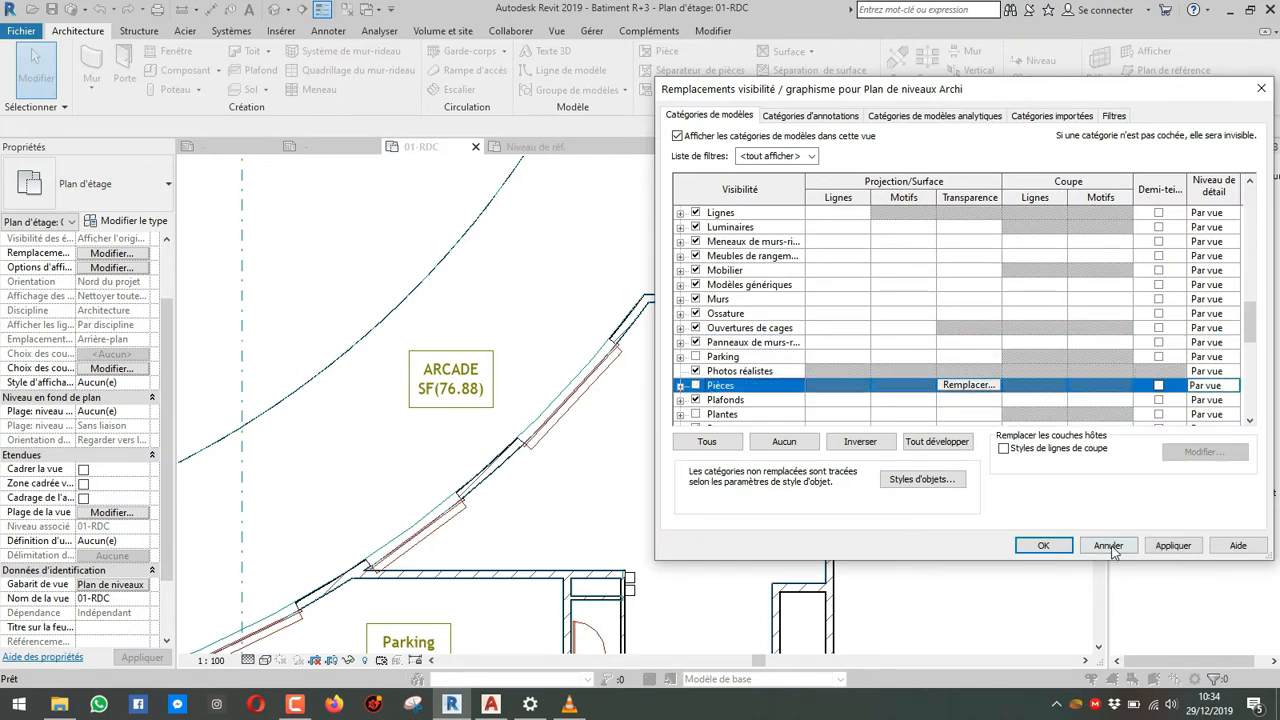
{"action": "left_click", "coordinate": [1045, 543]}
{"action": "left_click", "coordinate": [1031, 458]}
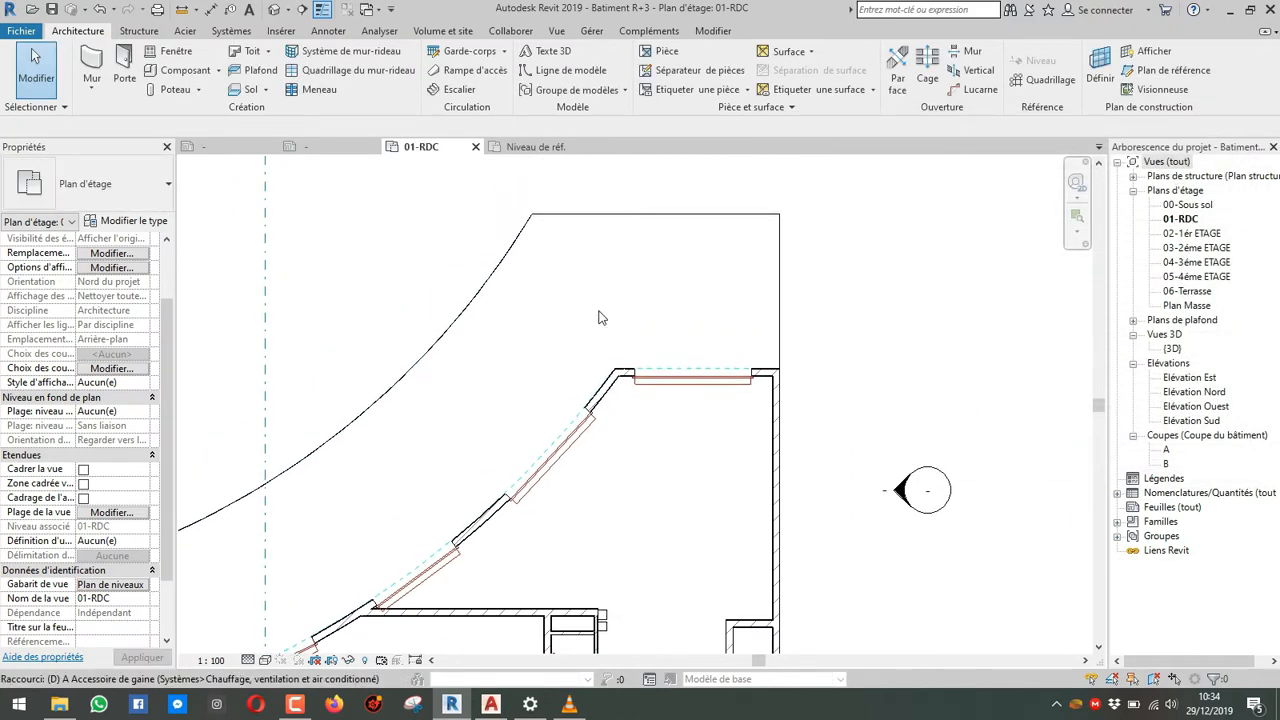
Step: Start aligned dimensioning on wall faces and set it to reference entire walls (Murs entiers)
{"action": "key", "text": "i"}
{"action": "key", "text": "Escape"}
{"action": "key", "text": "Escape"}
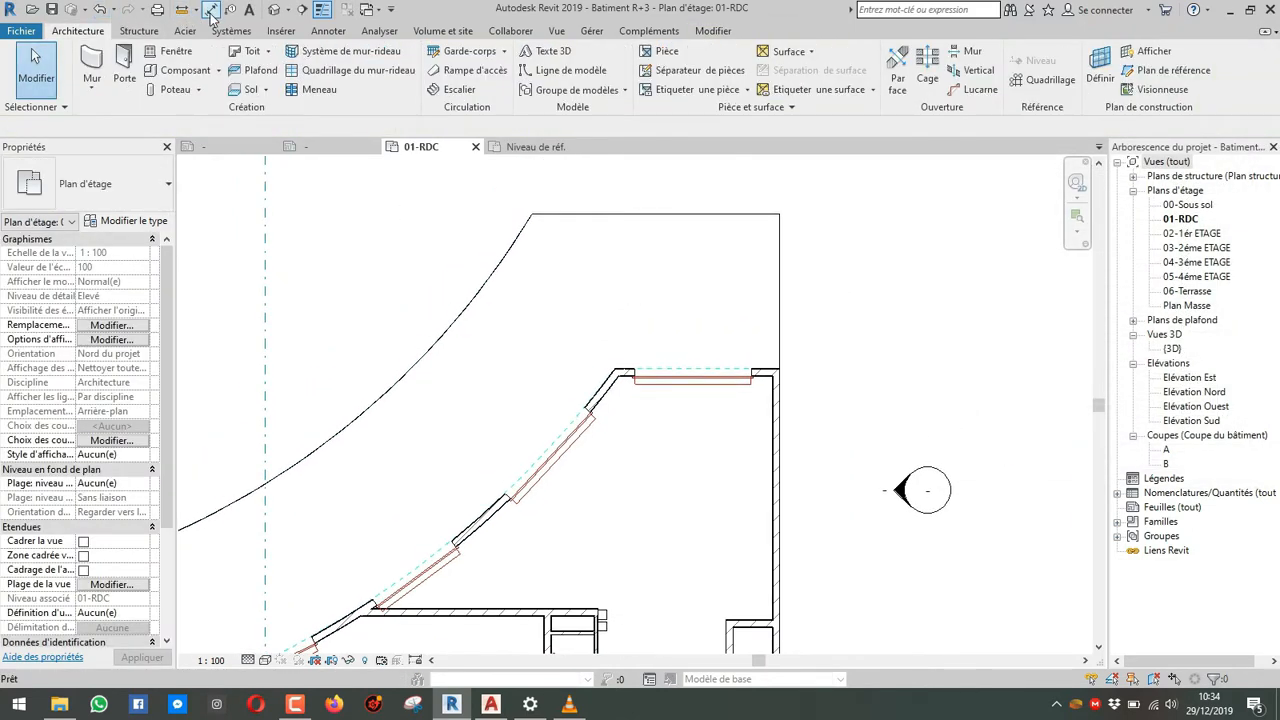
{"action": "key", "text": "d"}
{"action": "key", "text": "i"}
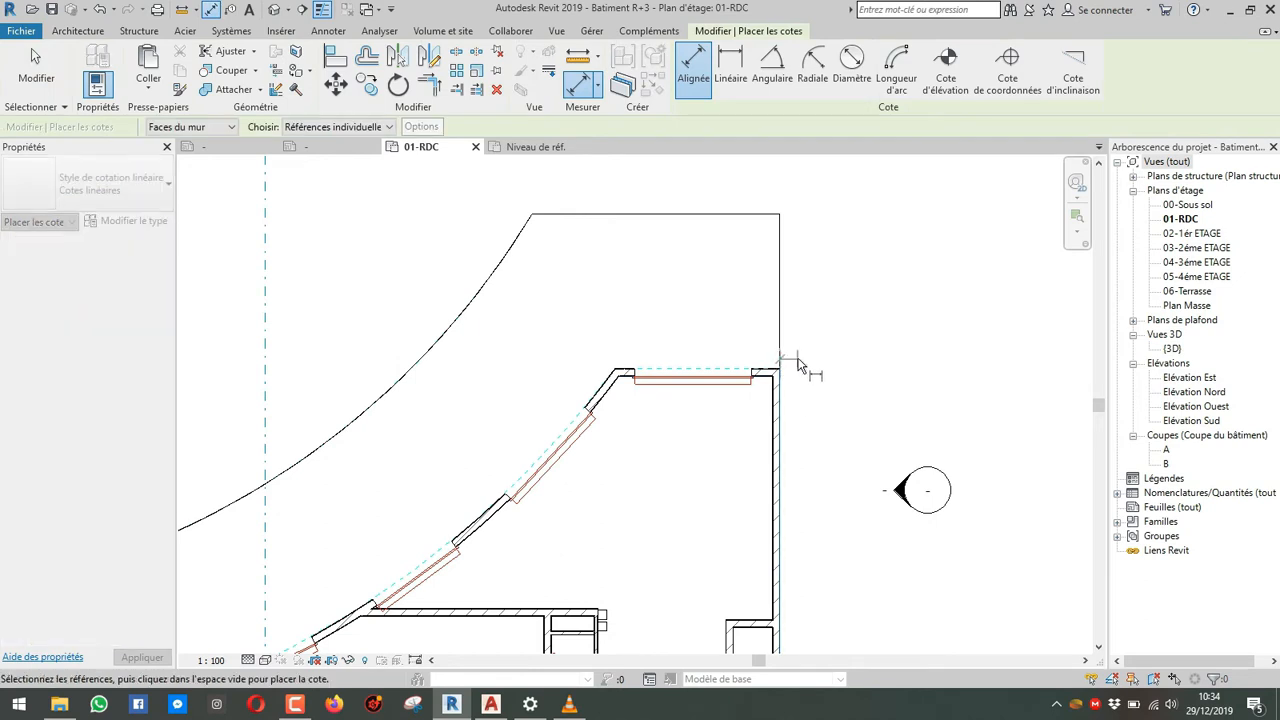
{"action": "left_click", "coordinate": [313, 127]}
{"action": "left_click", "coordinate": [313, 156]}
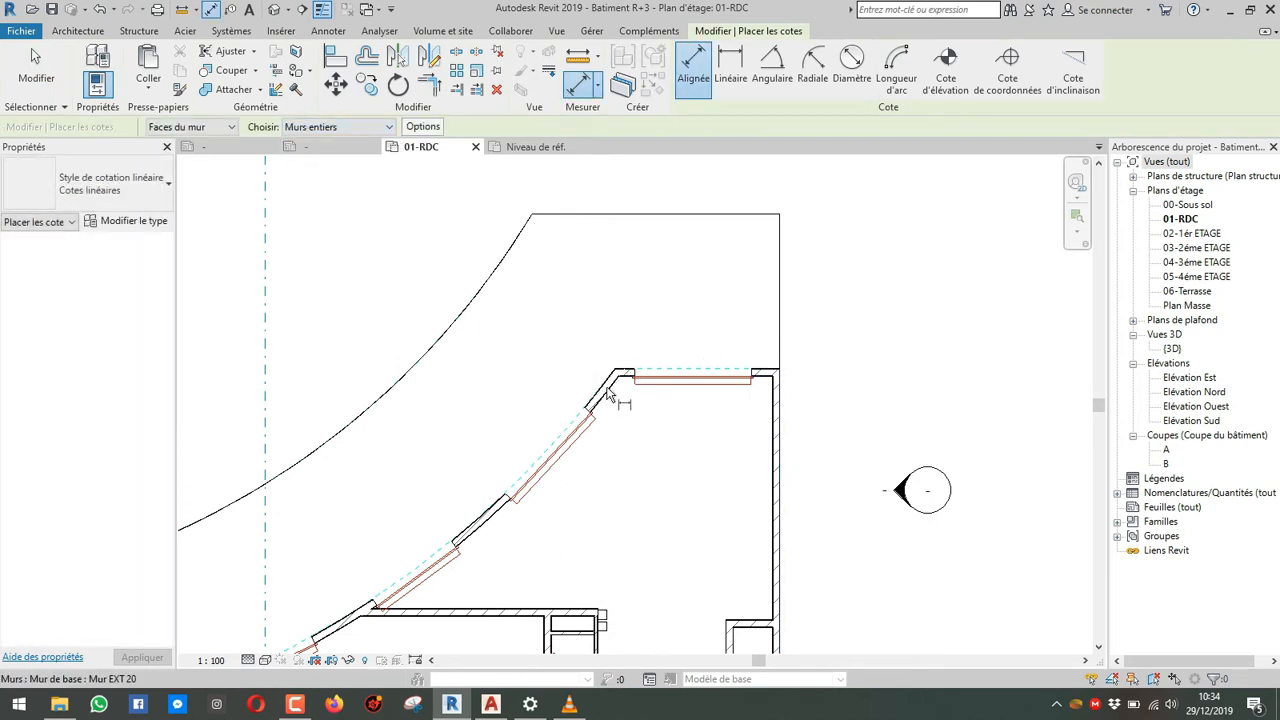
{"action": "left_click", "coordinate": [533, 215]}
{"action": "scroll", "coordinate": [795, 373], "scroll_direction": "down", "scroll_amount": 2}
{"action": "scroll", "coordinate": [795, 373], "scroll_direction": "up", "scroll_amount": 2}
{"action": "key", "text": "Escape"}
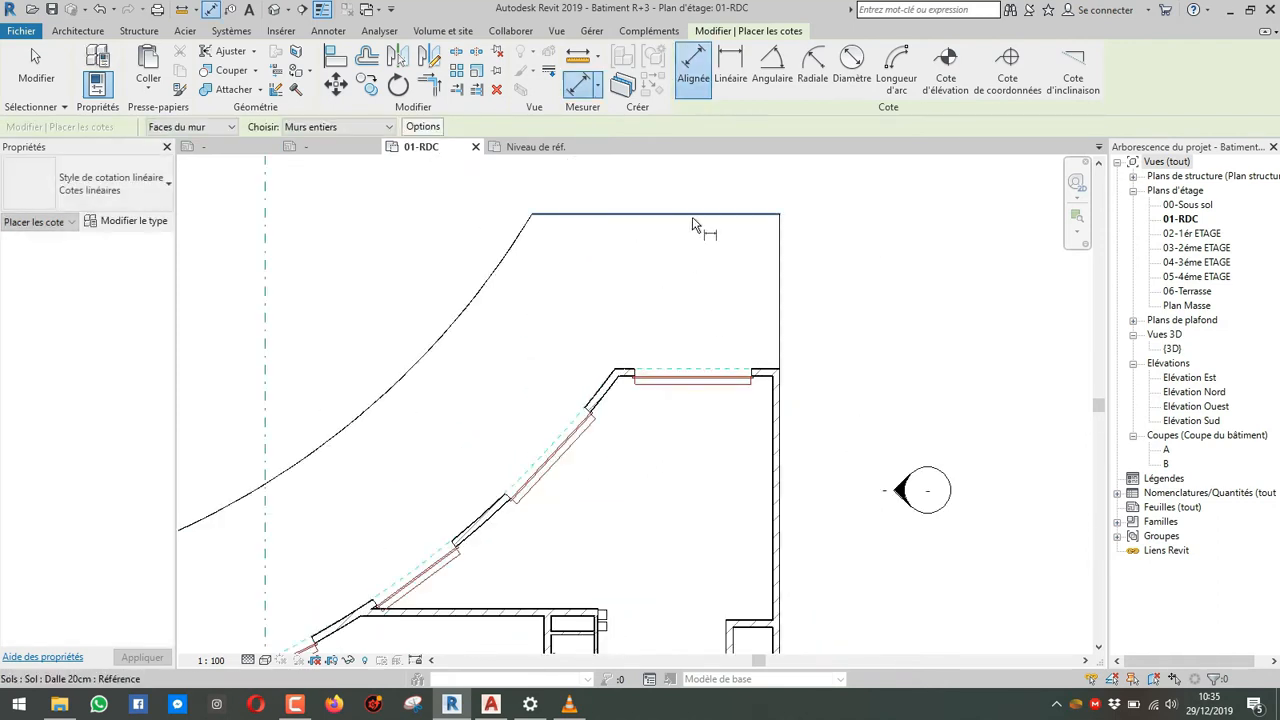
Step: Place an aligned dimension chain along the plan's right side, from the slab's upper edge through the exterior walls and short Mur INT 20 wall
{"action": "left_click", "coordinate": [697, 219]}
{"action": "left_click", "coordinate": [725, 368]}
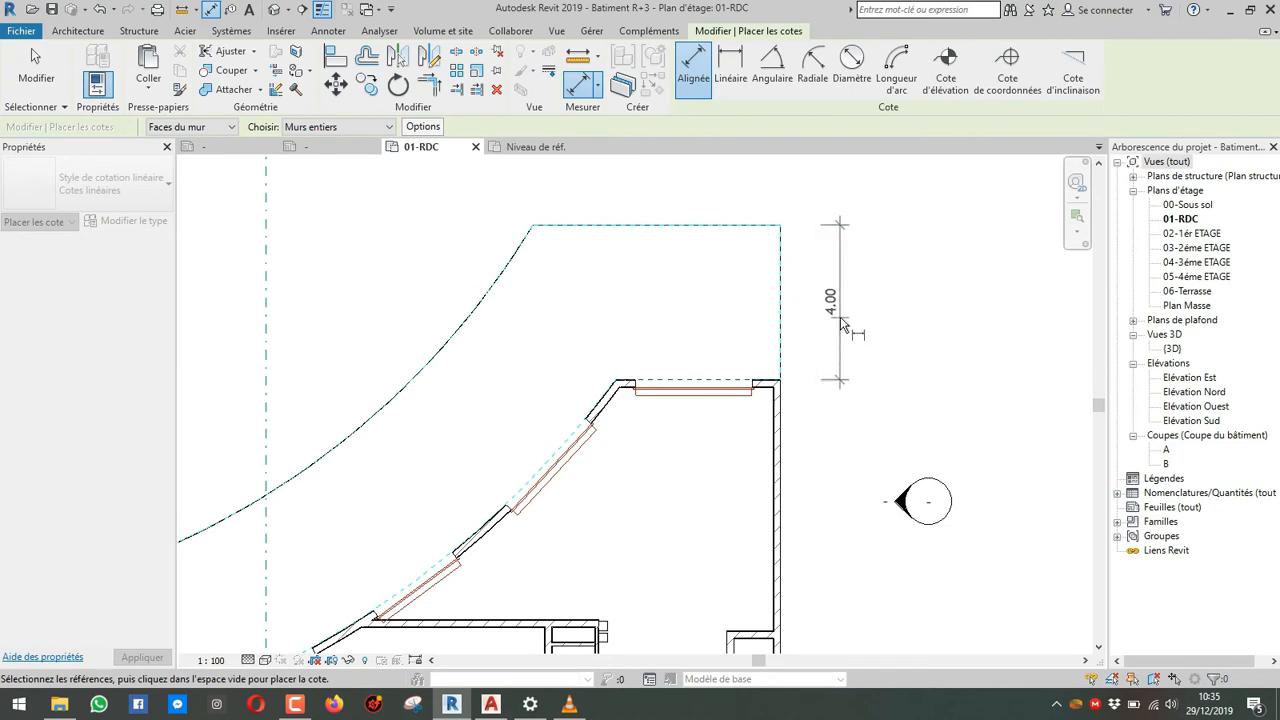
{"action": "scroll", "coordinate": [829, 337], "scroll_direction": "down", "scroll_amount": 3}
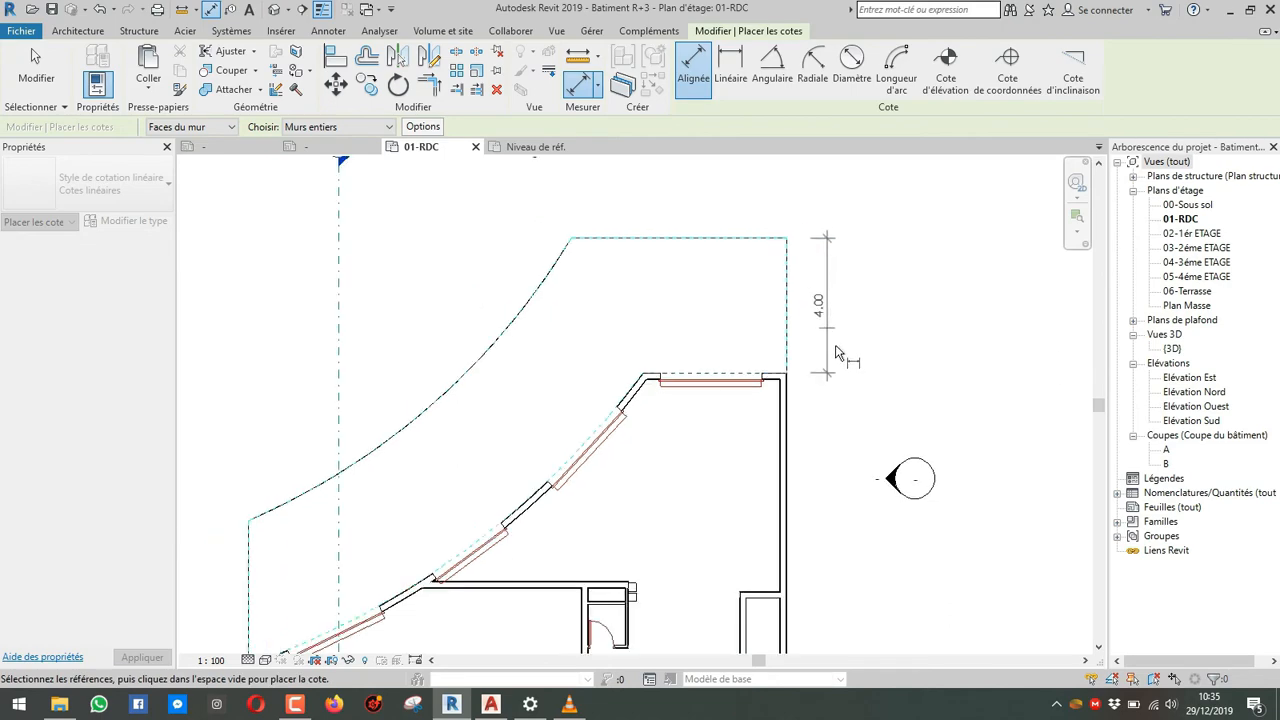
{"action": "middle_click_drag", "start_coordinate": [838, 365], "coordinate": [749, 238]}
{"action": "scroll", "coordinate": [717, 444], "scroll_direction": "up", "scroll_amount": 3}
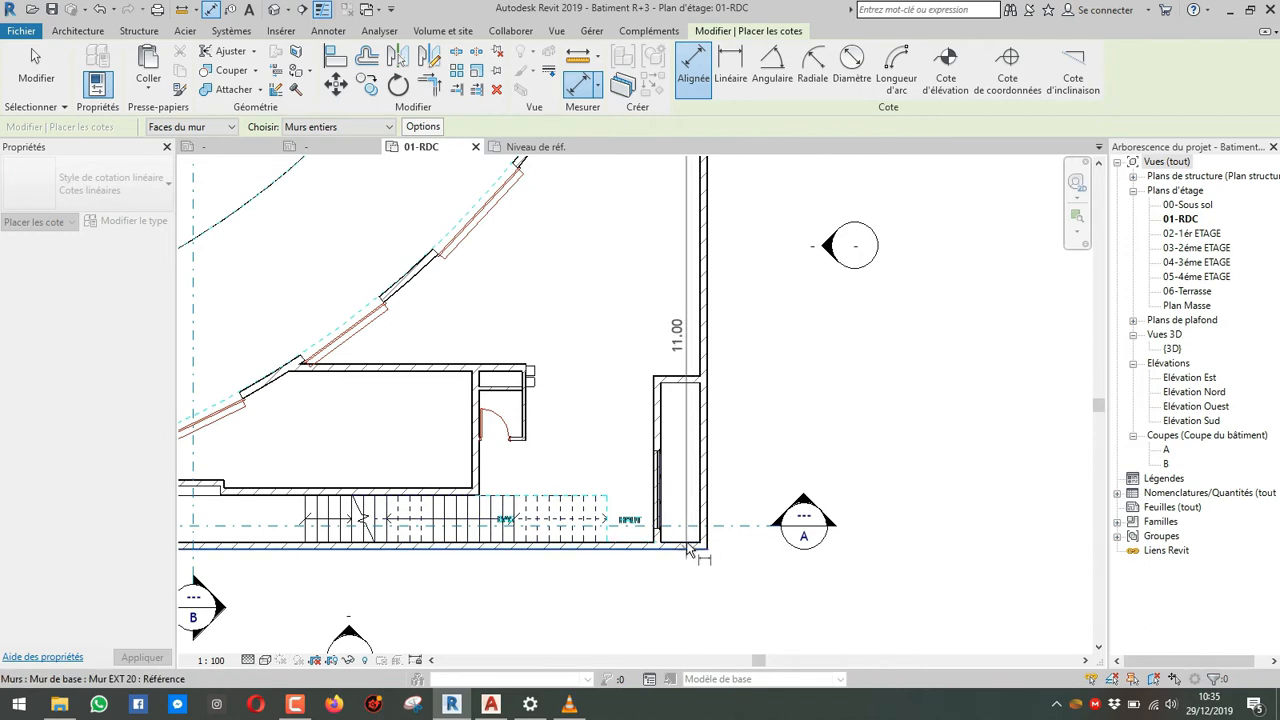
{"action": "left_click", "coordinate": [688, 548]}
{"action": "left_click", "coordinate": [688, 390]}
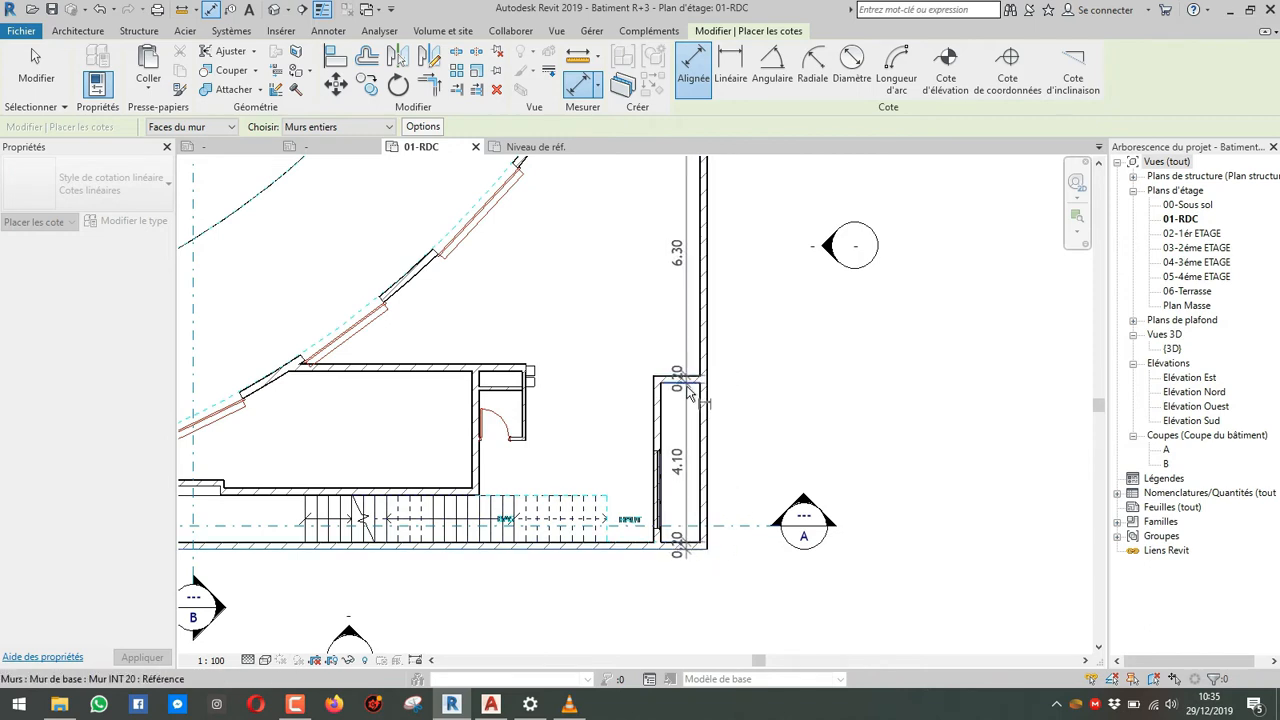
{"action": "left_click", "coordinate": [684, 380]}
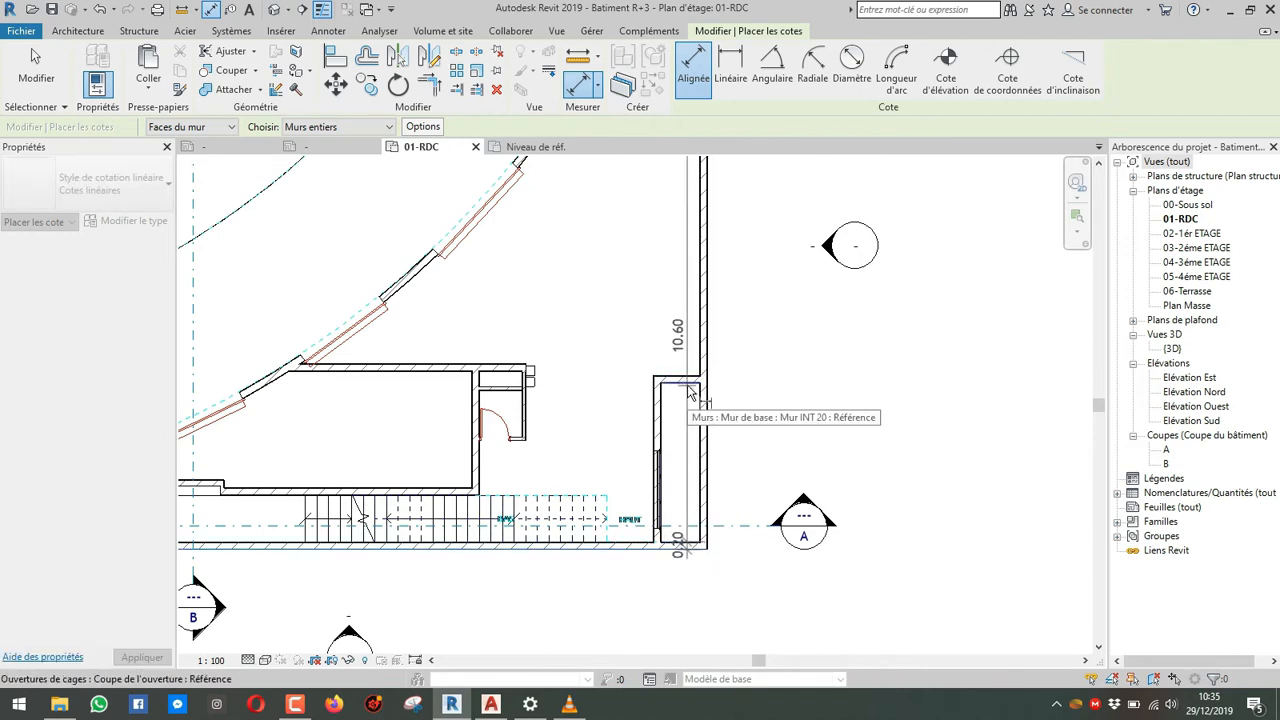
{"action": "scroll", "coordinate": [686, 383], "scroll_direction": "up", "scroll_amount": 4}
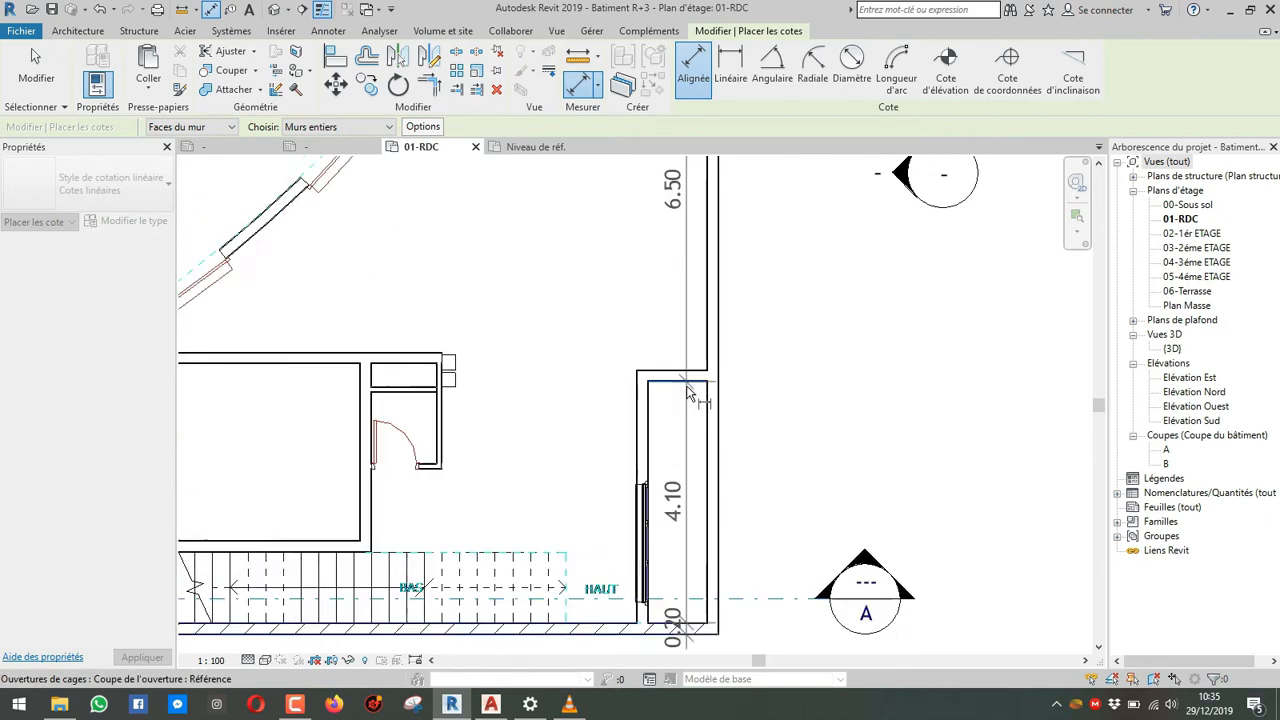
{"action": "scroll", "coordinate": [800, 375], "scroll_direction": "down", "scroll_amount": 4}
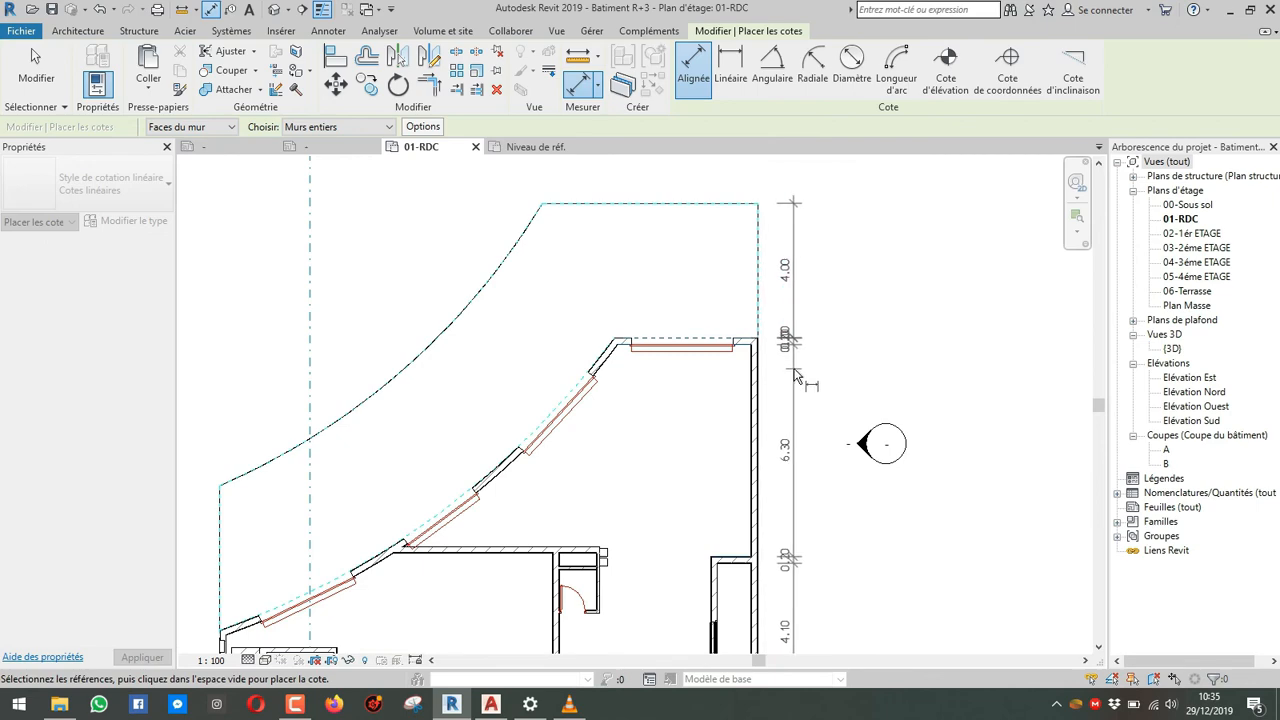
{"action": "left_click", "coordinate": [785, 375]}
{"action": "scroll", "coordinate": [800, 321], "scroll_direction": "up", "scroll_amount": 4}
{"action": "key", "text": "Escape"}
{"action": "key", "text": "Escape"}
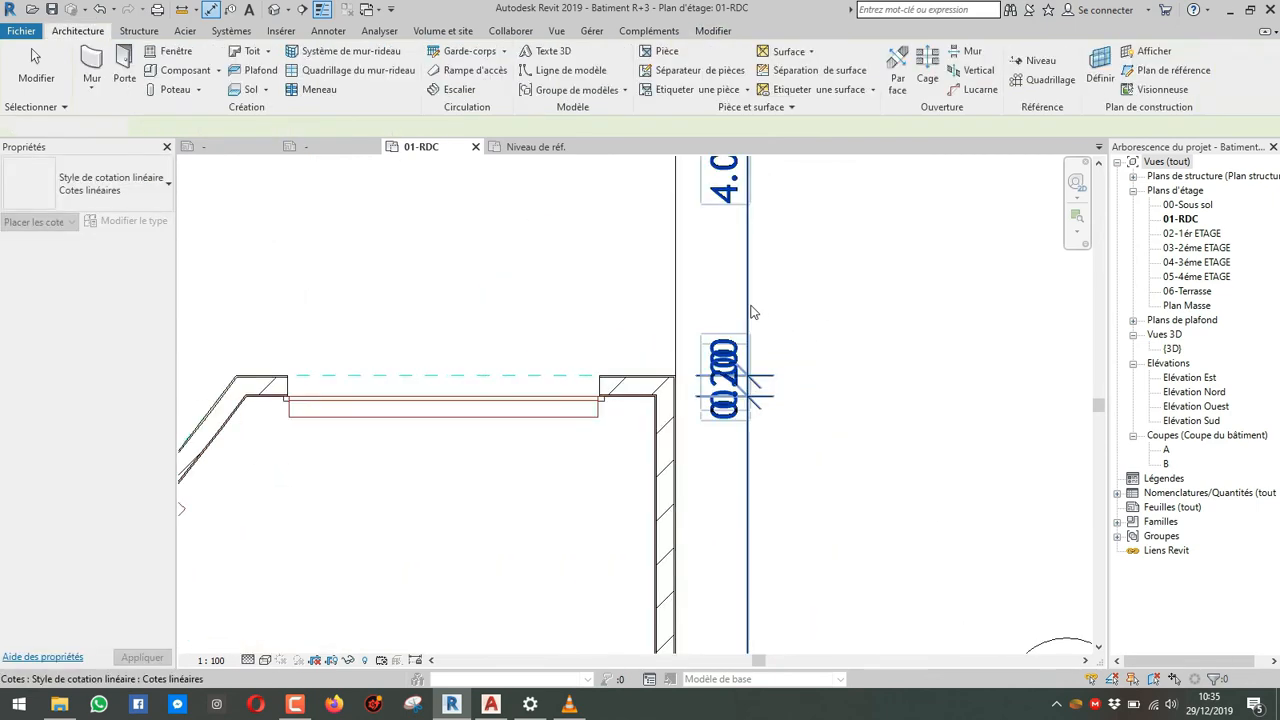
Step: Edit the chain's witness lines to remove the duplicate 0.20 segment at the upper exterior wall
{"action": "left_click", "coordinate": [750, 306]}
{"action": "left_click", "coordinate": [876, 70]}
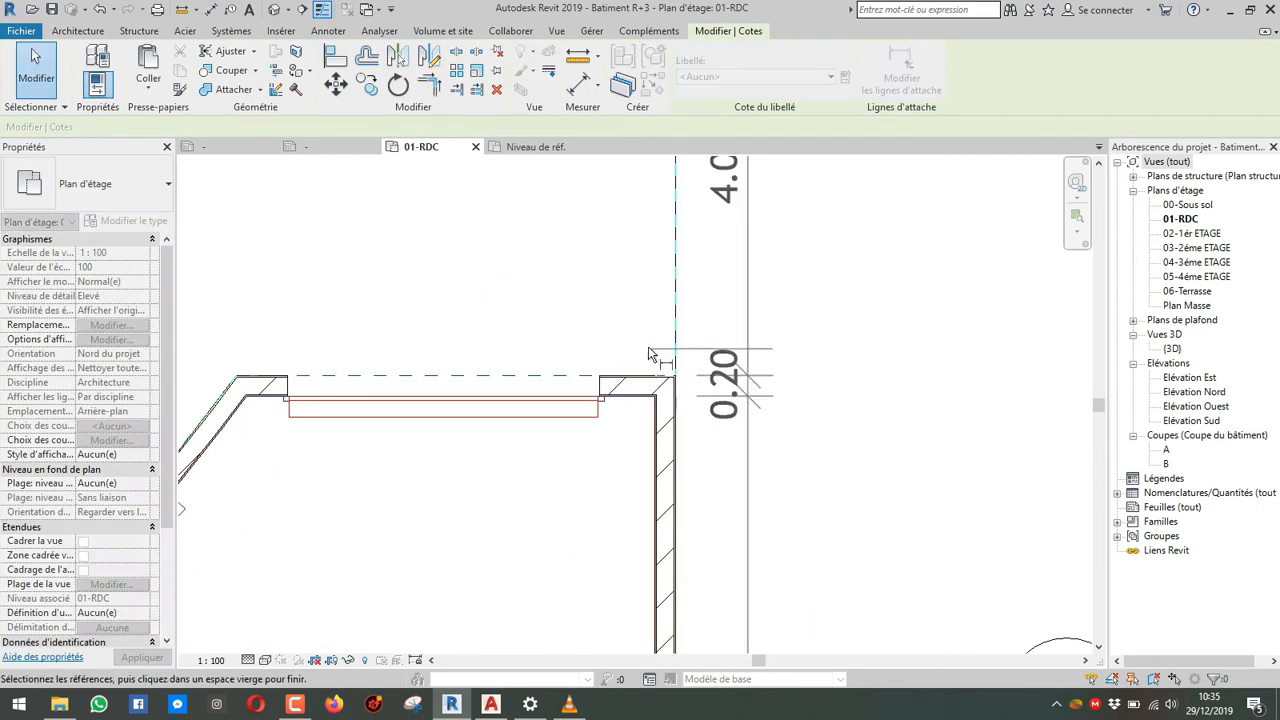
{"action": "key", "text": "Escape"}
{"action": "key", "text": "Escape"}
Step: Place an aligned dimension chain below the plan's lower wall, from the left exterior edge through the short Mur INT 20 wall to the right exterior wall
{"action": "scroll", "coordinate": [703, 398], "scroll_direction": "down", "scroll_amount": 6}
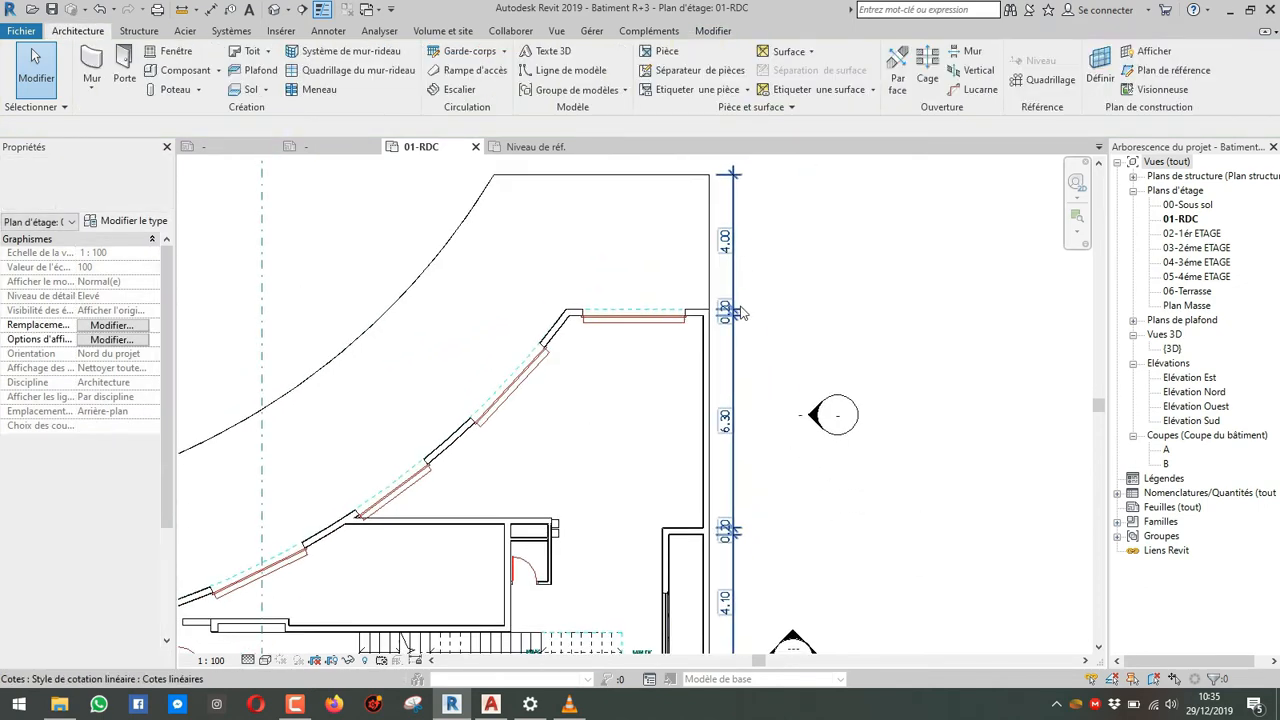
{"action": "middle_click_drag", "start_coordinate": [663, 371], "coordinate": [663, 367]}
{"action": "scroll", "coordinate": [665, 428], "scroll_direction": "down", "scroll_amount": 1}
{"action": "middle_click_drag", "start_coordinate": [665, 428], "coordinate": [694, 318]}
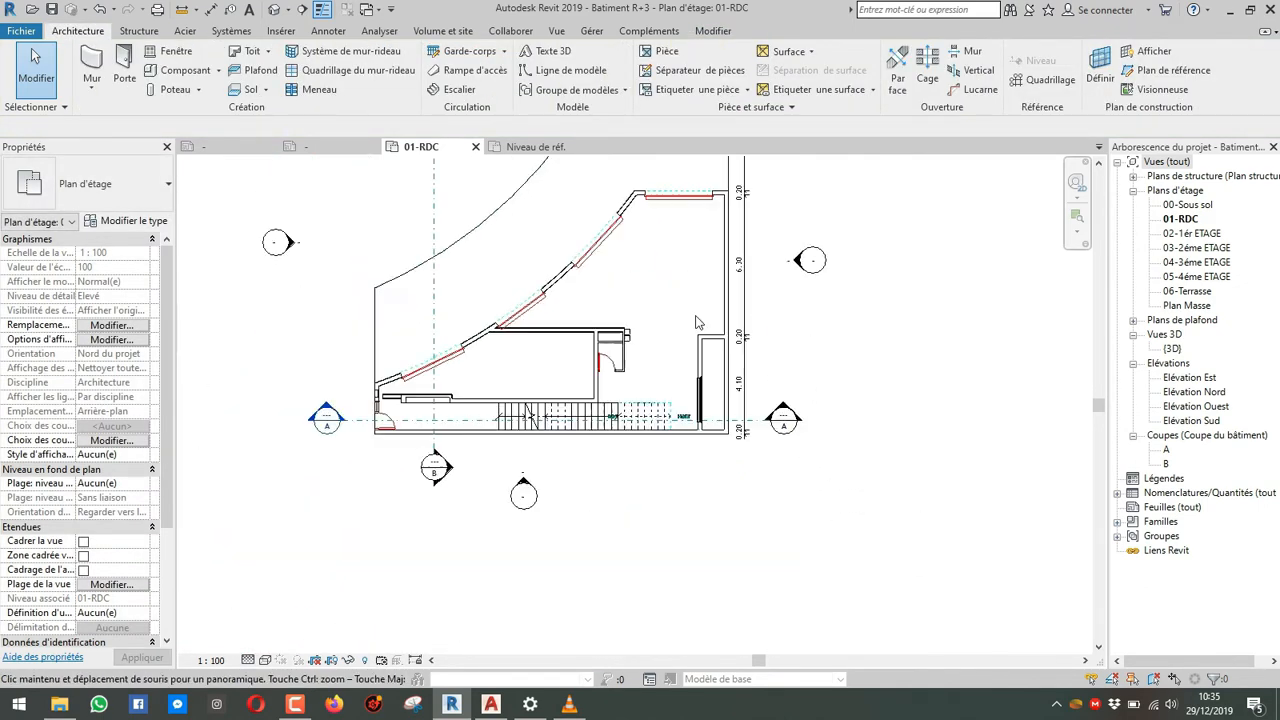
{"action": "scroll", "coordinate": [427, 444], "scroll_direction": "up", "scroll_amount": 3}
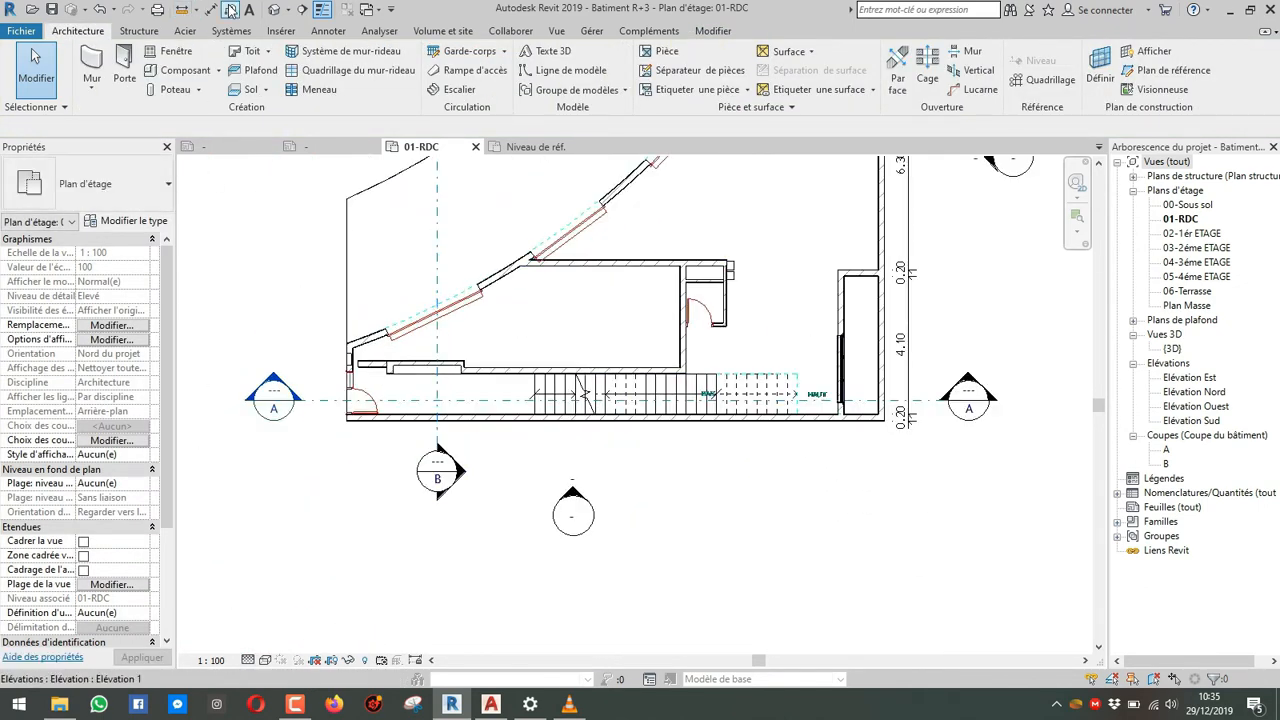
{"action": "key", "text": "d"}
{"action": "key", "text": "i"}
{"action": "scroll", "coordinate": [318, 428], "scroll_direction": "up", "scroll_amount": 2}
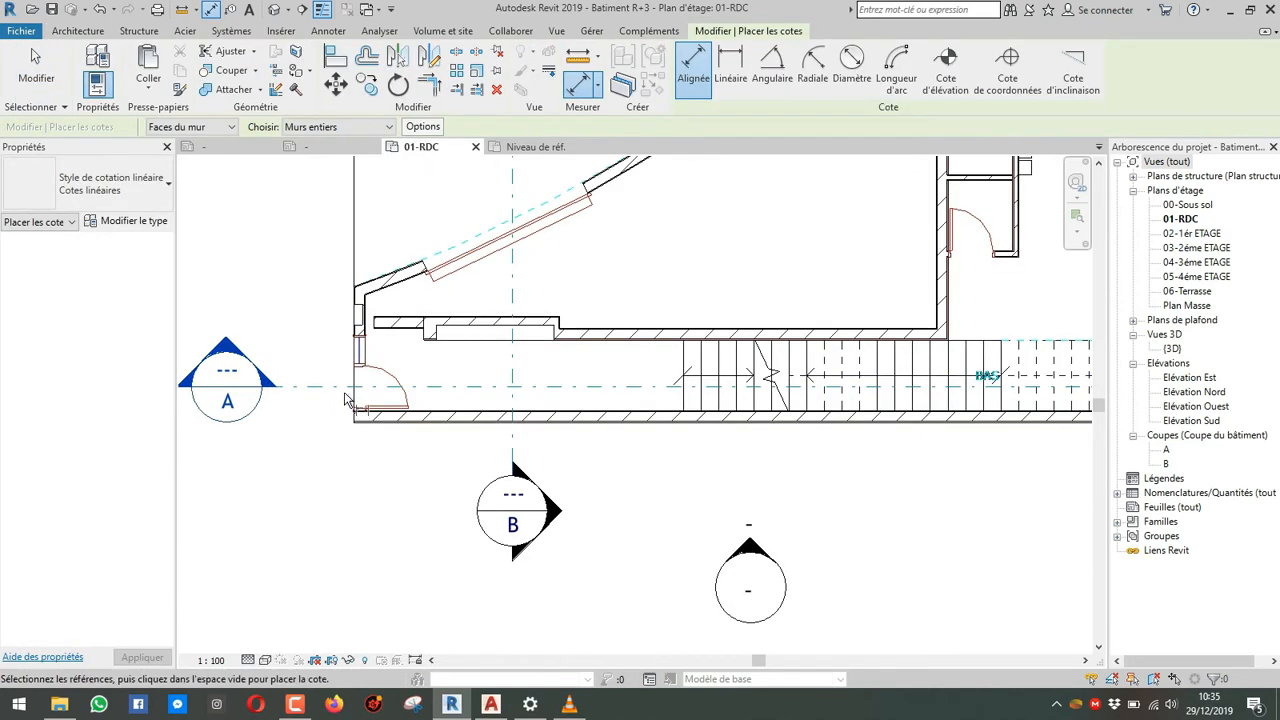
{"action": "left_click", "coordinate": [349, 248]}
{"action": "scroll", "coordinate": [652, 444], "scroll_direction": "down", "scroll_amount": 1}
{"action": "middle_click_drag", "start_coordinate": [652, 444], "coordinate": [456, 415]}
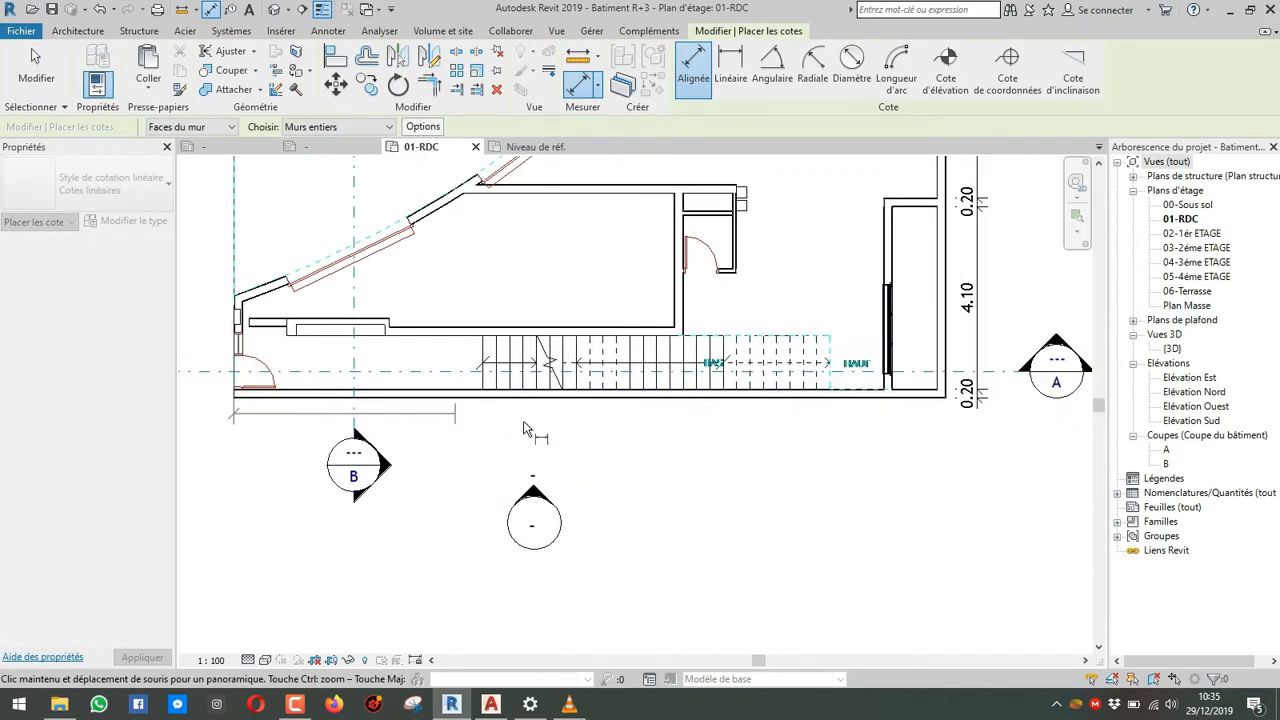
{"action": "scroll", "coordinate": [886, 405], "scroll_direction": "up", "scroll_amount": 3}
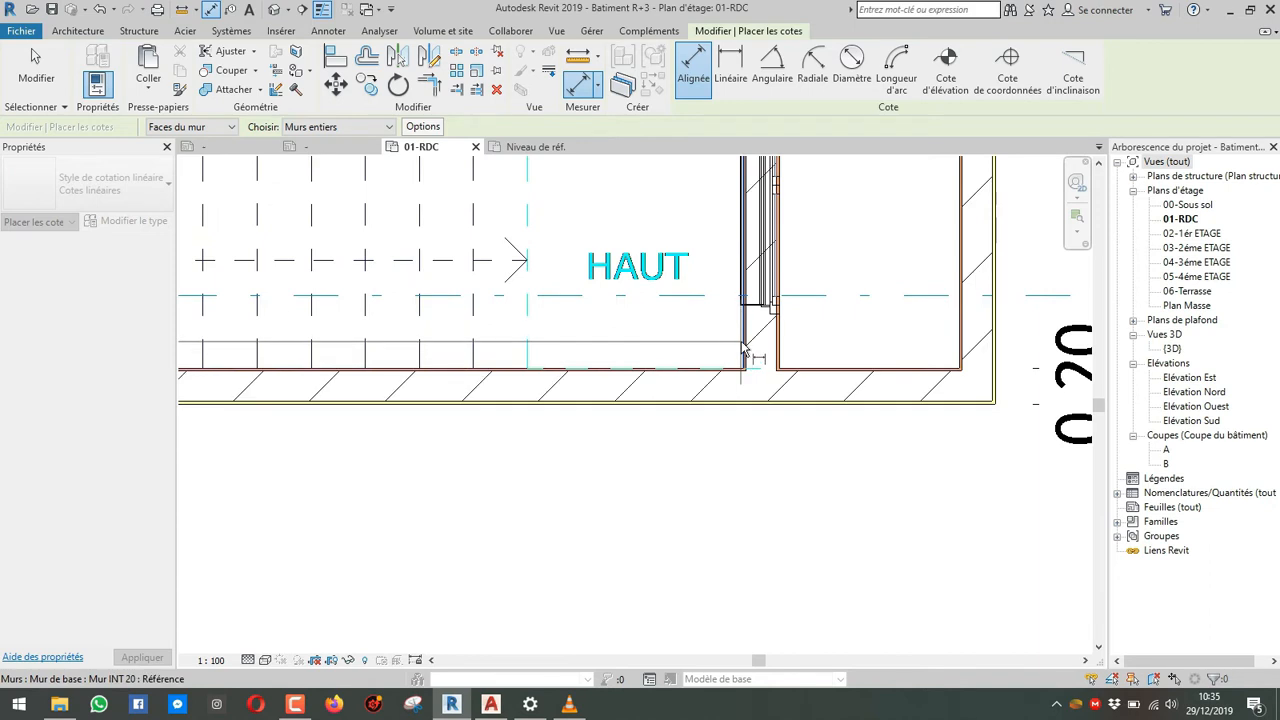
{"action": "left_click", "coordinate": [781, 349]}
{"action": "left_click", "coordinate": [994, 343]}
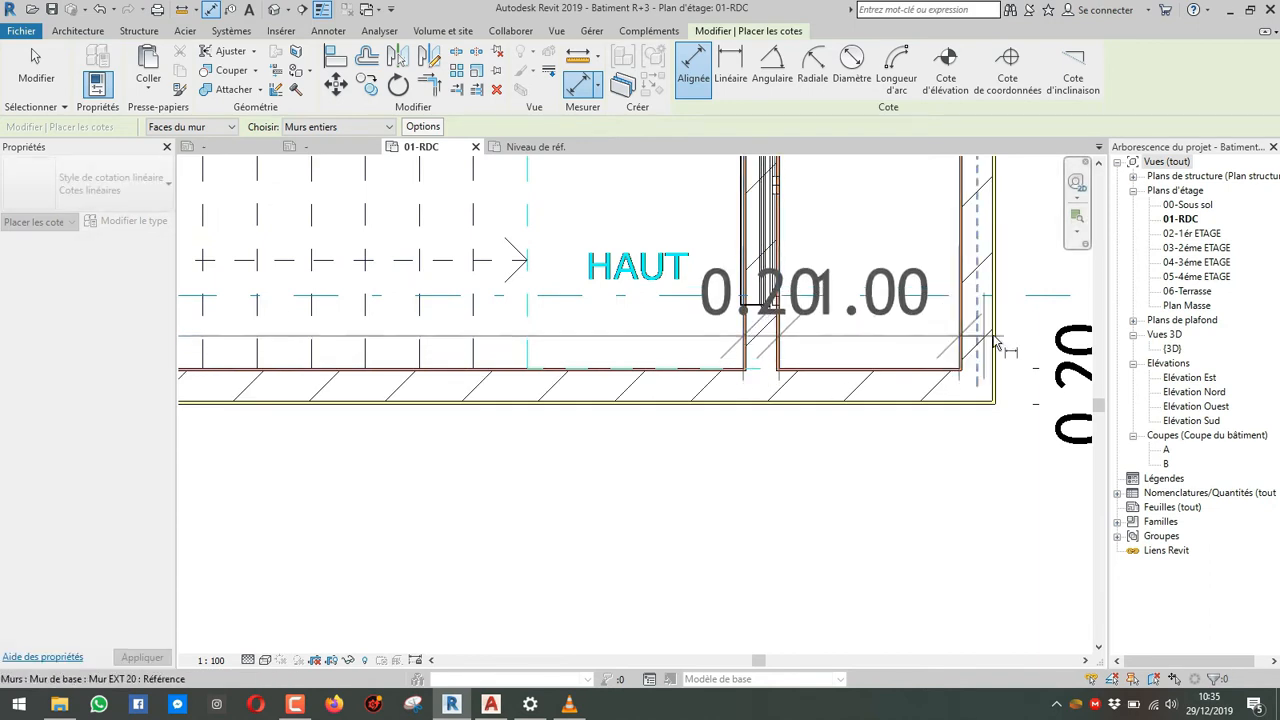
{"action": "left_click", "coordinate": [1005, 339]}
{"action": "left_click", "coordinate": [892, 505]}
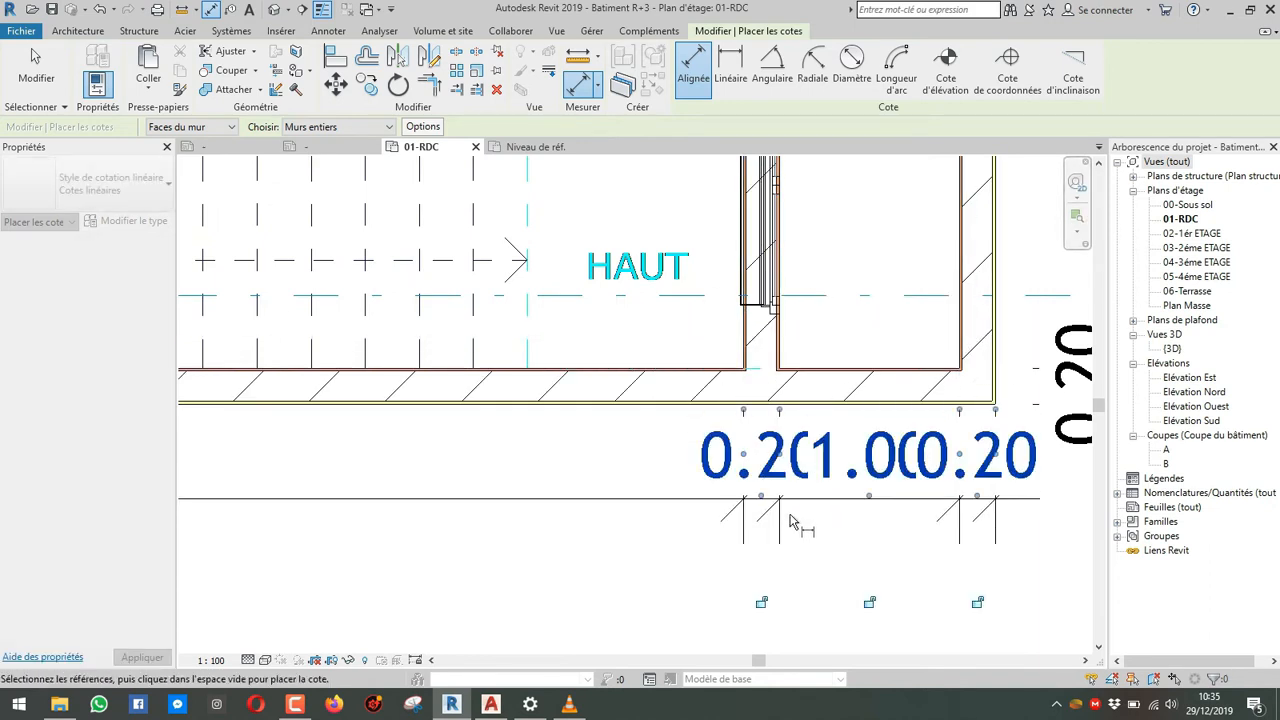
{"action": "scroll", "coordinate": [752, 510], "scroll_direction": "down", "scroll_amount": 2}
{"action": "key", "text": "Escape"}
{"action": "key", "text": "Escape"}
Step: Move the crowded 0.20 dimension texts around the plan's lower-right corner clear of the neighbouring texts and witness lines
{"action": "scroll", "coordinate": [773, 485], "scroll_direction": "up", "scroll_amount": 2}
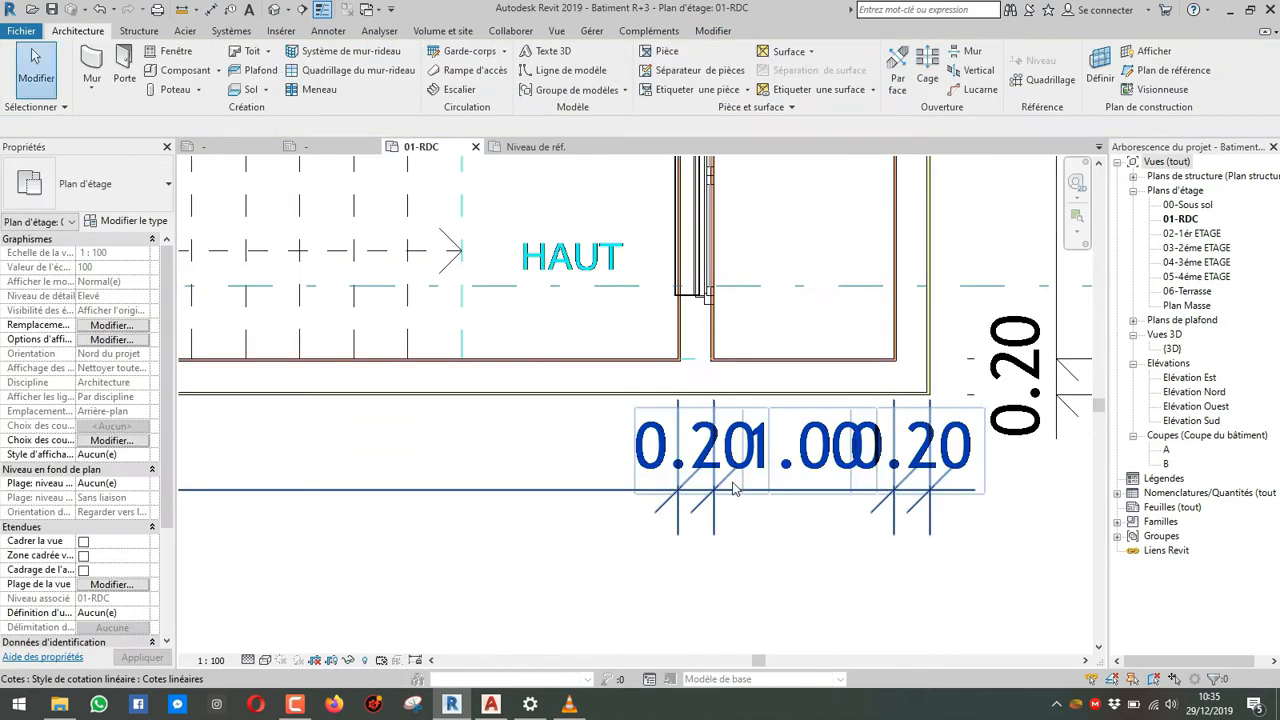
{"action": "left_click", "coordinate": [703, 480]}
{"action": "left_click_drag", "start_coordinate": [703, 480], "coordinate": [663, 478]}
{"action": "middle_click_drag", "start_coordinate": [663, 478], "coordinate": [413, 478]}
{"action": "left_click_drag", "start_coordinate": [667, 485], "coordinate": [757, 461]}
{"action": "key", "text": "Escape"}
{"action": "scroll", "coordinate": [757, 500], "scroll_direction": "up", "scroll_amount": 2}
Step: Select all instances of this linear dimension style in the entire project and change their type to Cotation 1.100
{"action": "left_click", "coordinate": [757, 458]}
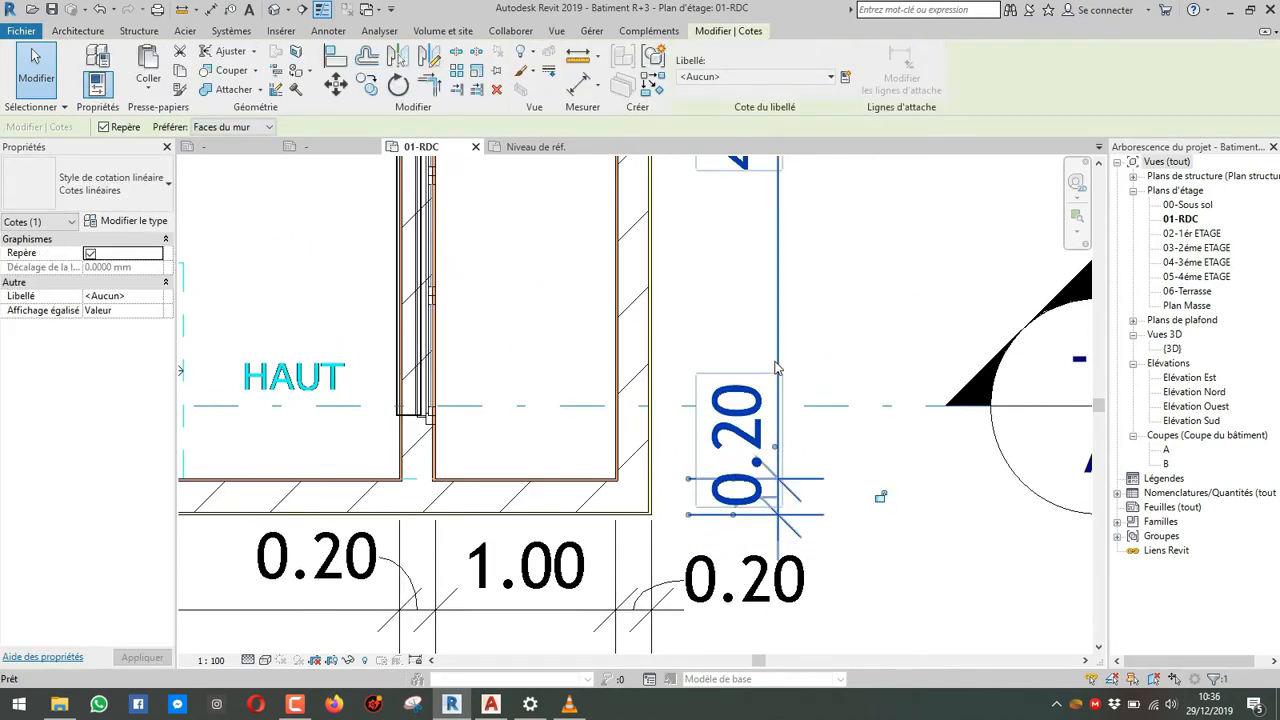
{"action": "right_click", "coordinate": [780, 346]}
{"action": "mouse_move", "coordinate": [900, 501]}
{"action": "left_click", "coordinate": [1100, 518]}
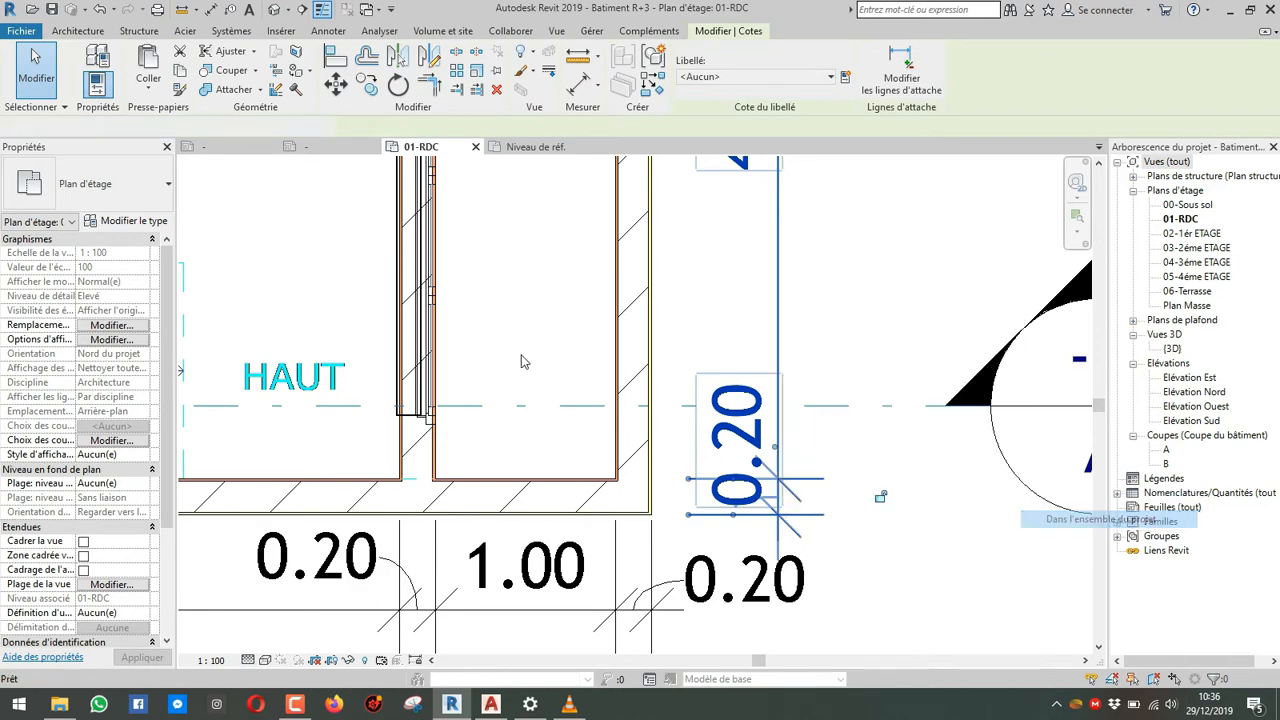
{"action": "left_click", "coordinate": [103, 197]}
{"action": "left_click", "coordinate": [60, 260]}
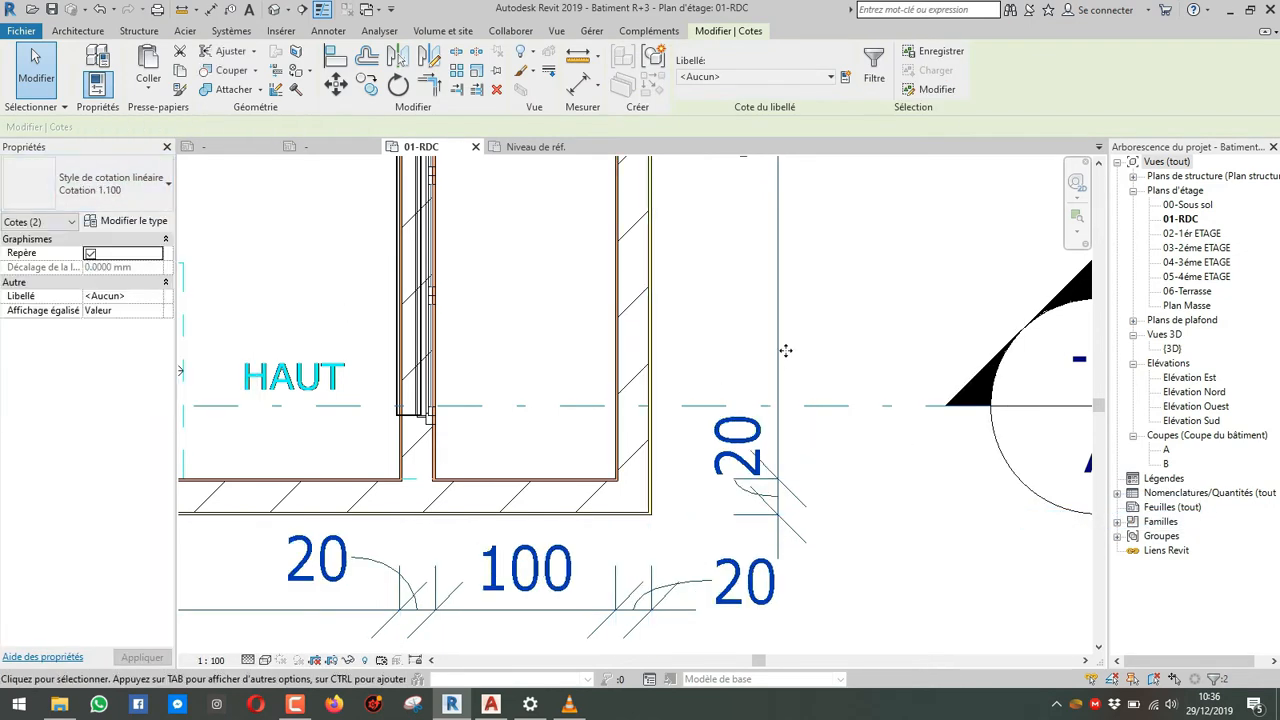
{"action": "left_click", "coordinate": [815, 379]}
{"action": "scroll", "coordinate": [819, 379], "scroll_direction": "down", "scroll_amount": 3}
{"action": "scroll", "coordinate": [540, 452], "scroll_direction": "up", "scroll_amount": 4}
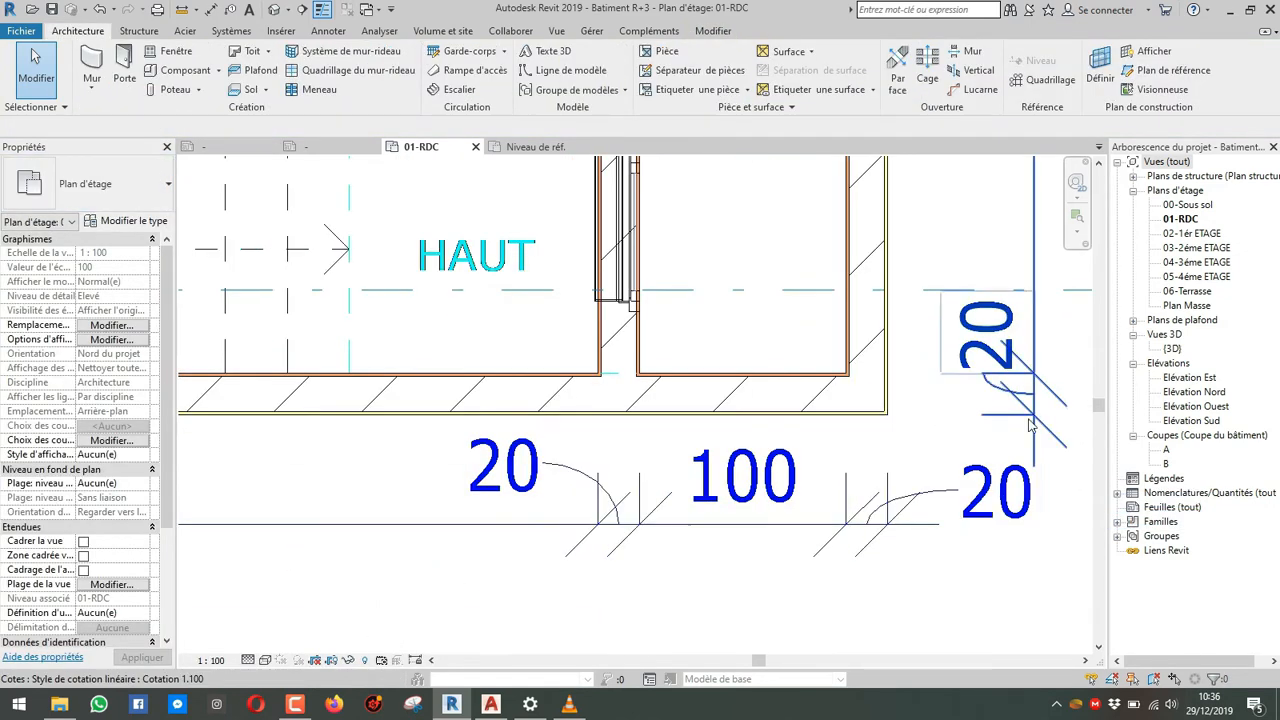
{"action": "scroll", "coordinate": [884, 392], "scroll_direction": "down", "scroll_amount": 3}
{"action": "scroll", "coordinate": [885, 397], "scroll_direction": "down", "scroll_amount": 4}
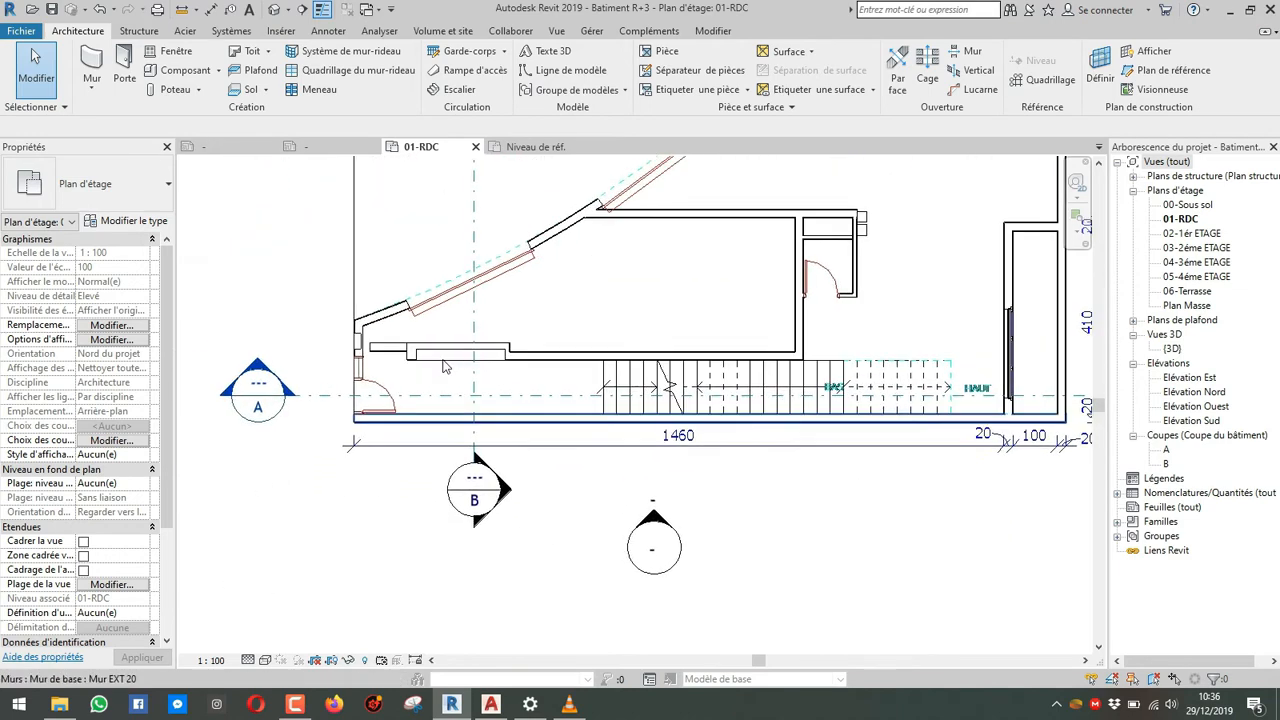
Step: Place aligned dimensions across the widths of the two lowest garage doors on the angled facade
{"action": "middle_click_drag", "start_coordinate": [439, 277], "coordinate": [437, 397]}
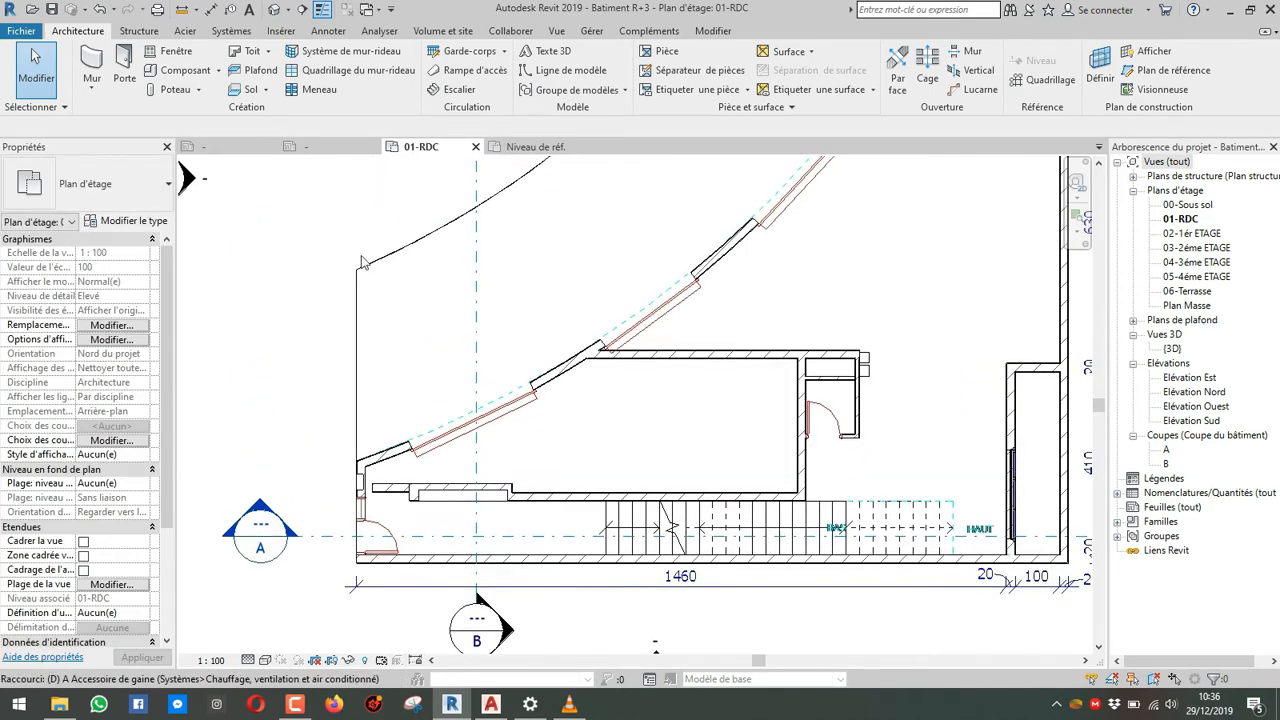
{"action": "scroll", "coordinate": [416, 454], "scroll_direction": "up", "scroll_amount": 3}
{"action": "left_click", "coordinate": [411, 449]}
{"action": "left_click", "coordinate": [624, 343]}
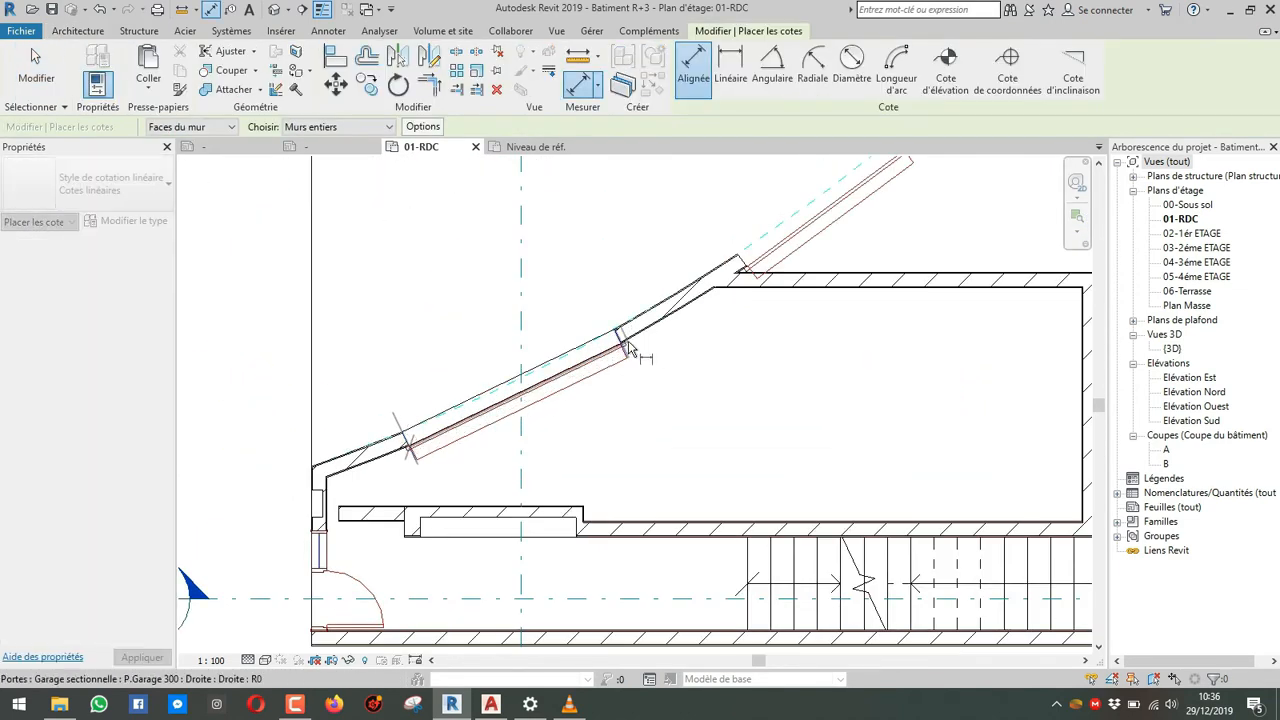
{"action": "left_click", "coordinate": [598, 322]}
{"action": "middle_click_drag", "start_coordinate": [598, 322], "coordinate": [443, 445]}
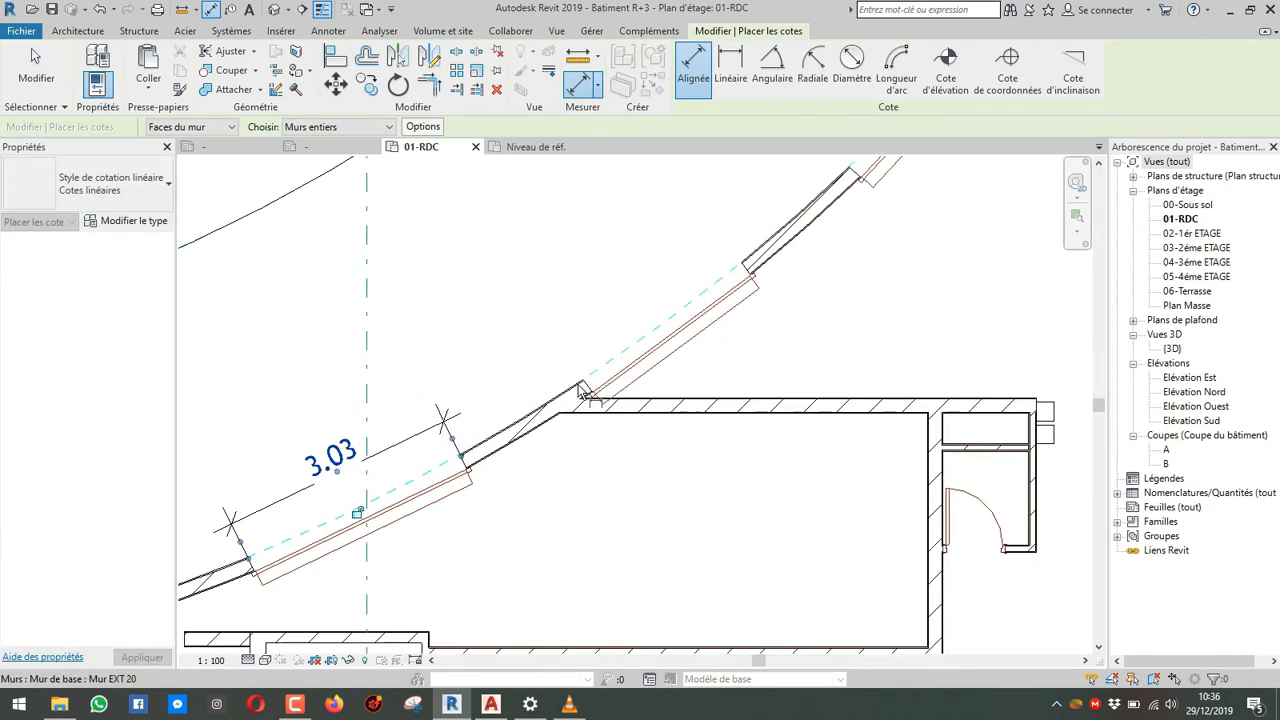
{"action": "left_click", "coordinate": [750, 278]}
{"action": "left_click", "coordinate": [685, 246]}
{"action": "middle_click_drag", "start_coordinate": [686, 248], "coordinate": [303, 530]}
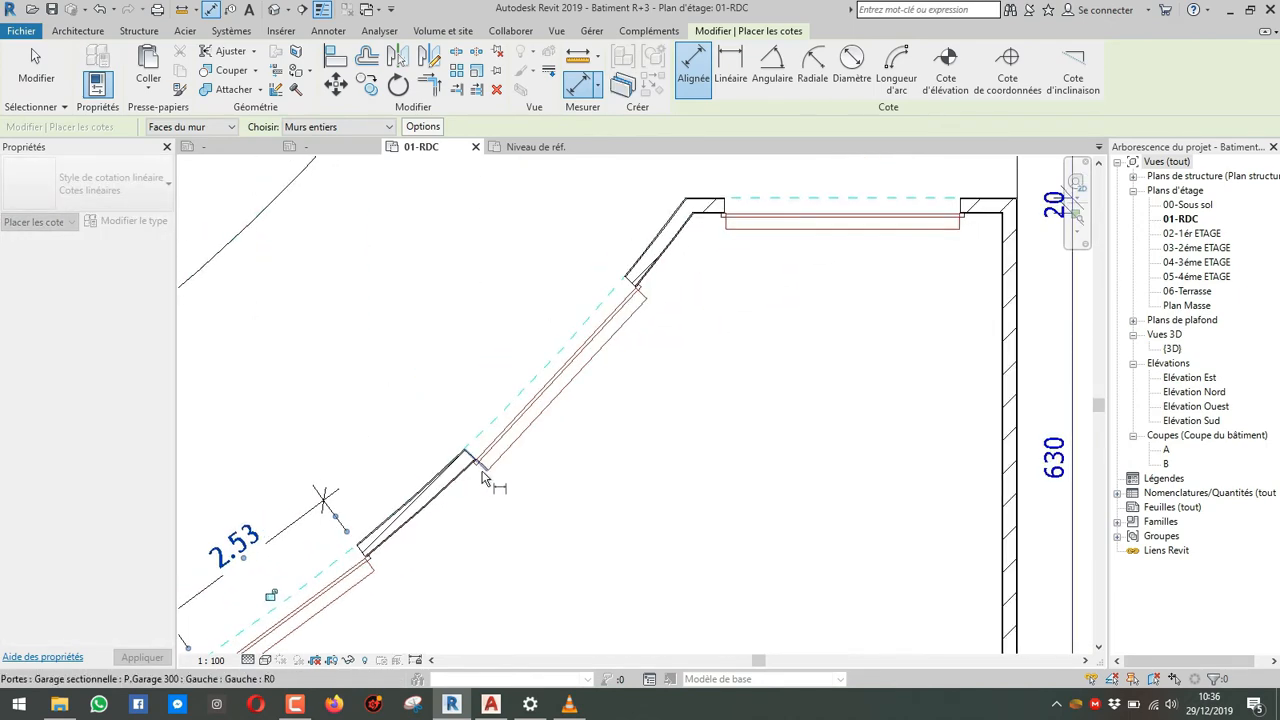
Step: Dimension the widths of the upper garage door on the angled facade and the garage door in the upper horizontal wall
{"action": "left_click", "coordinate": [476, 461]}
{"action": "left_click", "coordinate": [634, 289]}
{"action": "left_click", "coordinate": [497, 316]}
{"action": "middle_click_drag", "start_coordinate": [497, 316], "coordinate": [362, 464]}
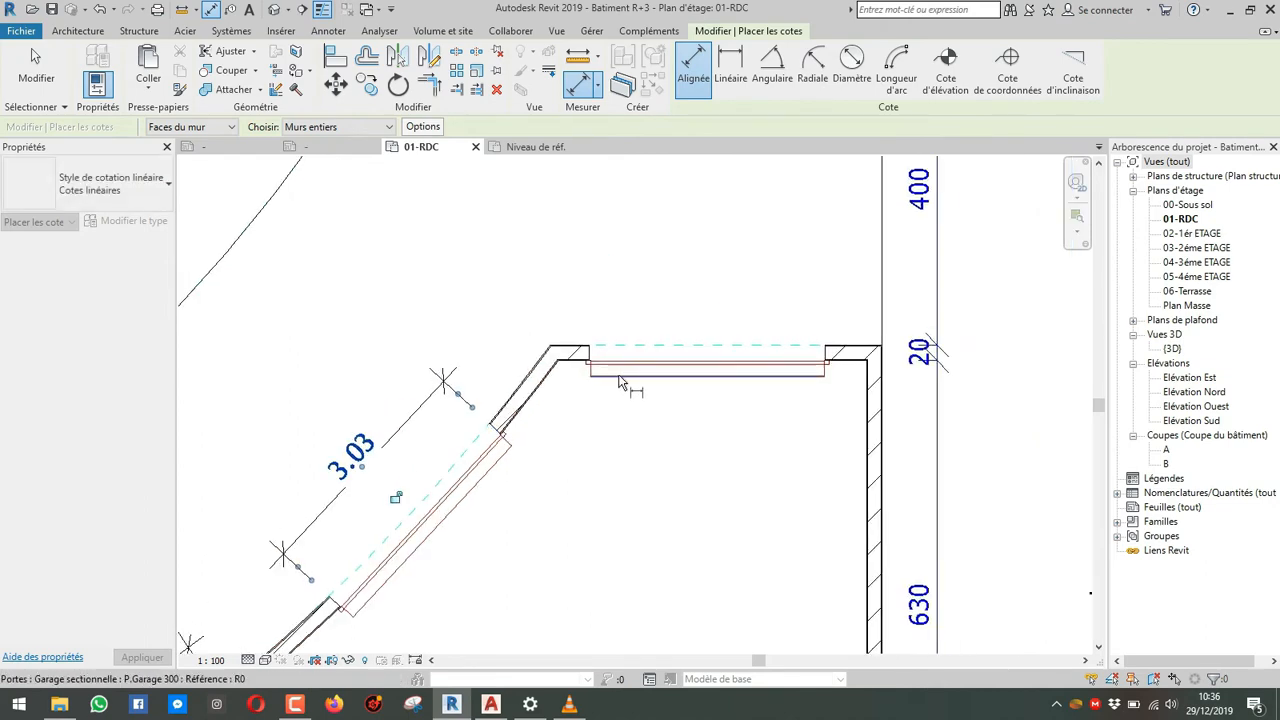
{"action": "left_click", "coordinate": [592, 372]}
{"action": "left_click", "coordinate": [826, 371]}
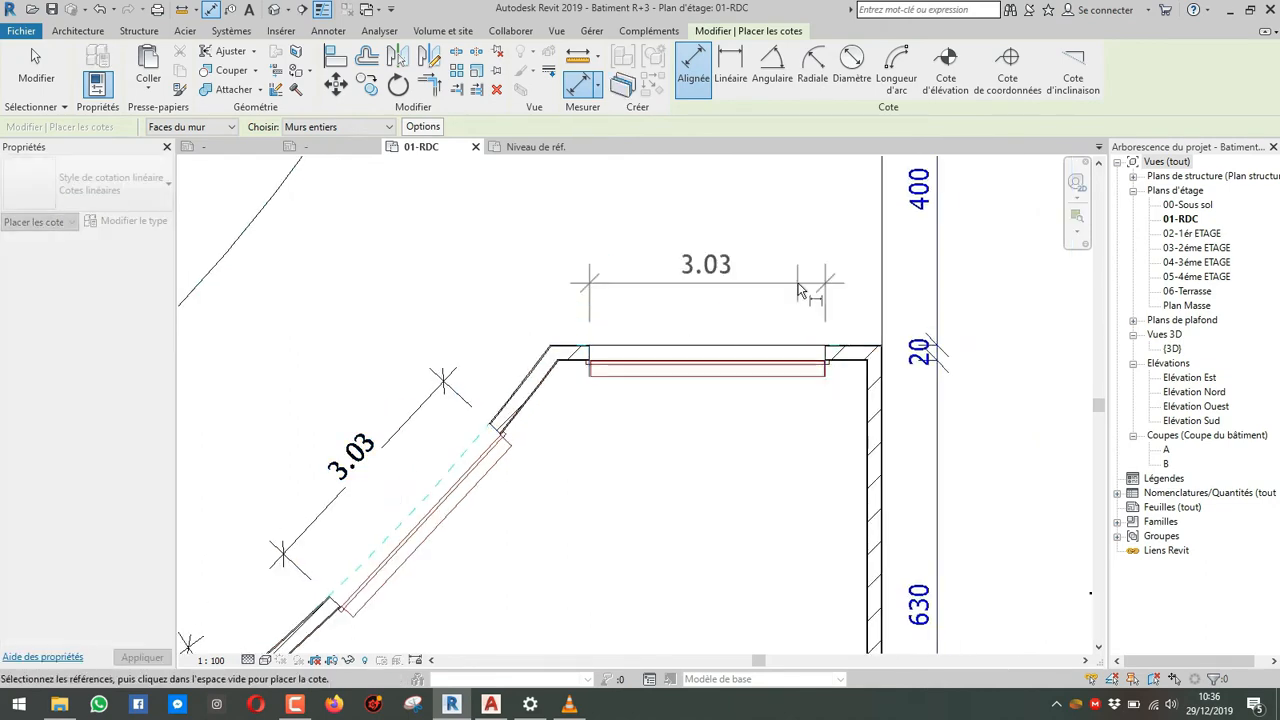
{"action": "left_click", "coordinate": [785, 306]}
{"action": "key", "text": "Escape"}
Step: Set the width (Largeur) of the P.Garage 300 door type to 2.97
{"action": "double_click", "coordinate": [705, 350]}
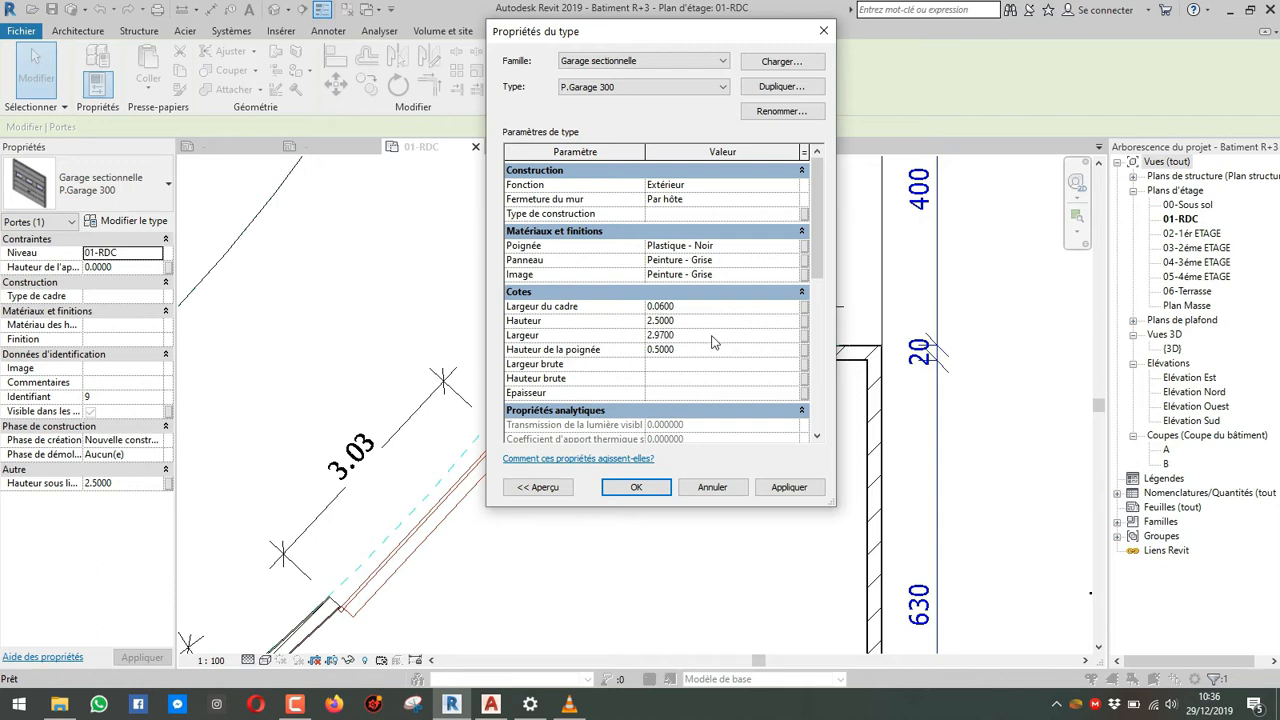
{"action": "key", "text": "Return"}
{"action": "left_click", "coordinate": [717, 442]}
Step: Adjust the width (Largeur) of the P.Garage 250 door type to give a dimensioned opening of 2.50
{"action": "scroll", "coordinate": [717, 443], "scroll_direction": "down", "scroll_amount": 1}
{"action": "middle_click_drag", "start_coordinate": [725, 450], "coordinate": [803, 286]}
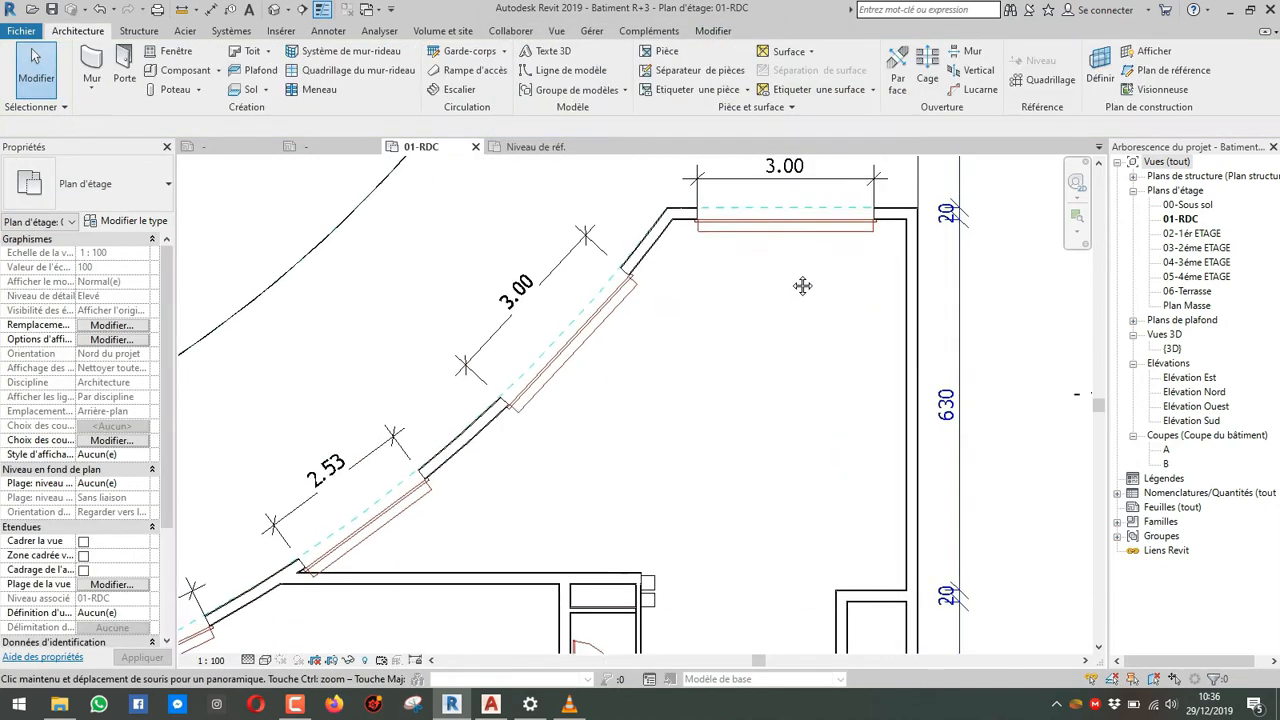
{"action": "middle_click_drag", "start_coordinate": [474, 421], "coordinate": [567, 286]}
{"action": "left_click", "coordinate": [445, 380]}
{"action": "left_click", "coordinate": [133, 220]}
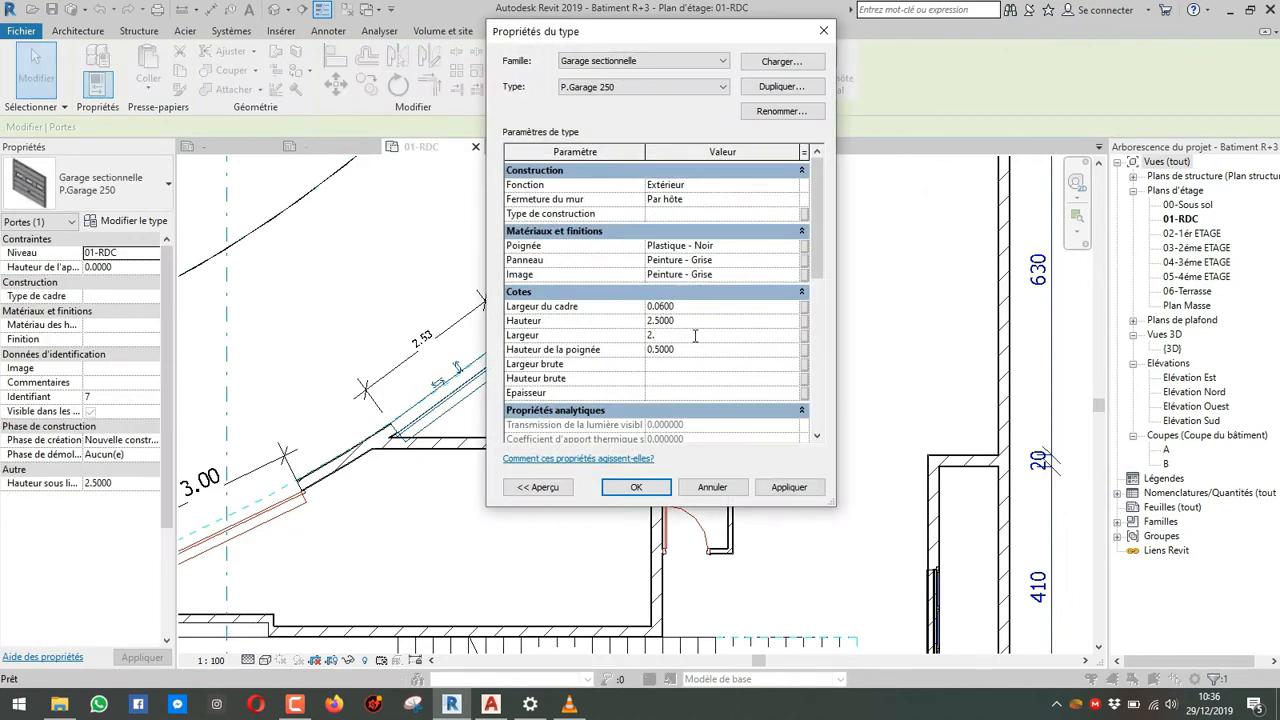
{"action": "key", "text": "Return"}
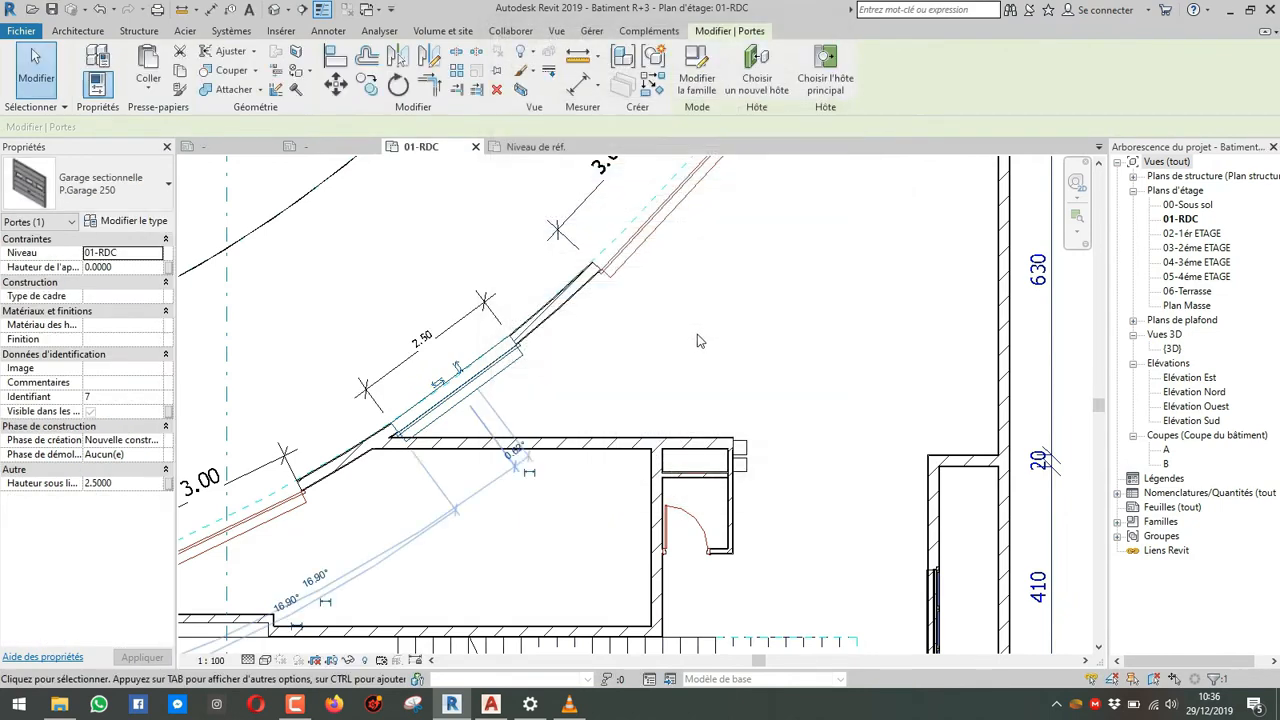
{"action": "left_click", "coordinate": [461, 254]}
Step: Add an aligned dimension from the lowest garage door's edge to the facade's left corner, in line with the door's 3.00 dimension
{"action": "scroll", "coordinate": [558, 394], "scroll_direction": "down", "scroll_amount": 2}
{"action": "middle_click_drag", "start_coordinate": [558, 395], "coordinate": [578, 500]}
{"action": "middle_click_drag", "start_coordinate": [629, 443], "coordinate": [651, 278]}
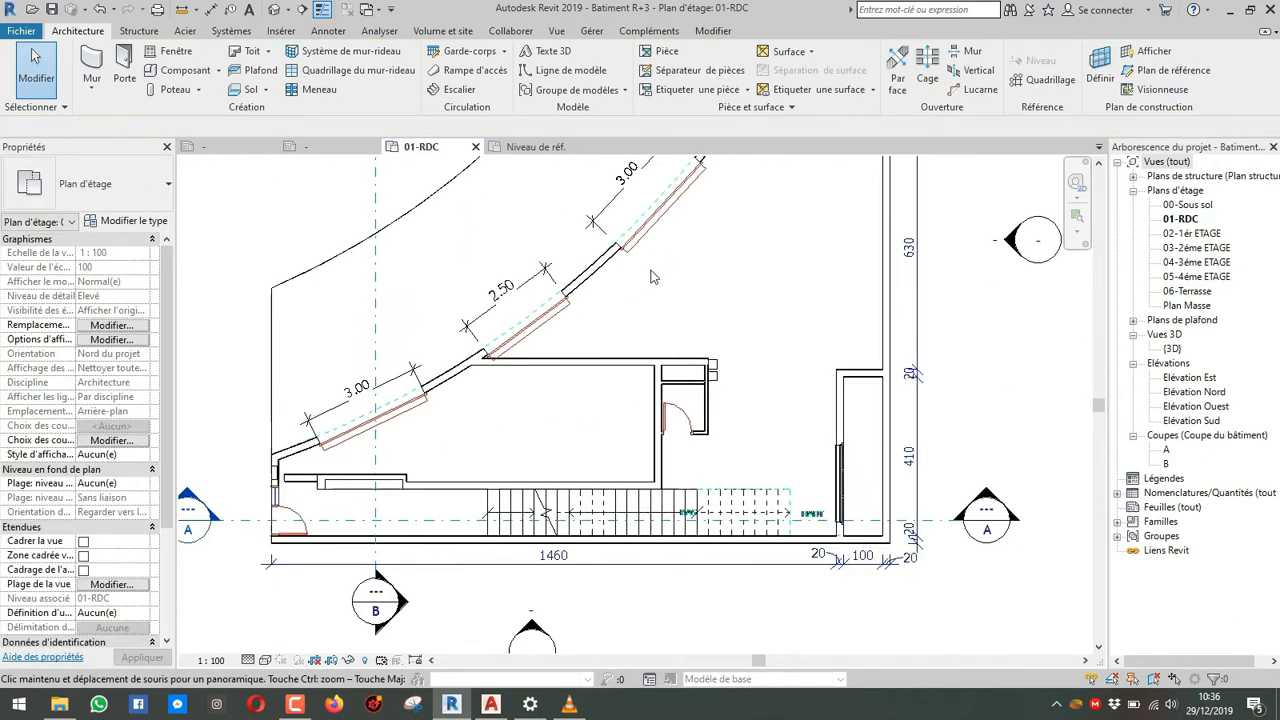
{"action": "key", "text": "d"}
{"action": "key", "text": "i"}
{"action": "scroll", "coordinate": [285, 462], "scroll_direction": "up", "scroll_amount": 3}
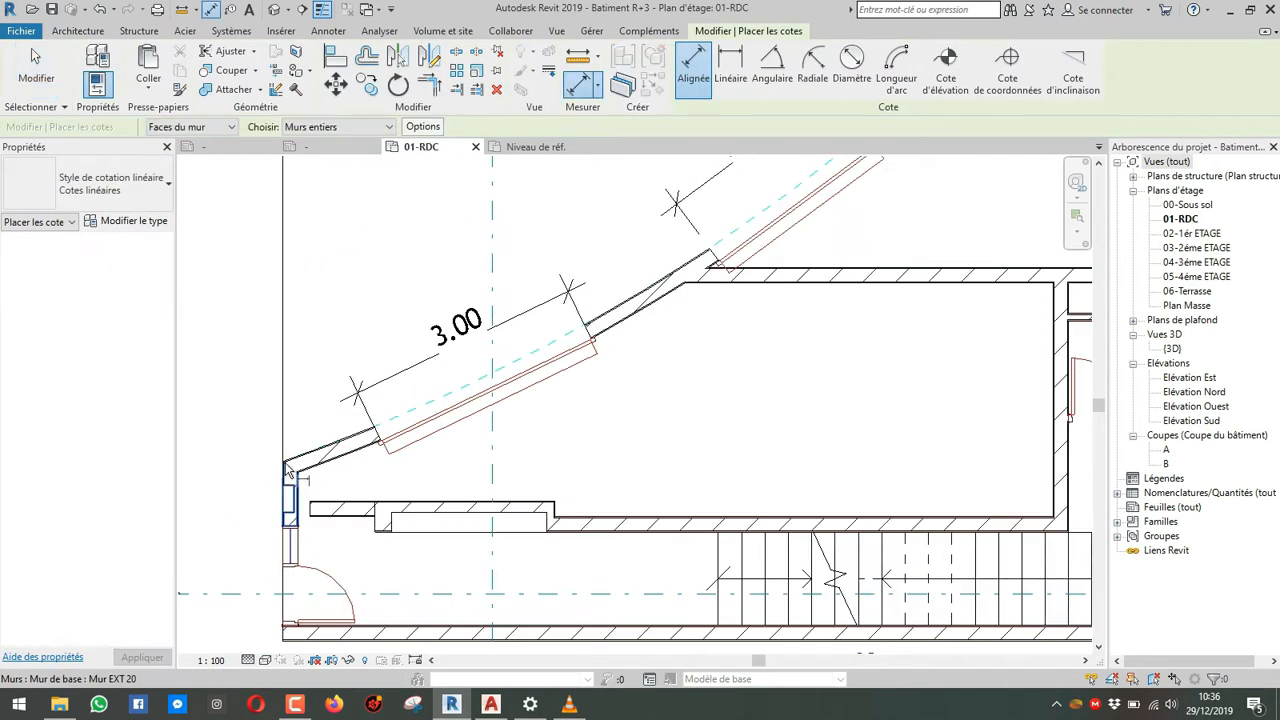
{"action": "left_click", "coordinate": [375, 439]}
{"action": "left_click", "coordinate": [285, 462]}
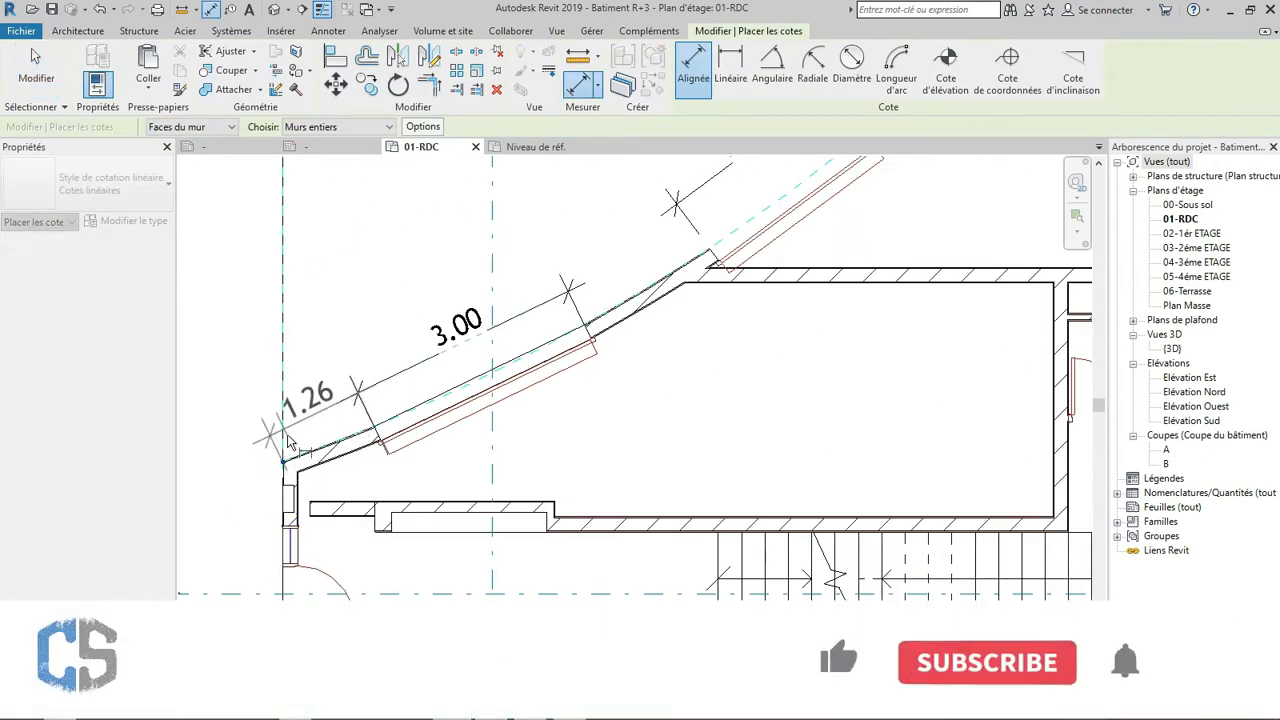
{"action": "left_click", "coordinate": [294, 428]}
{"action": "middle_click_drag", "start_coordinate": [405, 437], "coordinate": [248, 520]}
{"action": "key", "text": "Escape"}
Step: Try to extend the lowest garage door's dimension to the next garage door by editing its witness lines
{"action": "left_click", "coordinate": [372, 392]}
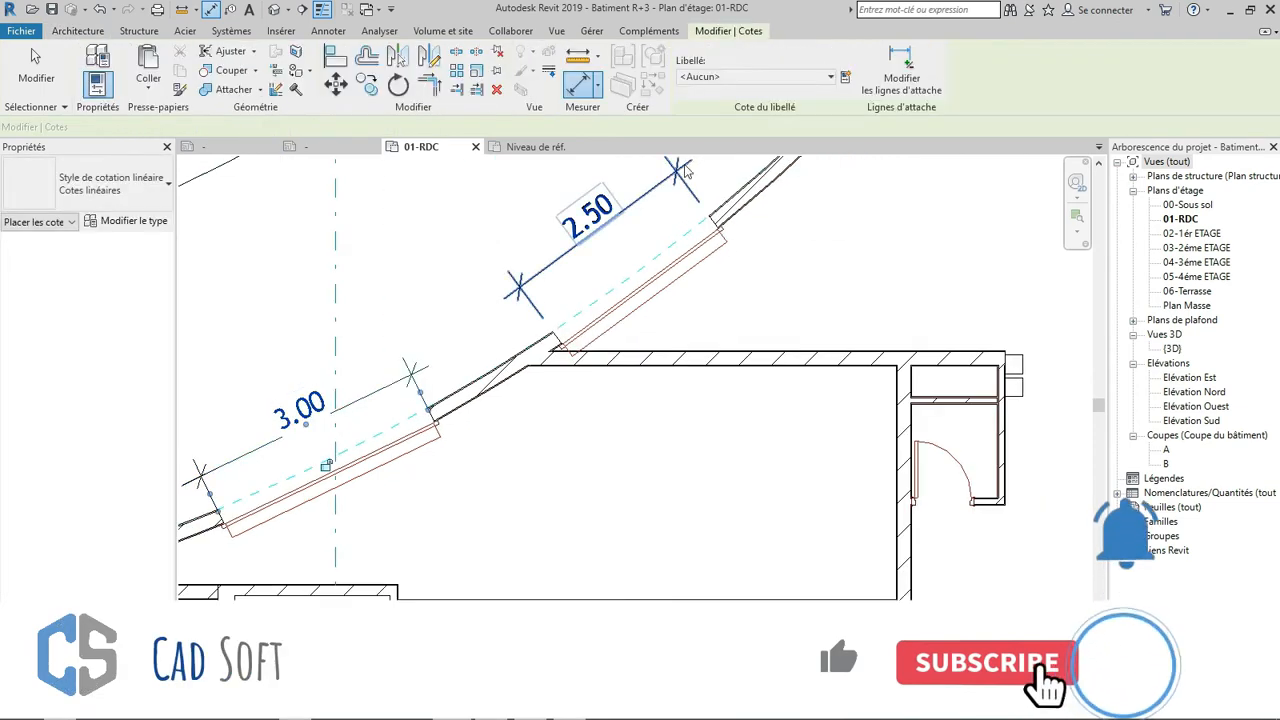
{"action": "left_click", "coordinate": [906, 76]}
{"action": "left_click", "coordinate": [557, 342]}
{"action": "middle_click_drag", "start_coordinate": [666, 283], "coordinate": [429, 403]}
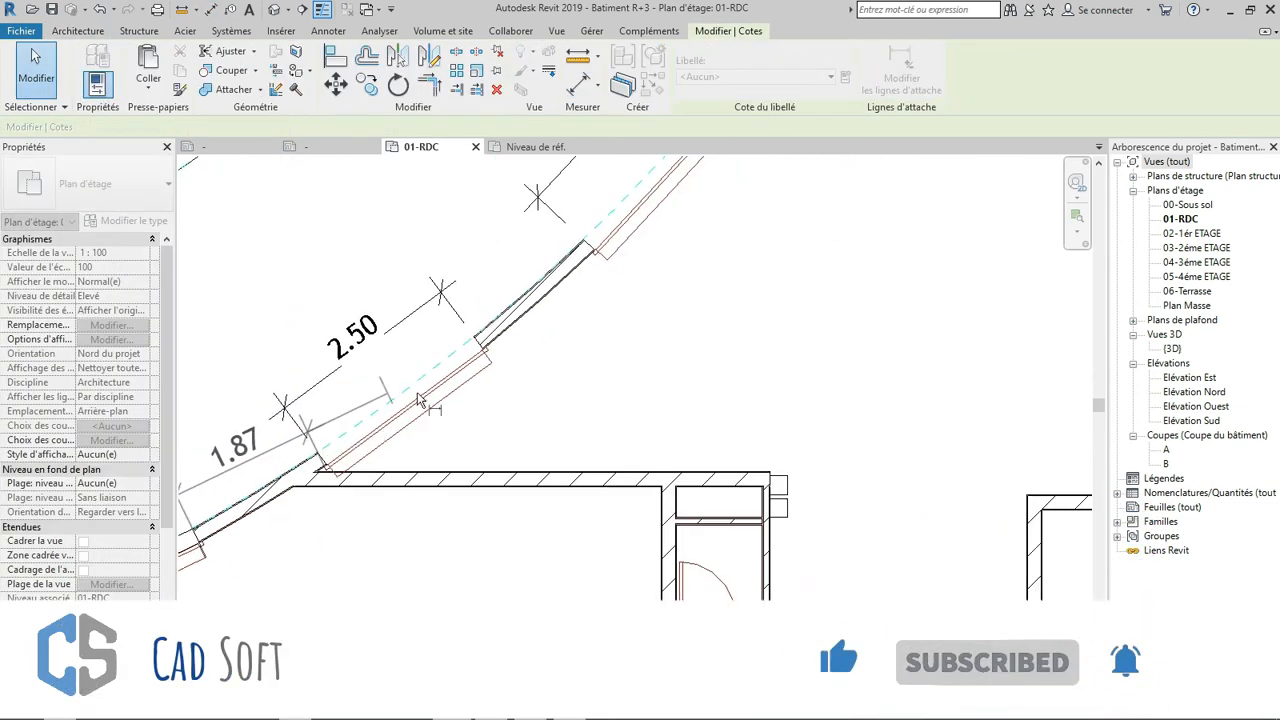
{"action": "scroll", "coordinate": [455, 378], "scroll_direction": "down", "scroll_amount": 2}
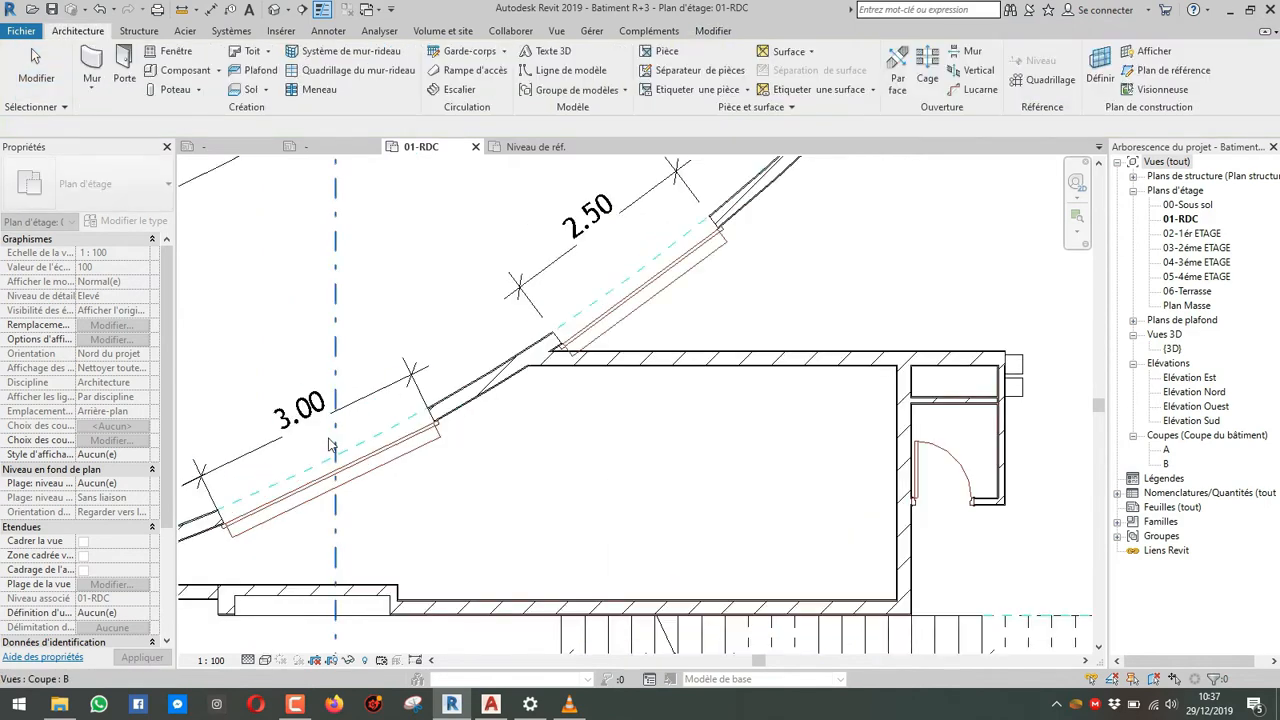
Step: Change the garage door and corner dimensions to the Cotation 1.100 type, selecting all their instances in the entire project
{"action": "scroll", "coordinate": [432, 408], "scroll_direction": "down", "scroll_amount": 1}
{"action": "middle_click_drag", "start_coordinate": [436, 411], "coordinate": [429, 411]}
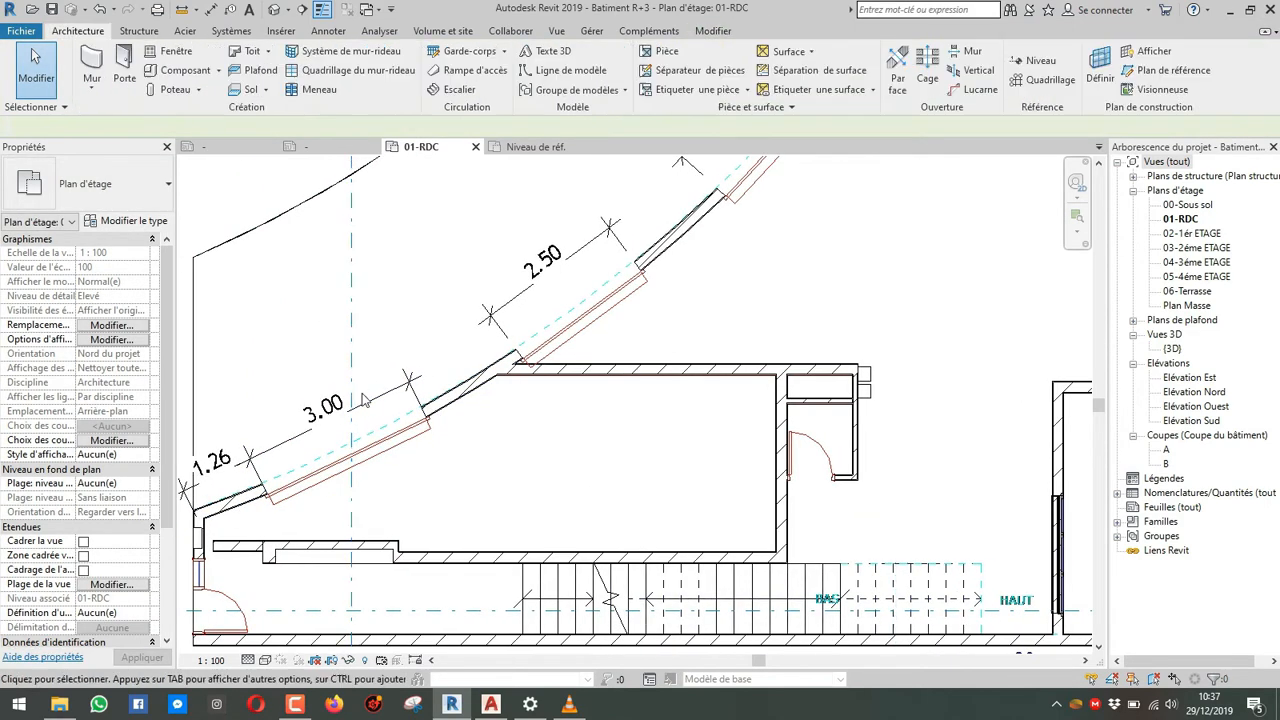
{"action": "right_click", "coordinate": [352, 400]}
{"action": "left_click", "coordinate": [694, 519]}
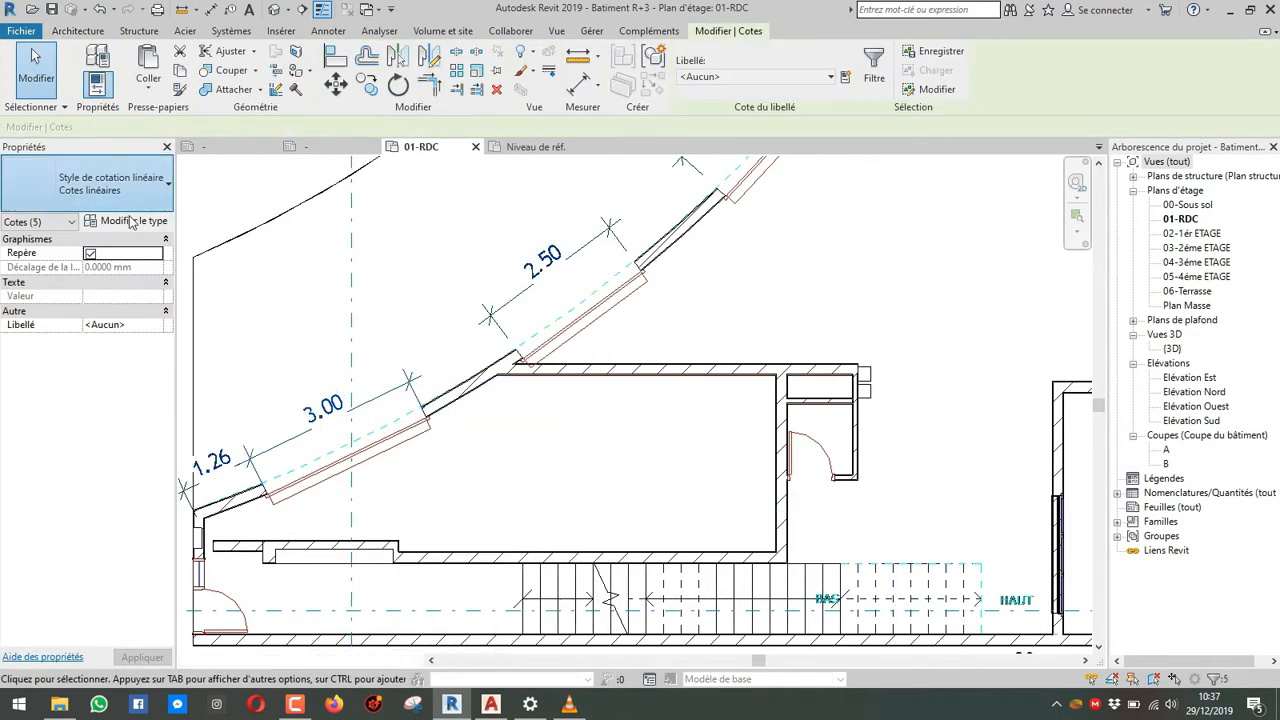
{"action": "left_click", "coordinate": [110, 183]}
{"action": "left_click", "coordinate": [60, 260]}
{"action": "left_click", "coordinate": [480, 243]}
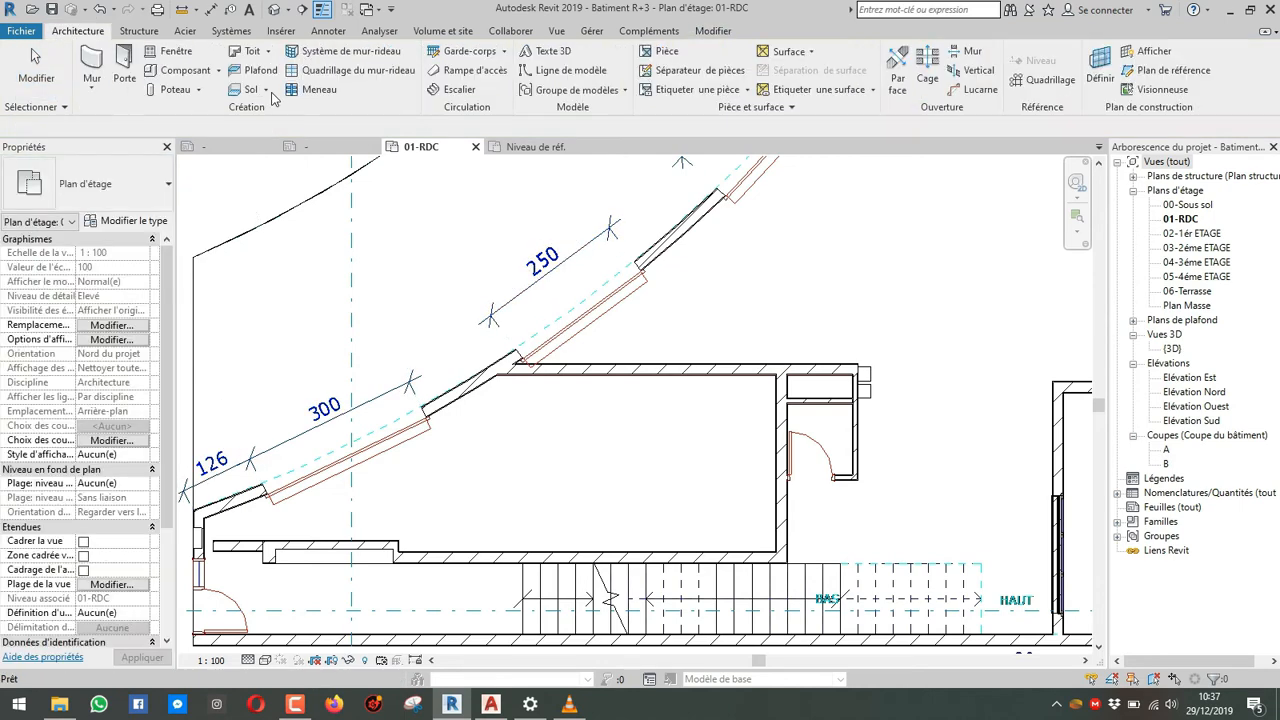
Step: Set the aligned dimension type to Cotation 1.100 and try to dimension the wall between the 250 garage door and the upper diagonal 300 door
{"action": "left_click", "coordinate": [183, 10]}
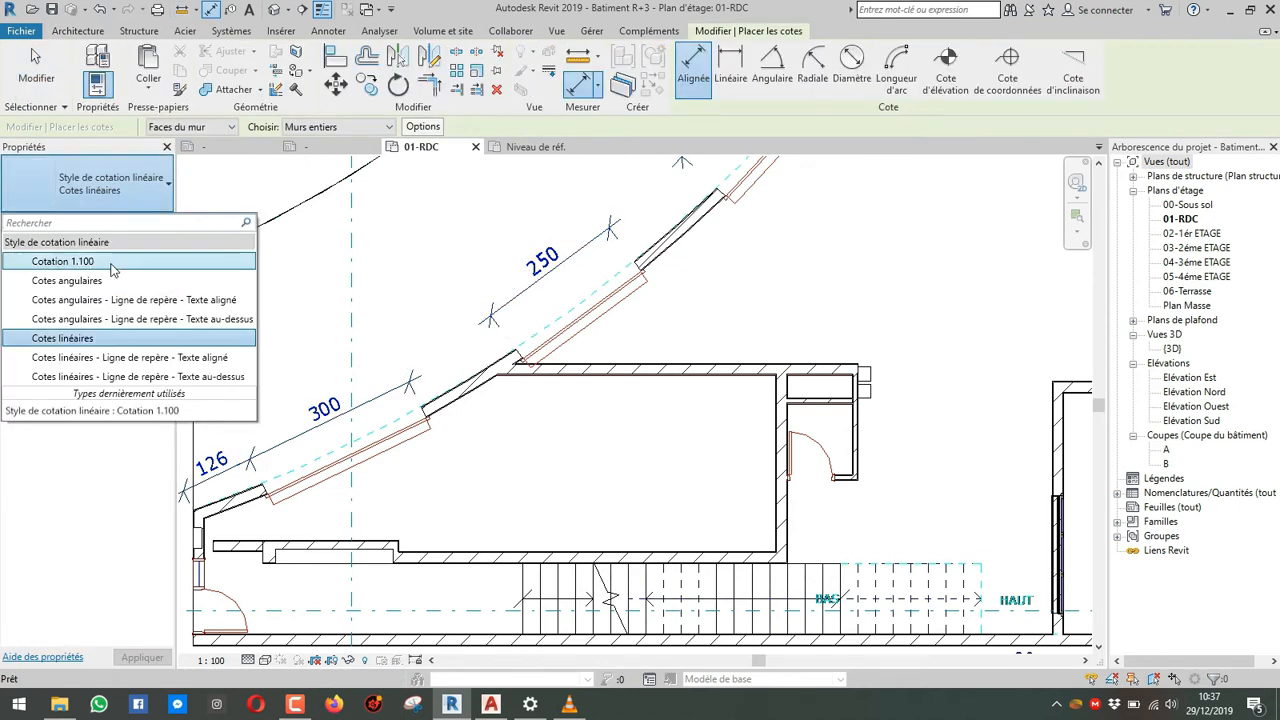
{"action": "left_click", "coordinate": [70, 260]}
{"action": "scroll", "coordinate": [448, 440], "scroll_direction": "up", "scroll_amount": 3}
{"action": "left_click", "coordinate": [444, 431]}
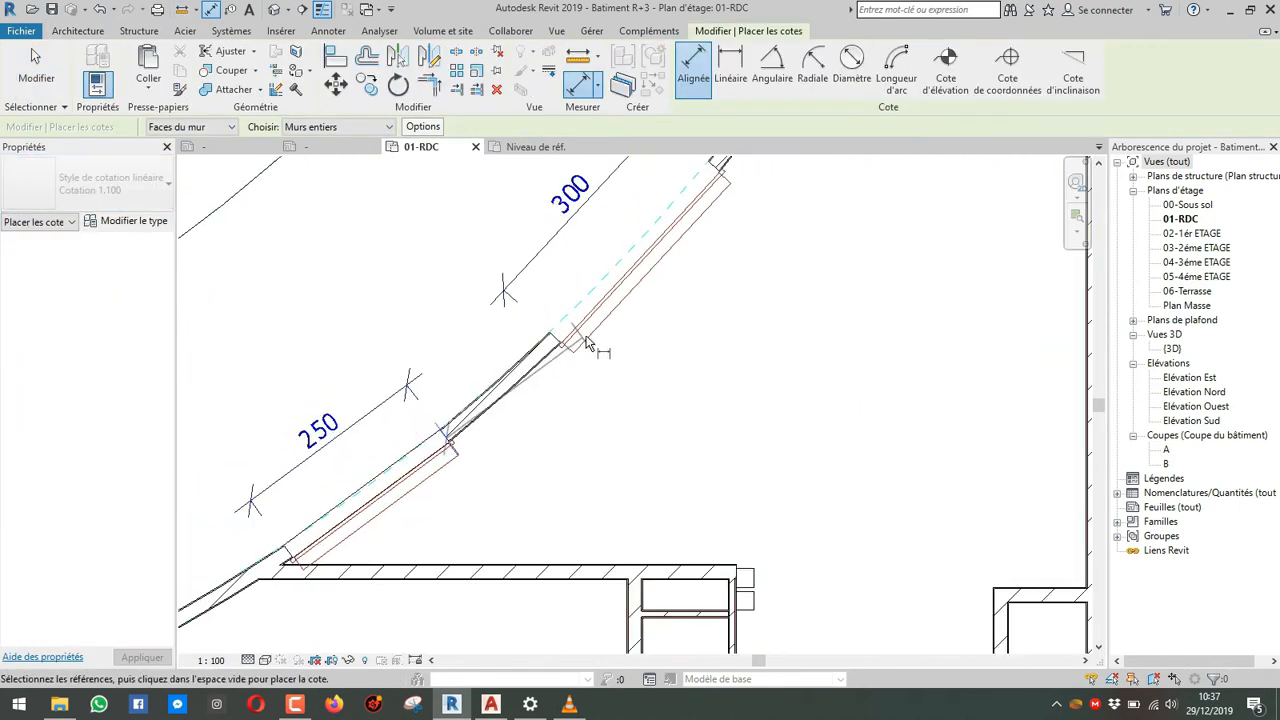
{"action": "left_click", "coordinate": [551, 335]}
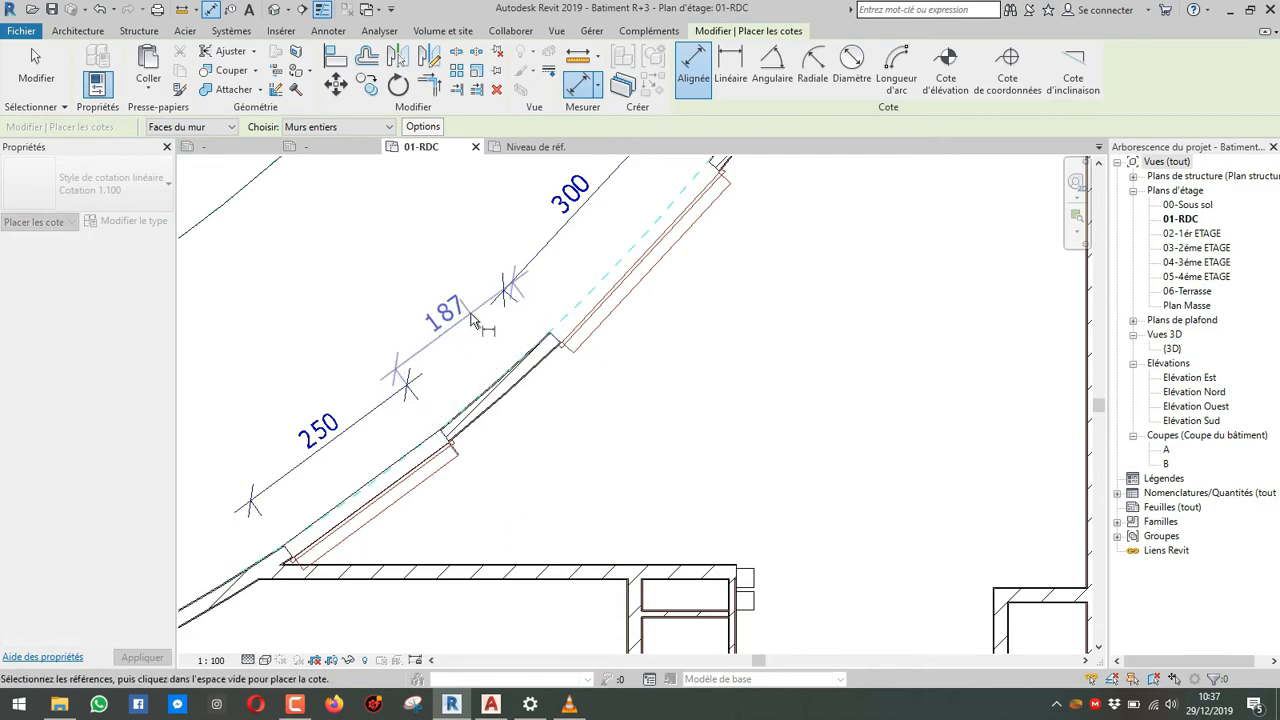
{"action": "key", "text": "Escape"}
{"action": "scroll", "coordinate": [469, 320], "scroll_direction": "down", "scroll_amount": 1}
{"action": "middle_click_drag", "start_coordinate": [629, 197], "coordinate": [523, 337]}
{"action": "scroll", "coordinate": [614, 273], "scroll_direction": "down", "scroll_amount": 3}
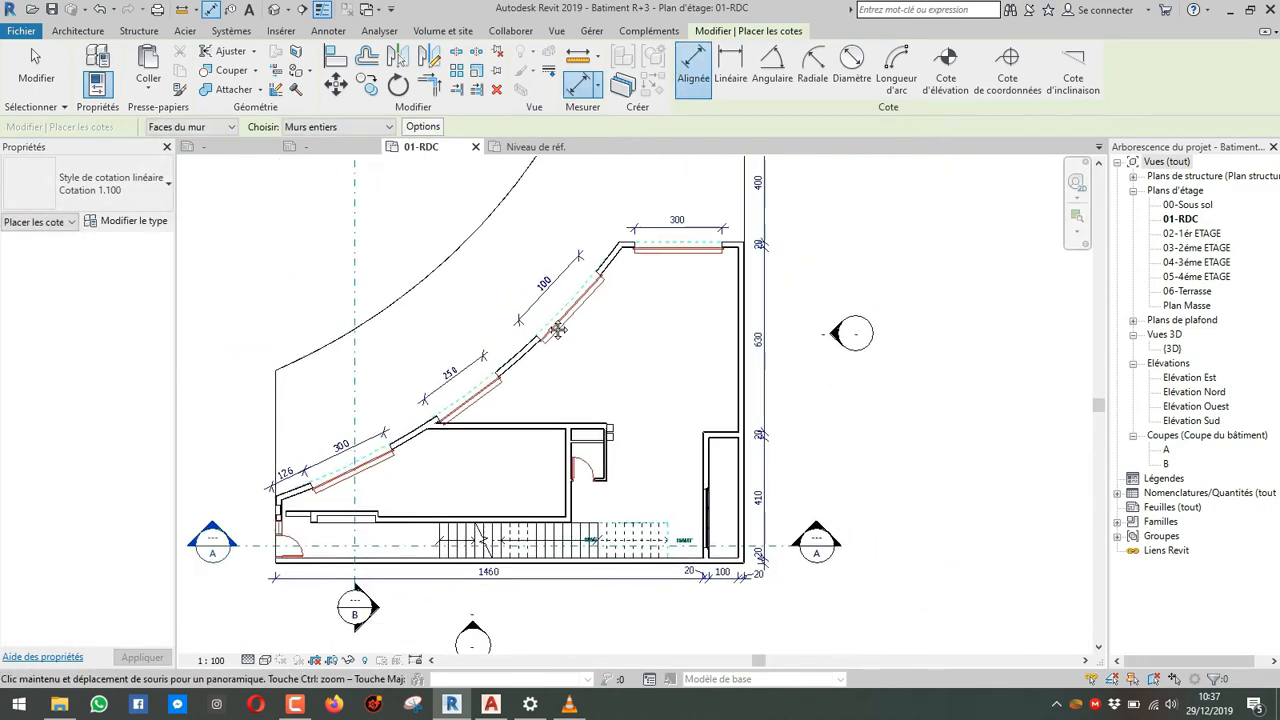
Step: Add aligned dimensions to the two diagonal wall segments on either side of the 250 garage door
{"action": "scroll", "coordinate": [366, 393], "scroll_direction": "up", "scroll_amount": 3}
{"action": "left_click", "coordinate": [365, 394]}
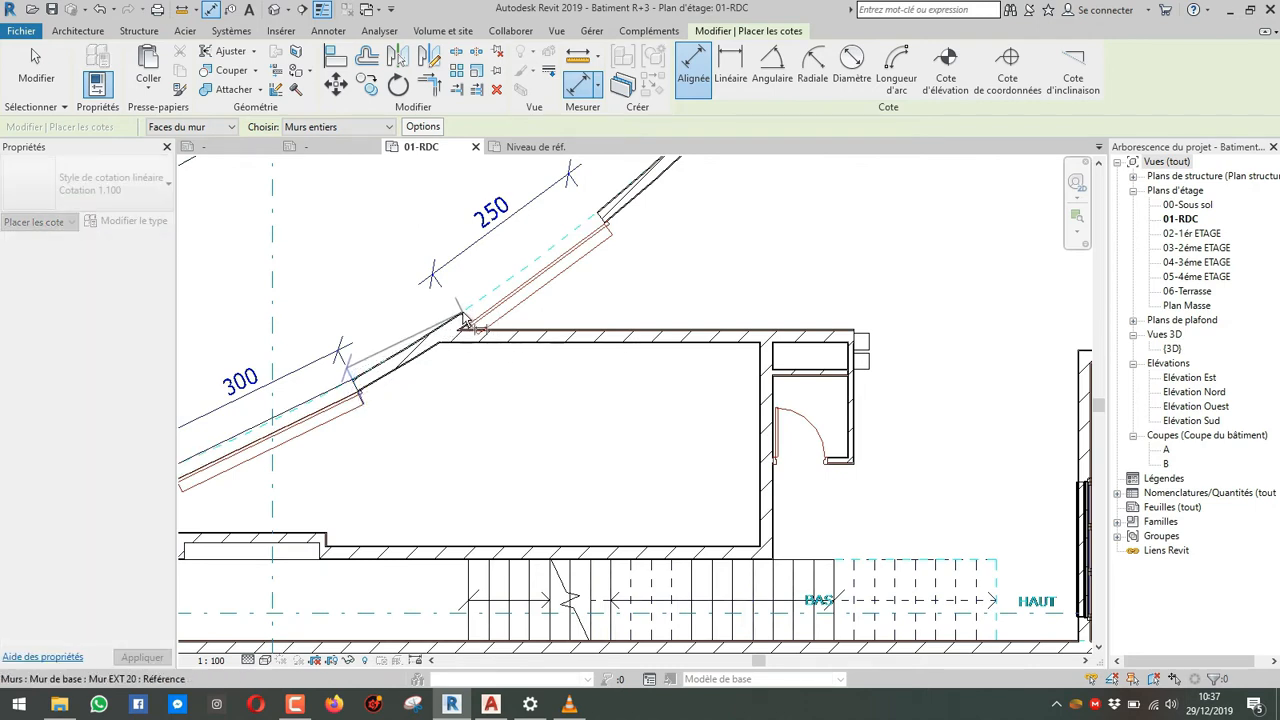
{"action": "left_click", "coordinate": [464, 322]}
{"action": "left_click", "coordinate": [418, 249]}
{"action": "middle_click_drag", "start_coordinate": [550, 328], "coordinate": [432, 492]}
{"action": "scroll", "coordinate": [432, 492], "scroll_direction": "down", "scroll_amount": 1}
{"action": "left_click", "coordinate": [472, 415]}
{"action": "left_click", "coordinate": [540, 352]}
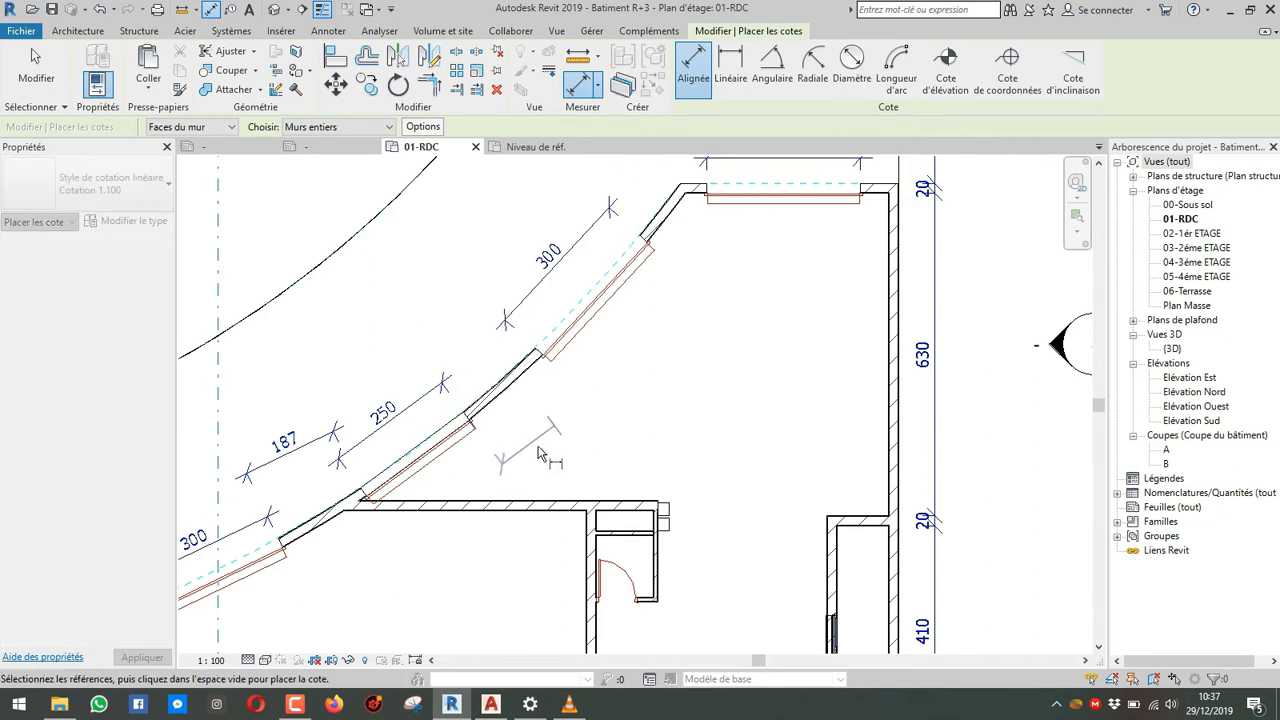
{"action": "left_click", "coordinate": [540, 352]}
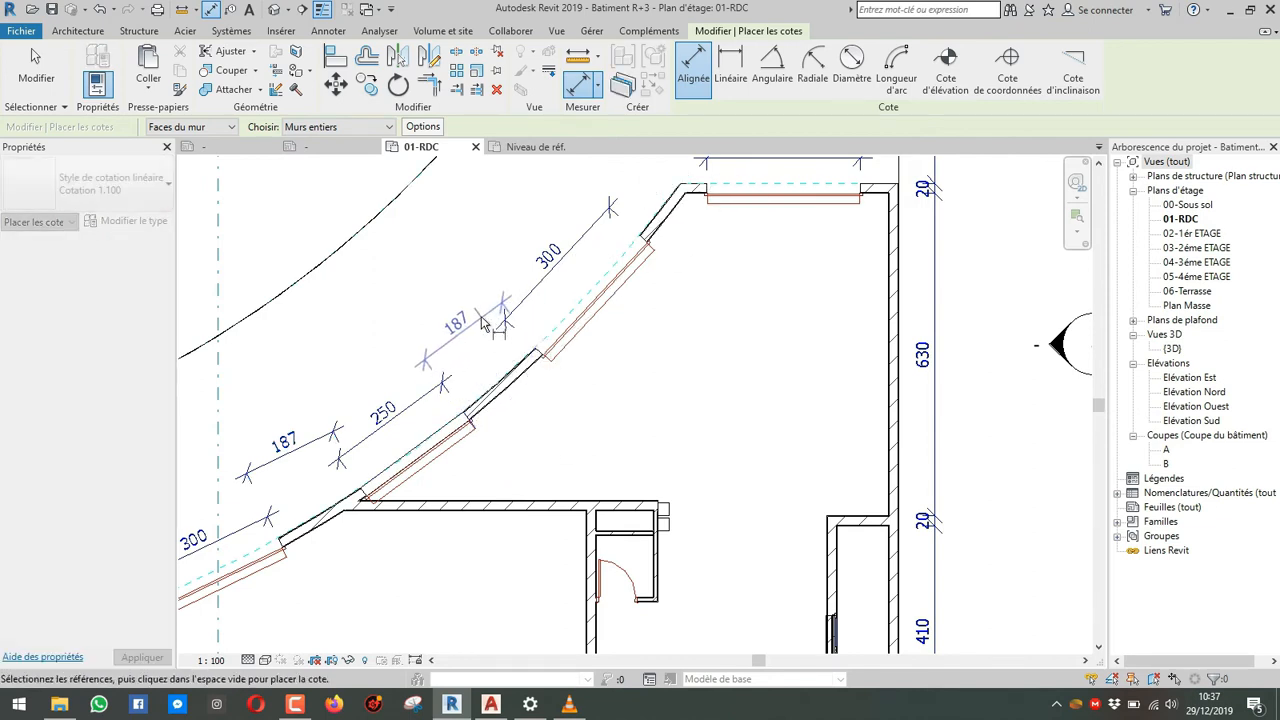
Step: Dimension the wall segment from the upper diagonal garage door to the facade's angled corner, in line with the door's 300 dimension
{"action": "middle_click_drag", "start_coordinate": [647, 237], "coordinate": [520, 350]}
{"action": "left_click", "coordinate": [519, 348]}
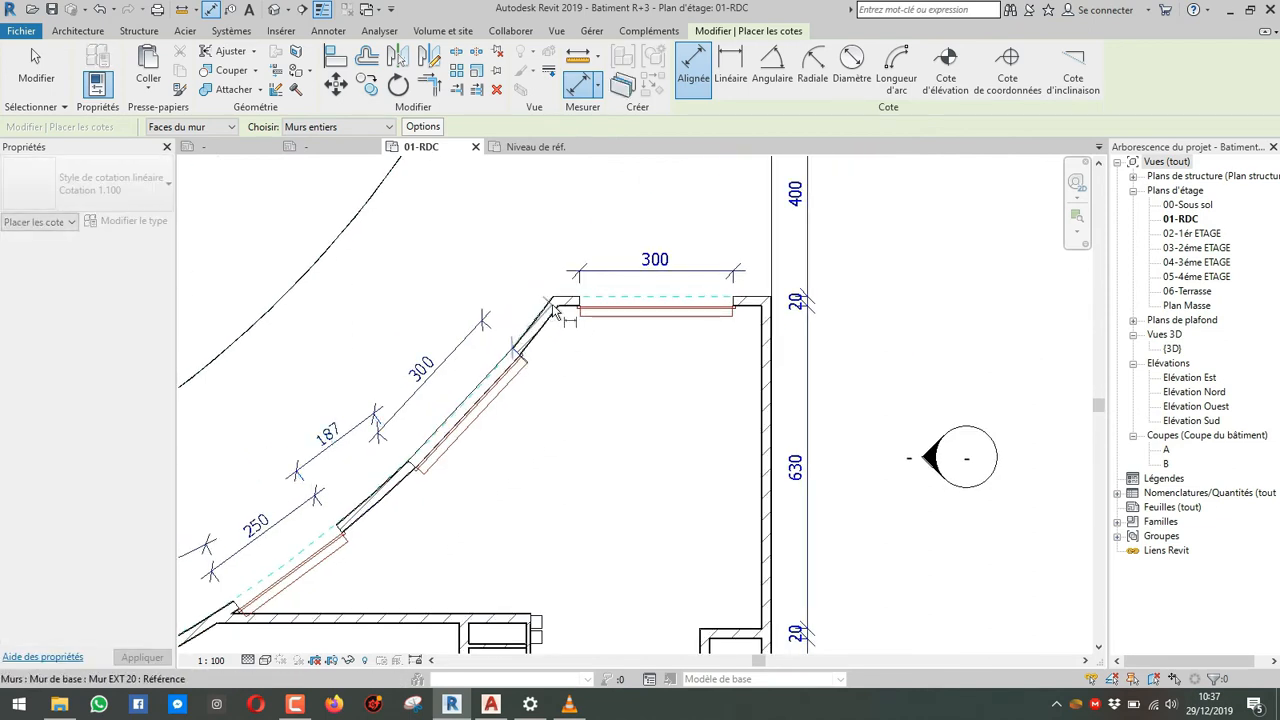
{"action": "scroll", "coordinate": [556, 302], "scroll_direction": "up", "scroll_amount": 3}
{"action": "left_click", "coordinate": [556, 302]}
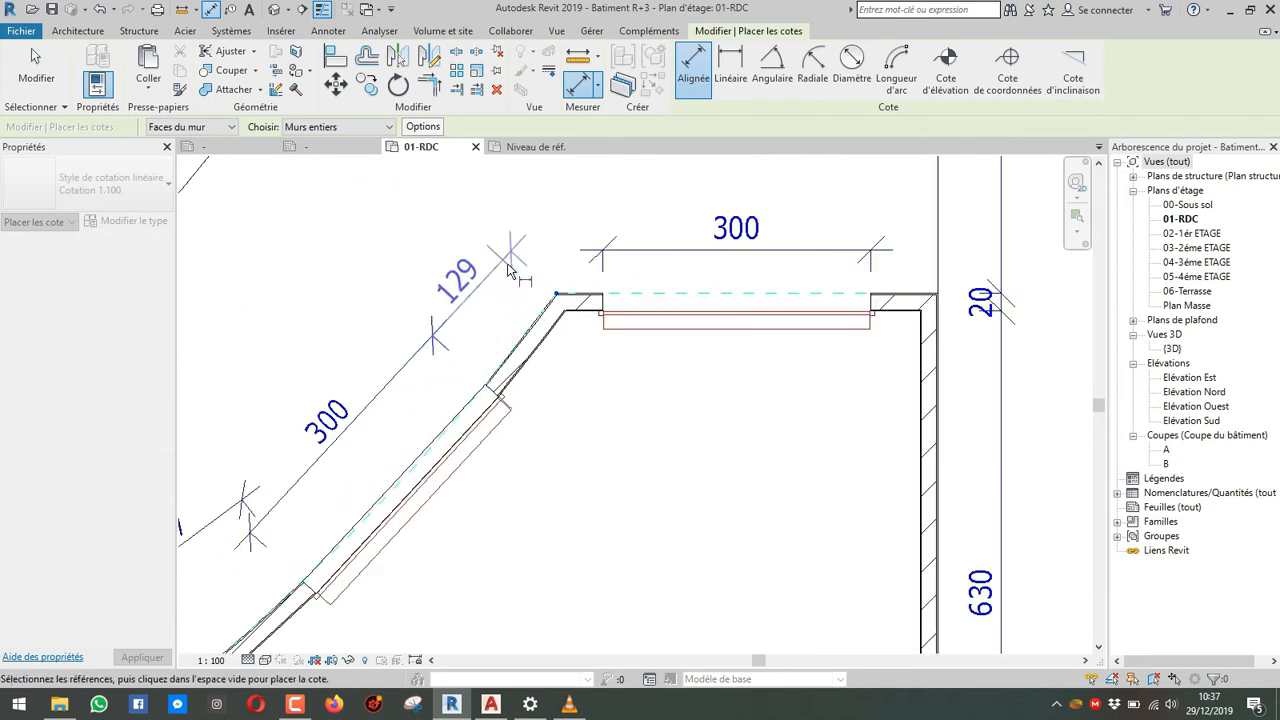
{"action": "left_click", "coordinate": [508, 262]}
{"action": "left_click", "coordinate": [560, 302]}
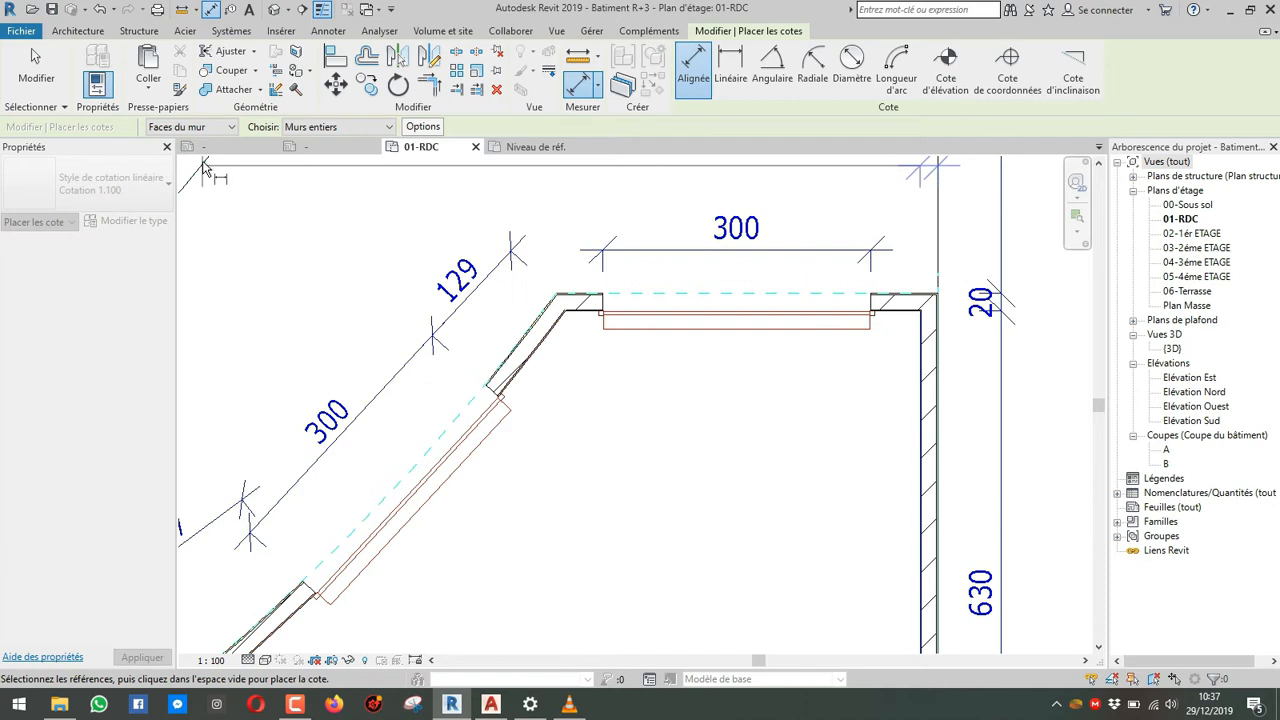
{"action": "left_click", "coordinate": [336, 127]}
{"action": "left_click", "coordinate": [350, 131]}
{"action": "left_click", "coordinate": [346, 146]}
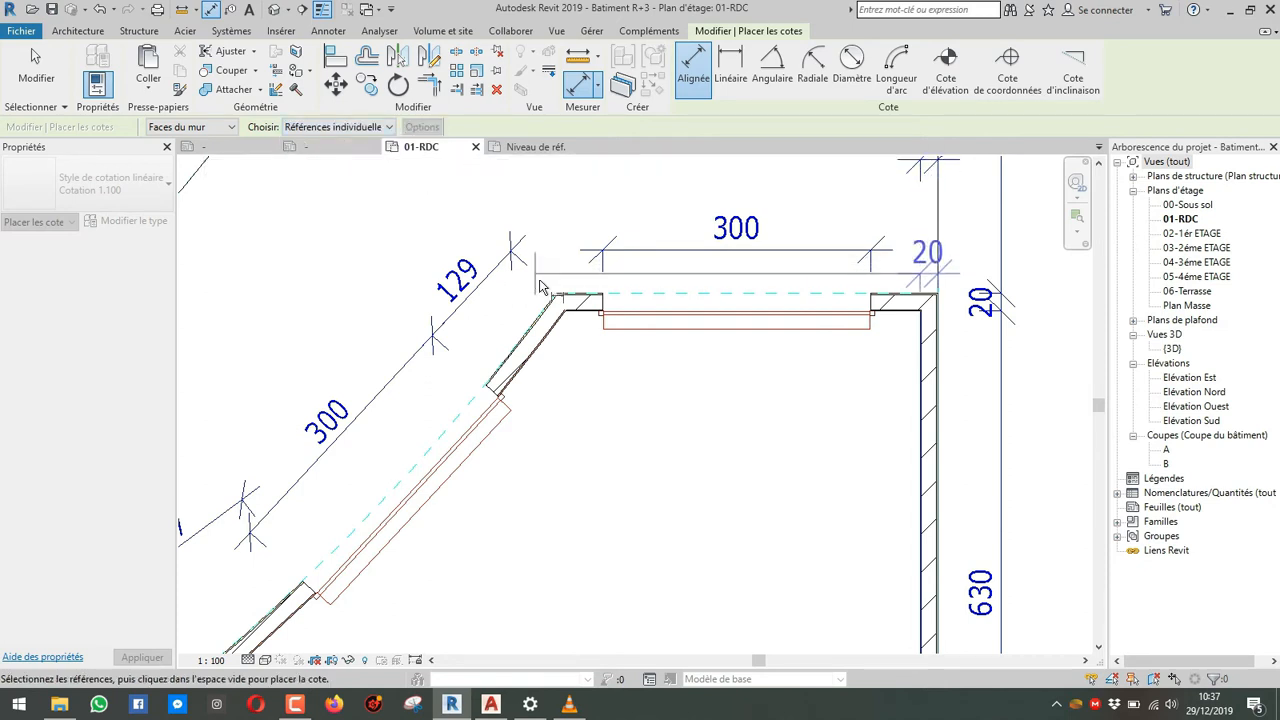
{"action": "key", "text": "Escape"}
{"action": "left_click", "coordinate": [568, 299]}
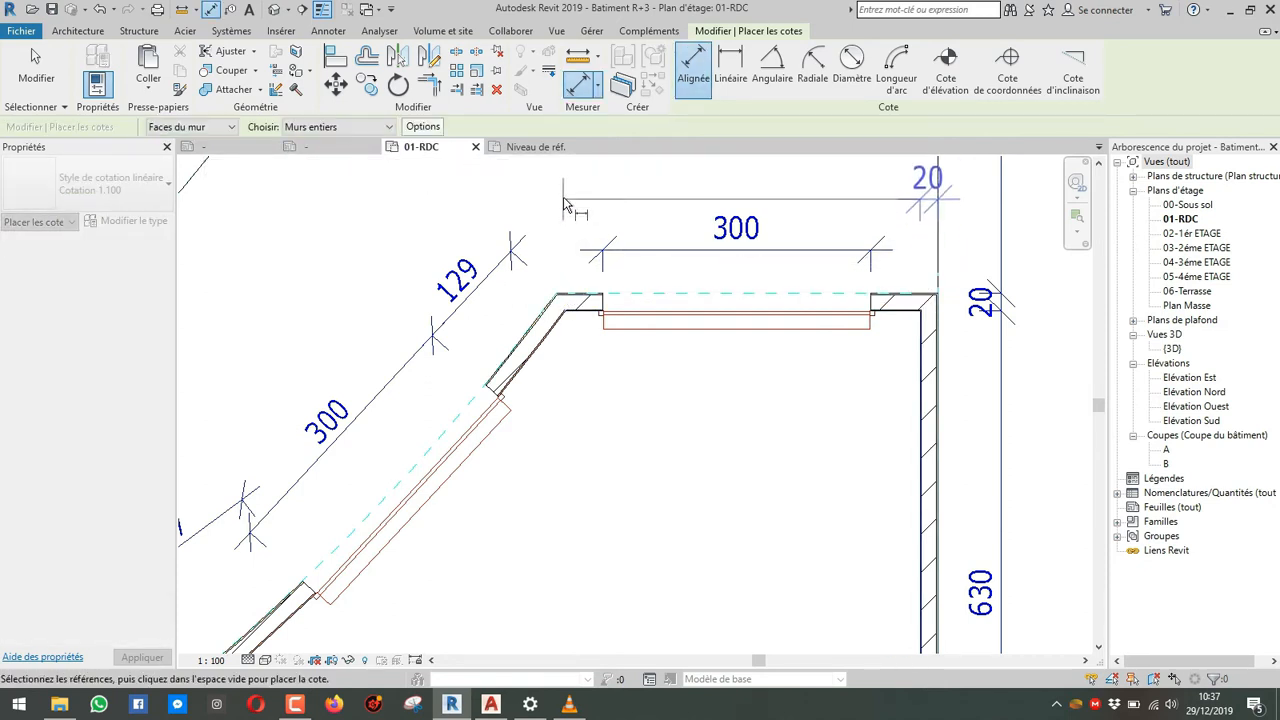
{"action": "middle_click_drag", "start_coordinate": [562, 198], "coordinate": [566, 225]}
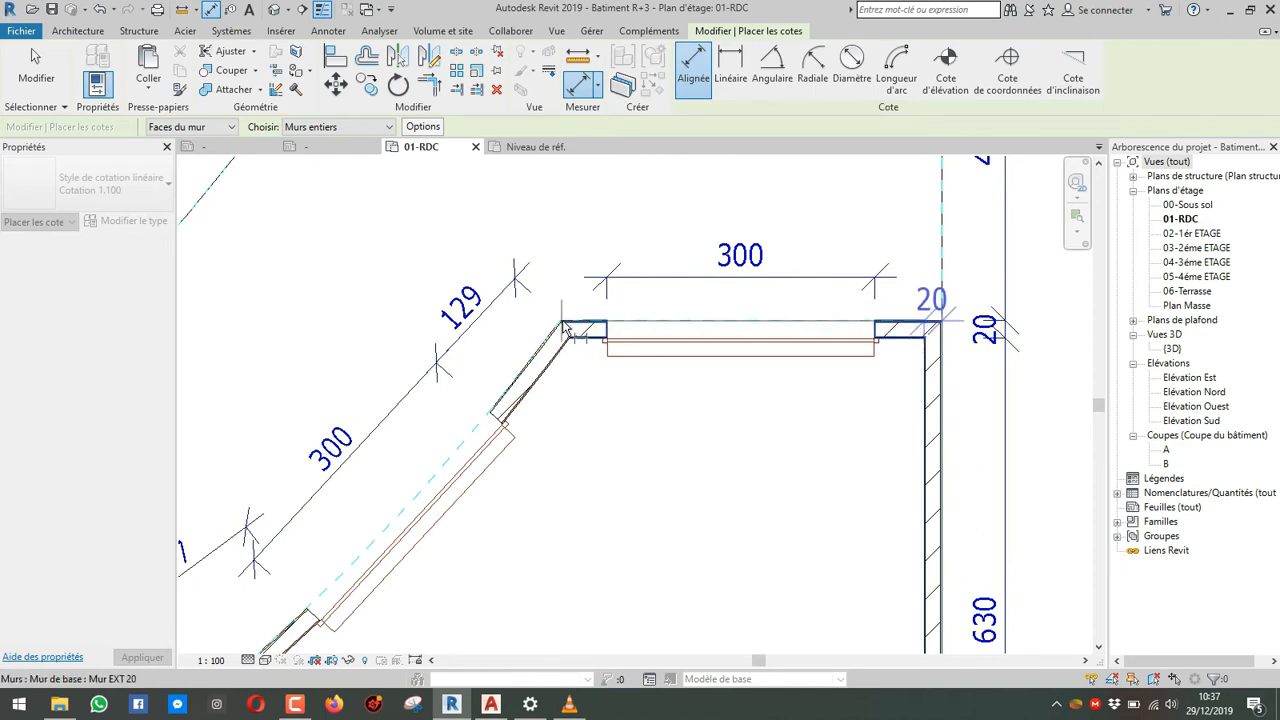
{"action": "scroll", "coordinate": [578, 277], "scroll_direction": "down", "scroll_amount": 2}
{"action": "middle_click_drag", "start_coordinate": [582, 322], "coordinate": [578, 476]}
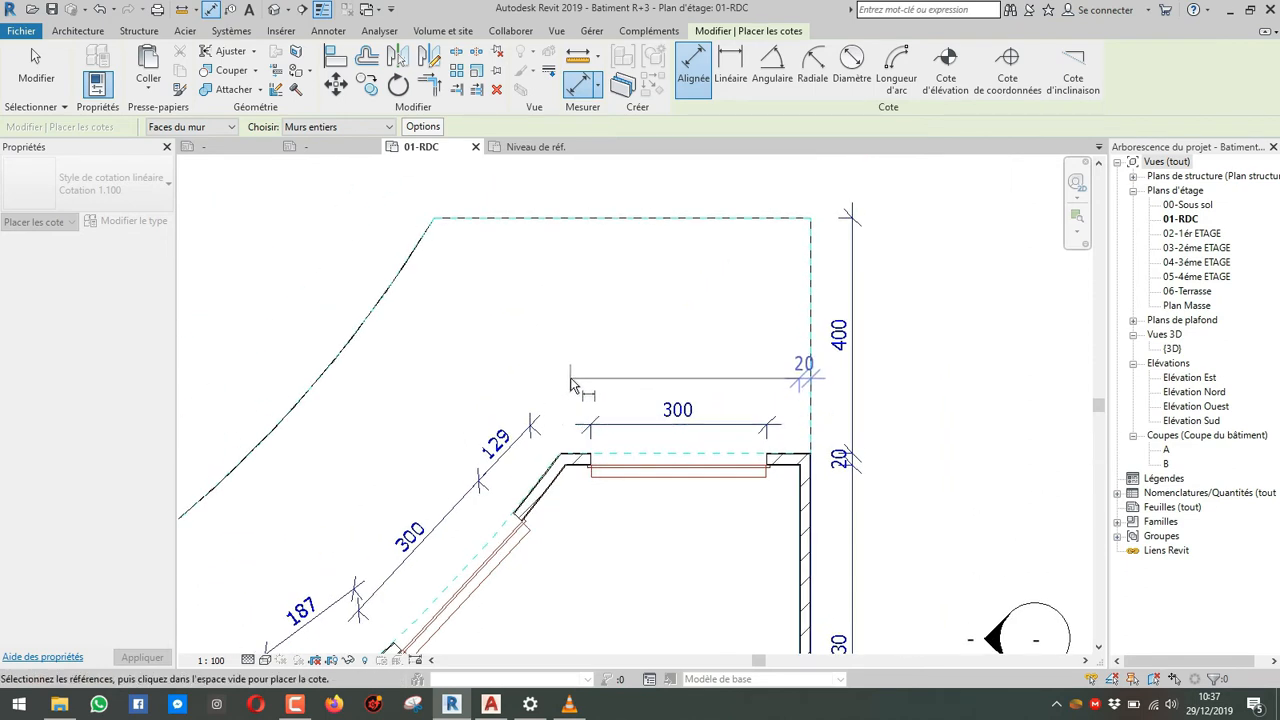
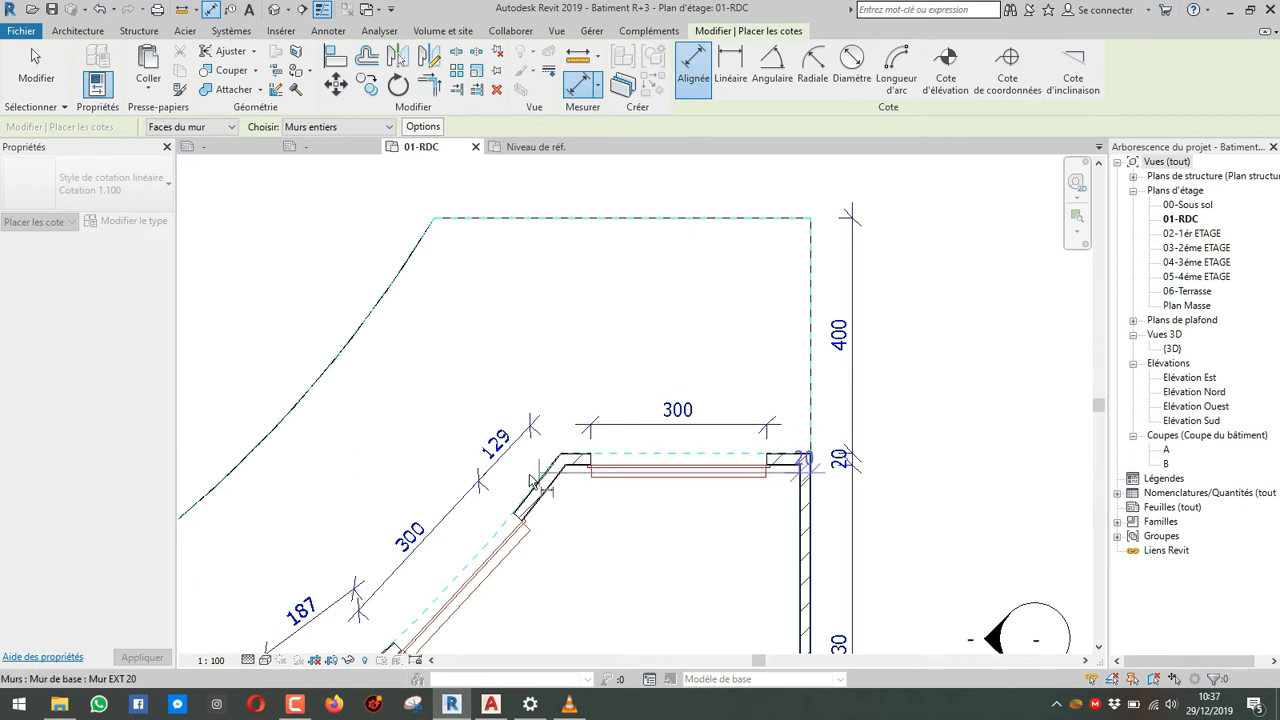
{"action": "scroll", "coordinate": [577, 368], "scroll_direction": "down", "scroll_amount": 2}
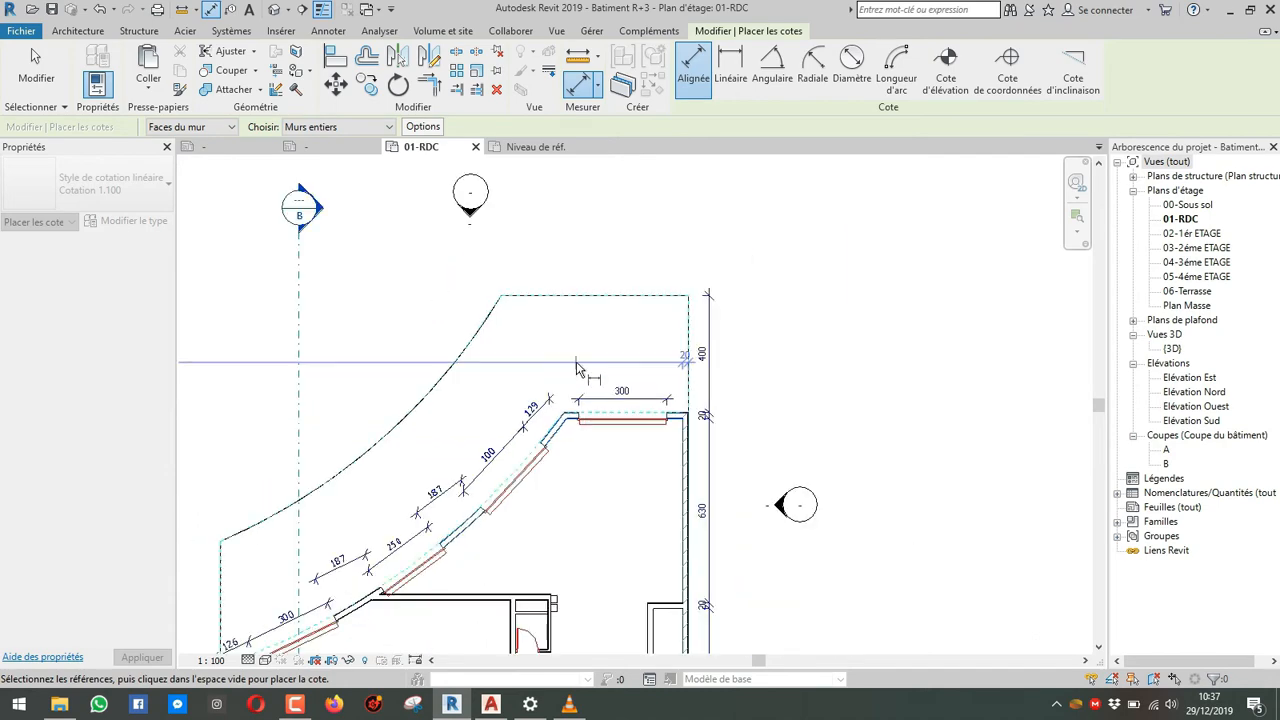
{"action": "scroll", "coordinate": [577, 368], "scroll_direction": "down", "scroll_amount": 3}
{"action": "scroll", "coordinate": [575, 366], "scroll_direction": "up", "scroll_amount": 6}
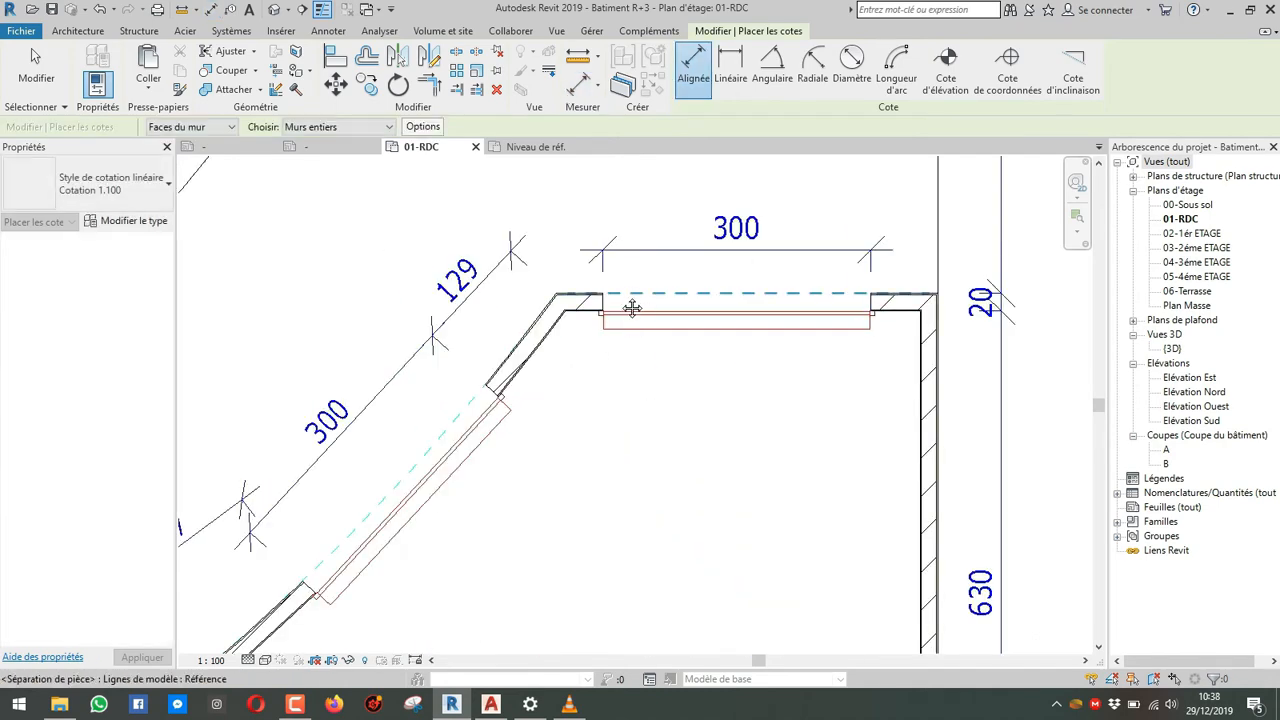
{"action": "middle_click_drag", "start_coordinate": [632, 308], "coordinate": [522, 405]}
{"action": "key", "text": "Escape"}
Step: Extend the horizontal garage door's 300 dimension to the facade corners on both sides by editing its witness lines
{"action": "left_click", "coordinate": [515, 346]}
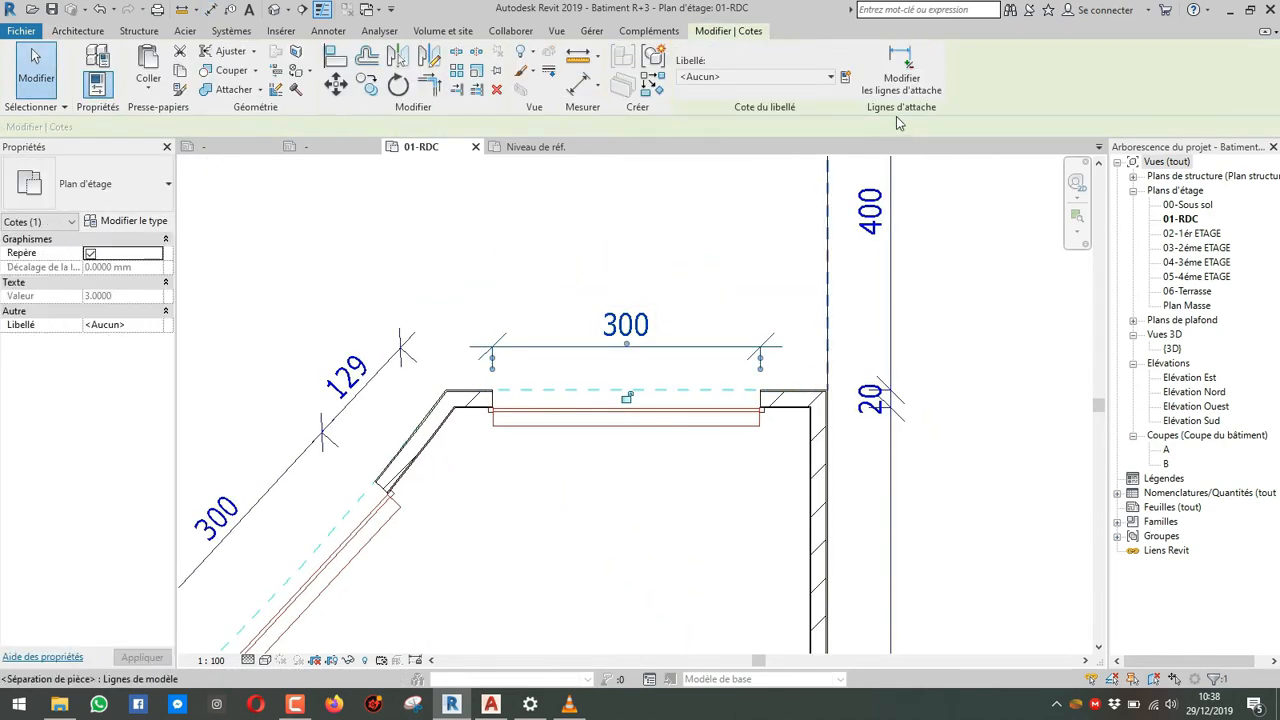
{"action": "left_click", "coordinate": [901, 68]}
{"action": "left_click", "coordinate": [446, 391]}
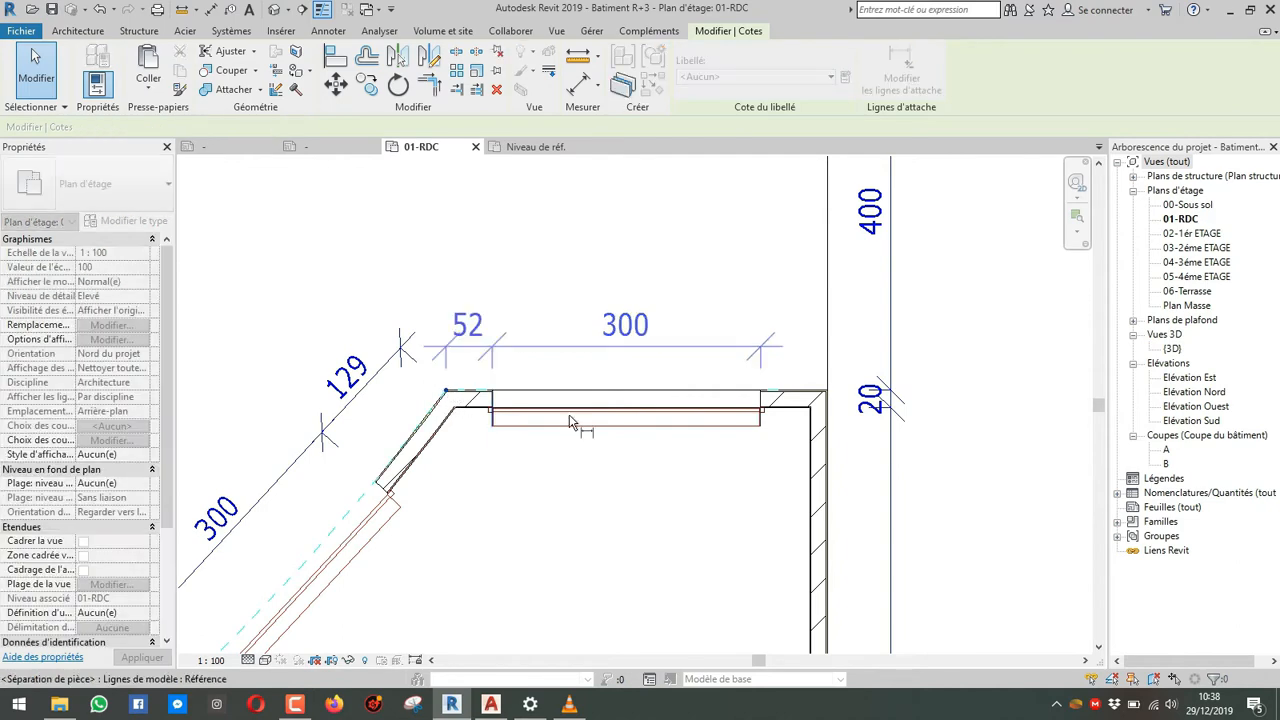
{"action": "left_click", "coordinate": [826, 392]}
{"action": "key", "text": "Escape"}
{"action": "key", "text": "Escape"}
Step: Add aligned whole-wall dimension strings above and to the right of the small room next to the stairs
{"action": "scroll", "coordinate": [527, 411], "scroll_direction": "down", "scroll_amount": 4}
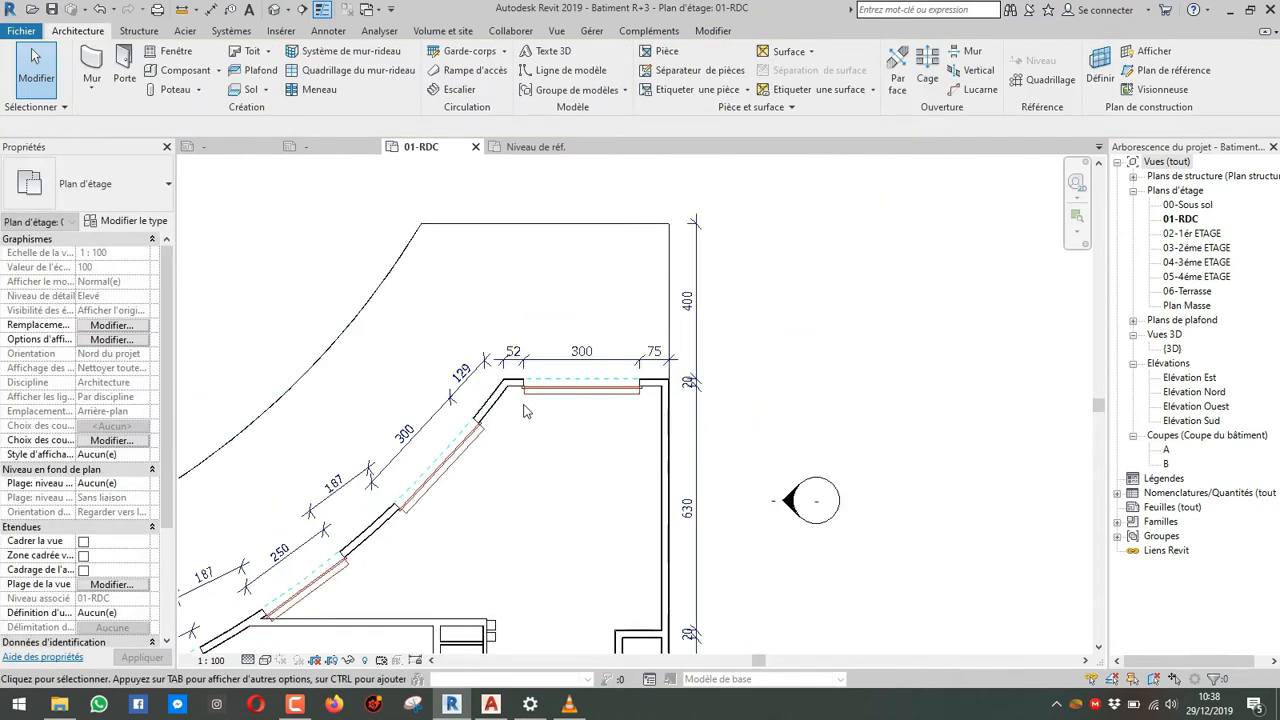
{"action": "scroll", "coordinate": [526, 408], "scroll_direction": "down", "scroll_amount": 1}
{"action": "middle_click_drag", "start_coordinate": [541, 510], "coordinate": [560, 397]}
{"action": "middle_click_drag", "start_coordinate": [533, 455], "coordinate": [590, 373]}
{"action": "middle_click_drag", "start_coordinate": [424, 456], "coordinate": [479, 405]}
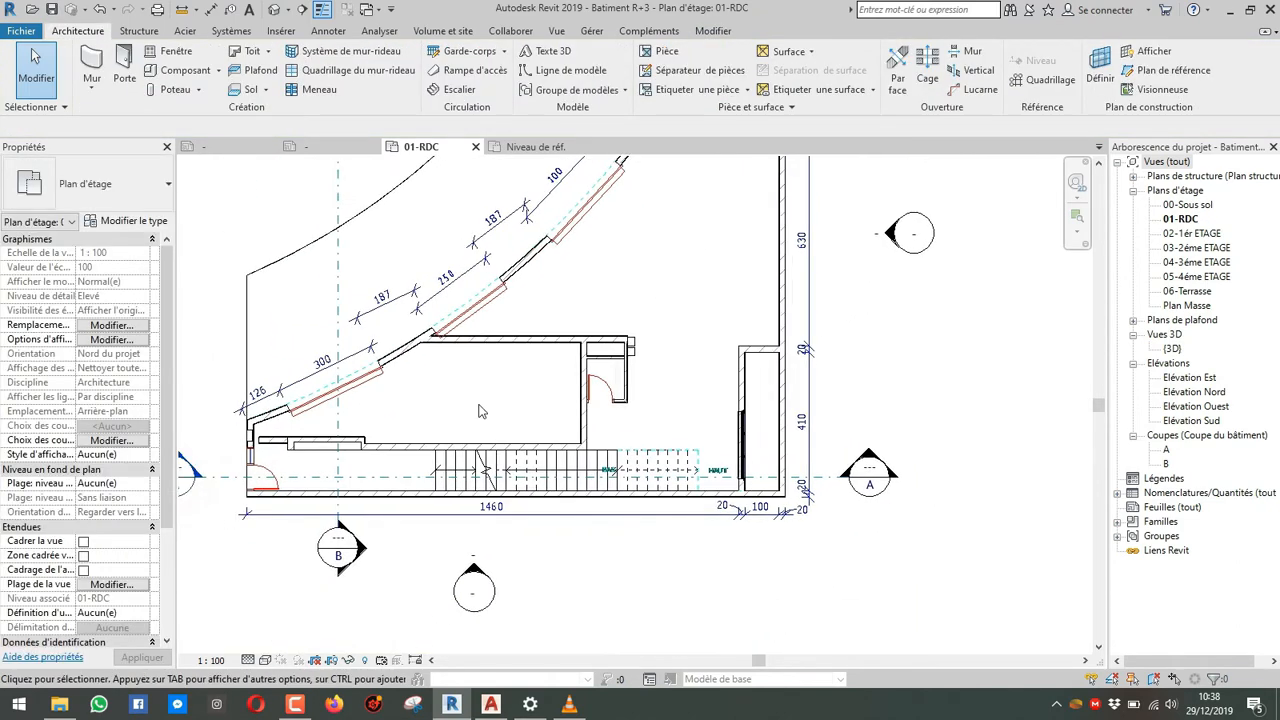
{"action": "scroll", "coordinate": [479, 411], "scroll_direction": "up", "scroll_amount": 2}
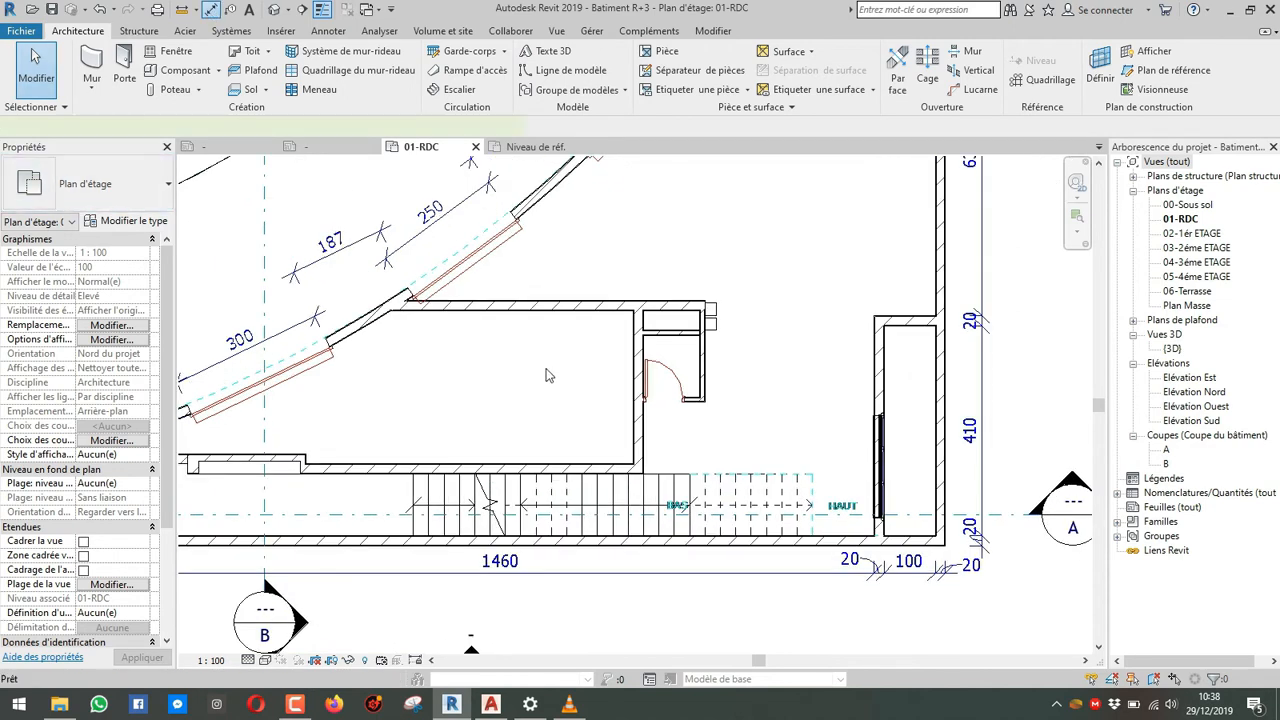
{"action": "left_click", "coordinate": [568, 306]}
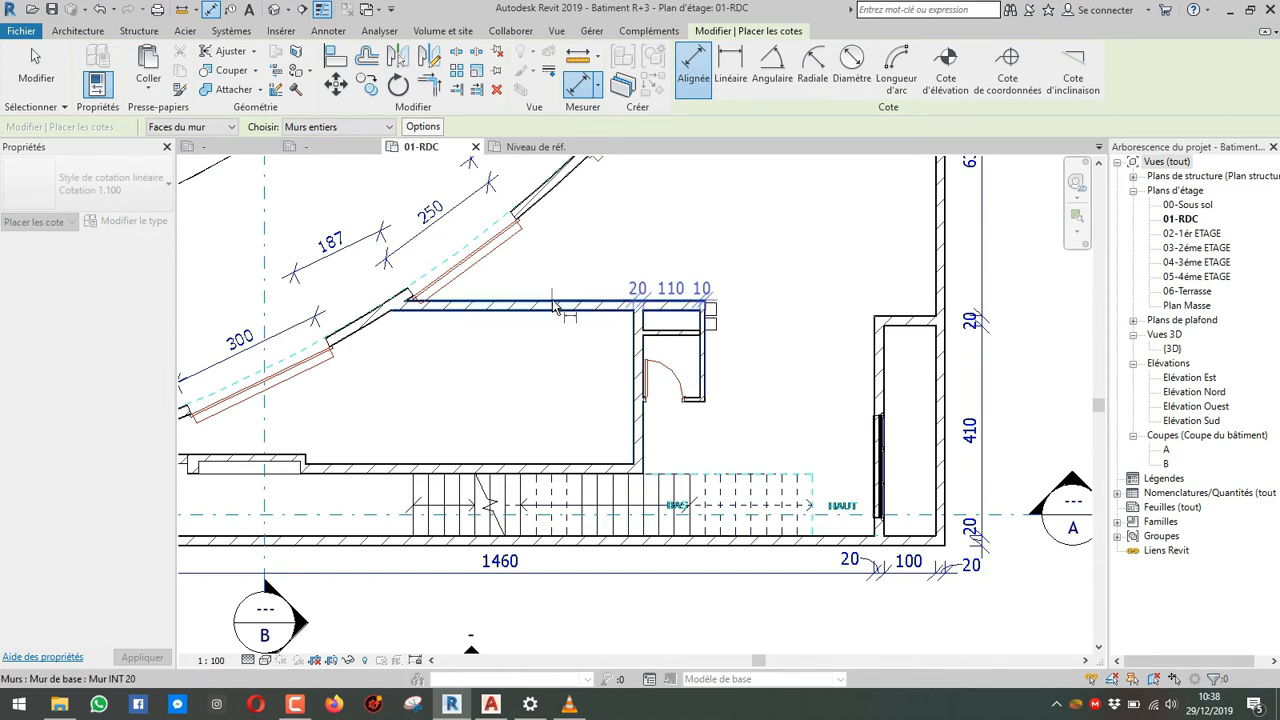
{"action": "left_click", "coordinate": [755, 285]}
{"action": "left_click", "coordinate": [714, 350]}
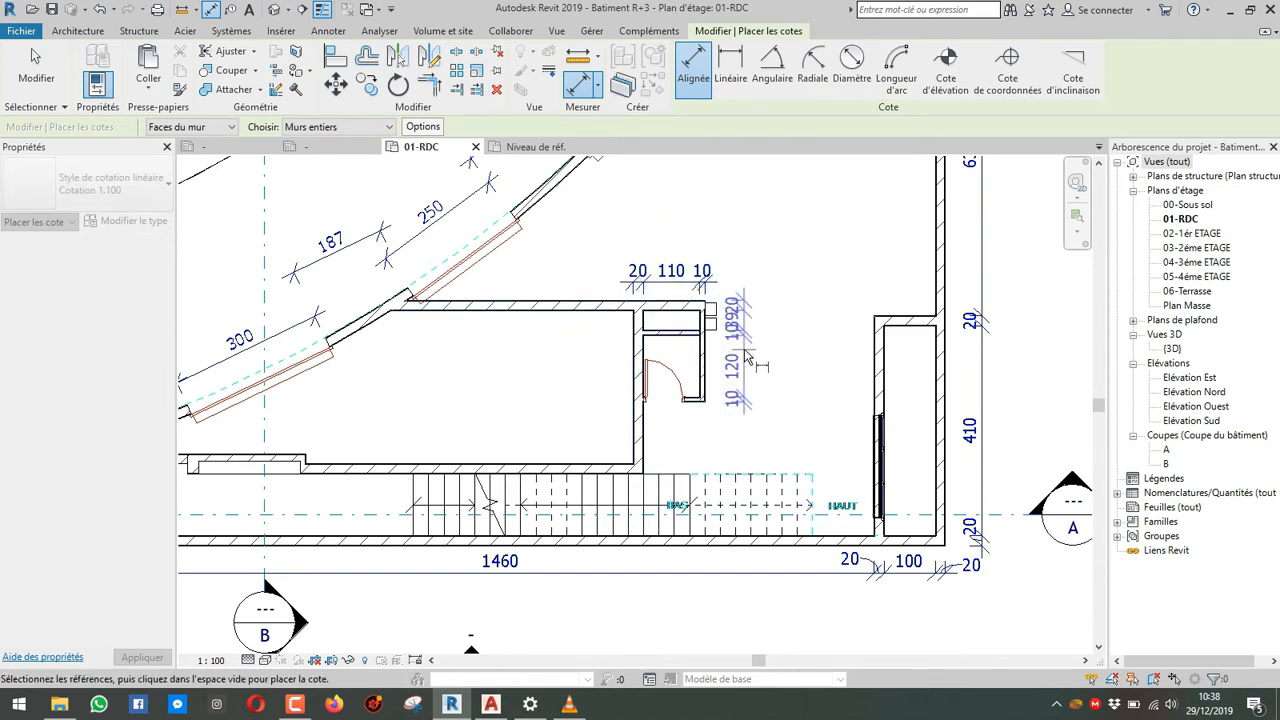
{"action": "left_click", "coordinate": [748, 358]}
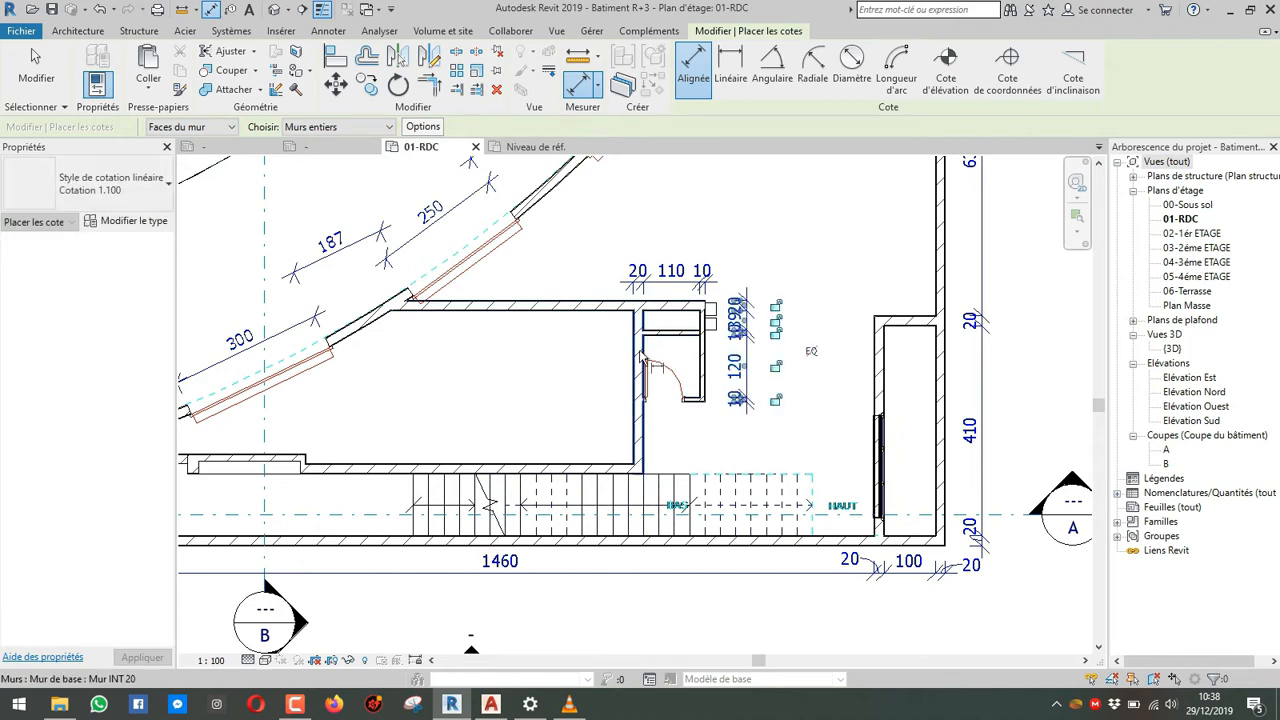
Step: Add a vertical whole-wall dimension string along the left side of the 20 partition beside the small room
{"action": "left_click", "coordinate": [637, 375]}
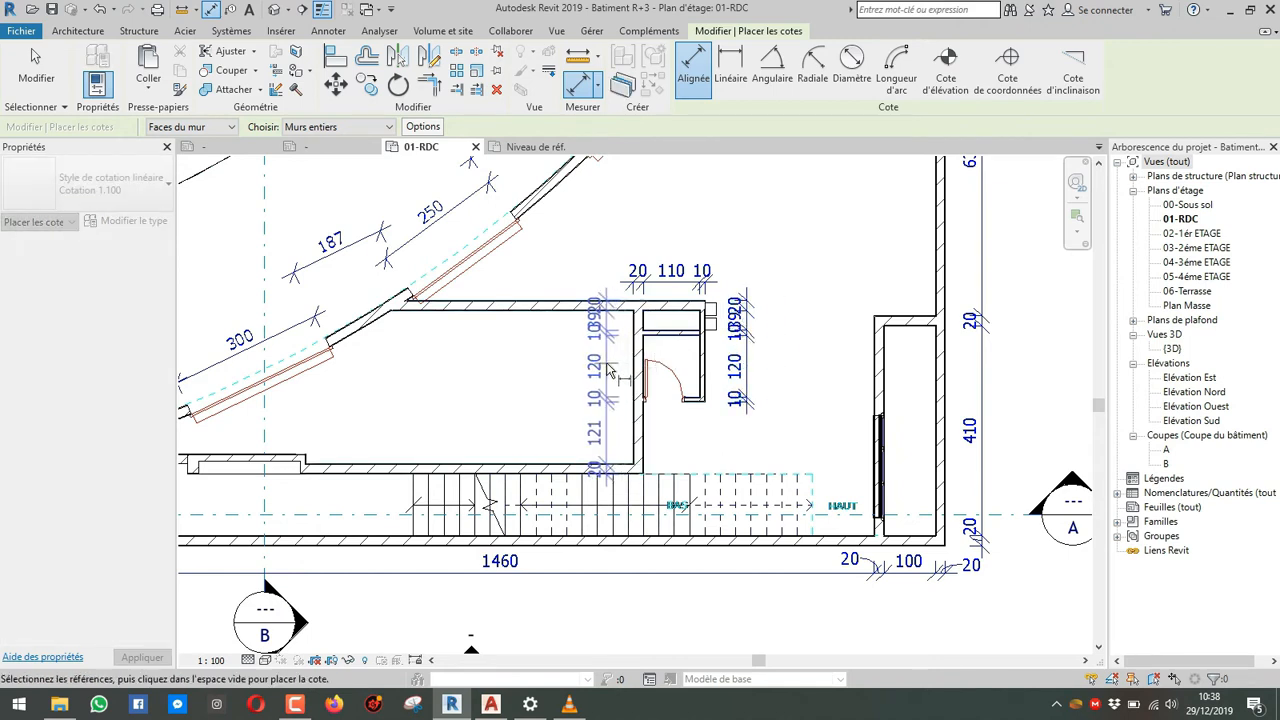
{"action": "left_click", "coordinate": [612, 372]}
{"action": "key", "text": "Escape"}
{"action": "key", "text": "Escape"}
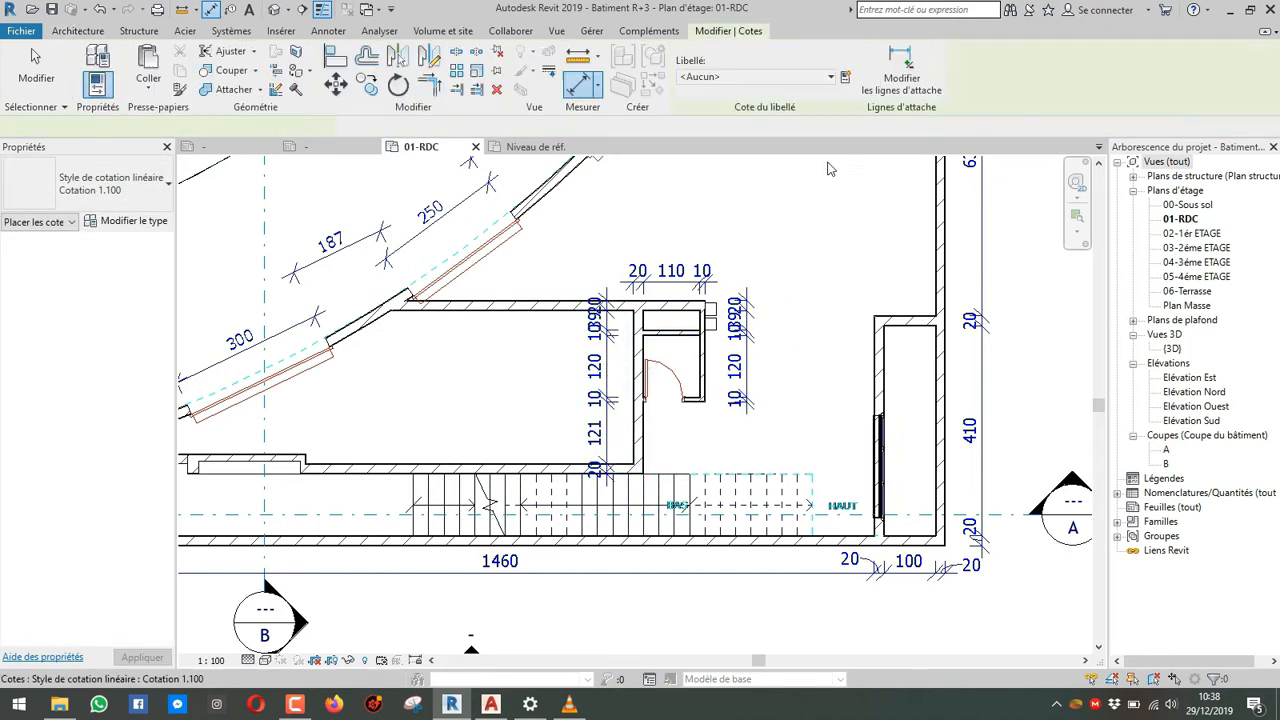
Step: Edit the partition string's witness lines to keep only the upper and lower walls' faces and the small room's door line
{"action": "left_click", "coordinate": [897, 84]}
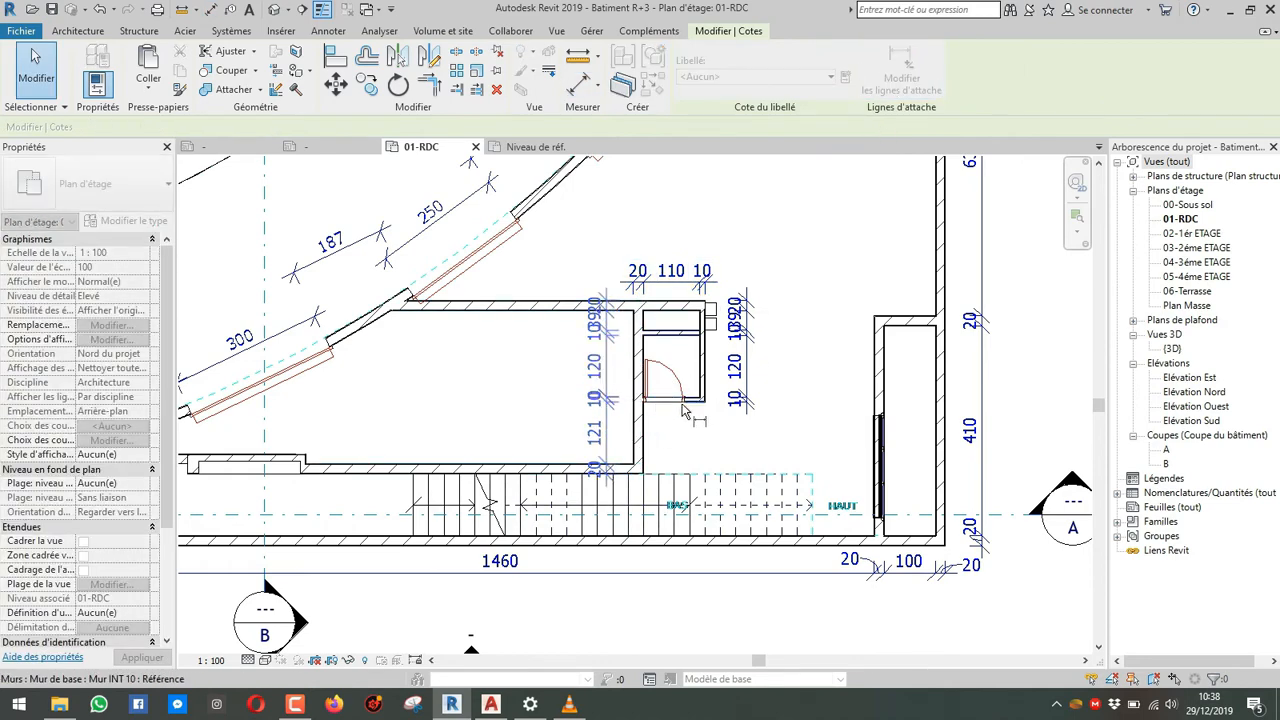
{"action": "scroll", "coordinate": [671, 410], "scroll_direction": "up", "scroll_amount": 2}
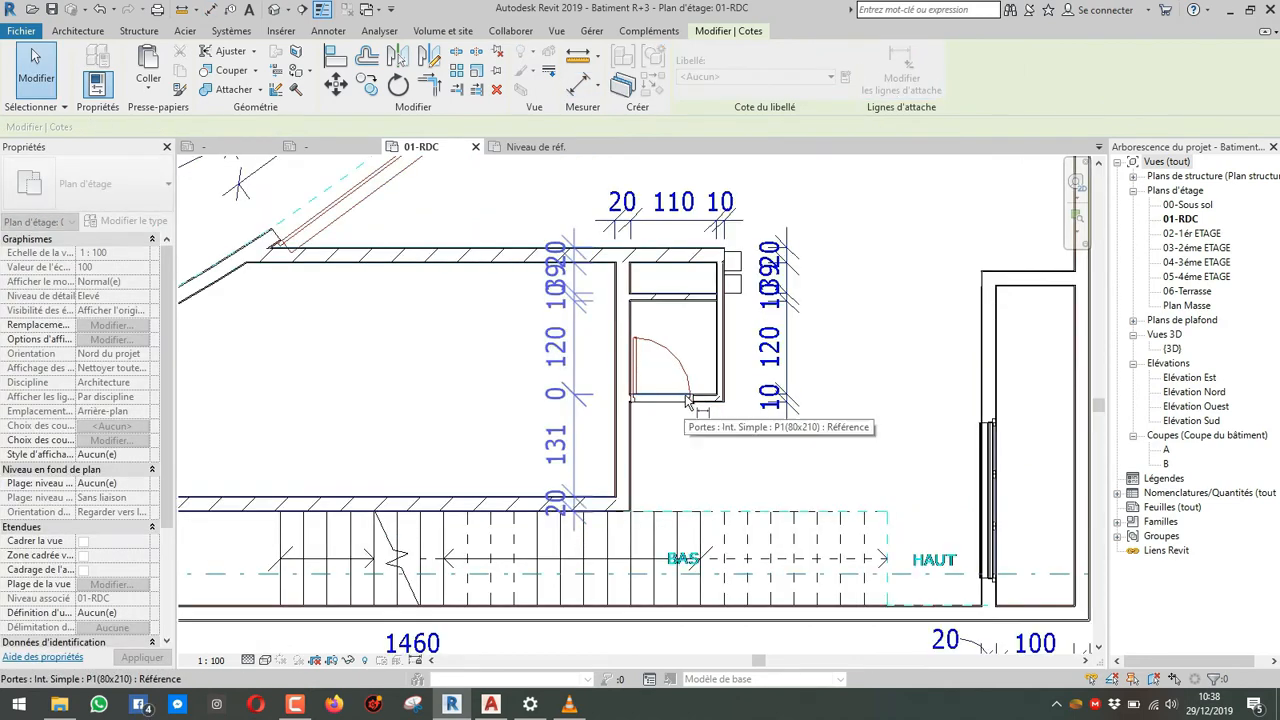
{"action": "left_click", "coordinate": [669, 307]}
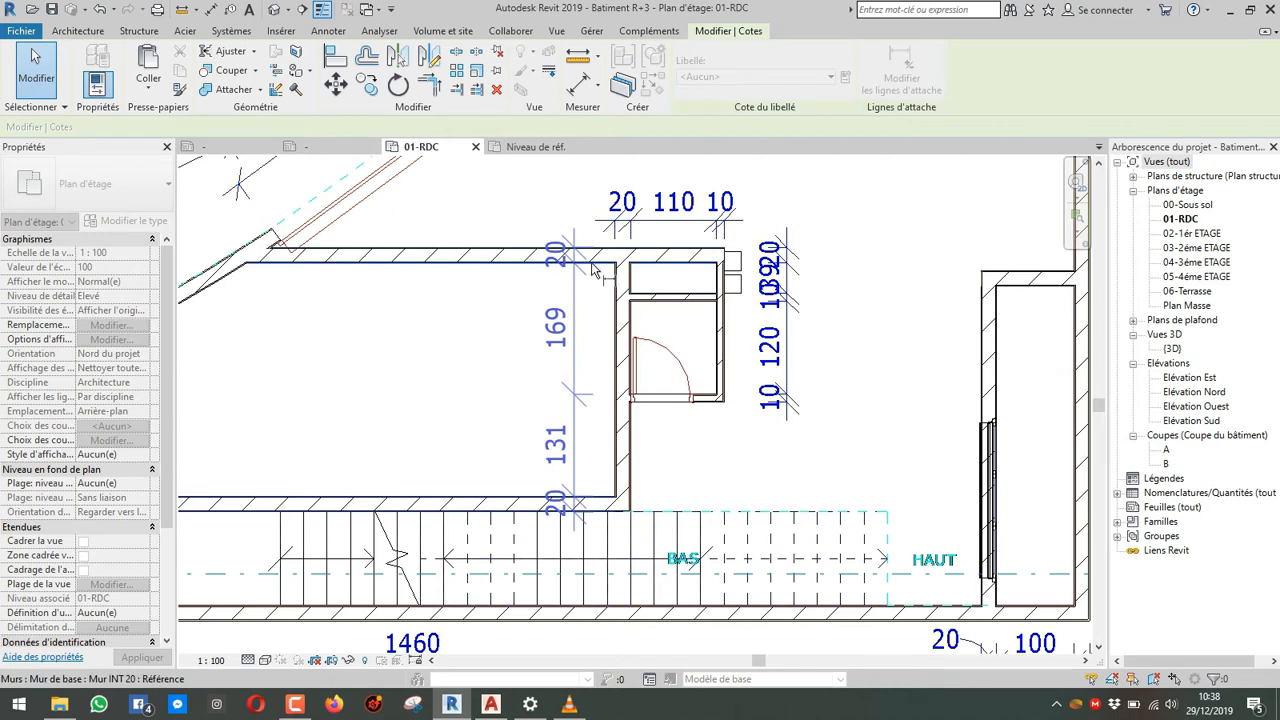
{"action": "key", "text": "Escape"}
{"action": "scroll", "coordinate": [510, 375], "scroll_direction": "down", "scroll_amount": 1}
{"action": "middle_click_drag", "start_coordinate": [506, 375], "coordinate": [551, 426]}
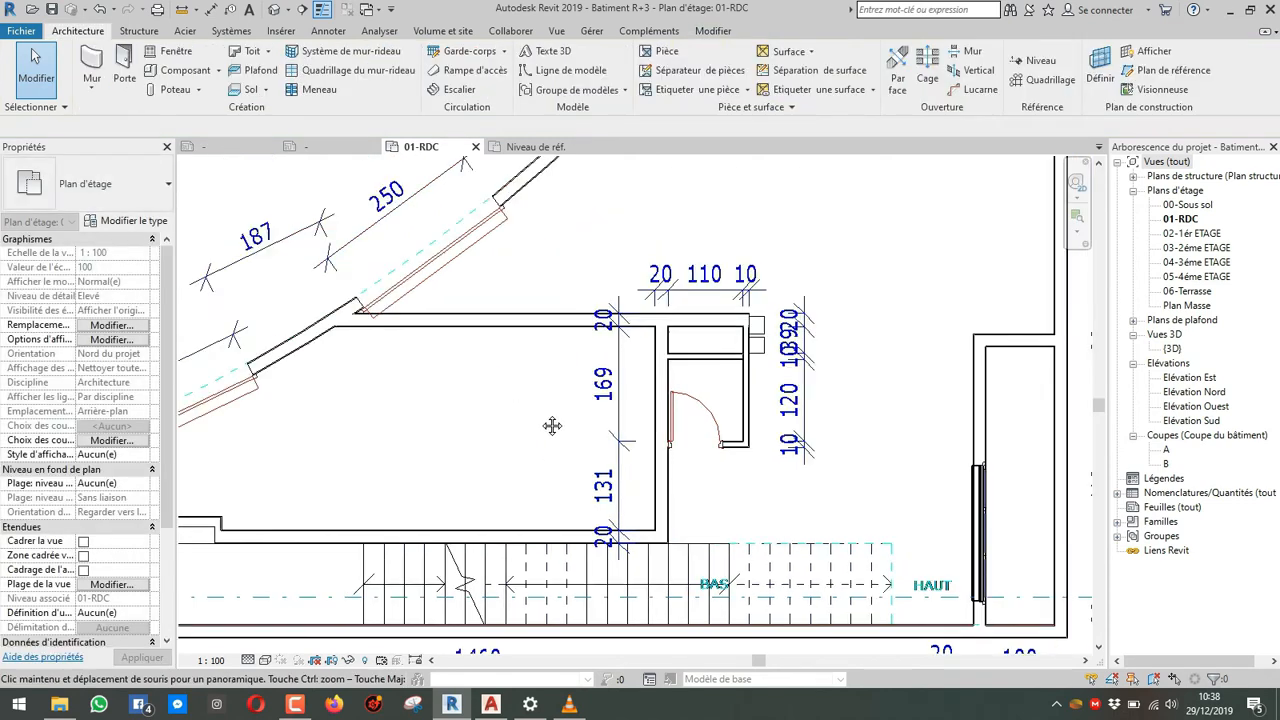
Step: Add a horizontal aligned dimension string across the large room left of the partition, including the partition's thickness
{"action": "key", "text": "d"}
{"action": "key", "text": "i"}
{"action": "scroll", "coordinate": [540, 422], "scroll_direction": "down", "scroll_amount": 1}
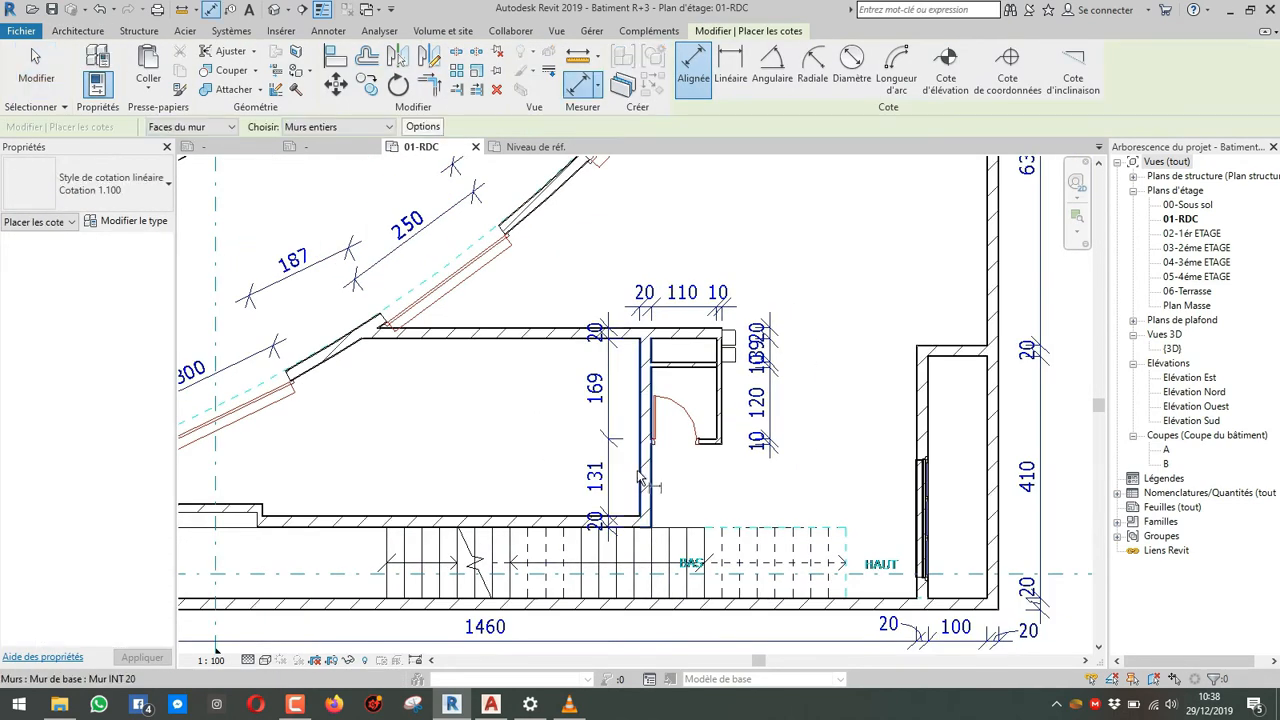
{"action": "left_click", "coordinate": [497, 468]}
{"action": "middle_click_drag", "start_coordinate": [433, 495], "coordinate": [648, 477]}
{"action": "middle_click_drag", "start_coordinate": [452, 530], "coordinate": [306, 570]}
{"action": "middle_click_drag", "start_coordinate": [857, 464], "coordinate": [721, 488]}
{"action": "scroll", "coordinate": [707, 436], "scroll_direction": "up", "scroll_amount": 2}
{"action": "key", "text": "Escape"}
{"action": "key", "text": "Escape"}
{"action": "left_click", "coordinate": [707, 436]}
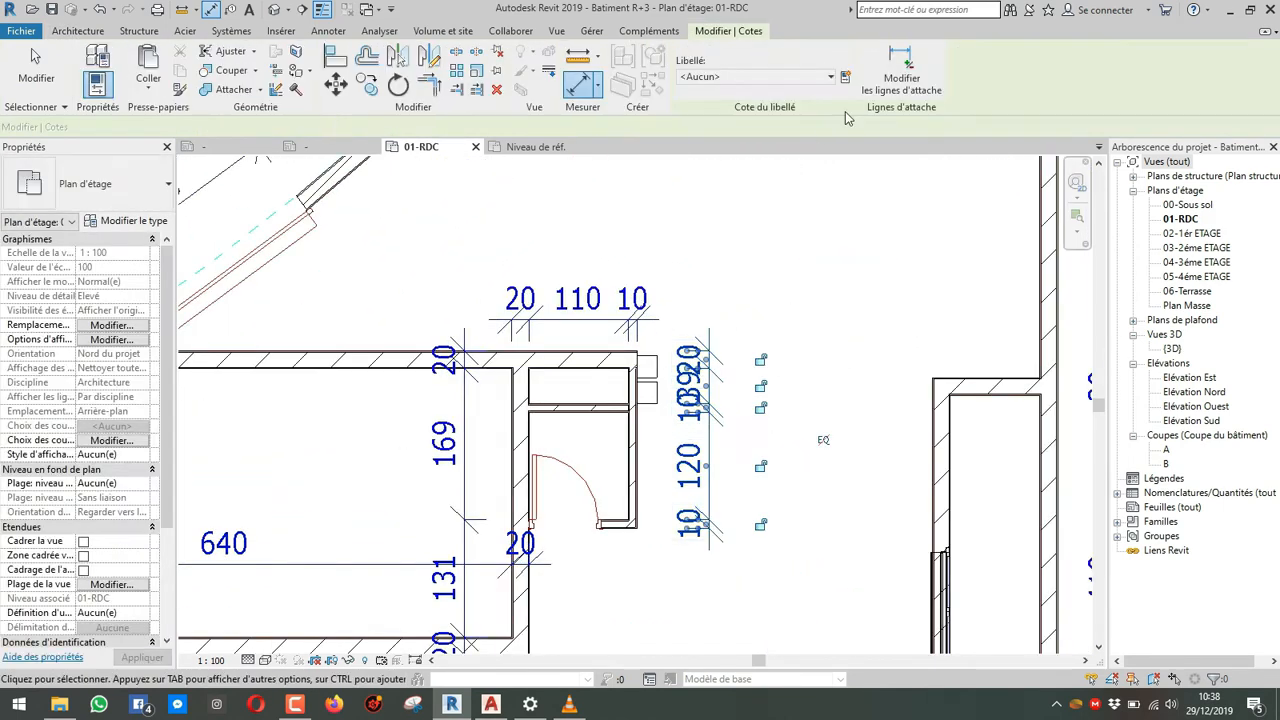
{"action": "left_click", "coordinate": [645, 420]}
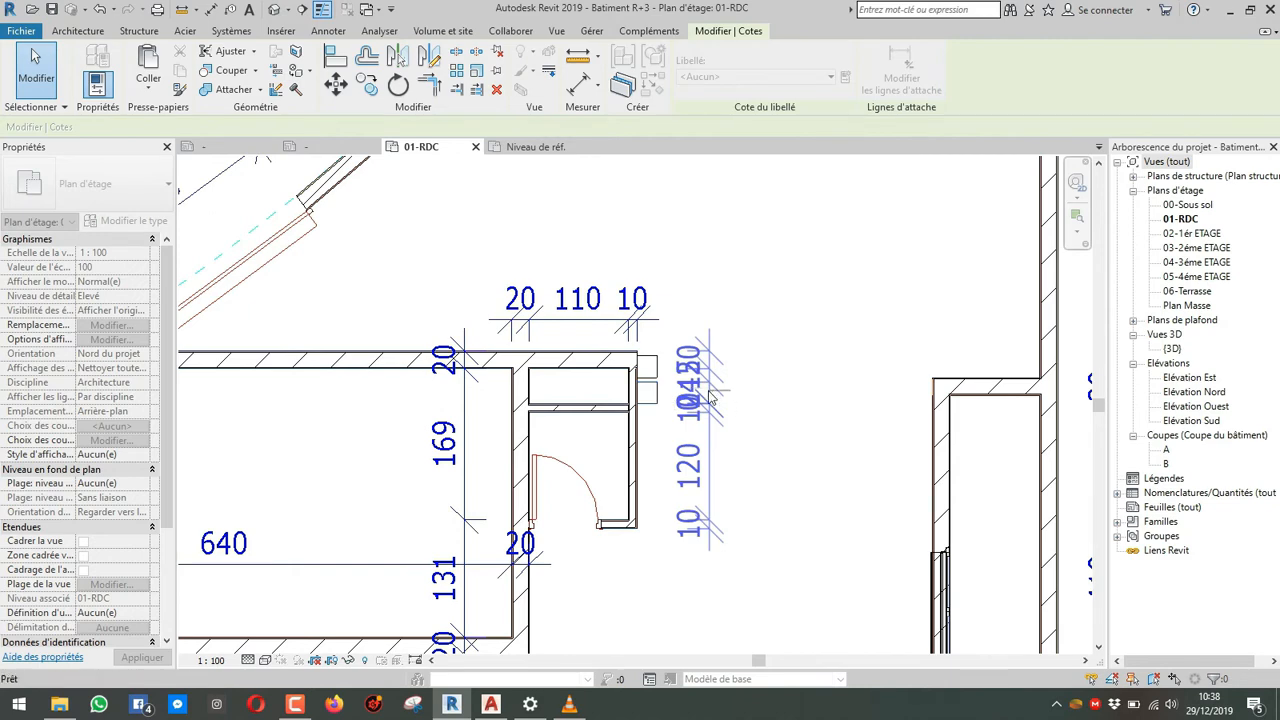
{"action": "key", "text": "Escape"}
Step: Edit the witness lines of the vertical string beside the small room, keeping the upper wall's outer face and the partition's and lower wall's faces
{"action": "left_click", "coordinate": [709, 400]}
{"action": "left_click", "coordinate": [903, 76]}
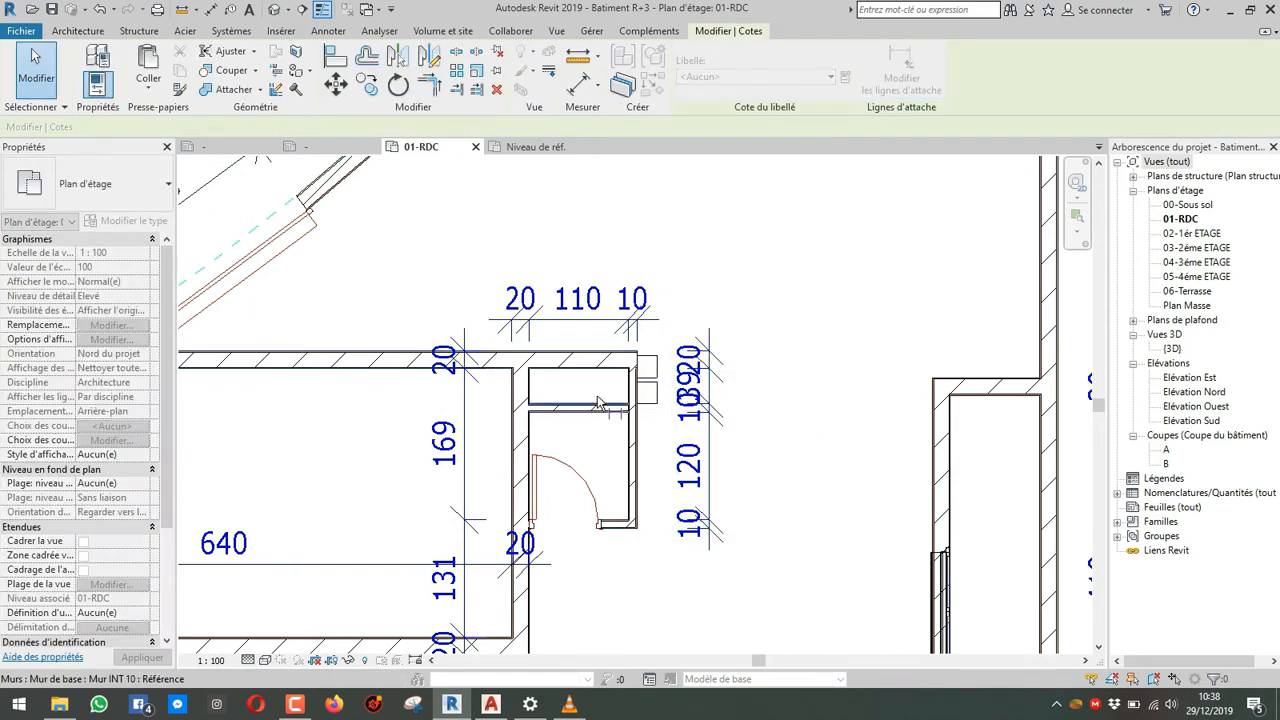
{"action": "left_click", "coordinate": [597, 402]}
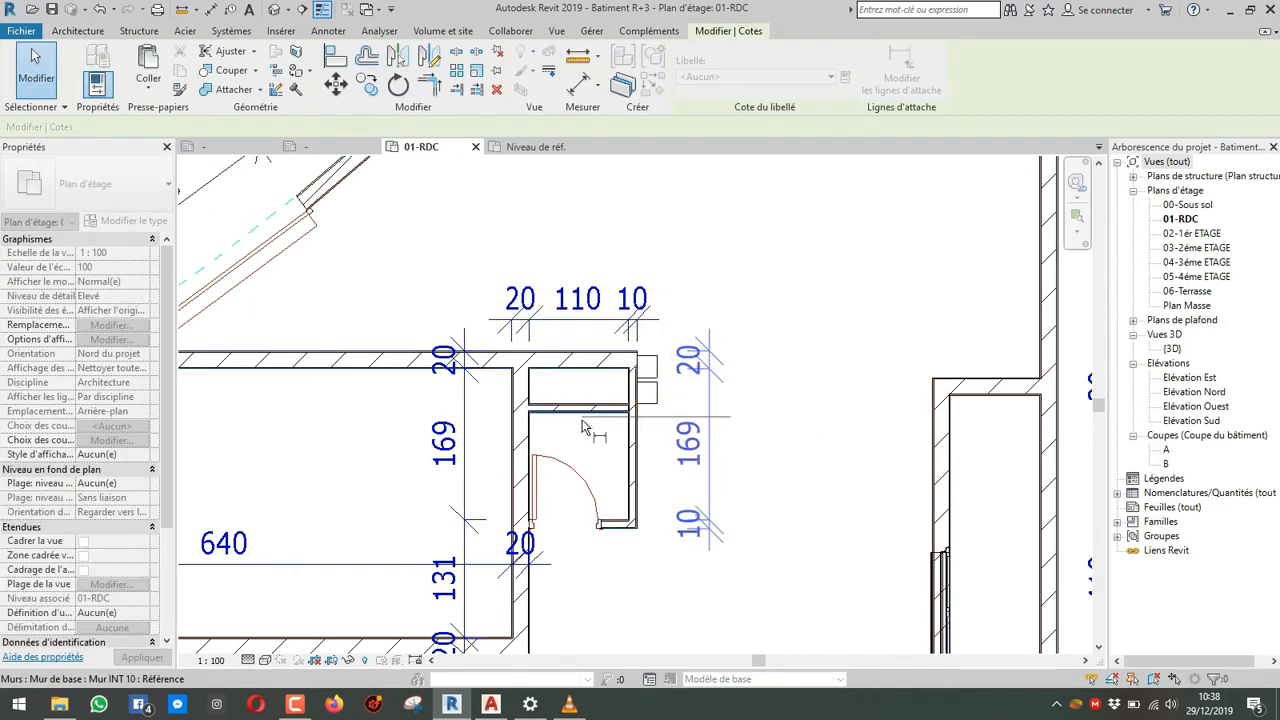
{"action": "left_click", "coordinate": [771, 425]}
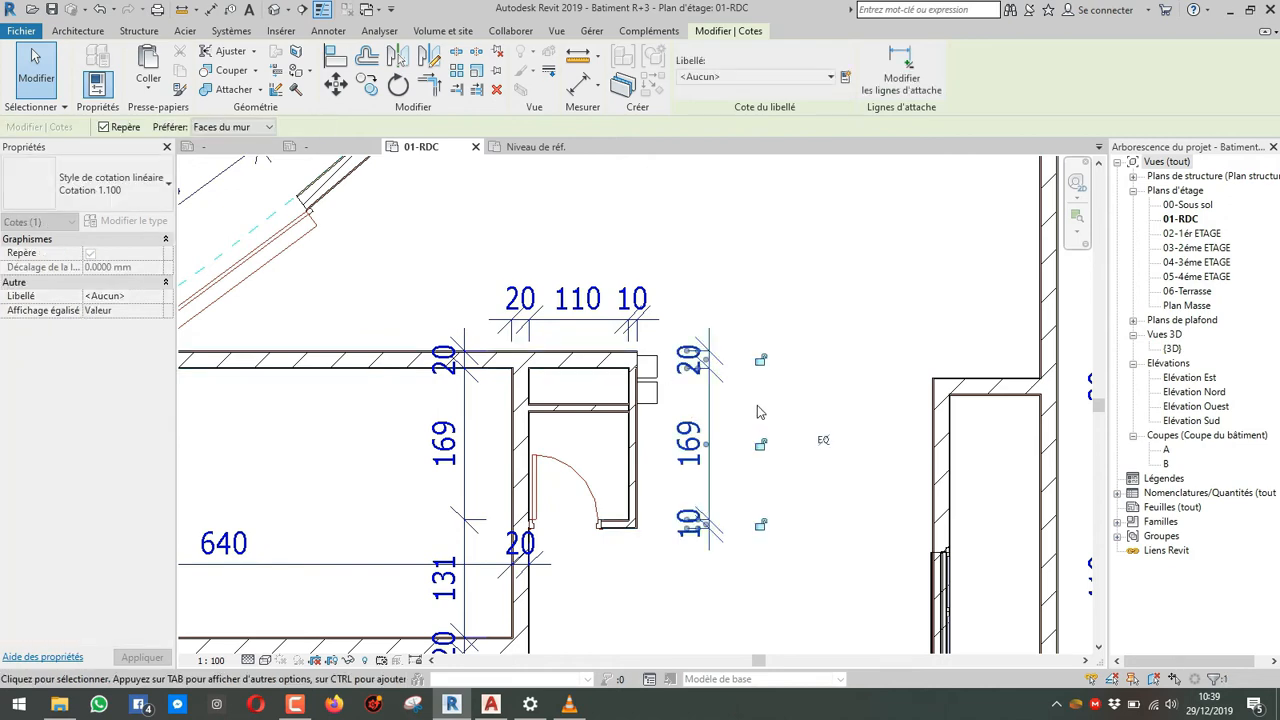
{"action": "left_click", "coordinate": [898, 87]}
{"action": "left_click", "coordinate": [610, 372]}
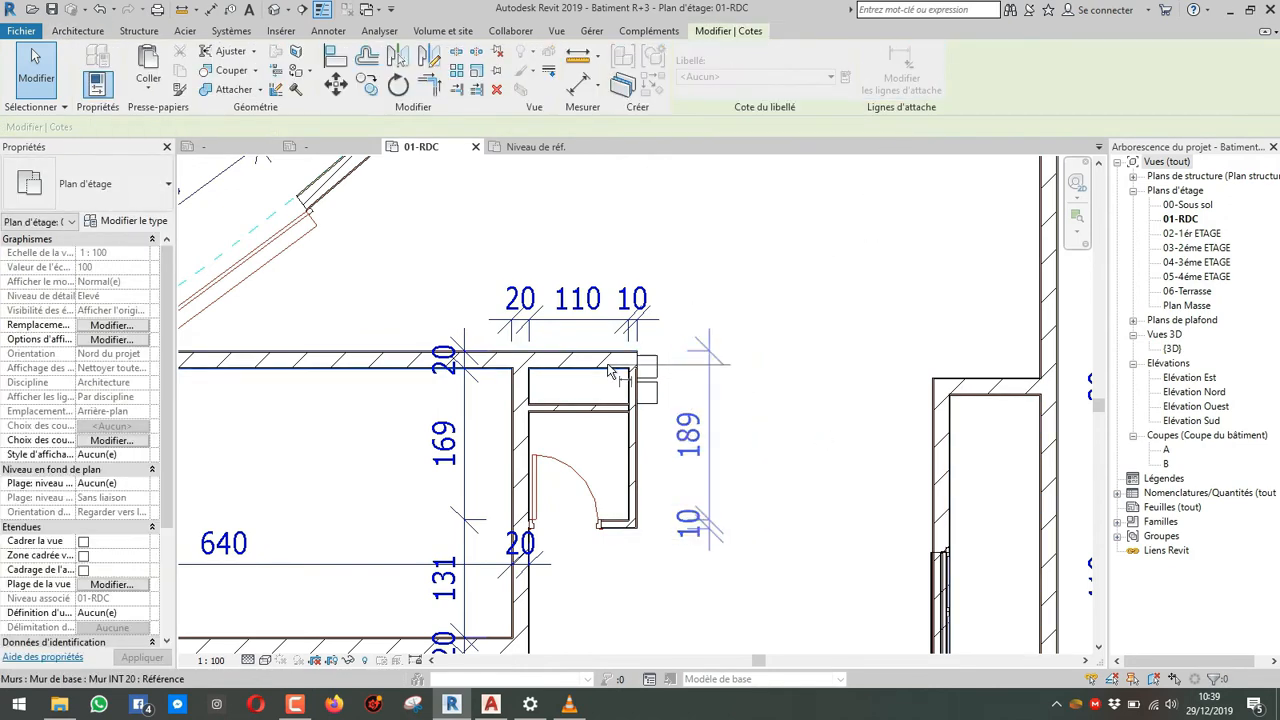
{"action": "left_click", "coordinate": [598, 420]}
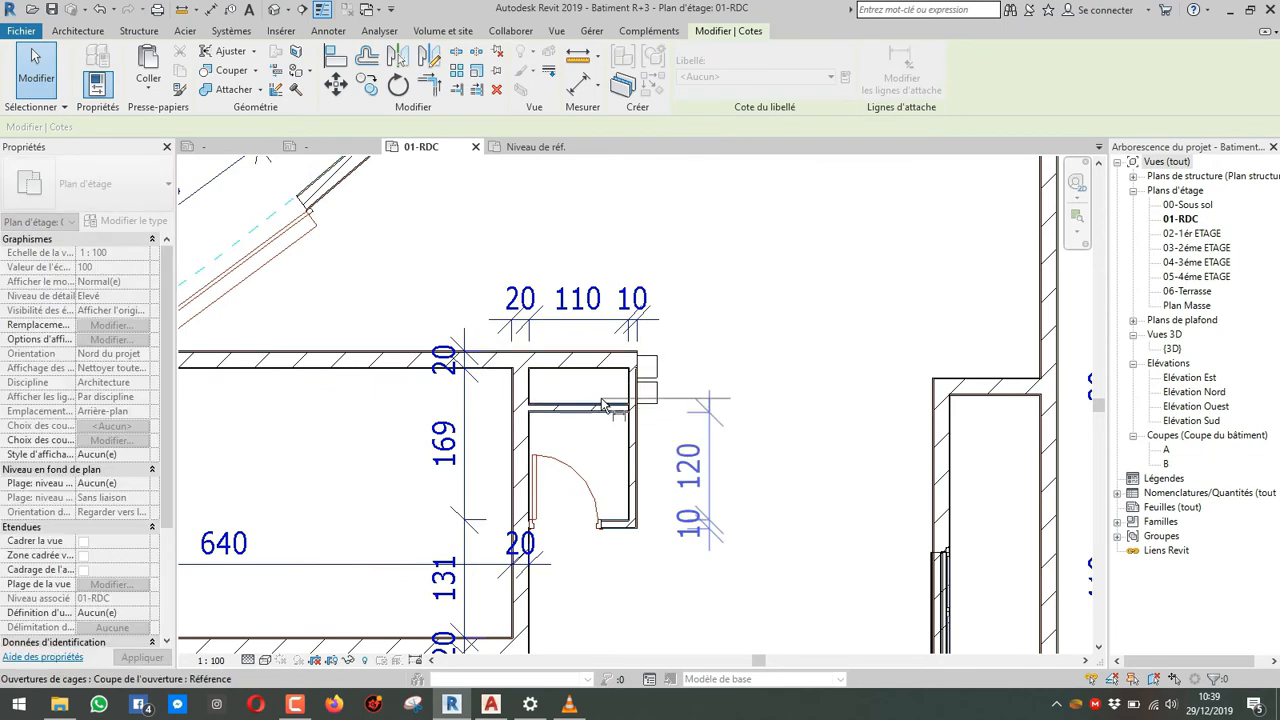
{"action": "left_click", "coordinate": [603, 402]}
{"action": "left_click", "coordinate": [609, 354]}
{"action": "left_click", "coordinate": [762, 284]}
{"action": "key", "text": "Escape"}
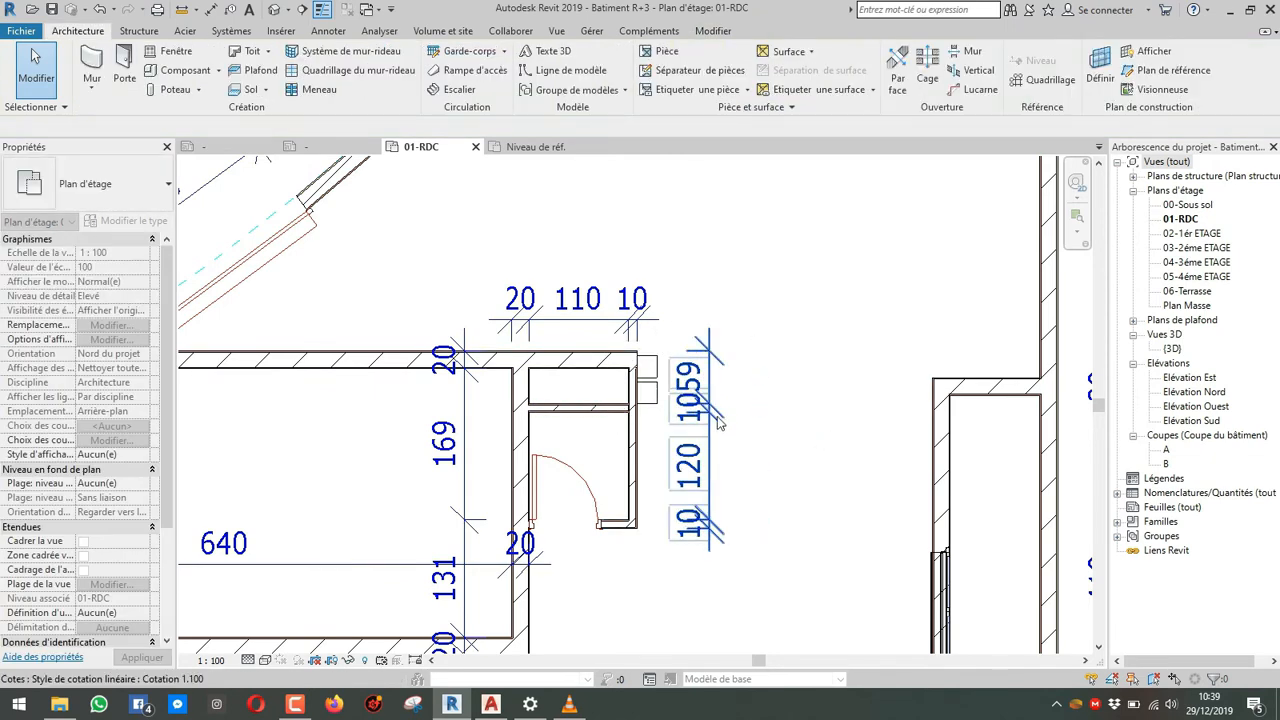
Step: Move the 59 text of that vertical string clear of the neighbouring 10 value, past the string's upper end
{"action": "left_click", "coordinate": [710, 385]}
{"action": "left_click_drag", "start_coordinate": [706, 330], "coordinate": [708, 324]}
{"action": "left_click", "coordinate": [749, 326]}
{"action": "scroll", "coordinate": [753, 340], "scroll_direction": "down", "scroll_amount": 1}
{"action": "middle_click_drag", "start_coordinate": [753, 378], "coordinate": [754, 334]}
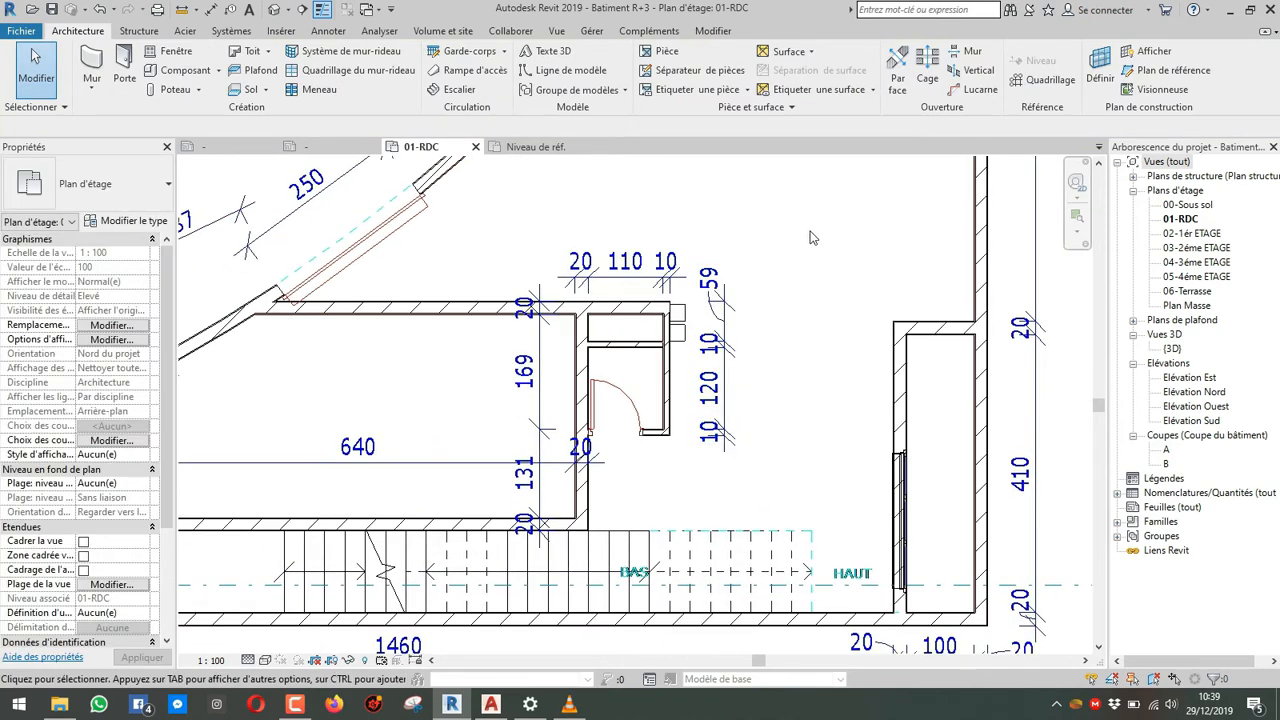
Step: Add a horizontal aligned whole-wall dimension string below the small room's door wall
{"action": "key", "text": "i"}
{"action": "scroll", "coordinate": [660, 354], "scroll_direction": "up", "scroll_amount": 1}
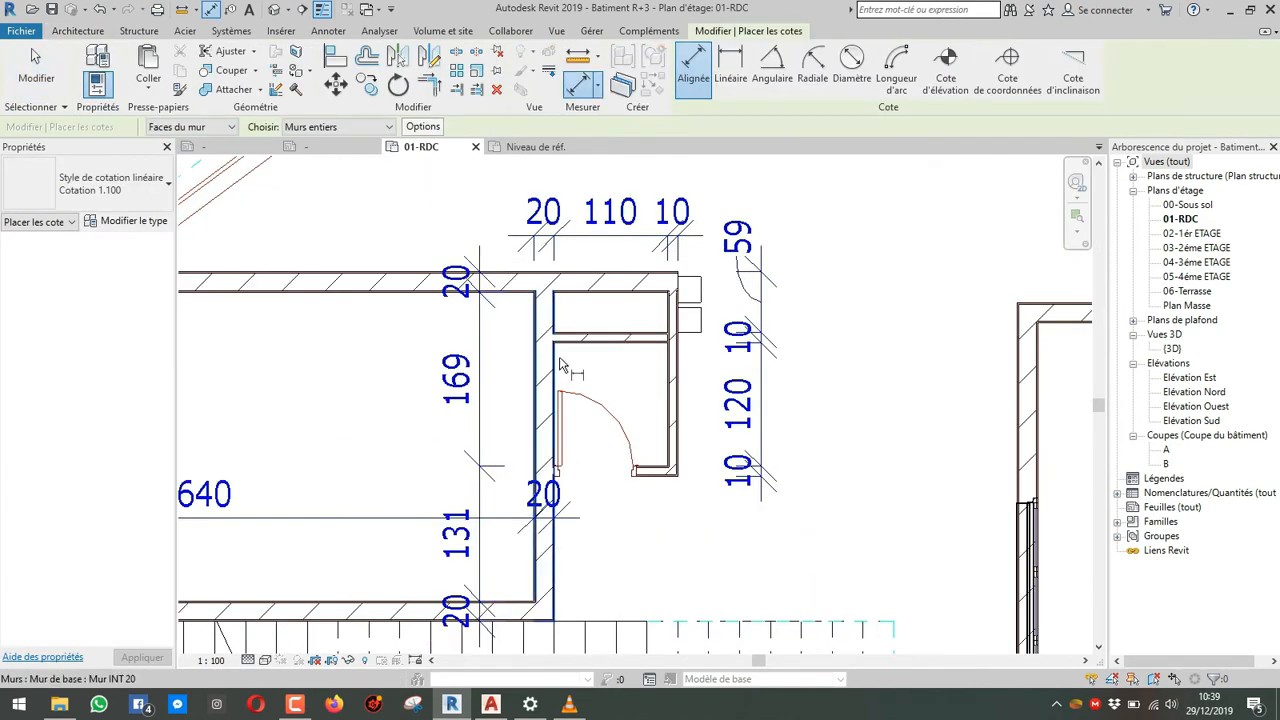
{"action": "left_click", "coordinate": [645, 470]}
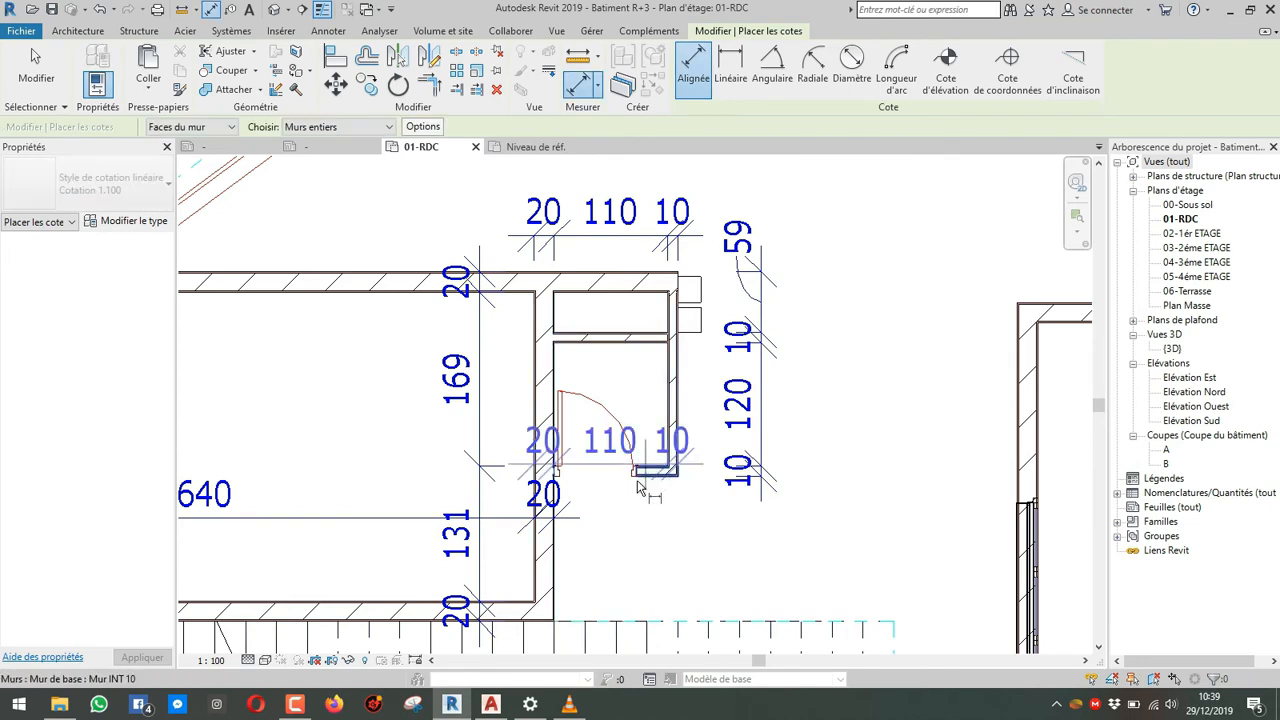
{"action": "left_click", "coordinate": [720, 580]}
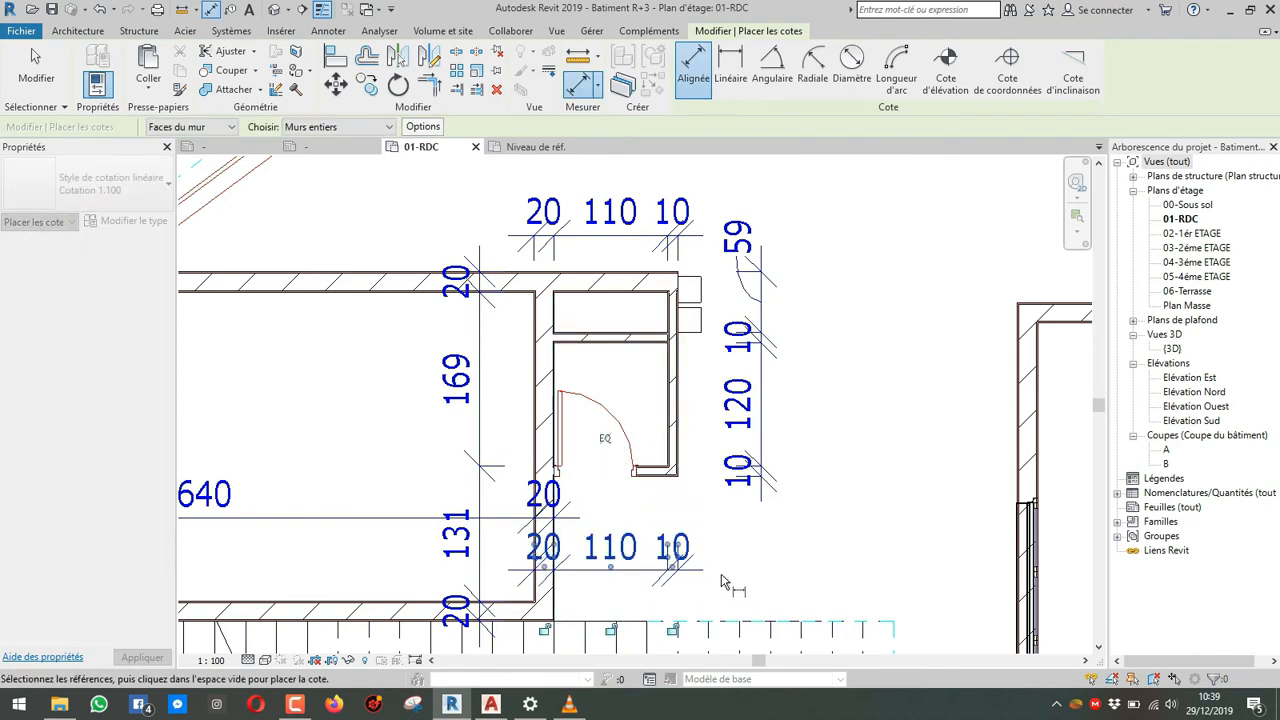
{"action": "key", "text": "Escape"}
Step: Edit the door wall string's witness lines, removing the 20 partition's faces and adding both edges of the door opening
{"action": "left_click", "coordinate": [609, 562]}
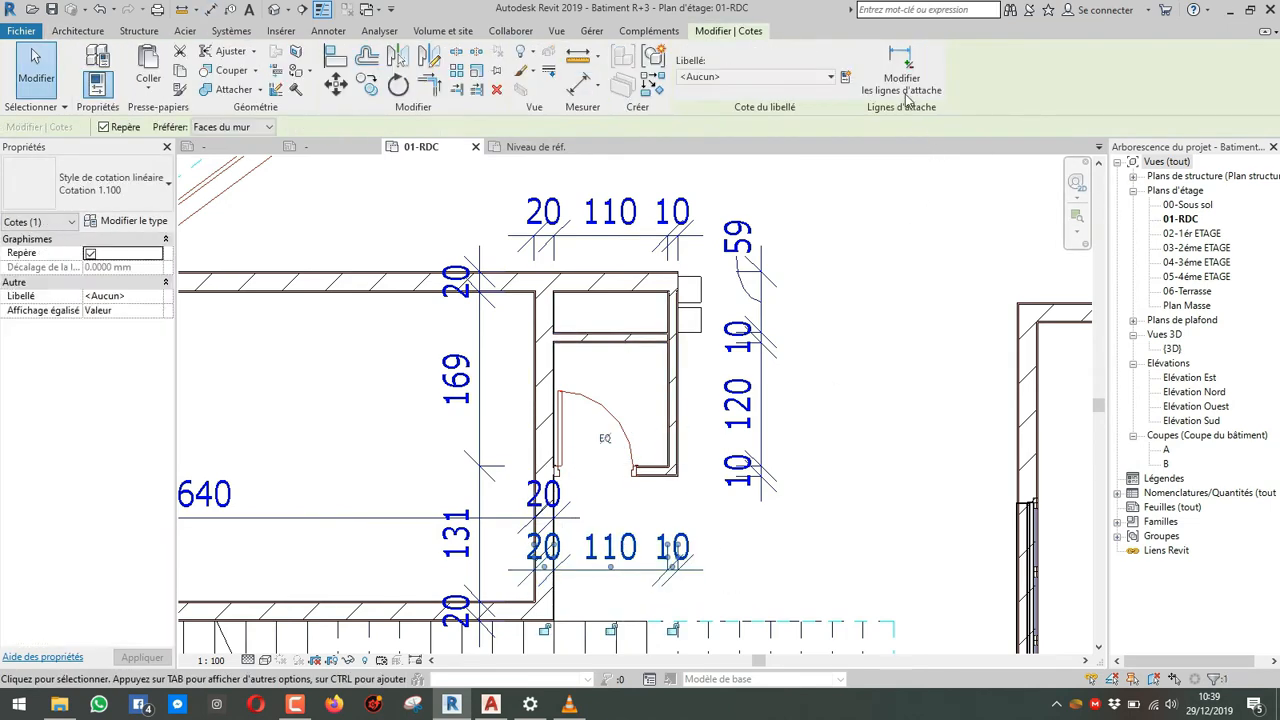
{"action": "left_click", "coordinate": [908, 92]}
{"action": "left_click", "coordinate": [555, 574]}
{"action": "left_click", "coordinate": [535, 582]}
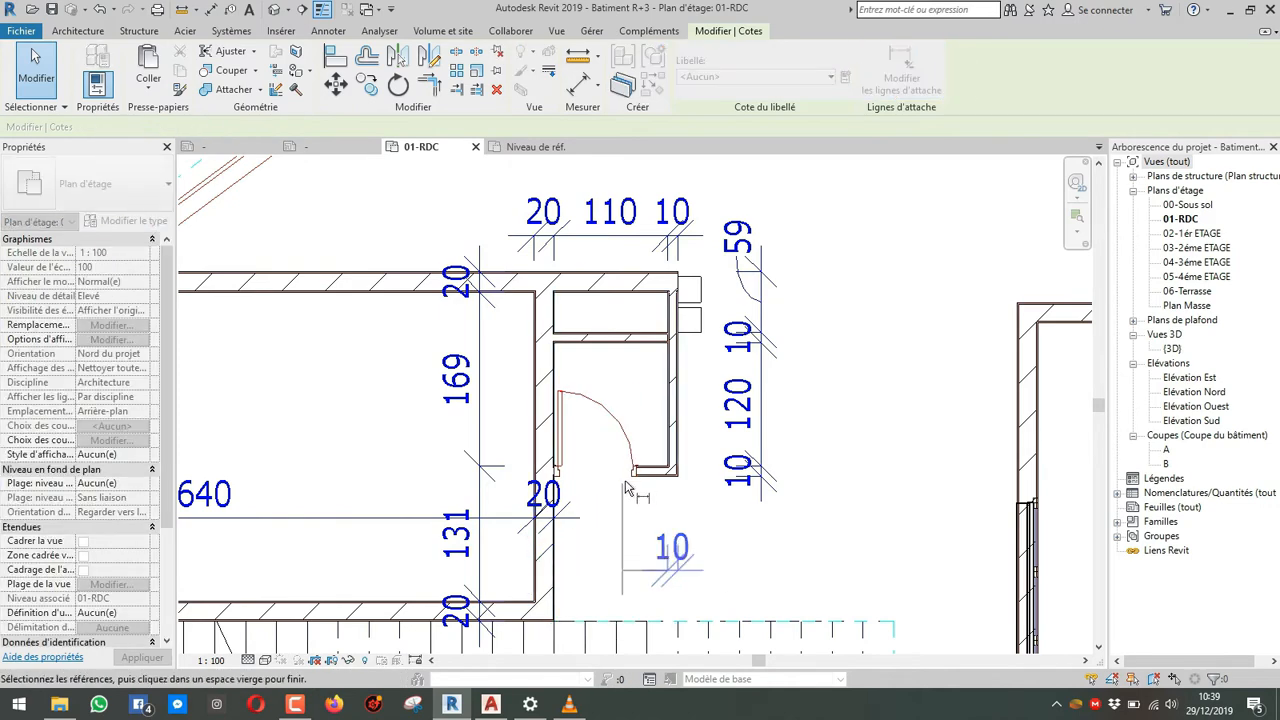
{"action": "left_click", "coordinate": [565, 478]}
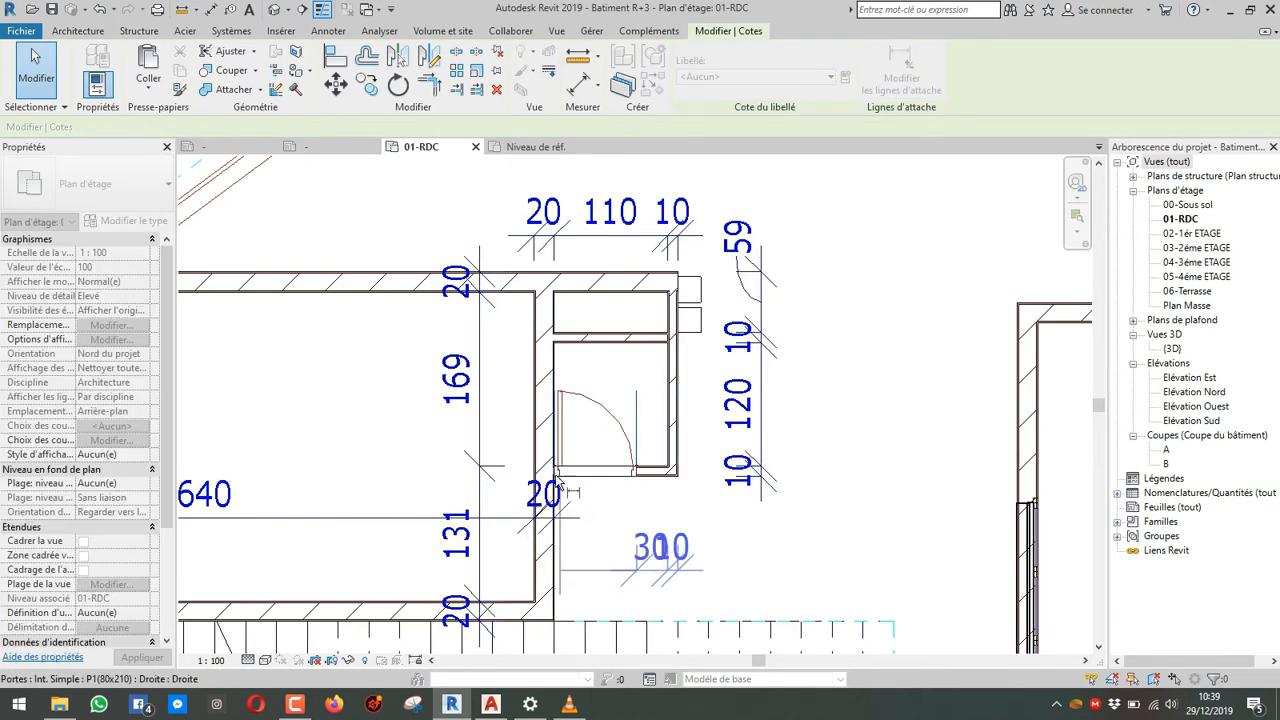
{"action": "left_click", "coordinate": [556, 480]}
{"action": "left_click", "coordinate": [602, 572]}
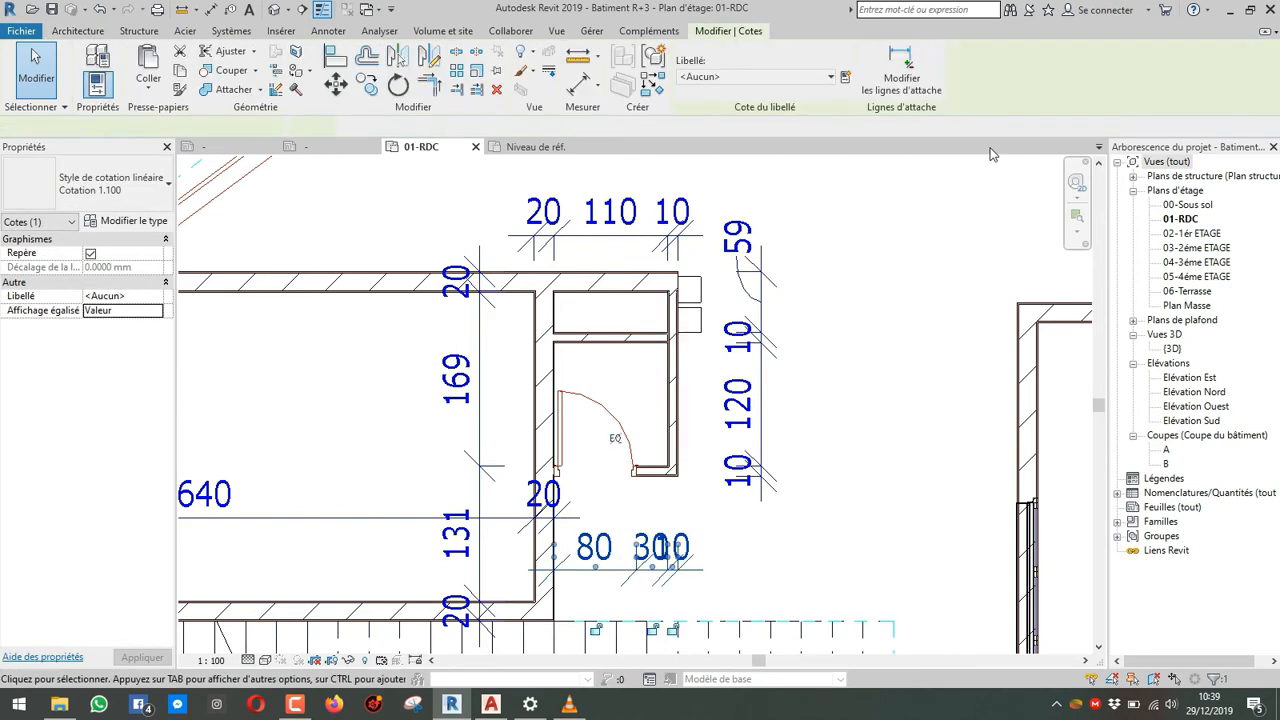
Step: Reduce the door wall string's witness lines at the small room's 10 side wall to a single line at the wall's centre
{"action": "left_click", "coordinate": [893, 86]}
{"action": "left_click", "coordinate": [669, 434]}
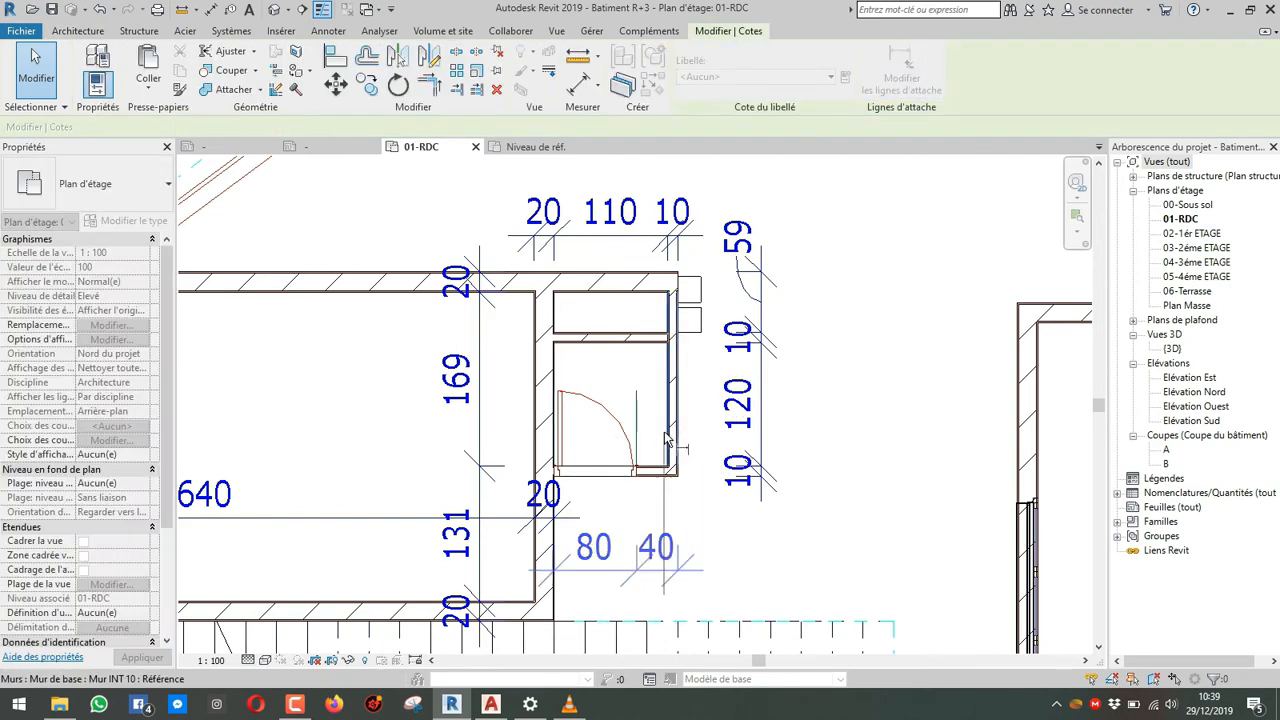
{"action": "left_click", "coordinate": [716, 518]}
{"action": "left_click", "coordinate": [668, 570]}
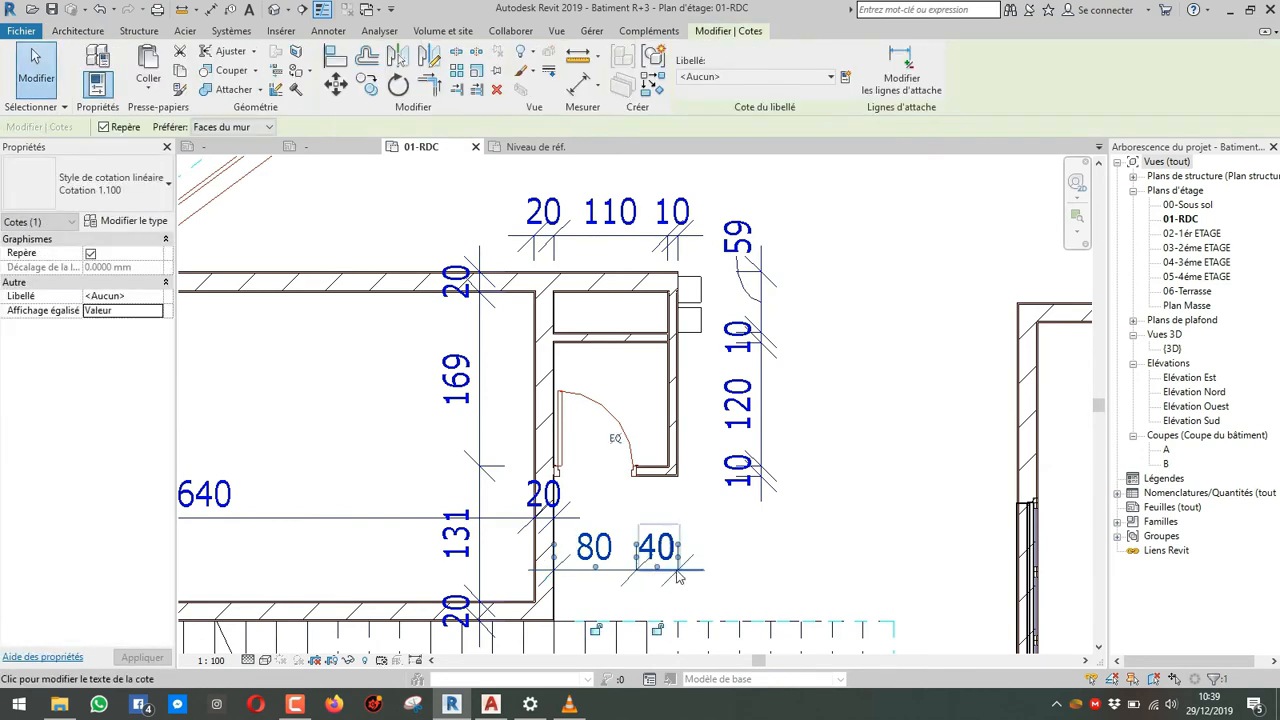
{"action": "key", "text": "Escape"}
{"action": "left_click", "coordinate": [660, 572]}
{"action": "key", "text": "Escape"}
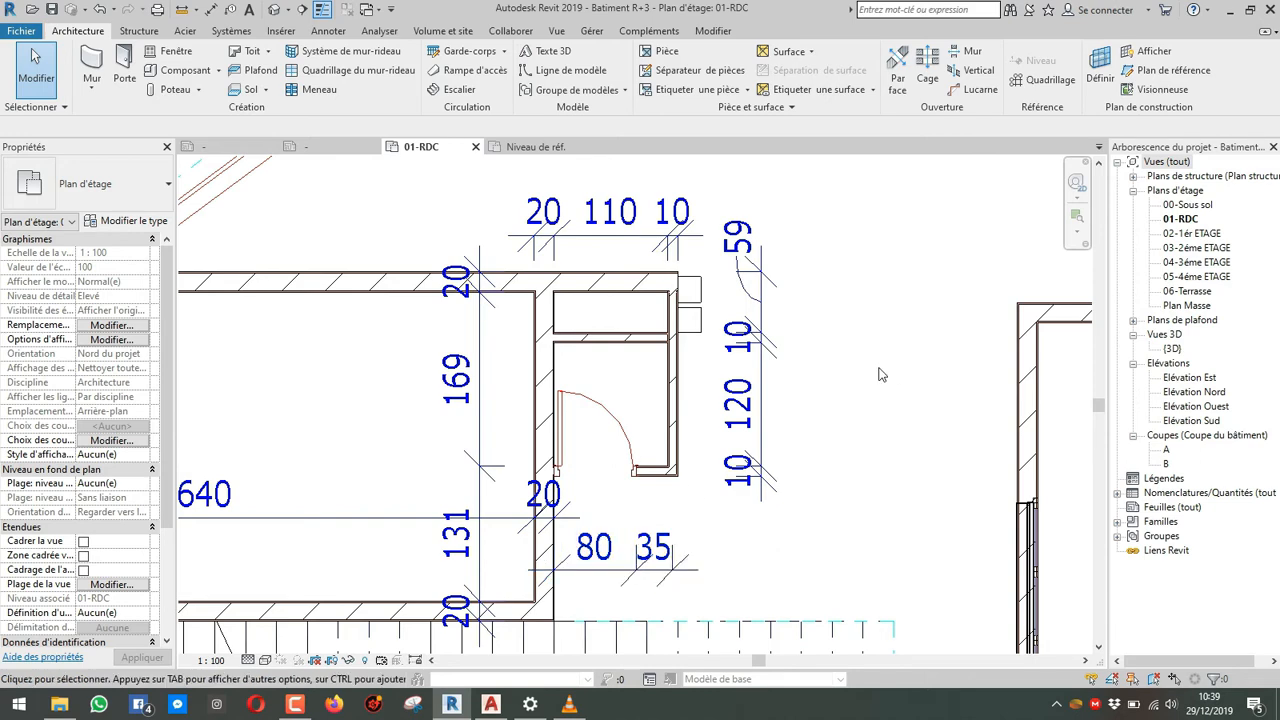
Step: Add whole-wall aligned dimension strings to the narrow room by the stairs, one vertical inside it and one horizontal above it
{"action": "scroll", "coordinate": [843, 338], "scroll_direction": "down", "scroll_amount": 4}
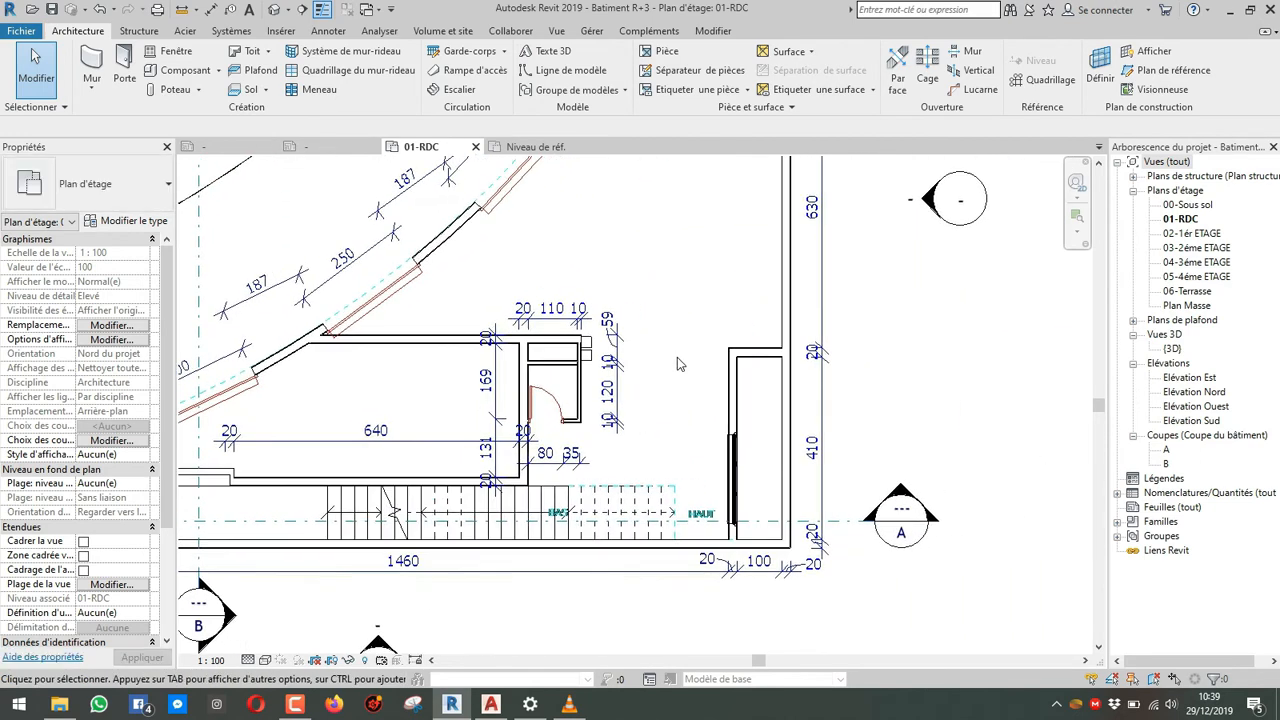
{"action": "left_click", "coordinate": [717, 402]}
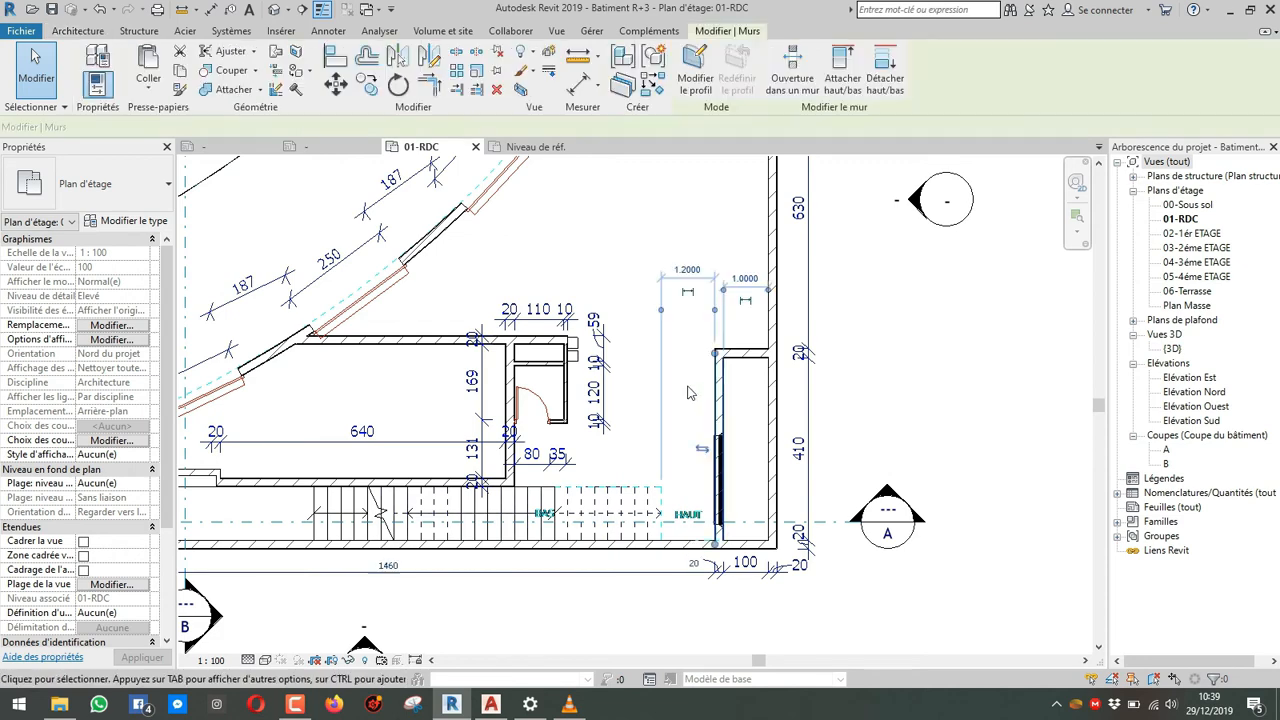
{"action": "left_click", "coordinate": [211, 10]}
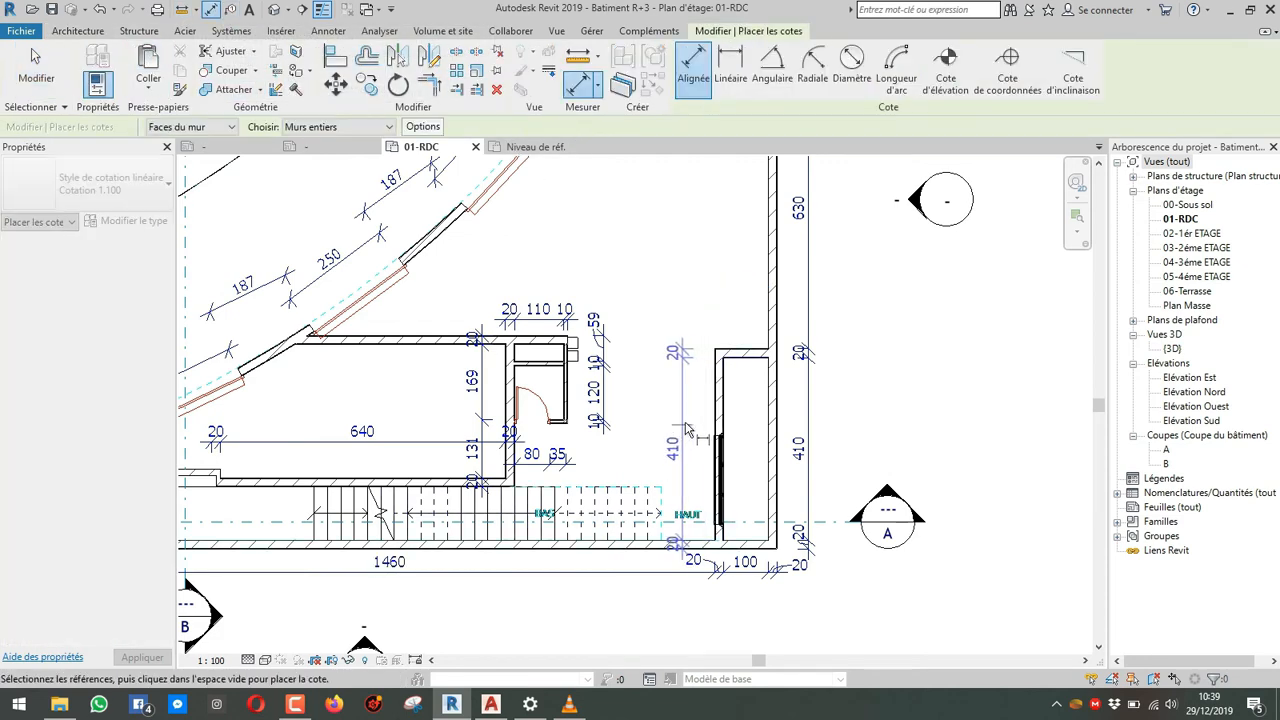
{"action": "scroll", "coordinate": [700, 410], "scroll_direction": "up", "scroll_amount": 1}
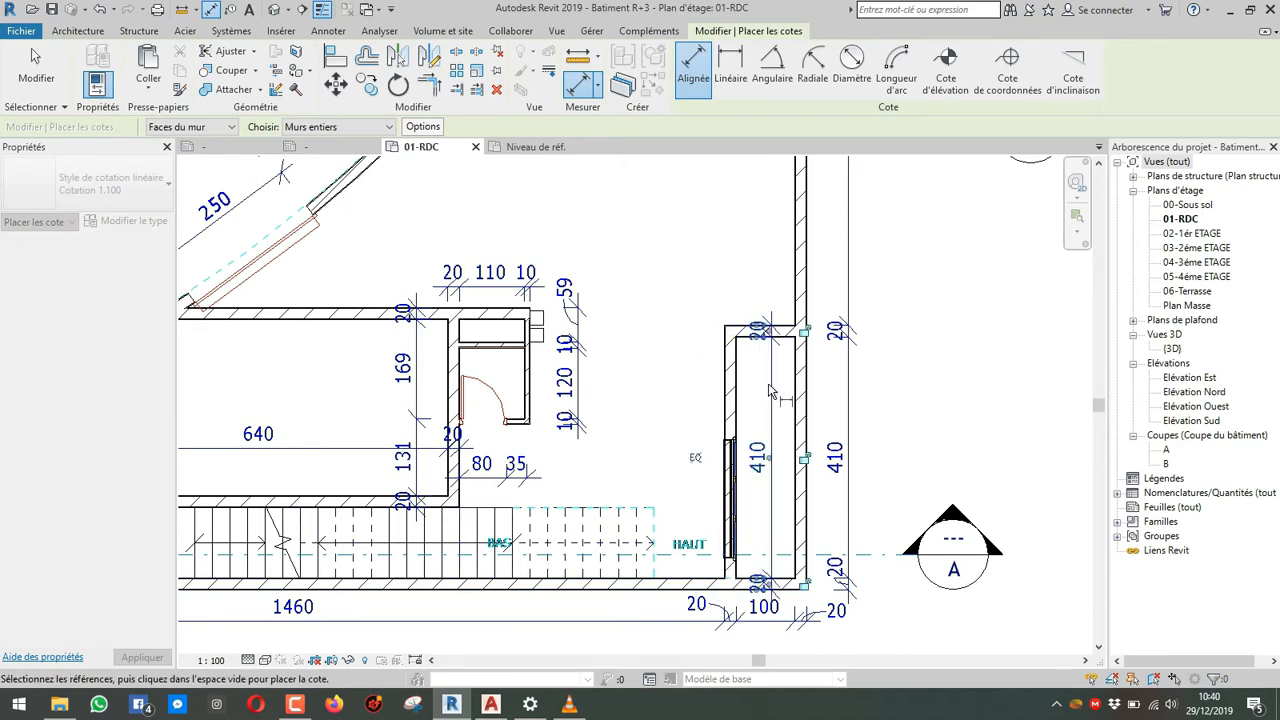
{"action": "left_click", "coordinate": [745, 340]}
{"action": "middle_click_drag", "start_coordinate": [697, 233], "coordinate": [562, 294]}
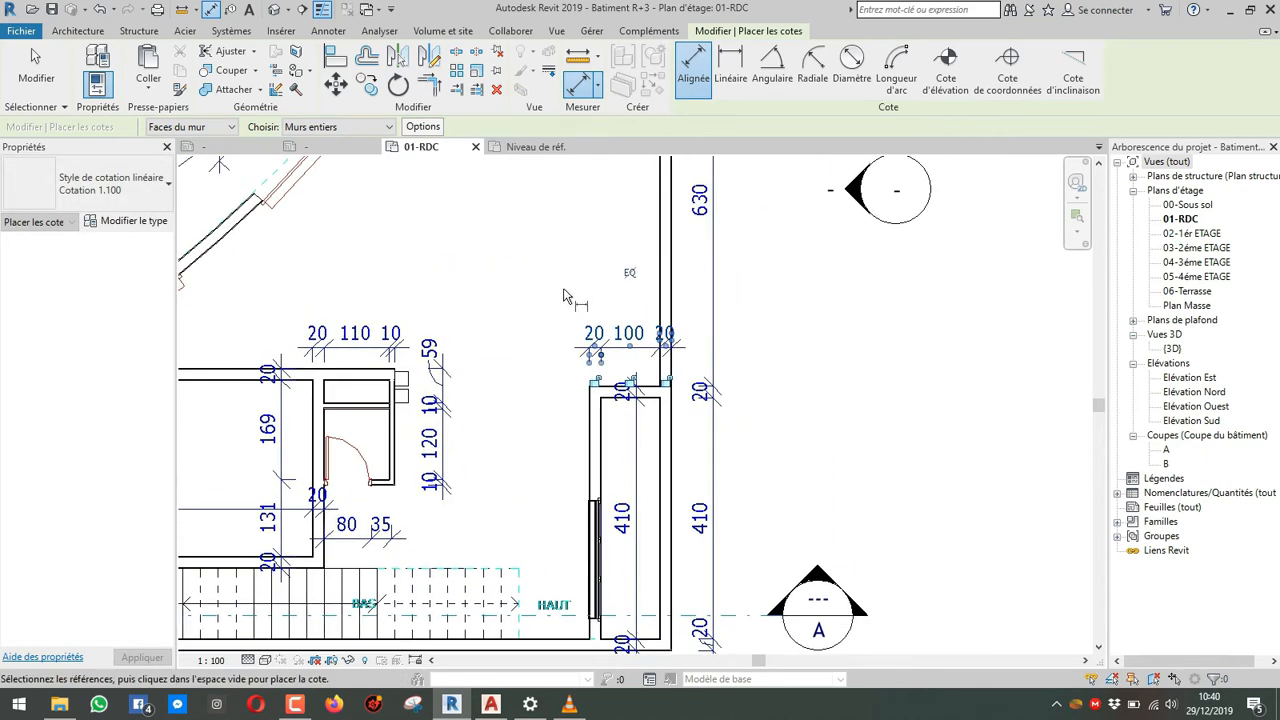
{"action": "key", "text": "Escape"}
{"action": "key", "text": "Escape"}
{"action": "scroll", "coordinate": [609, 426], "scroll_direction": "down", "scroll_amount": 2}
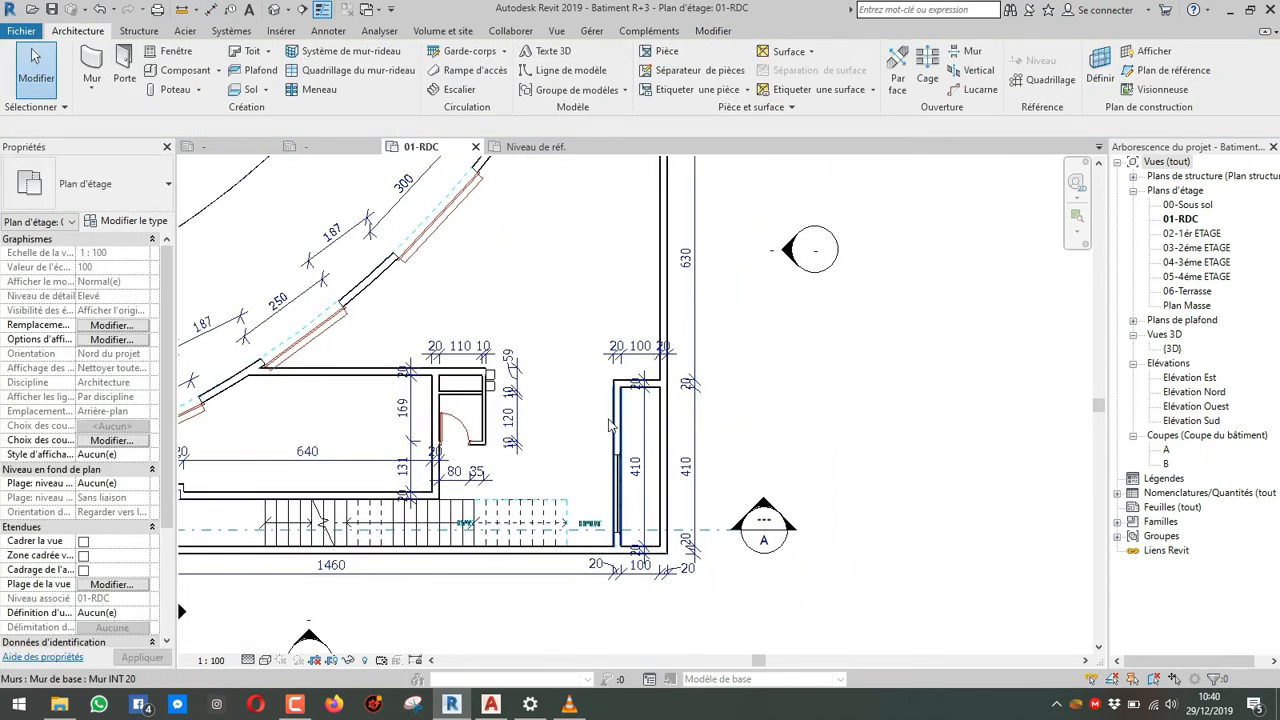
Step: Add both edges of the opening in the narrow room's wall to its vertical dimension string
{"action": "scroll", "coordinate": [645, 484], "scroll_direction": "up", "scroll_amount": 2}
{"action": "left_click", "coordinate": [646, 486]}
{"action": "left_click", "coordinate": [922, 72]}
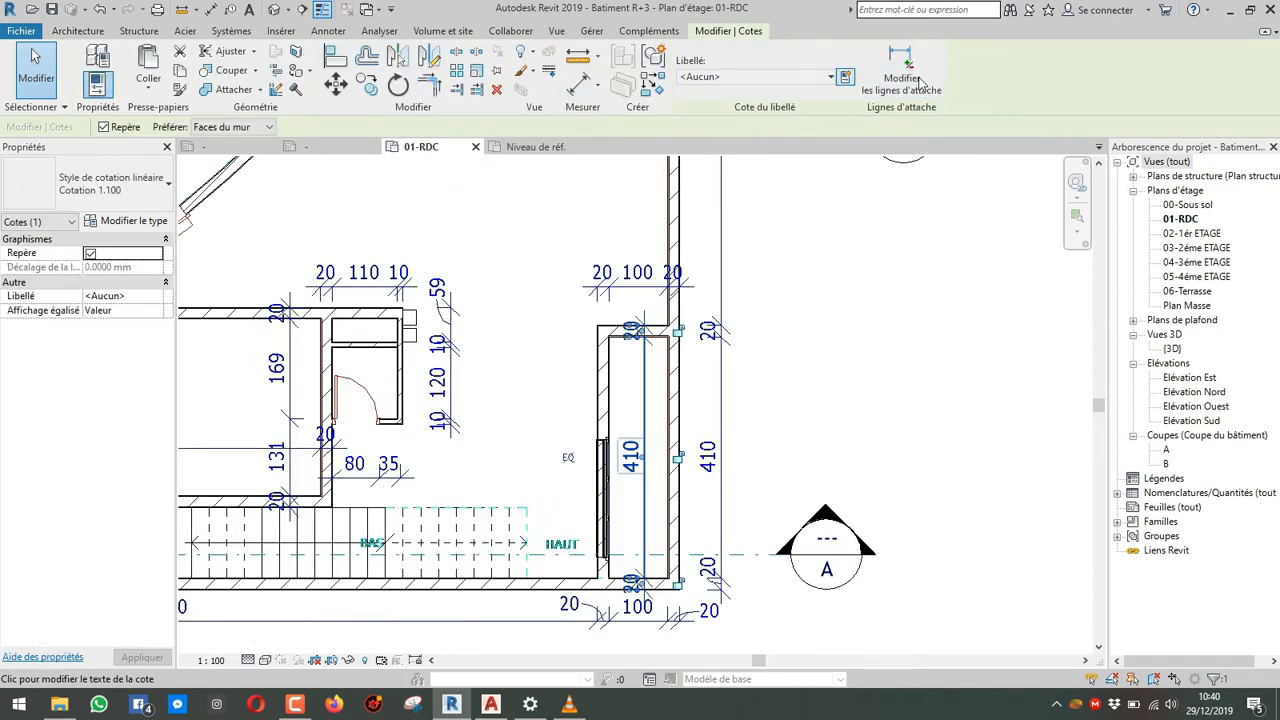
{"action": "left_click", "coordinate": [606, 558]}
{"action": "left_click", "coordinate": [606, 440]}
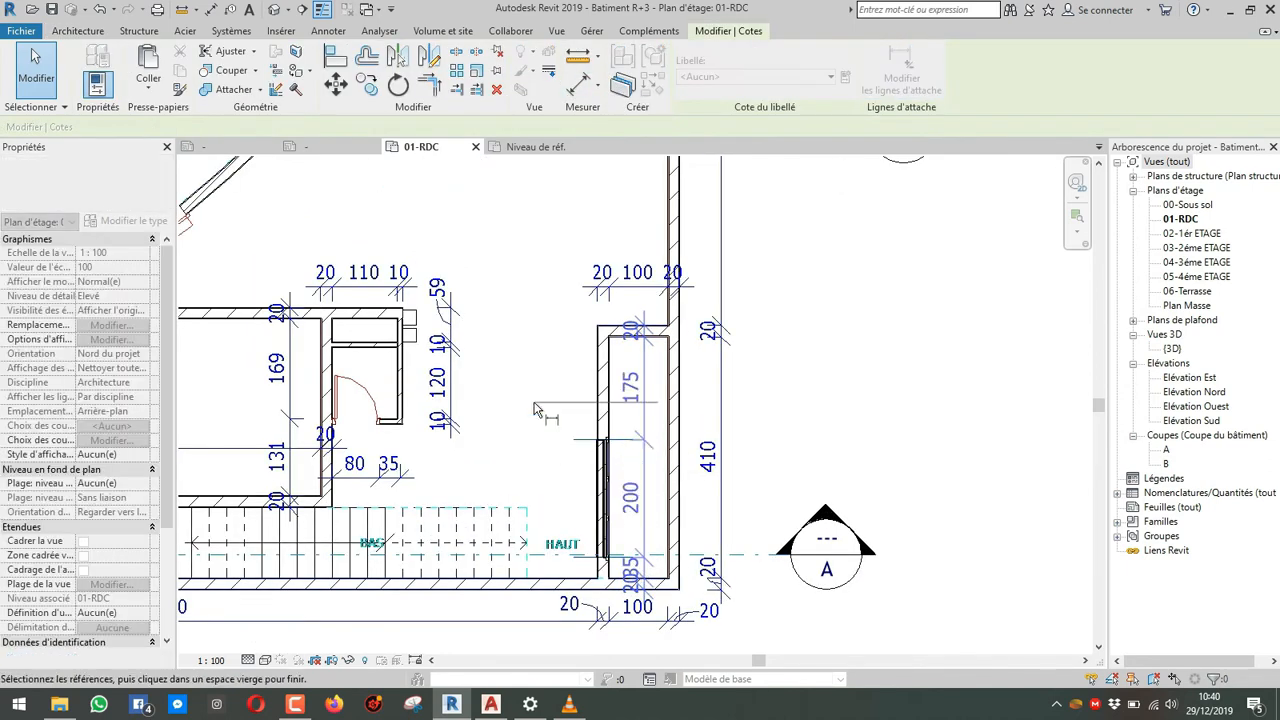
{"action": "left_click", "coordinate": [533, 403]}
{"action": "left_click", "coordinate": [660, 562]}
Step: Remove the lower exterior wall's inner-face witness line from the narrow room's vertical dimension string
{"action": "middle_click_drag", "start_coordinate": [658, 567], "coordinate": [662, 438]}
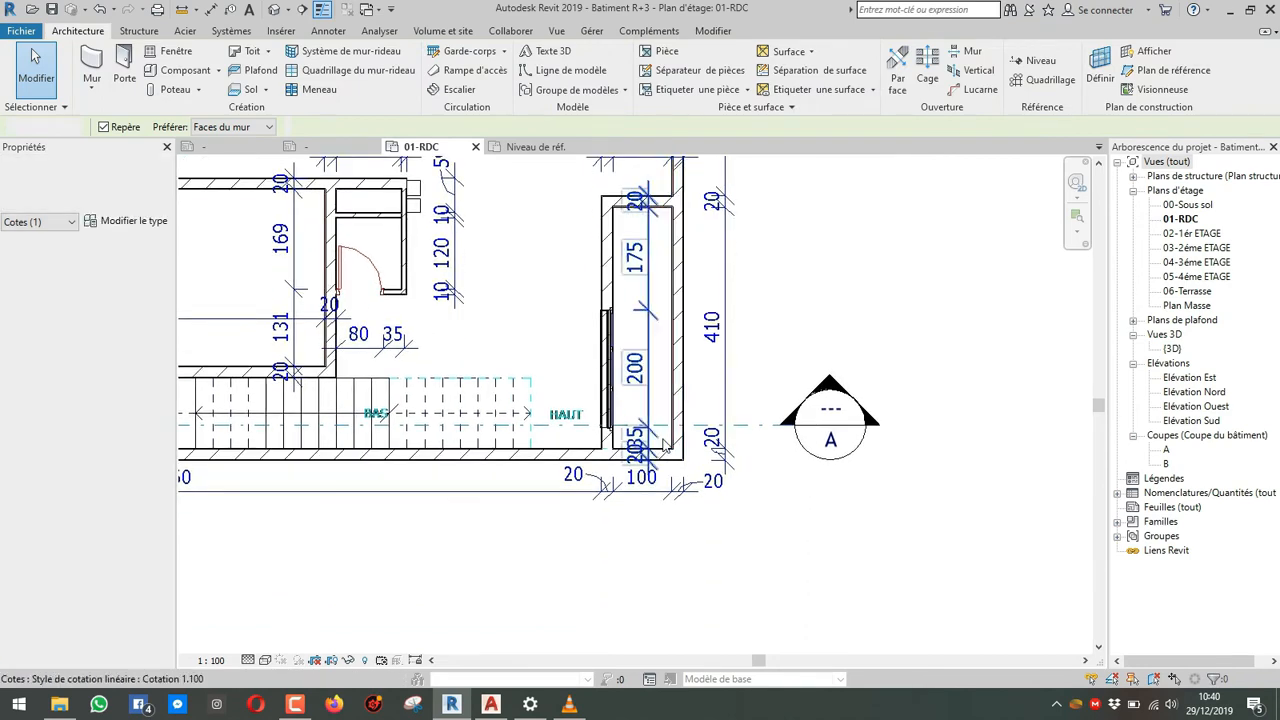
{"action": "scroll", "coordinate": [661, 438], "scroll_direction": "up", "scroll_amount": 2}
{"action": "left_click", "coordinate": [640, 390]}
{"action": "left_click", "coordinate": [901, 72]}
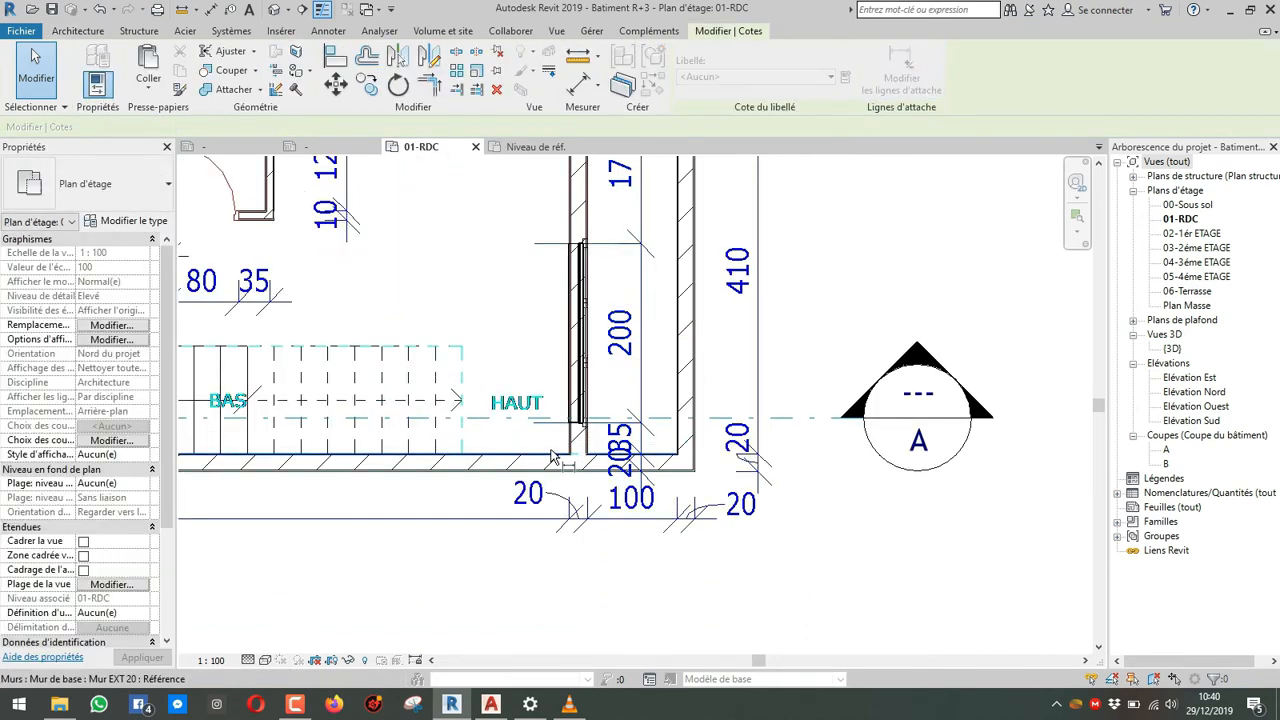
{"action": "left_click", "coordinate": [523, 266]}
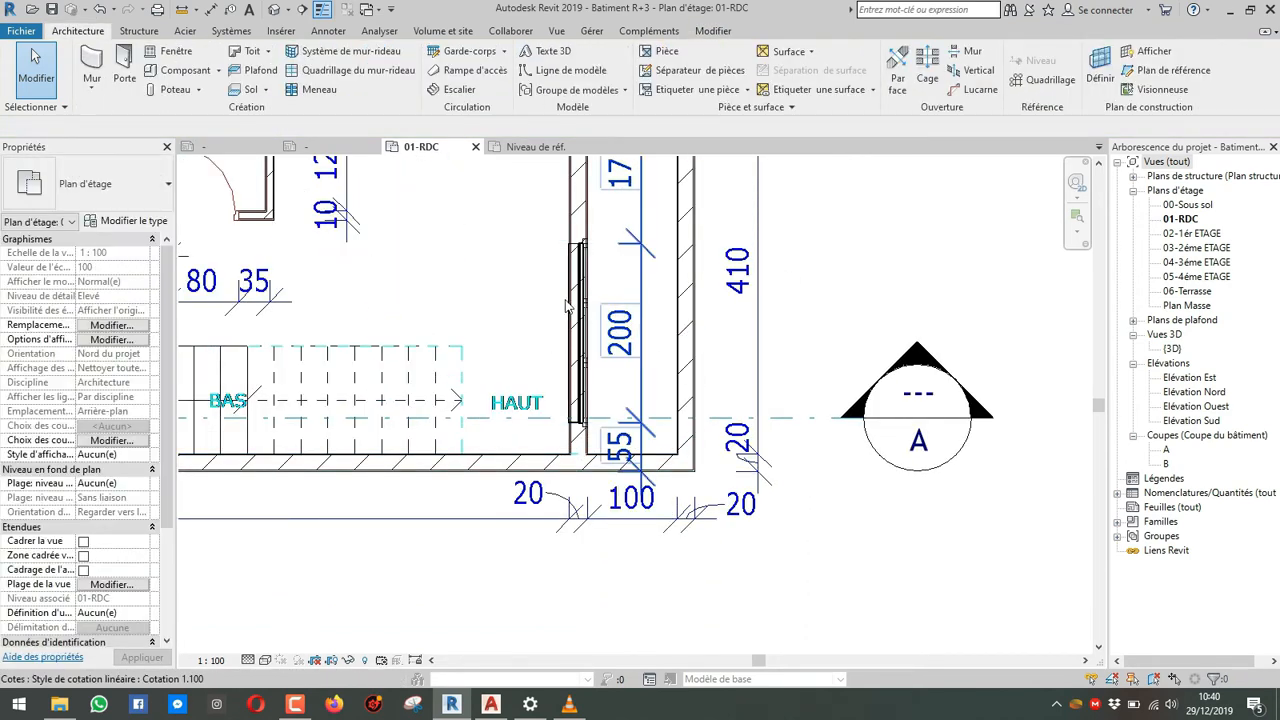
Step: Open the view template assignment of the 01-RDC plan, with Plan de niveaux Archi as the template
{"action": "scroll", "coordinate": [598, 425], "scroll_direction": "down", "scroll_amount": 2}
{"action": "middle_click_drag", "start_coordinate": [543, 328], "coordinate": [640, 475]}
{"action": "scroll", "coordinate": [563, 354], "scroll_direction": "down", "scroll_amount": 1}
{"action": "middle_click_drag", "start_coordinate": [585, 296], "coordinate": [584, 624]}
{"action": "scroll", "coordinate": [570, 442], "scroll_direction": "down", "scroll_amount": 2}
{"action": "scroll", "coordinate": [530, 425], "scroll_direction": "down", "scroll_amount": 1}
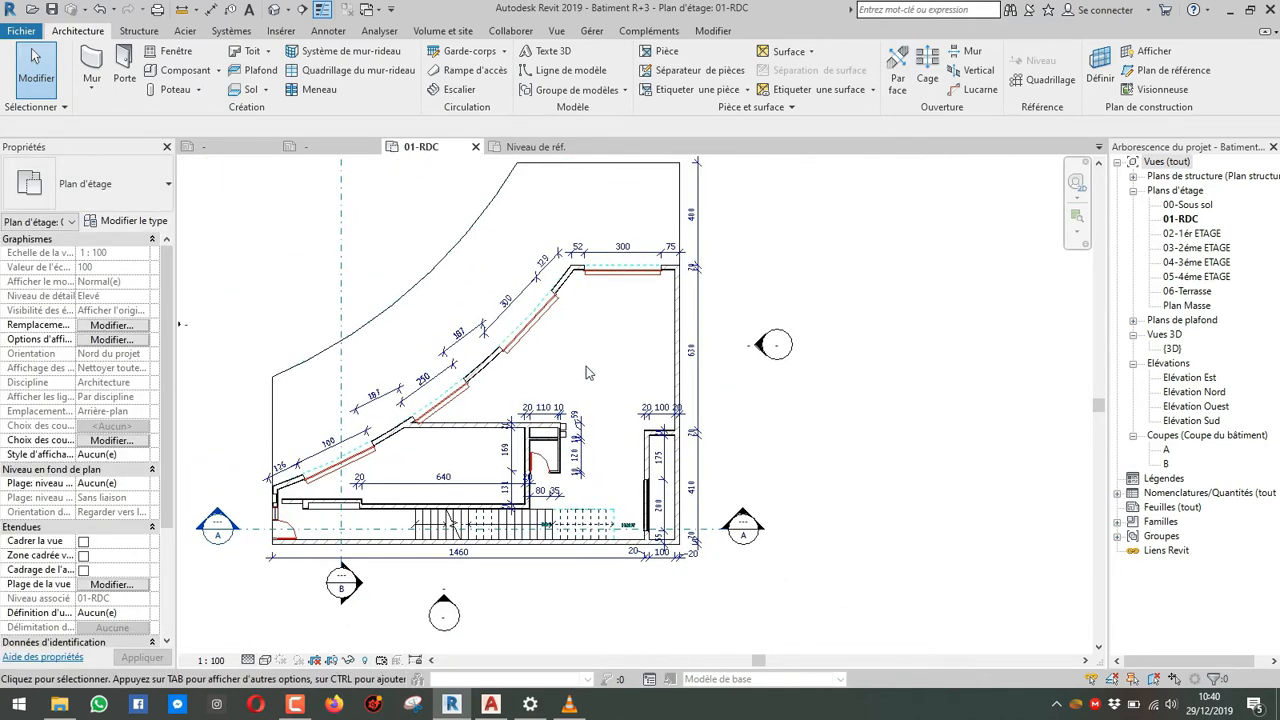
{"action": "scroll", "coordinate": [72, 530], "scroll_direction": "down", "scroll_amount": 2}
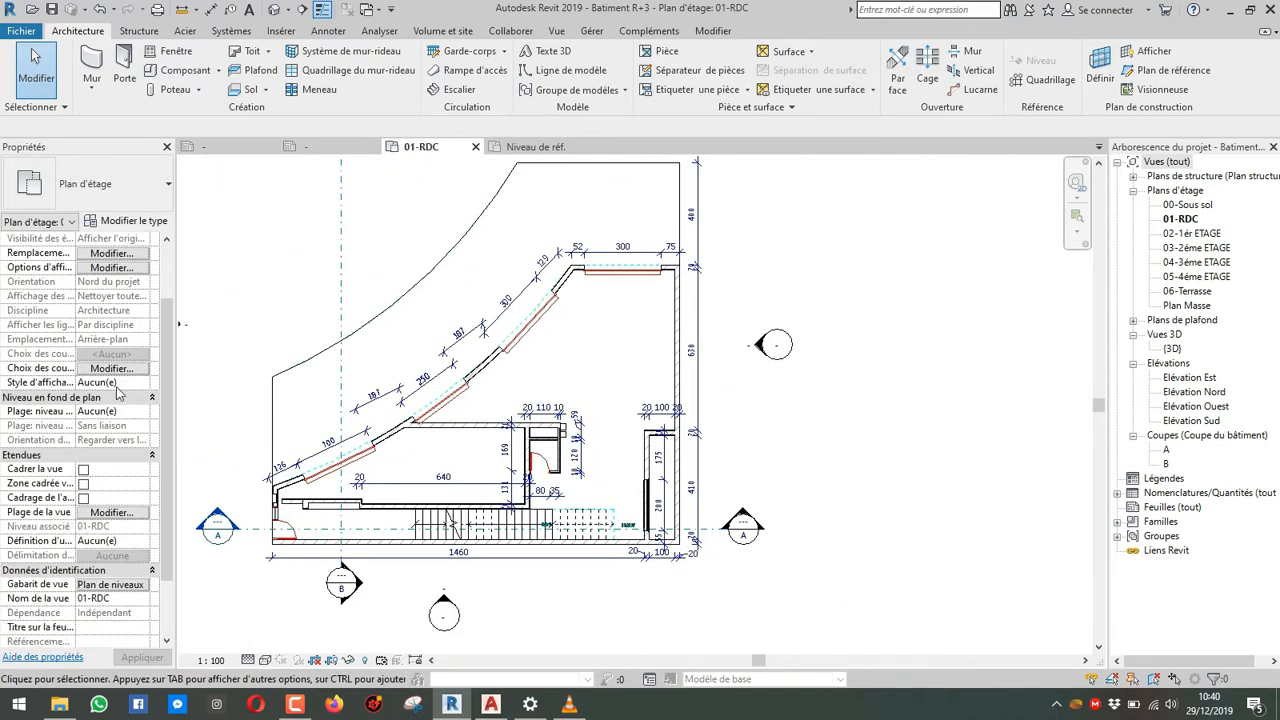
{"action": "scroll", "coordinate": [112, 460], "scroll_direction": "down", "scroll_amount": 2}
{"action": "left_click", "coordinate": [112, 498]}
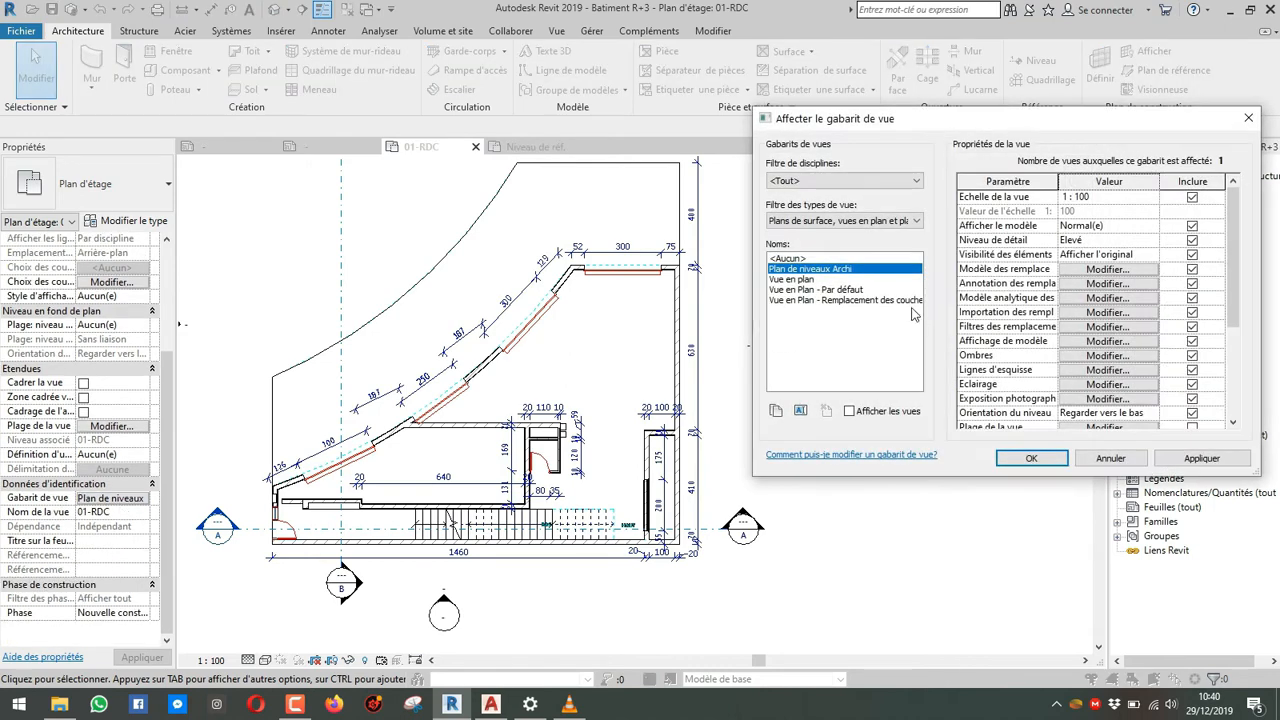
Step: Turn on the Pièces model category in the Plan de niveaux Archi template and apply the template to the plan
{"action": "left_click", "coordinate": [1107, 269]}
{"action": "scroll", "coordinate": [740, 345], "scroll_direction": "down", "scroll_amount": 8}
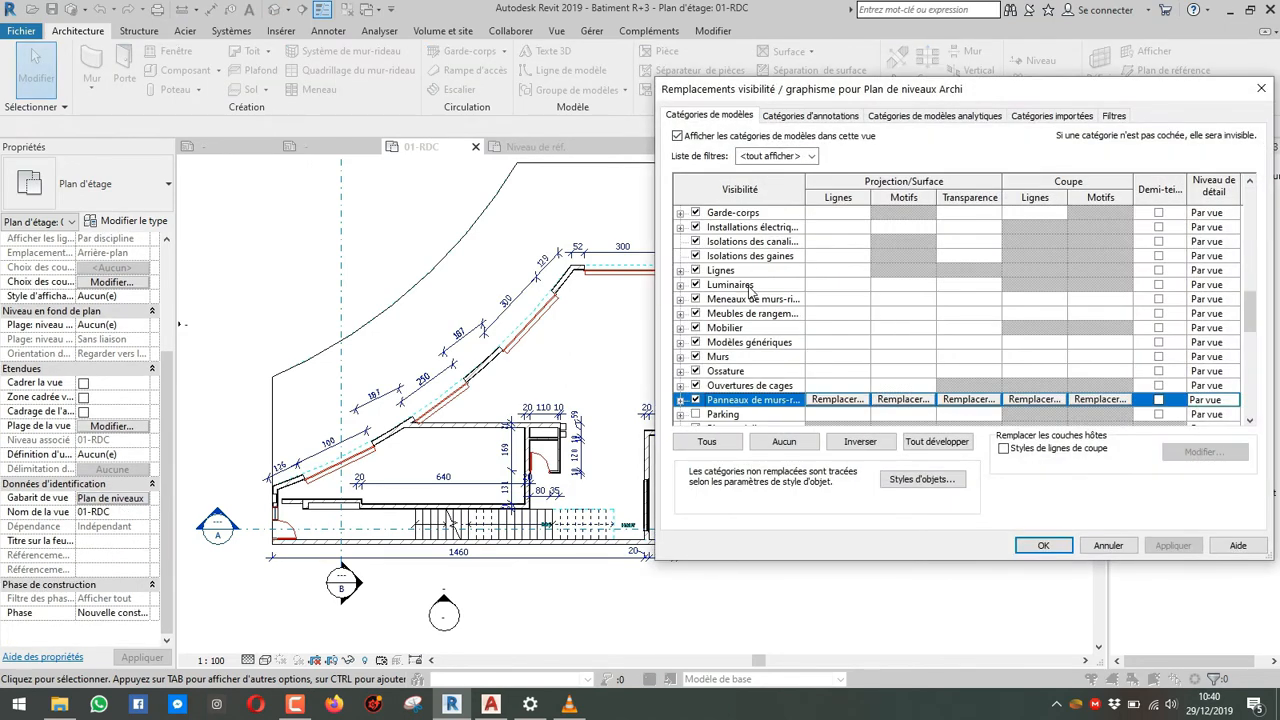
{"action": "scroll", "coordinate": [724, 385], "scroll_direction": "down", "scroll_amount": 1}
{"action": "left_click", "coordinate": [720, 372]}
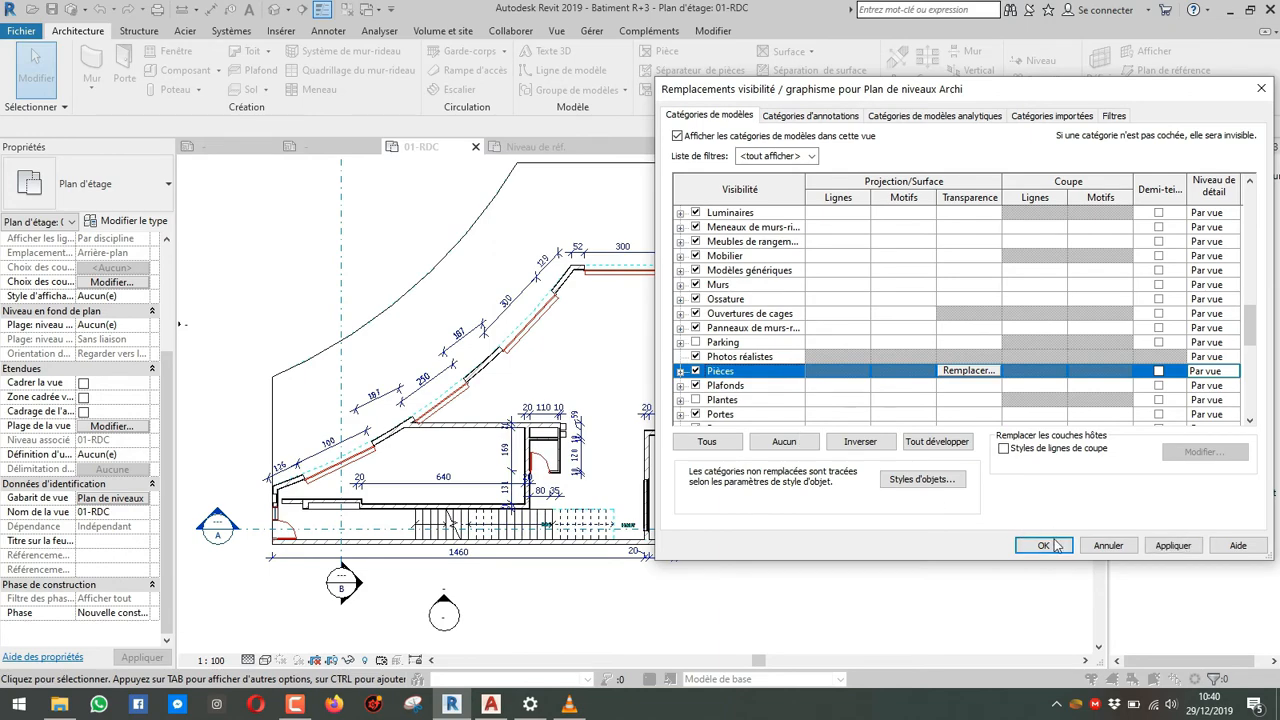
{"action": "left_click", "coordinate": [1043, 545]}
{"action": "left_click", "coordinate": [1201, 460]}
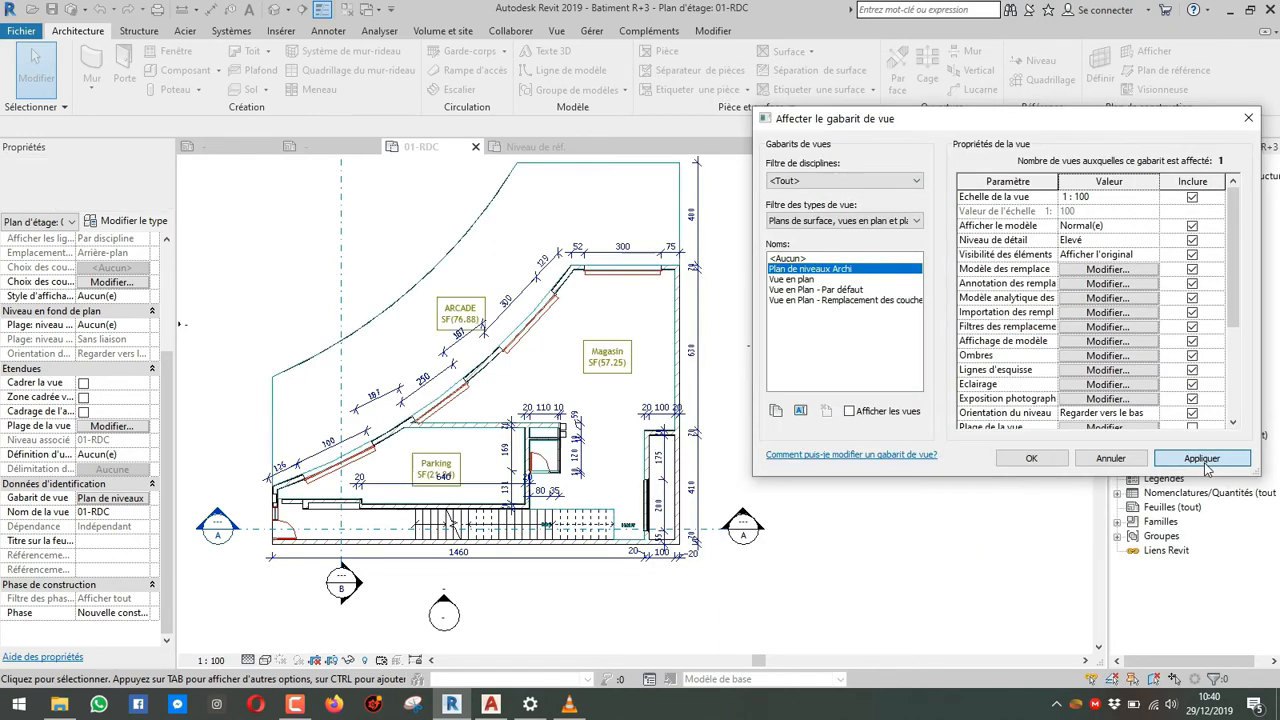
{"action": "left_click", "coordinate": [1100, 459]}
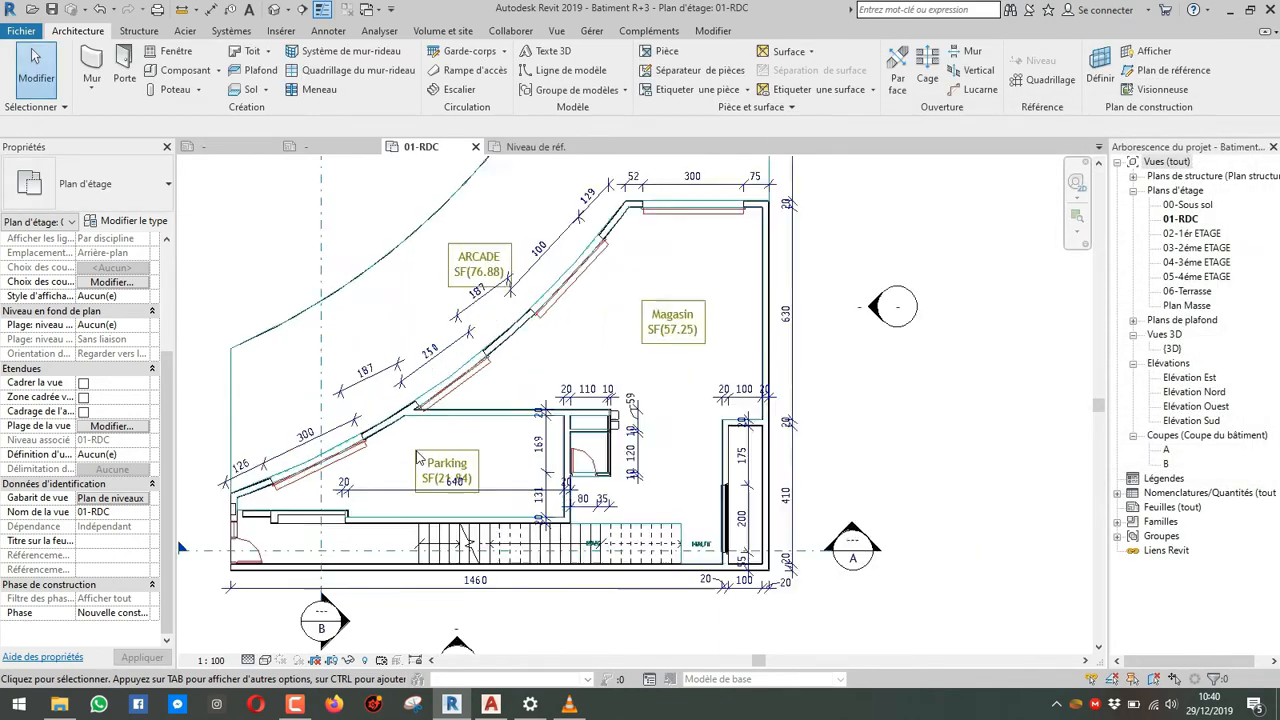
Step: Move the Parking room tag up, clear of the horizontal dimension string below it
{"action": "scroll", "coordinate": [480, 465], "scroll_direction": "up", "scroll_amount": 5}
{"action": "left_click", "coordinate": [491, 436]}
{"action": "left_click_drag", "start_coordinate": [492, 433], "coordinate": [500, 403]}
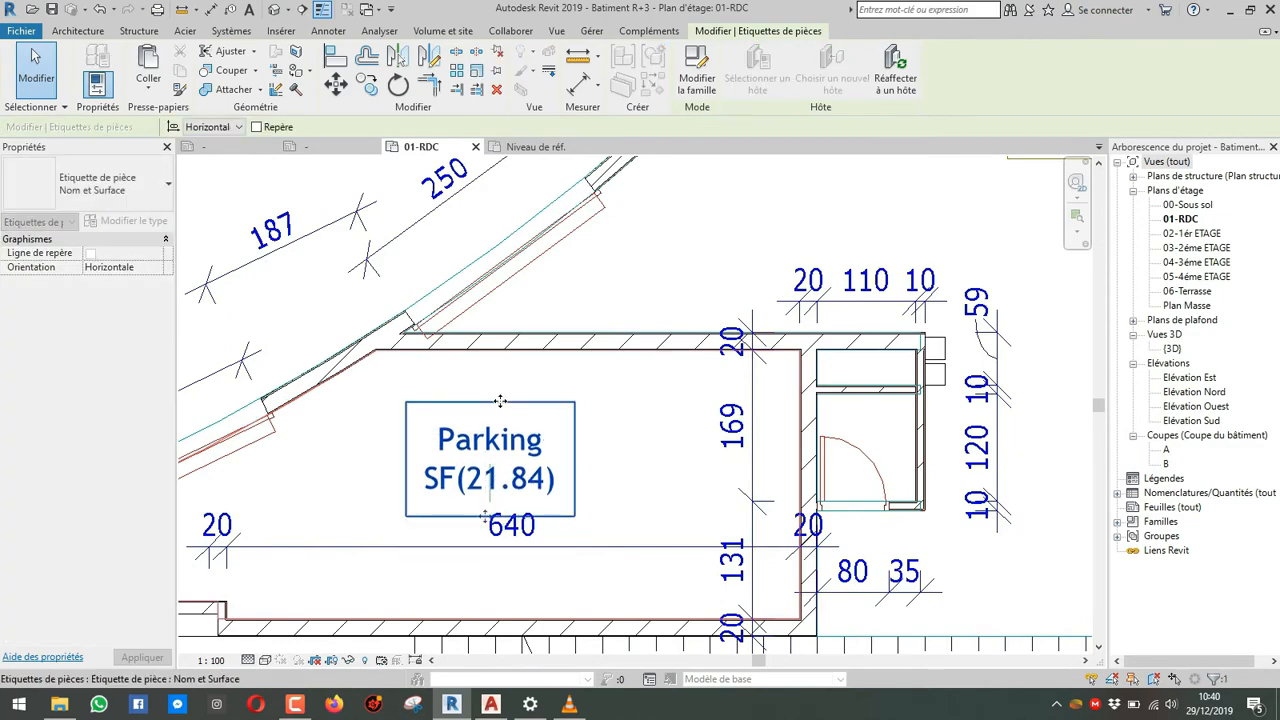
{"action": "key", "text": "Escape"}
Step: Move the ARCADE room tag up and away from the slanted dimension strings along the facade
{"action": "scroll", "coordinate": [504, 404], "scroll_direction": "down", "scroll_amount": 2}
{"action": "middle_click_drag", "start_coordinate": [525, 455], "coordinate": [540, 650]}
{"action": "left_click", "coordinate": [597, 335]}
{"action": "left_click_drag", "start_coordinate": [576, 304], "coordinate": [560, 275]}
{"action": "middle_click_drag", "start_coordinate": [840, 360], "coordinate": [588, 351]}
{"action": "key", "text": "Escape"}
{"action": "scroll", "coordinate": [650, 382], "scroll_direction": "down", "scroll_amount": 2}
{"action": "scroll", "coordinate": [651, 381], "scroll_direction": "down", "scroll_amount": 2}
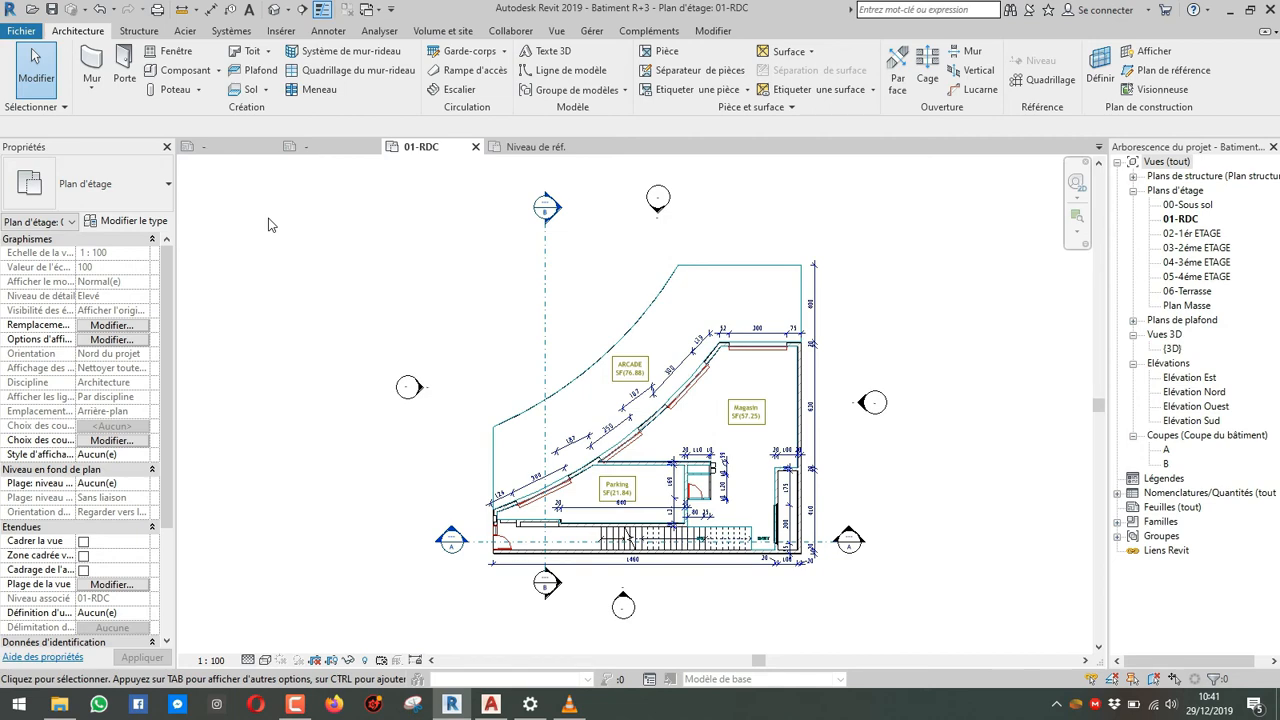
{"action": "middle_click_drag", "start_coordinate": [665, 237], "coordinate": [489, 283]}
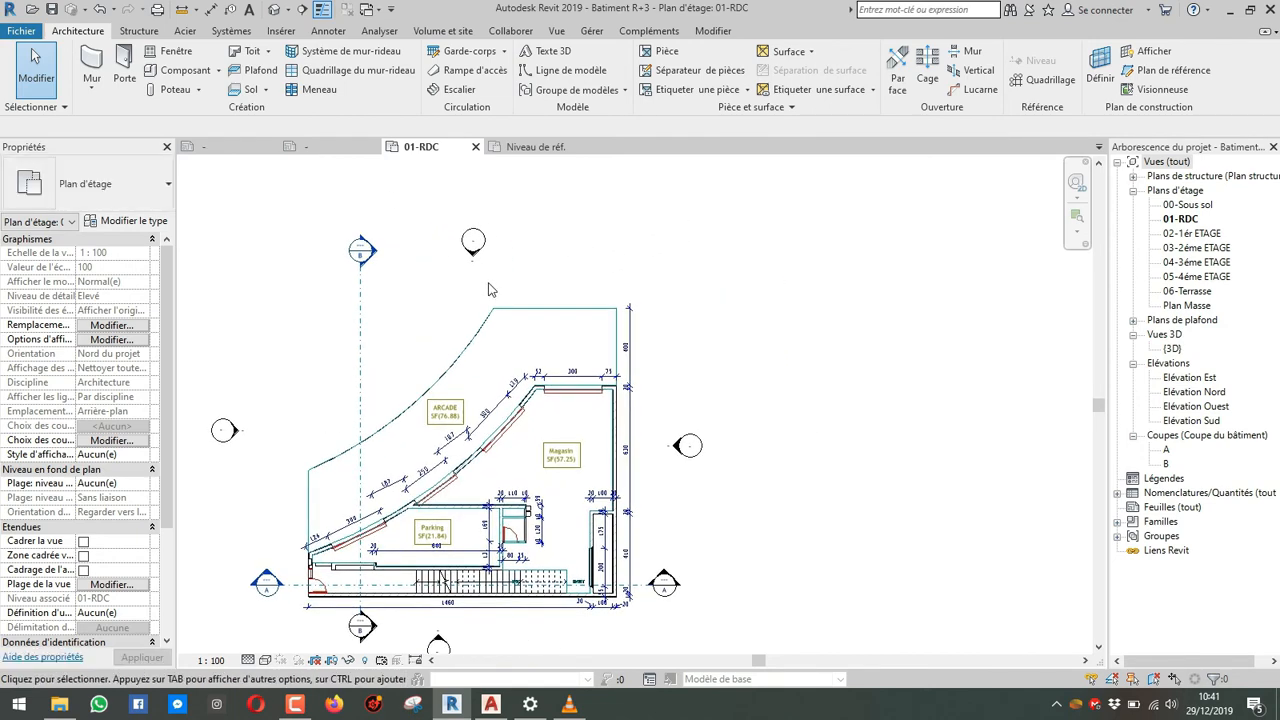
Step: Open the 02-1ér ETAGE floor plan and assign it the Plan de niveaux Archi view template
{"action": "double_click", "coordinate": [1195, 233]}
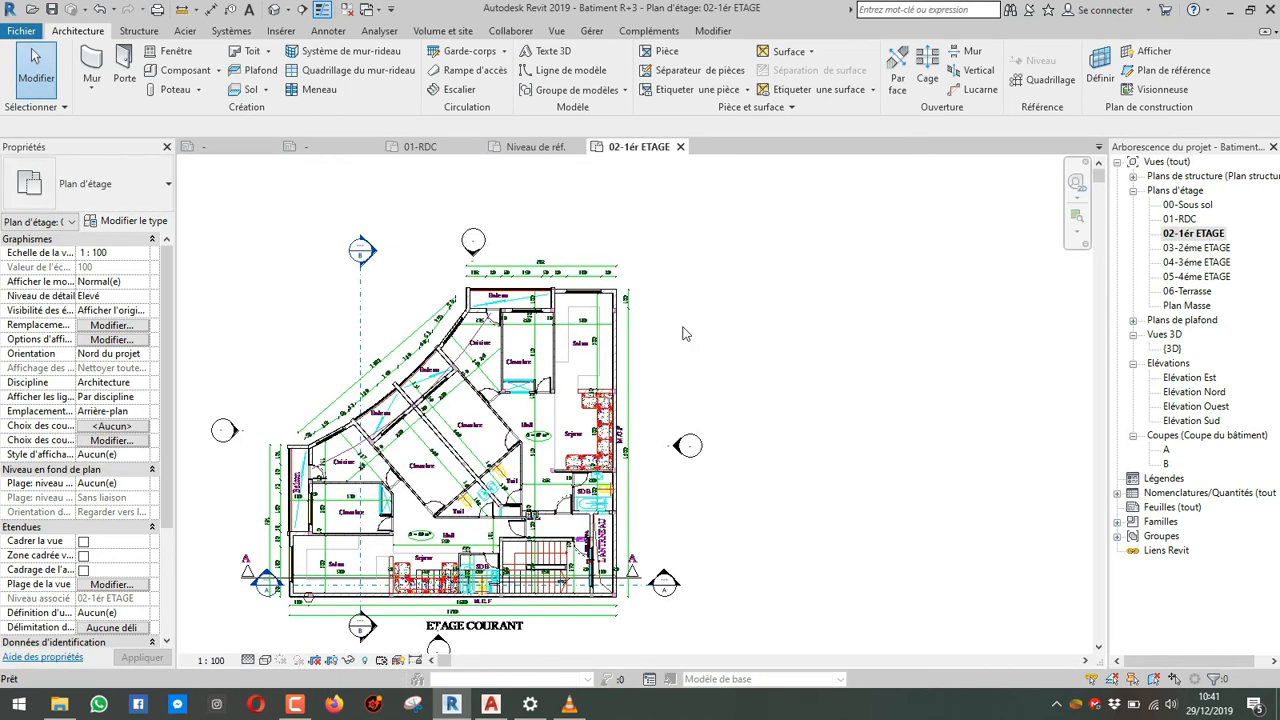
{"action": "scroll", "coordinate": [115, 540], "scroll_direction": "down", "scroll_amount": 2}
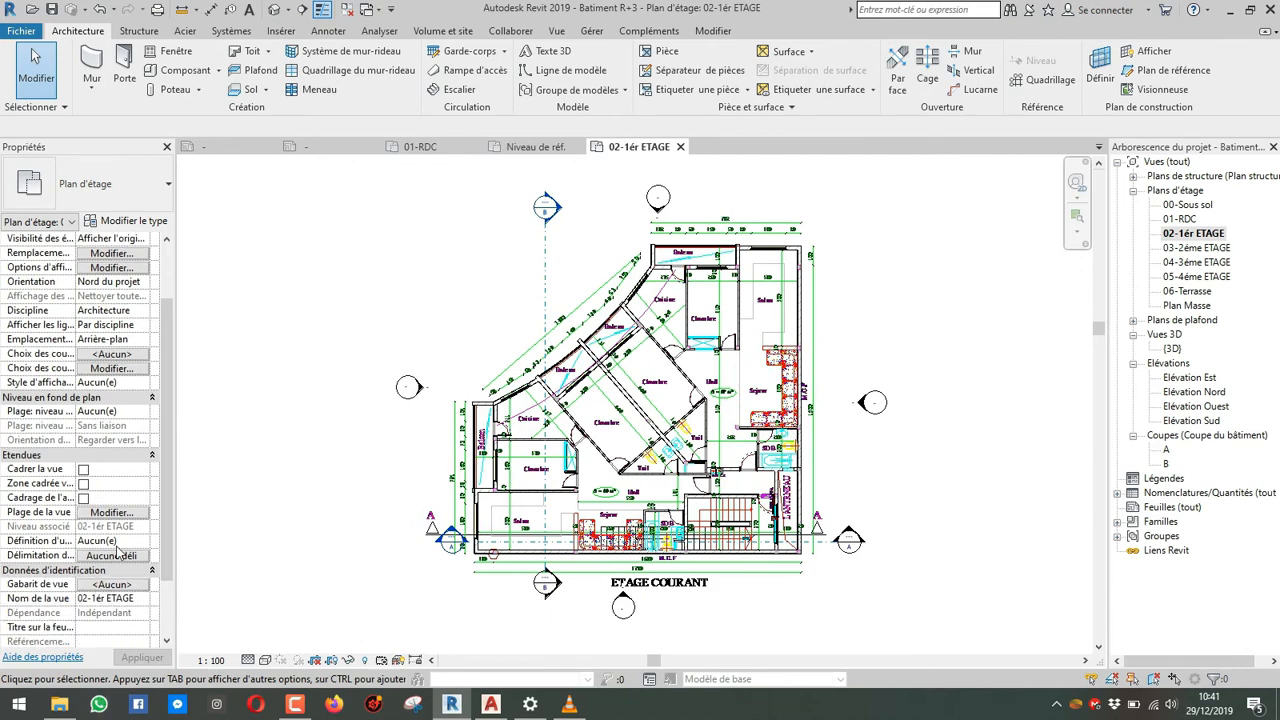
{"action": "left_click", "coordinate": [110, 584]}
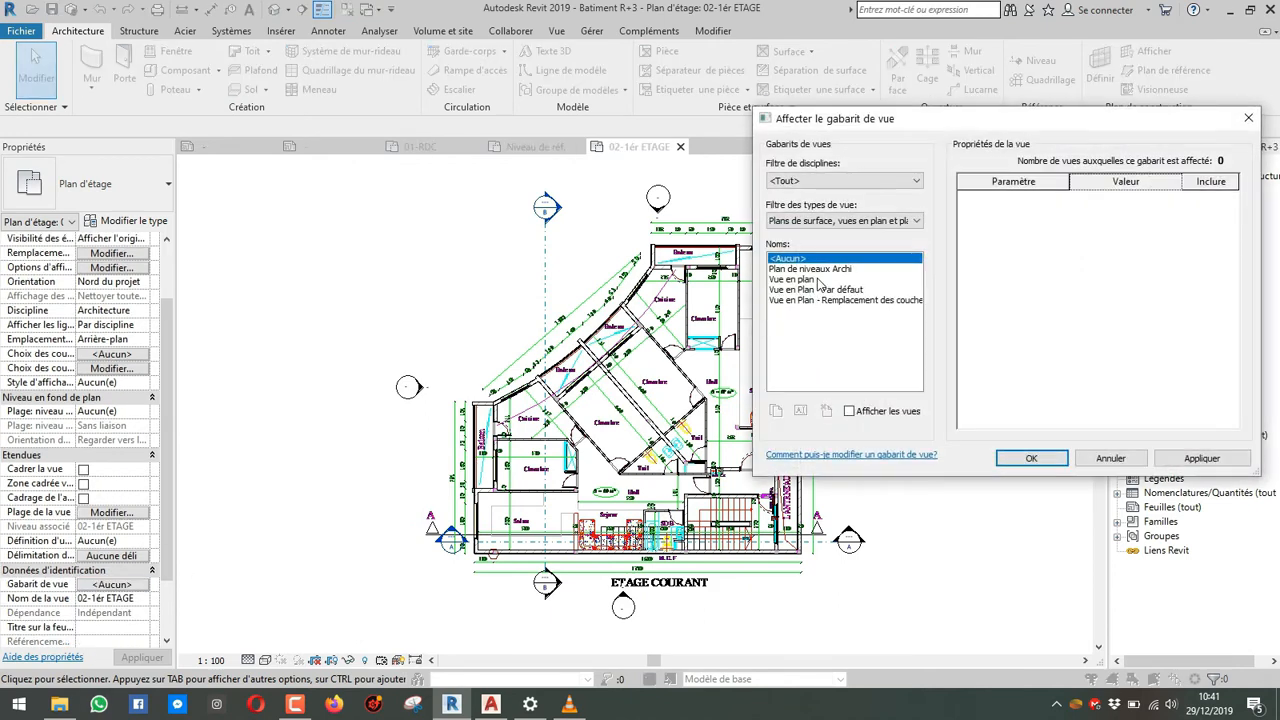
{"action": "left_click", "coordinate": [815, 269]}
{"action": "left_click", "coordinate": [1031, 458]}
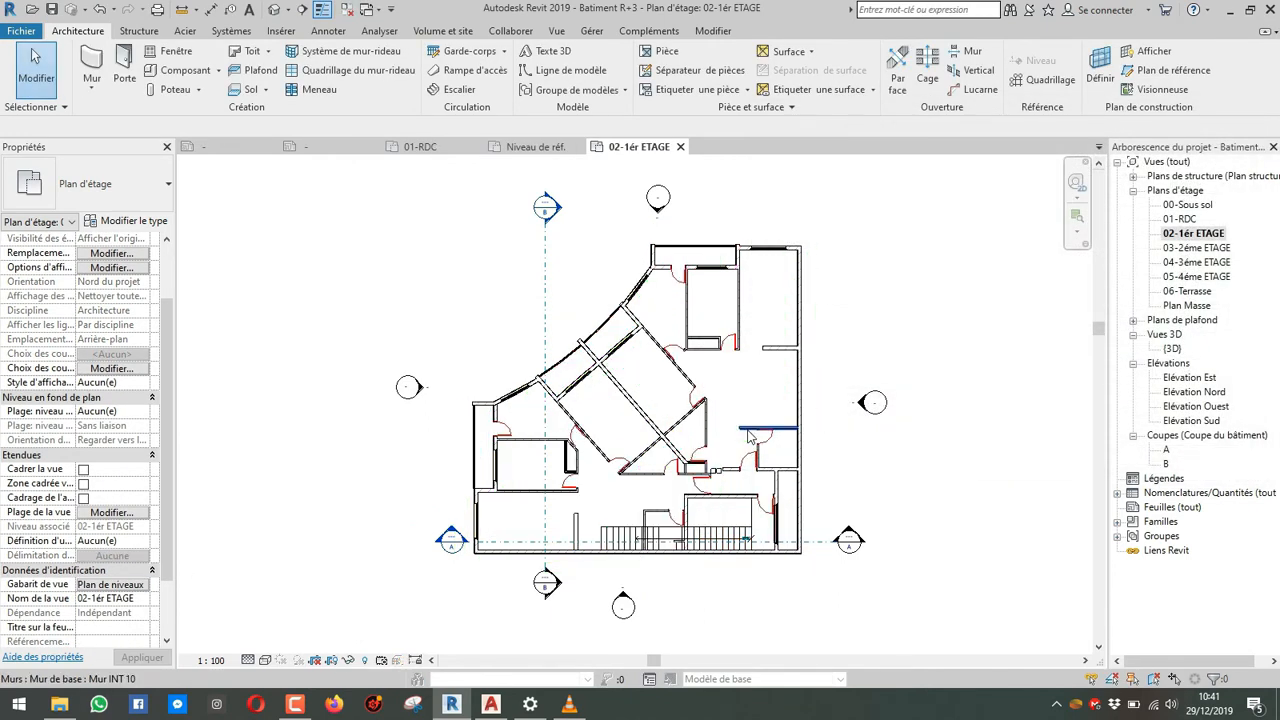
{"action": "scroll", "coordinate": [666, 470], "scroll_direction": "up", "scroll_amount": 5}
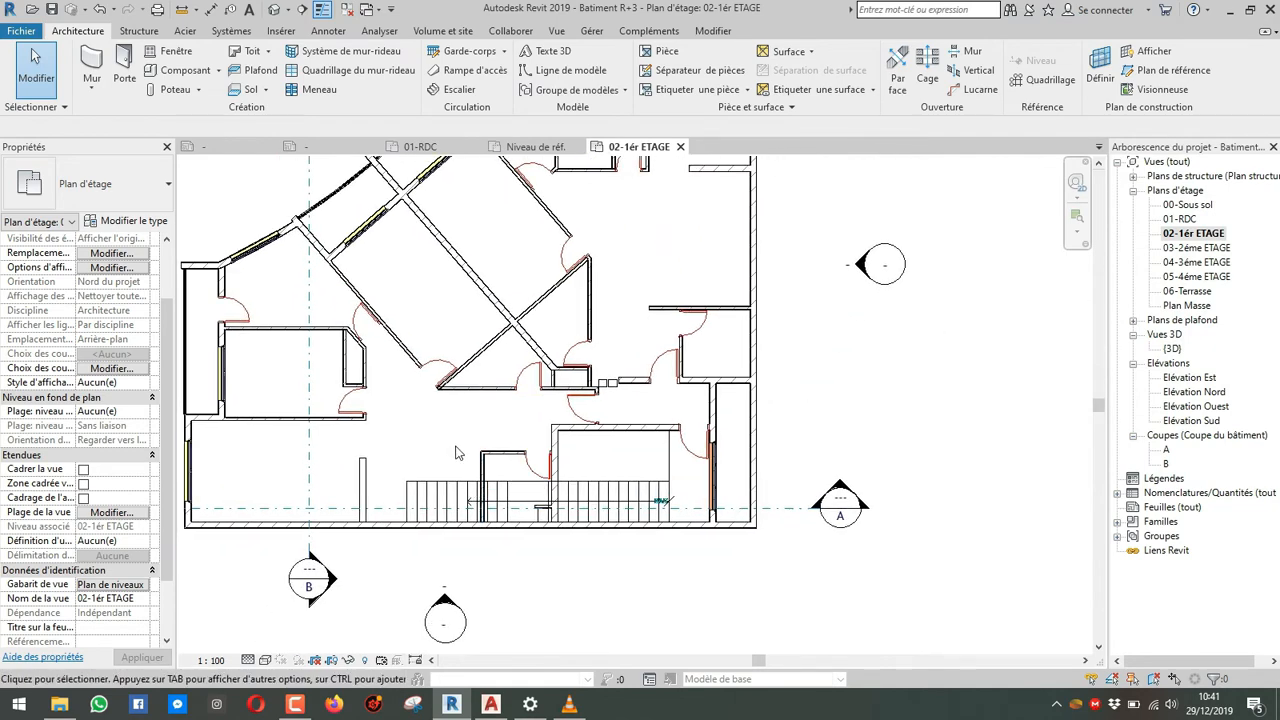
{"action": "scroll", "coordinate": [466, 470], "scroll_direction": "down", "scroll_amount": 1}
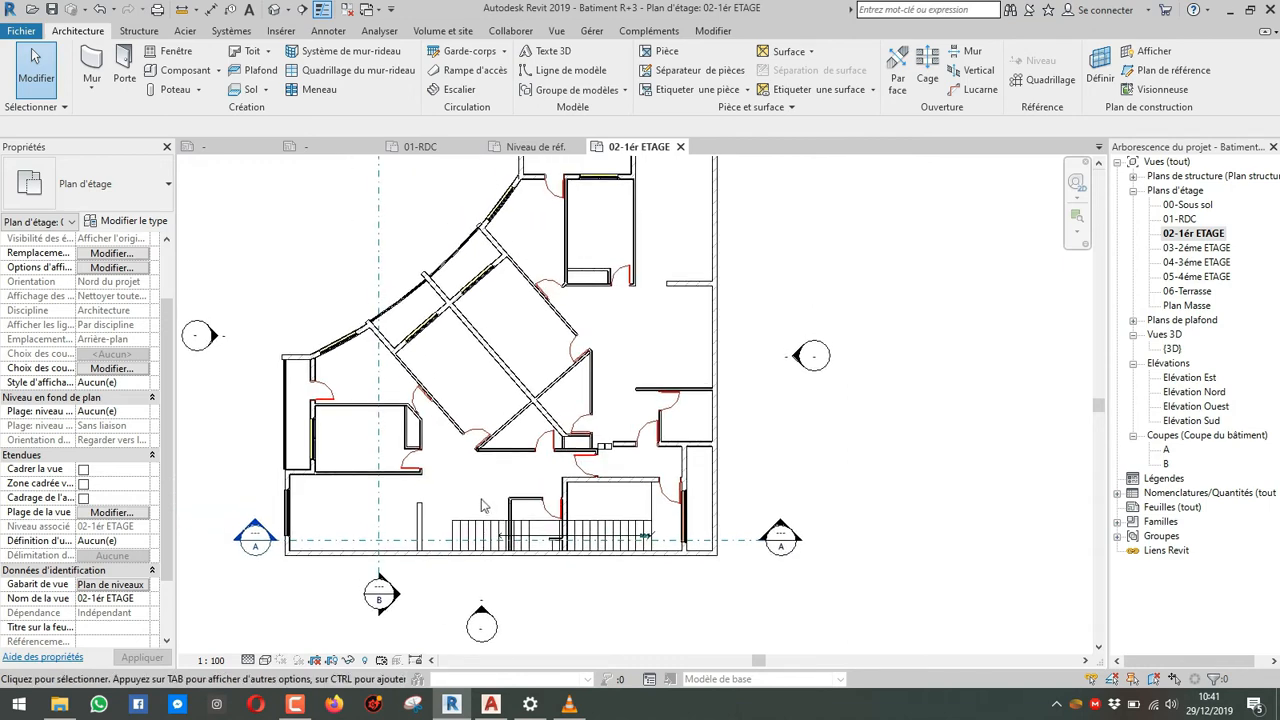
Step: Close the inactive project views and automatically place tagged rooms in all enclosed spaces of the 02-1ér ETAGE plan
{"action": "left_click", "coordinate": [338, 12]}
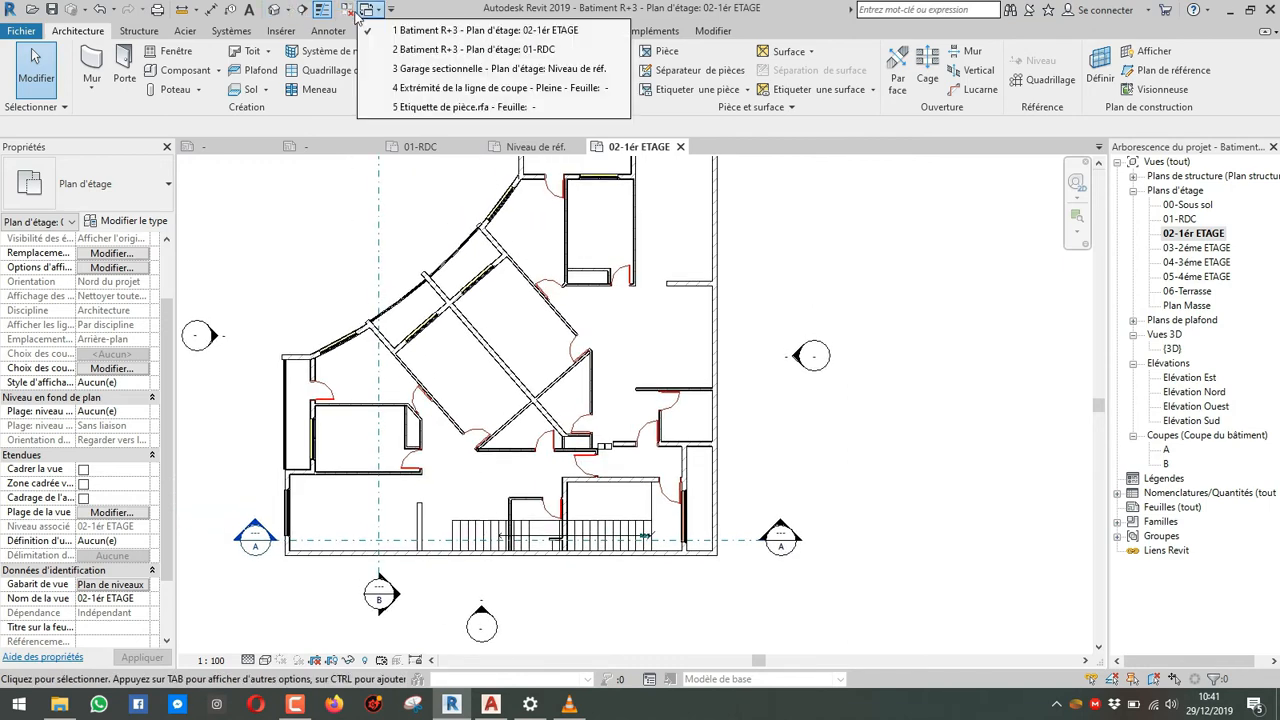
{"action": "left_click", "coordinate": [345, 11]}
{"action": "left_click", "coordinate": [666, 52]}
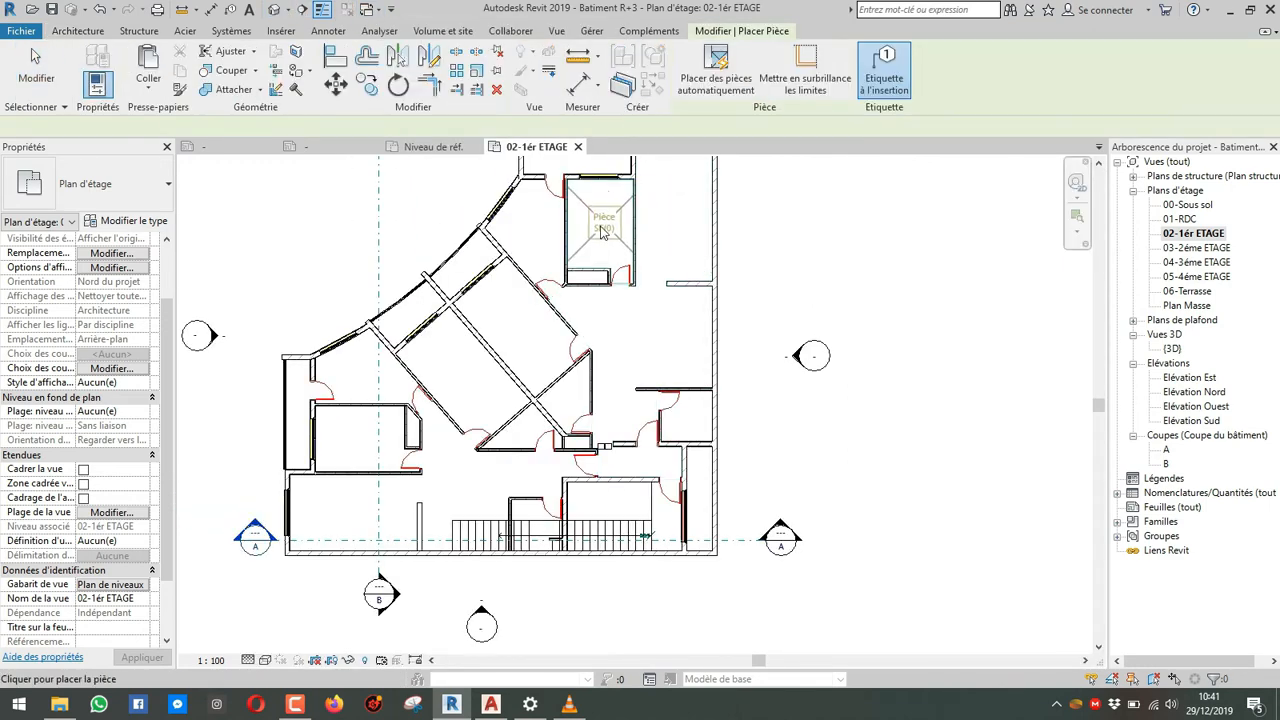
{"action": "left_click", "coordinate": [712, 78]}
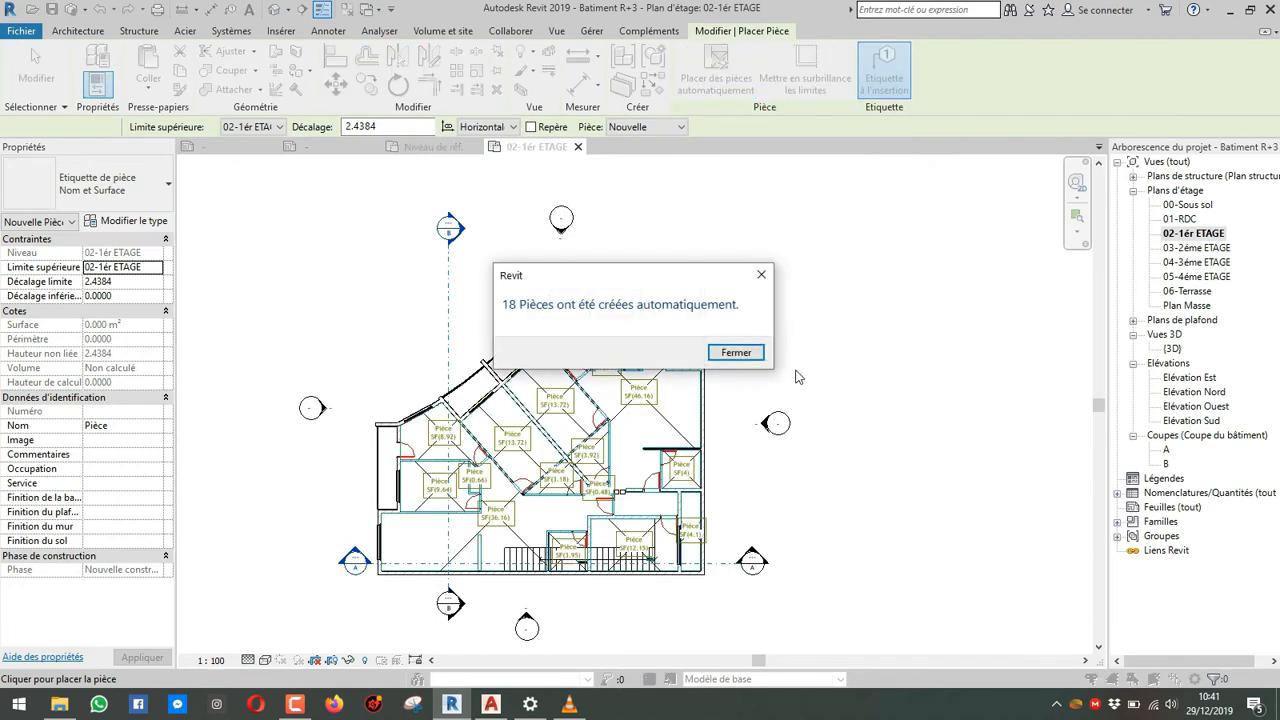
{"action": "left_click", "coordinate": [736, 353]}
{"action": "key", "text": "Escape"}
{"action": "key", "text": "Escape"}
Step: Switch to AutoCAD and check the room names of the typical floor in the Batiment R+3 drawing
{"action": "scroll", "coordinate": [445, 540], "scroll_direction": "up", "scroll_amount": 5}
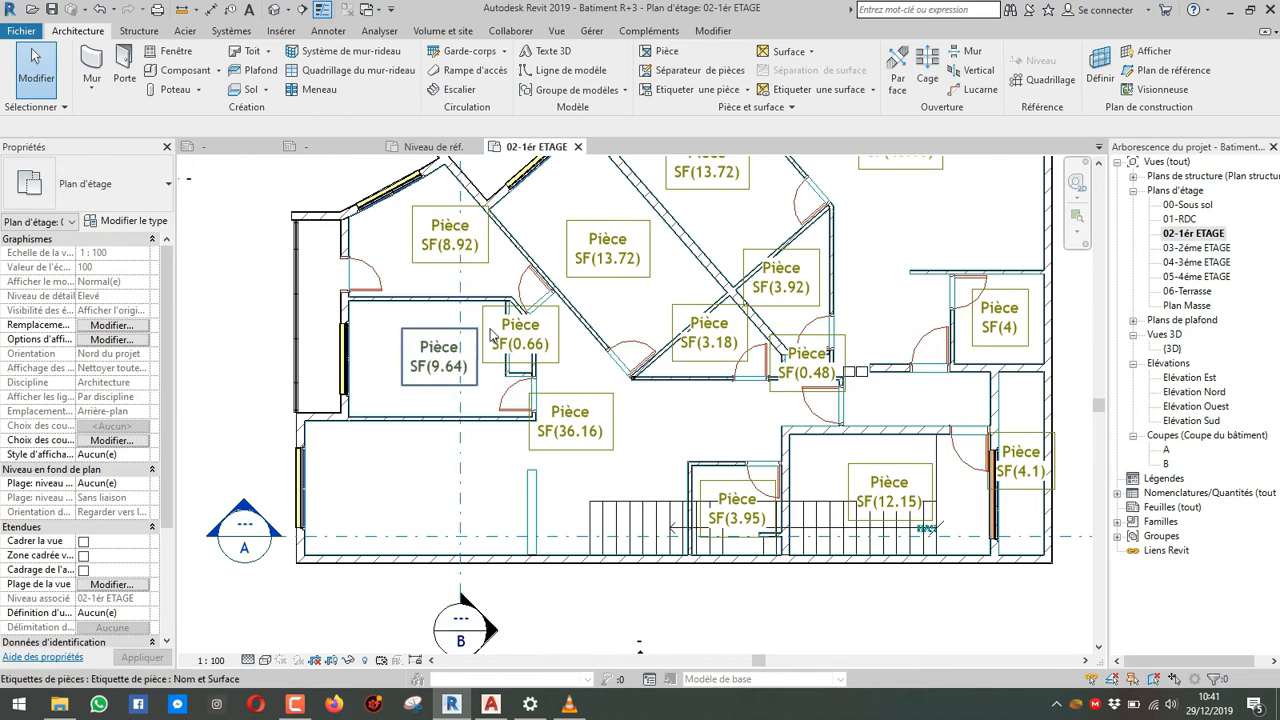
{"action": "scroll", "coordinate": [500, 370], "scroll_direction": "down", "scroll_amount": 3}
{"action": "scroll", "coordinate": [549, 348], "scroll_direction": "up", "scroll_amount": 2}
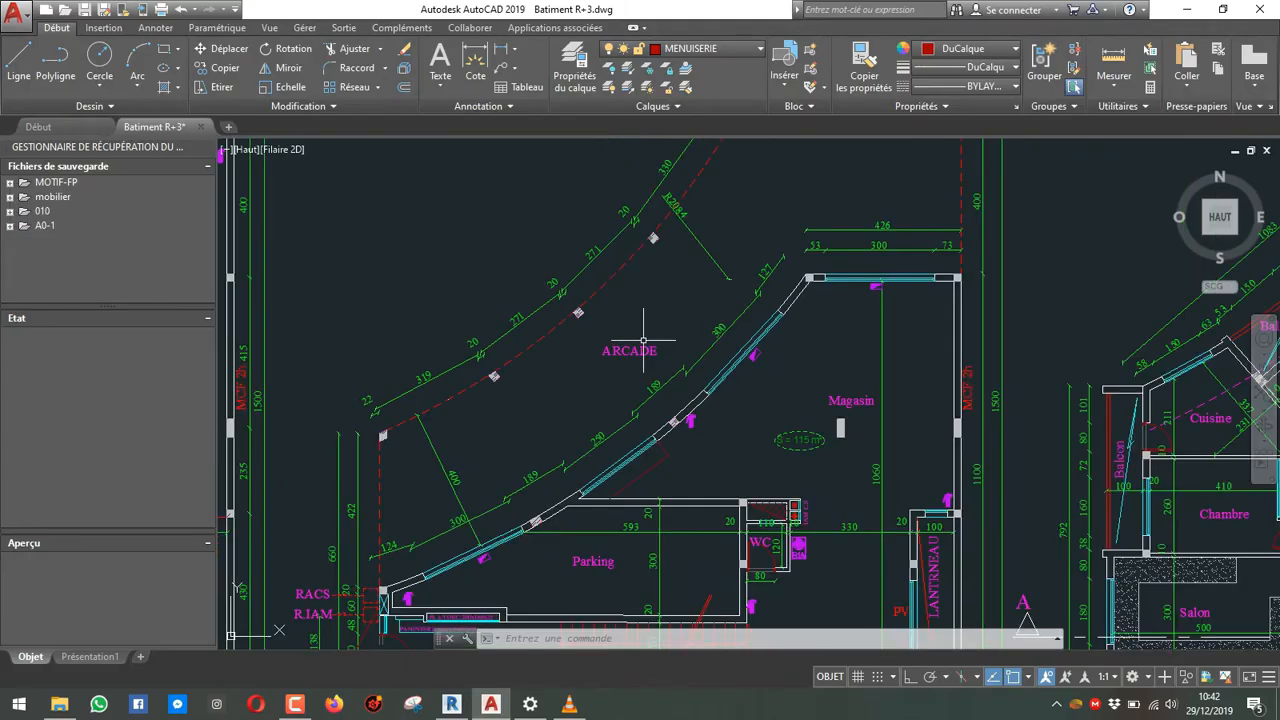
{"action": "scroll", "coordinate": [710, 372], "scroll_direction": "down", "scroll_amount": 2}
{"action": "scroll", "coordinate": [889, 300], "scroll_direction": "up", "scroll_amount": 4}
{"action": "middle_click_drag", "start_coordinate": [889, 300], "coordinate": [714, 380]}
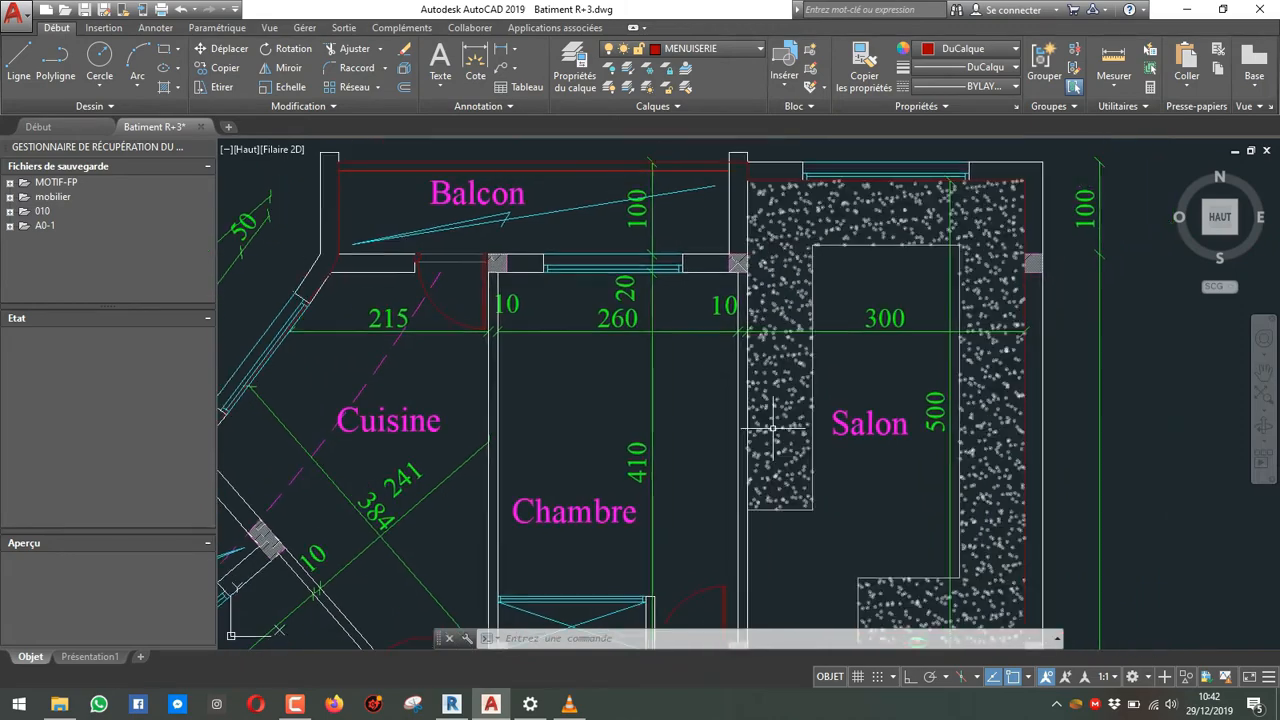
{"action": "scroll", "coordinate": [722, 405], "scroll_direction": "down", "scroll_amount": 2}
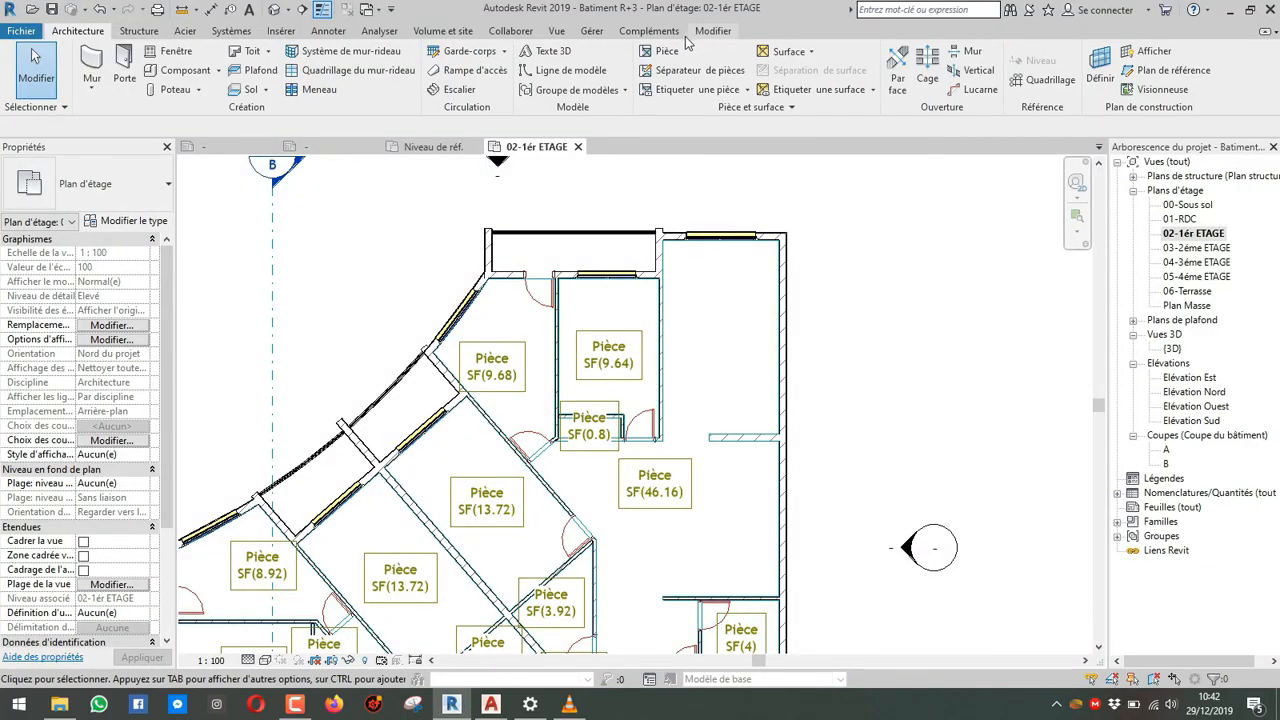
{"action": "key", "text": "r"}
{"action": "key", "text": "m"}
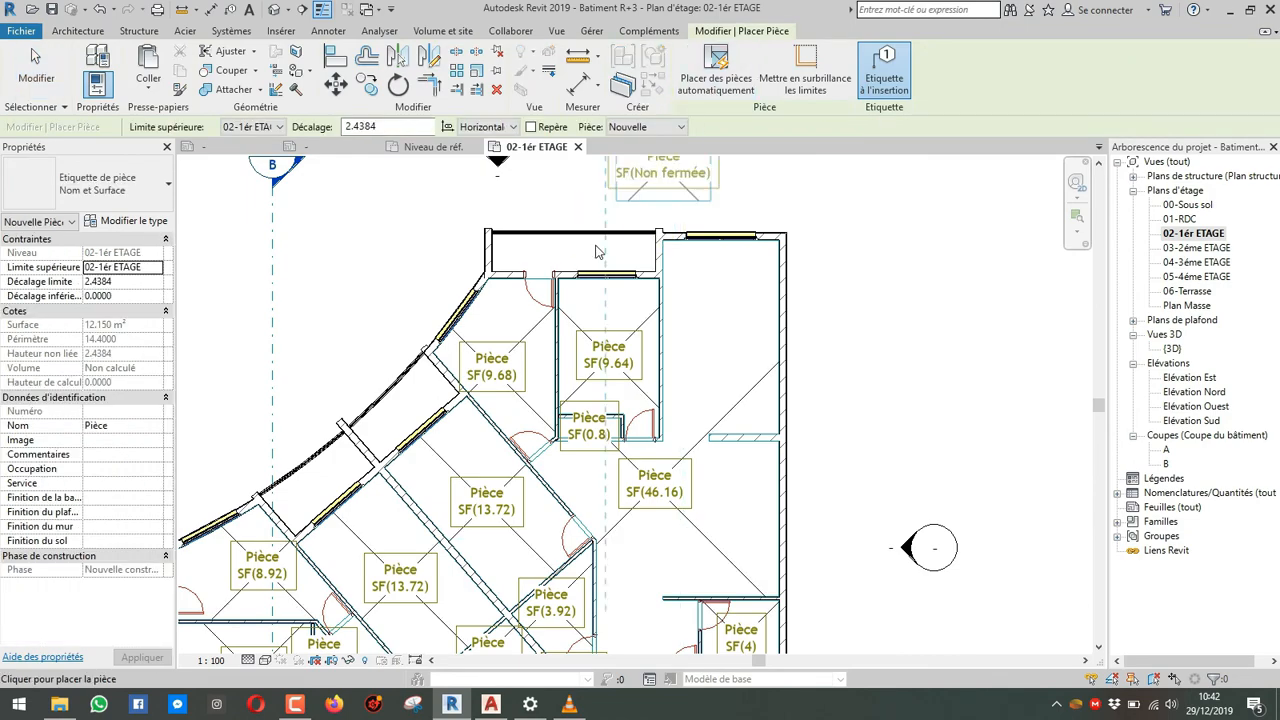
{"action": "key", "text": "Escape"}
Step: Check the names near the upper balcony in AutoCAD, then return to Revit and name the rectangular room below that balcony CHAMBRE
{"action": "key", "text": "alt+Tab"}
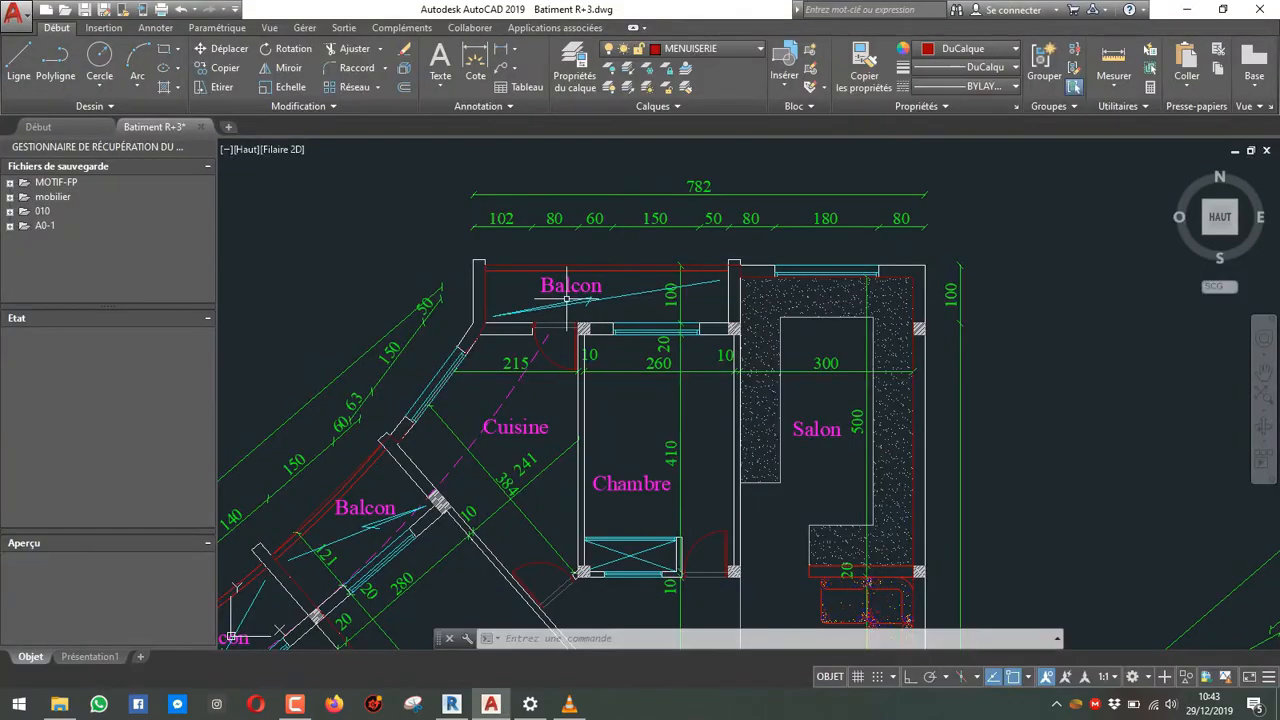
{"action": "key", "text": "alt+Tab"}
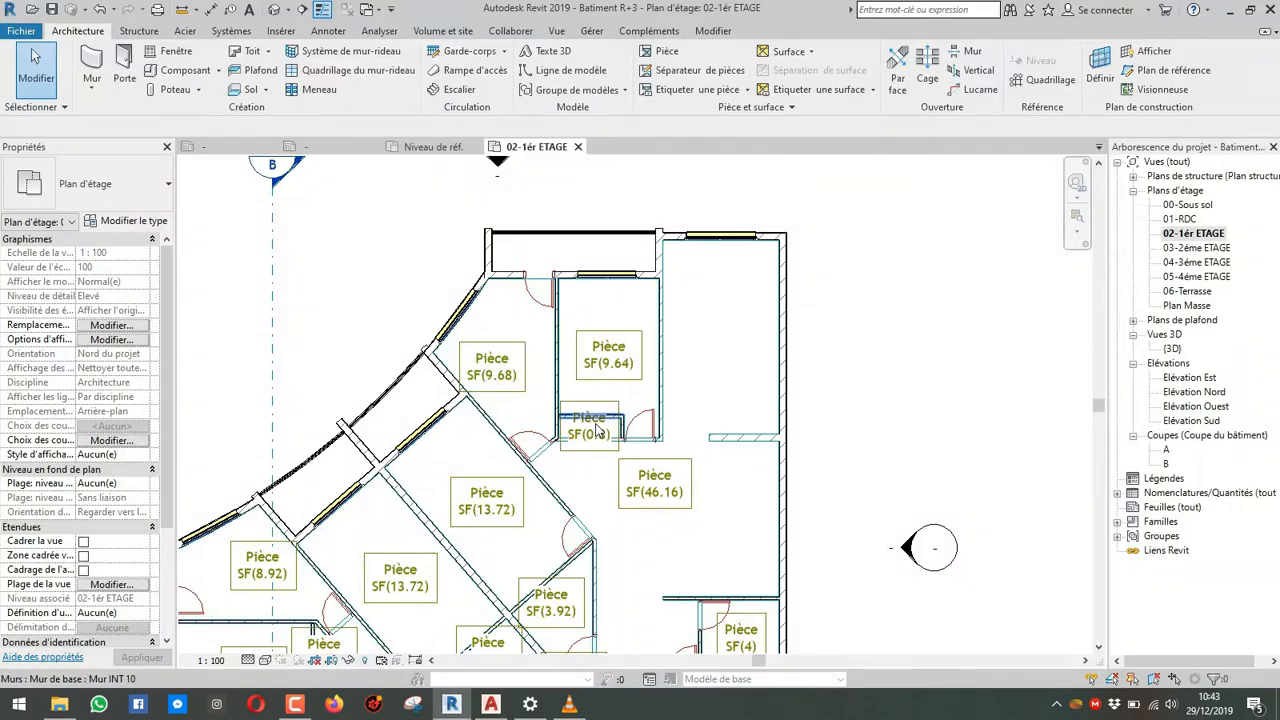
{"action": "left_click", "coordinate": [609, 359]}
{"action": "left_click", "coordinate": [548, 322]}
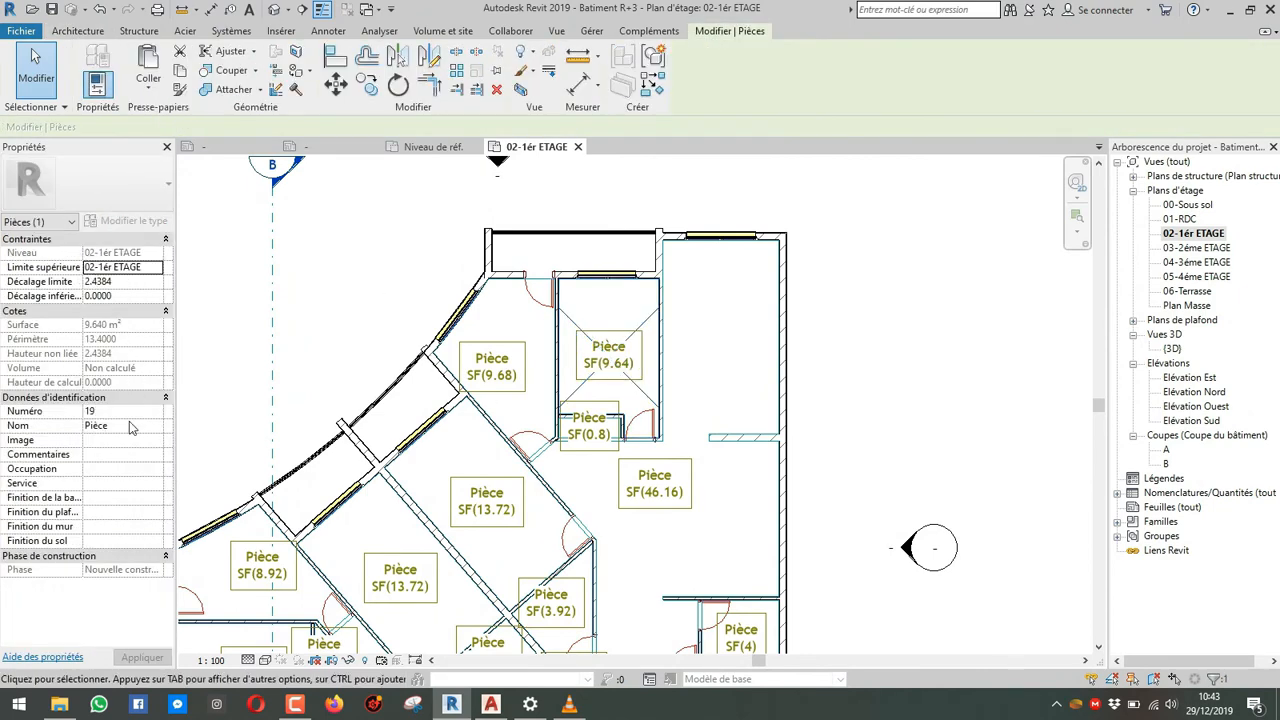
{"action": "type", "text": "CHAMBRE"}
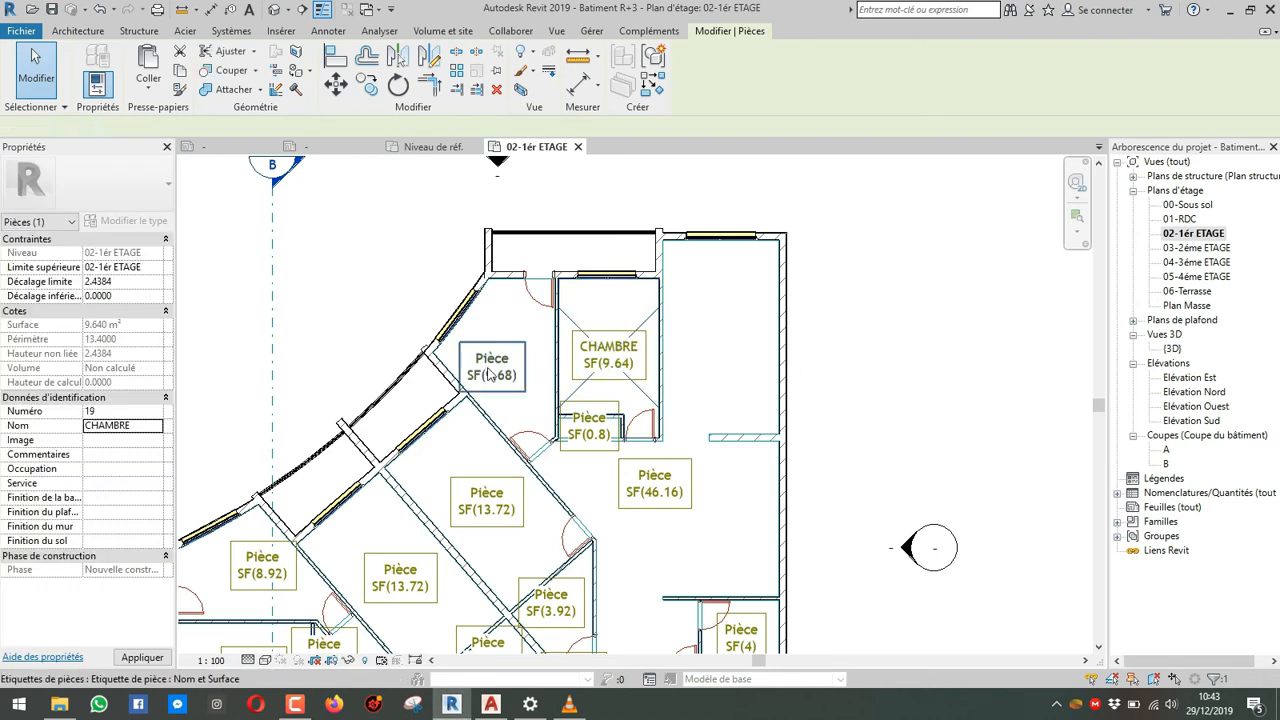
{"action": "key", "text": "Escape"}
Step: Name the angled room adjoining CHAMBRE on its facade side CUISINE
{"action": "left_click", "coordinate": [532, 400]}
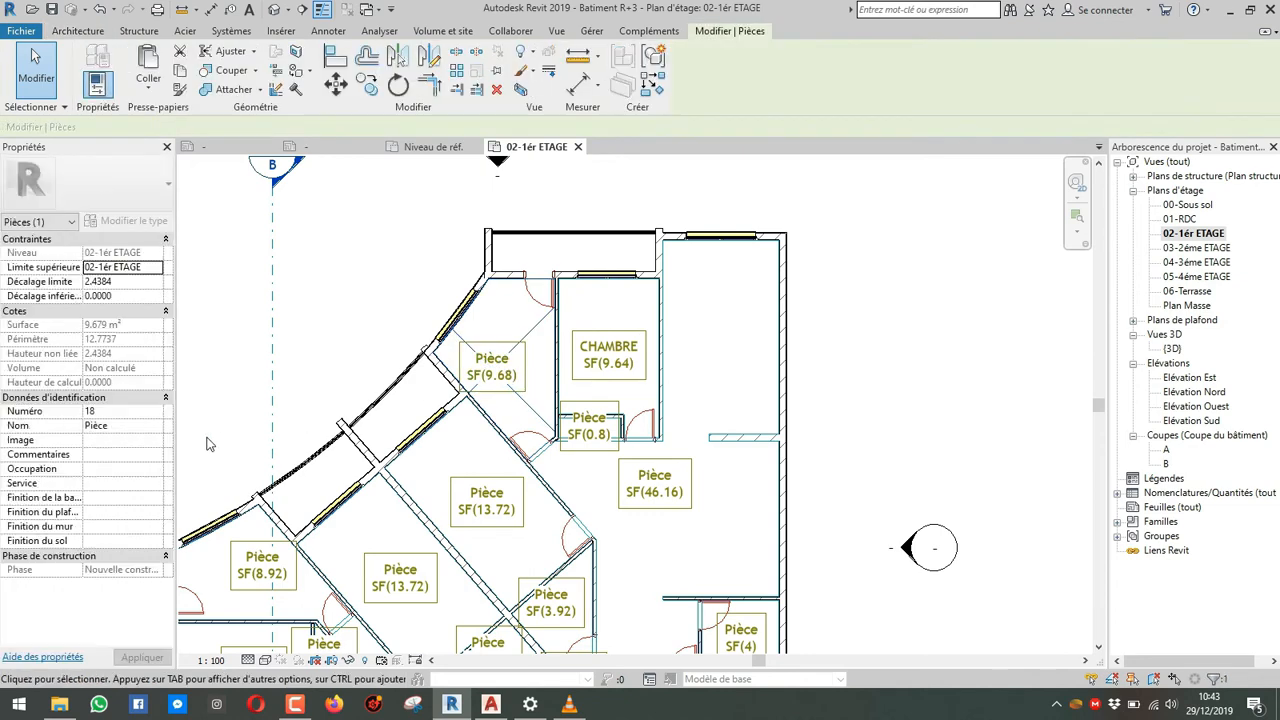
{"action": "type", "text": "CUISINE"}
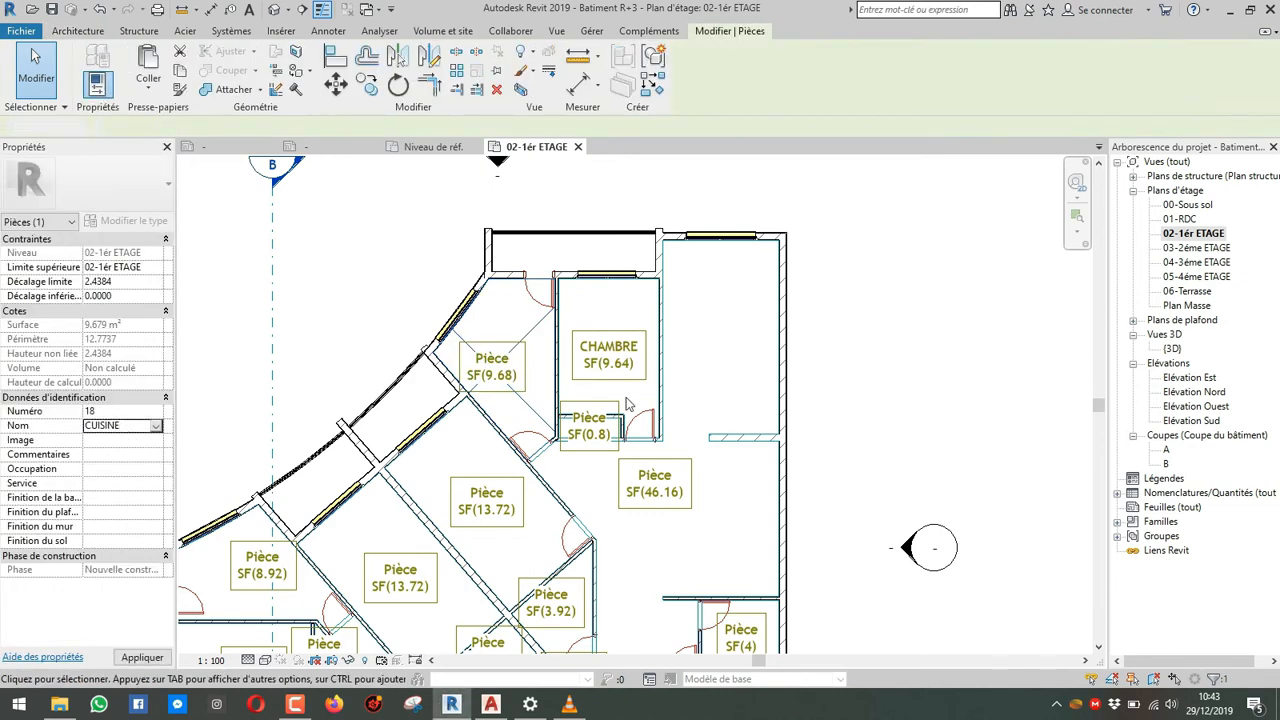
{"action": "left_click", "coordinate": [694, 315]}
{"action": "middle_click_drag", "start_coordinate": [710, 329], "coordinate": [668, 317]}
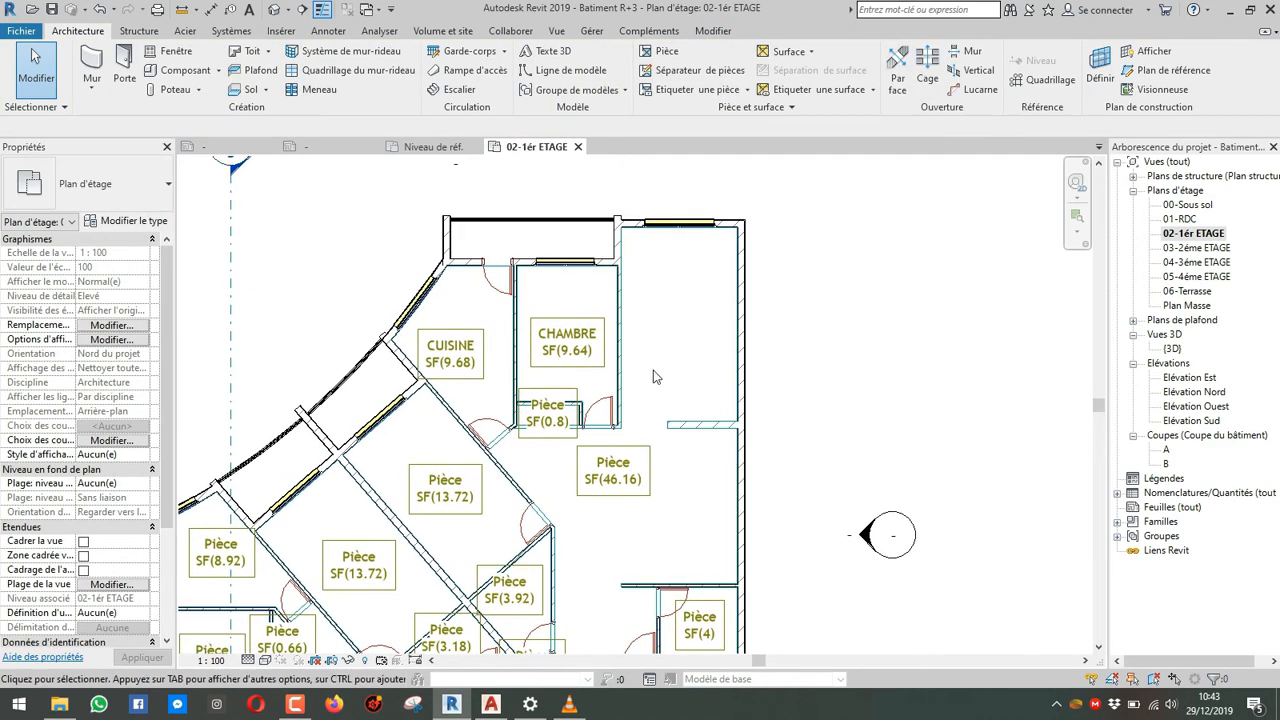
Step: Draw a horizontal room separation line from the free end of the short partition to the CHAMBRE wall
{"action": "left_click", "coordinate": [658, 64]}
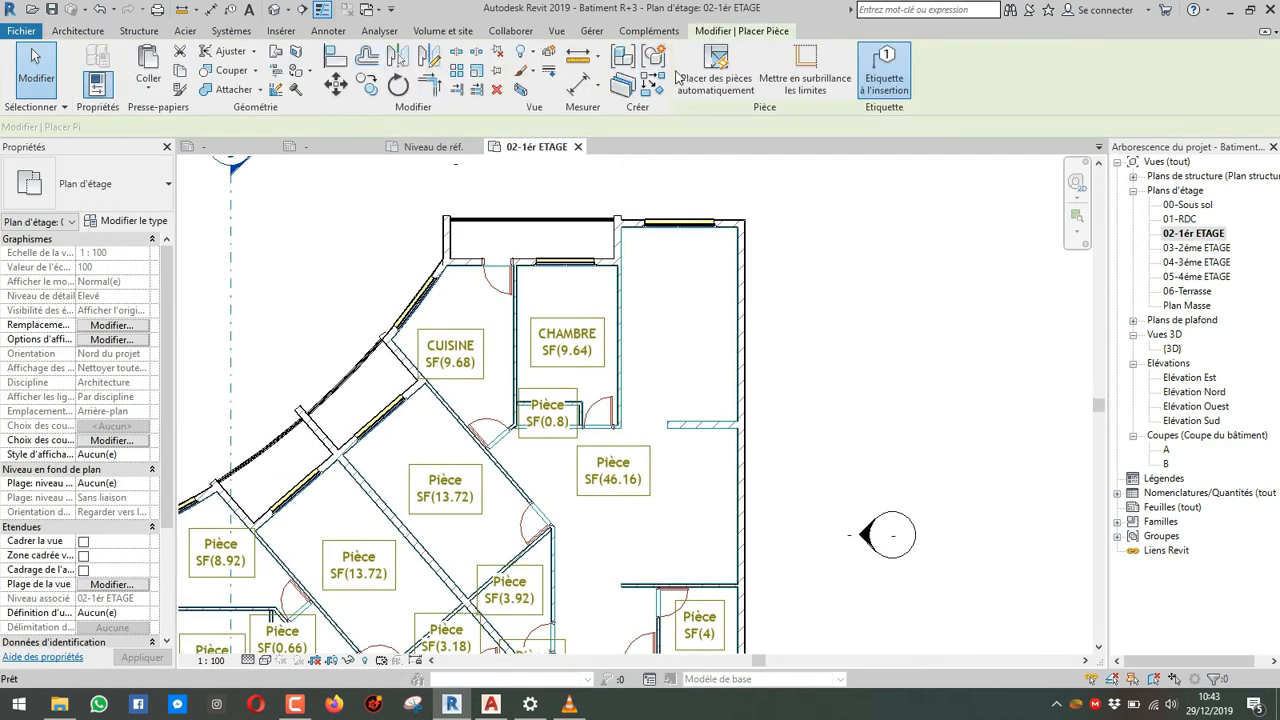
{"action": "scroll", "coordinate": [666, 421], "scroll_direction": "up", "scroll_amount": 3}
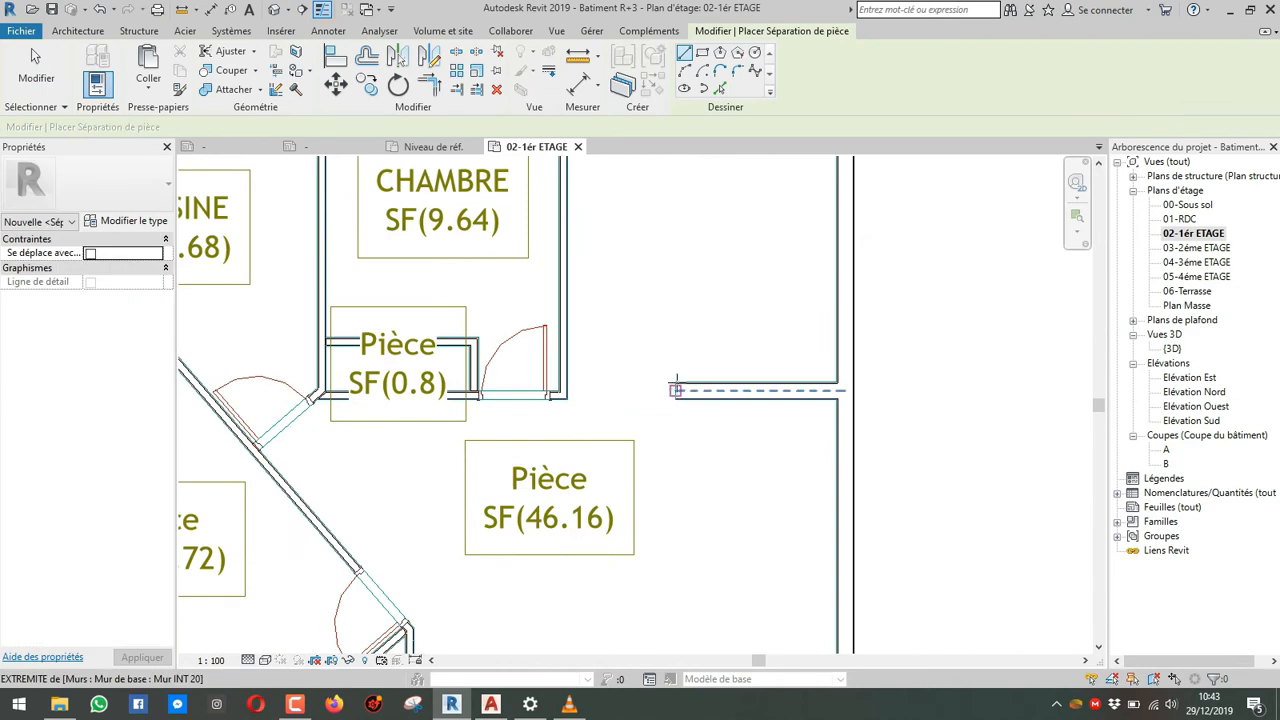
{"action": "left_click", "coordinate": [675, 383]}
{"action": "left_click", "coordinate": [568, 382]}
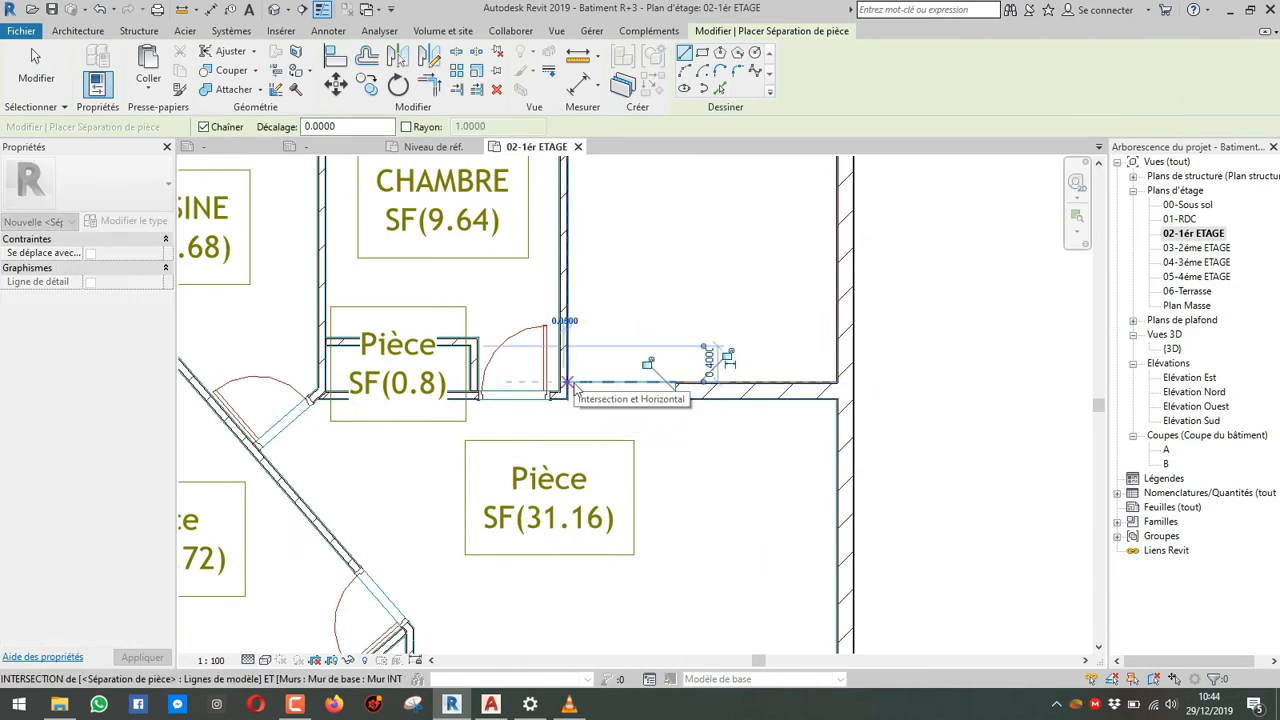
{"action": "key", "text": "Escape"}
{"action": "scroll", "coordinate": [605, 447], "scroll_direction": "down", "scroll_amount": 4}
{"action": "middle_click_drag", "start_coordinate": [609, 449], "coordinate": [606, 501]}
{"action": "scroll", "coordinate": [606, 501], "scroll_direction": "down", "scroll_amount": 1}
{"action": "key", "text": "Escape"}
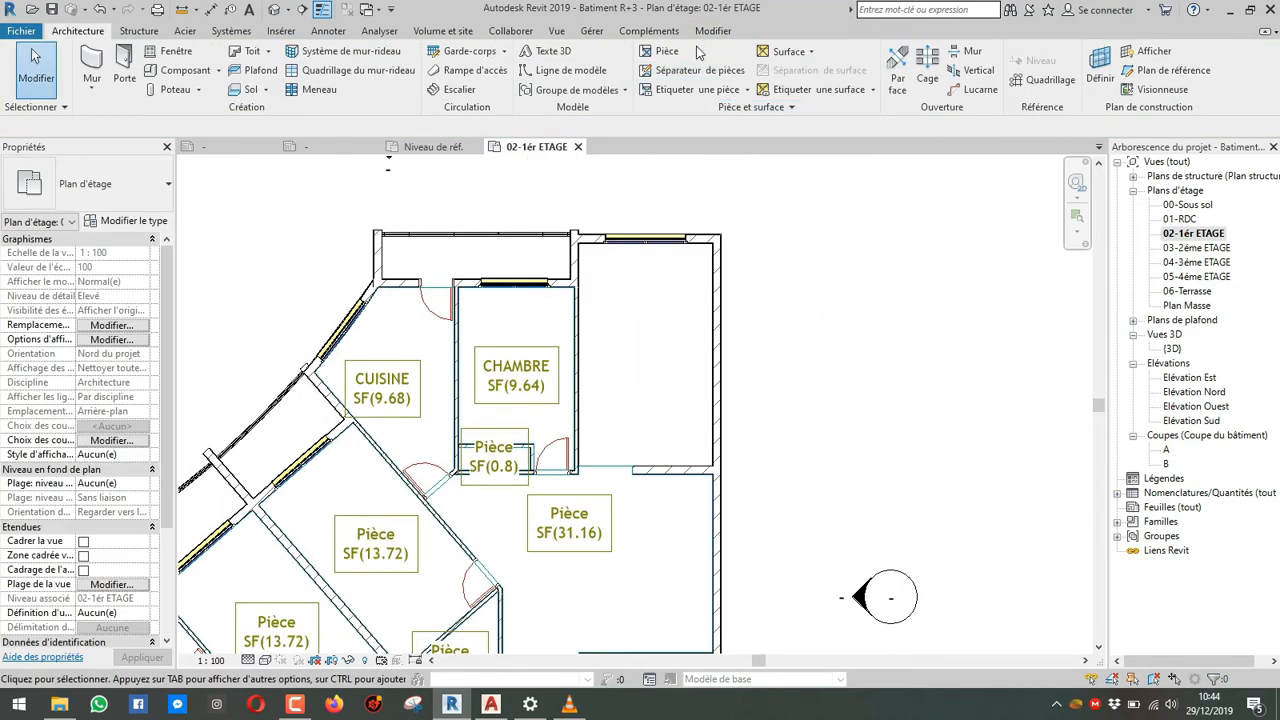
Step: Place a room named SALON in the newly enclosed space beside CHAMBRE and check the neighbouring room names in the AutoCAD drawing
{"action": "key", "text": "r"}
{"action": "key", "text": "m"}
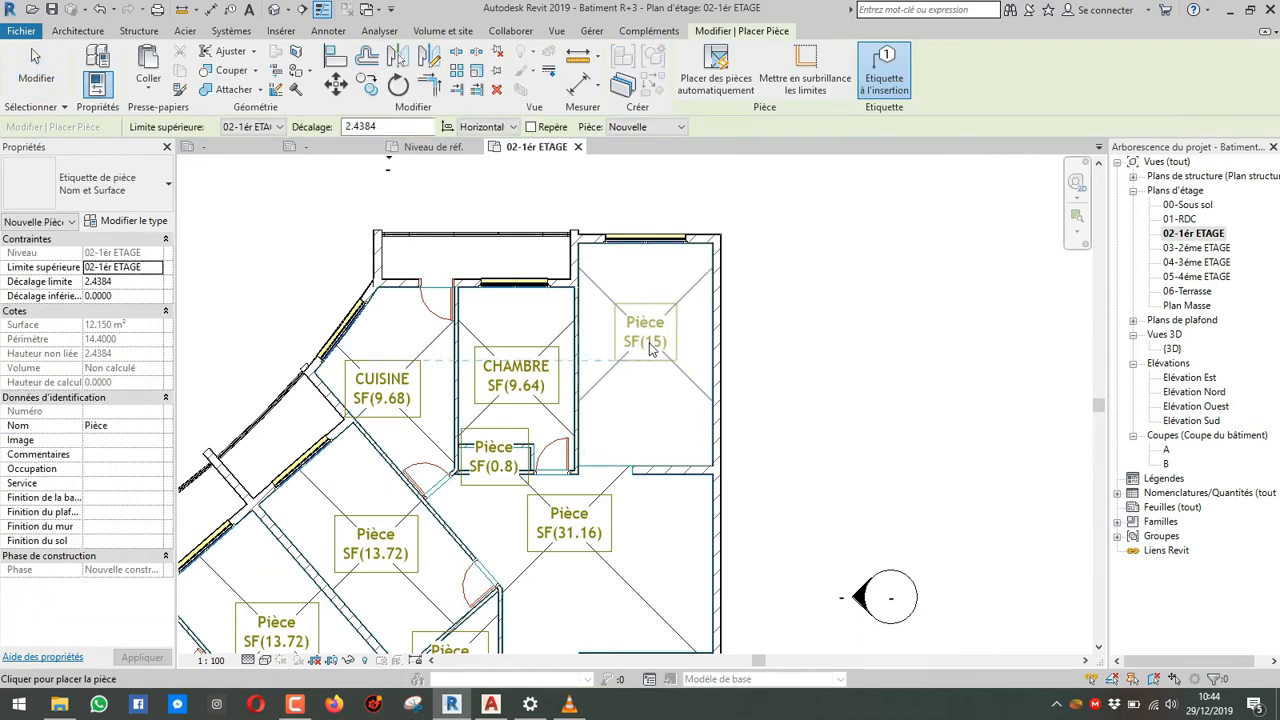
{"action": "left_click", "coordinate": [136, 426]}
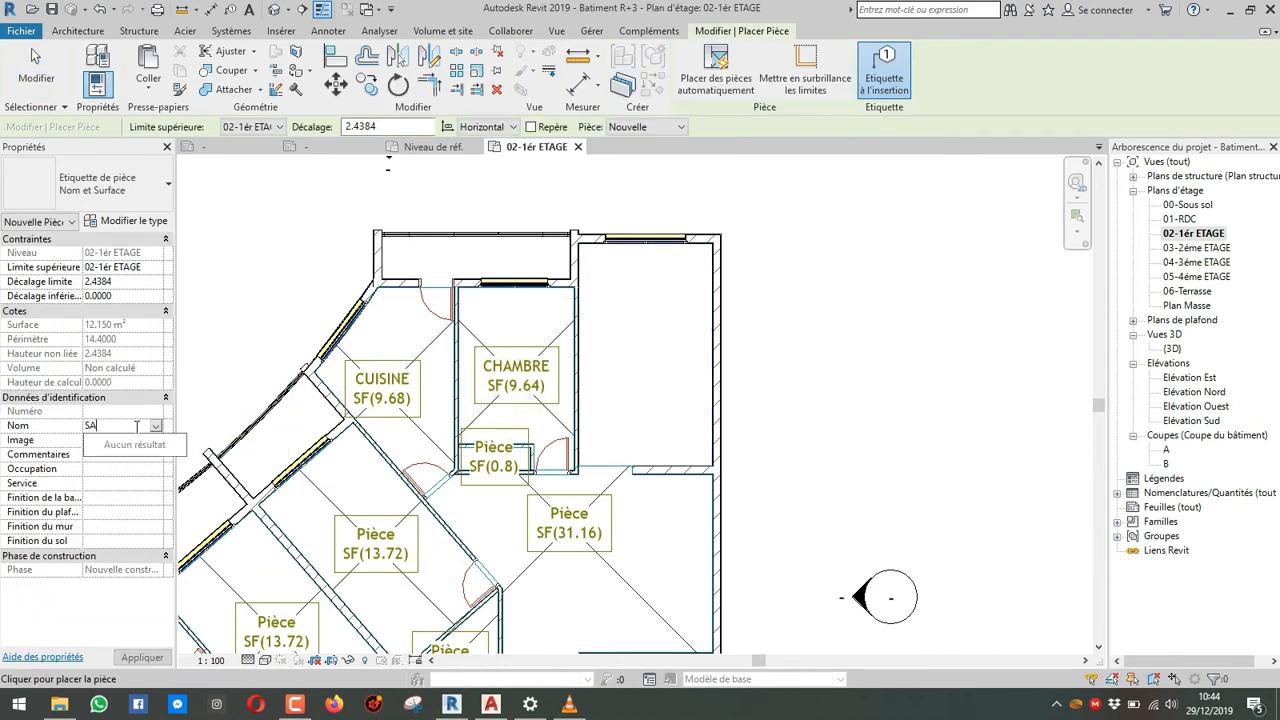
{"action": "type", "text": "SALON"}
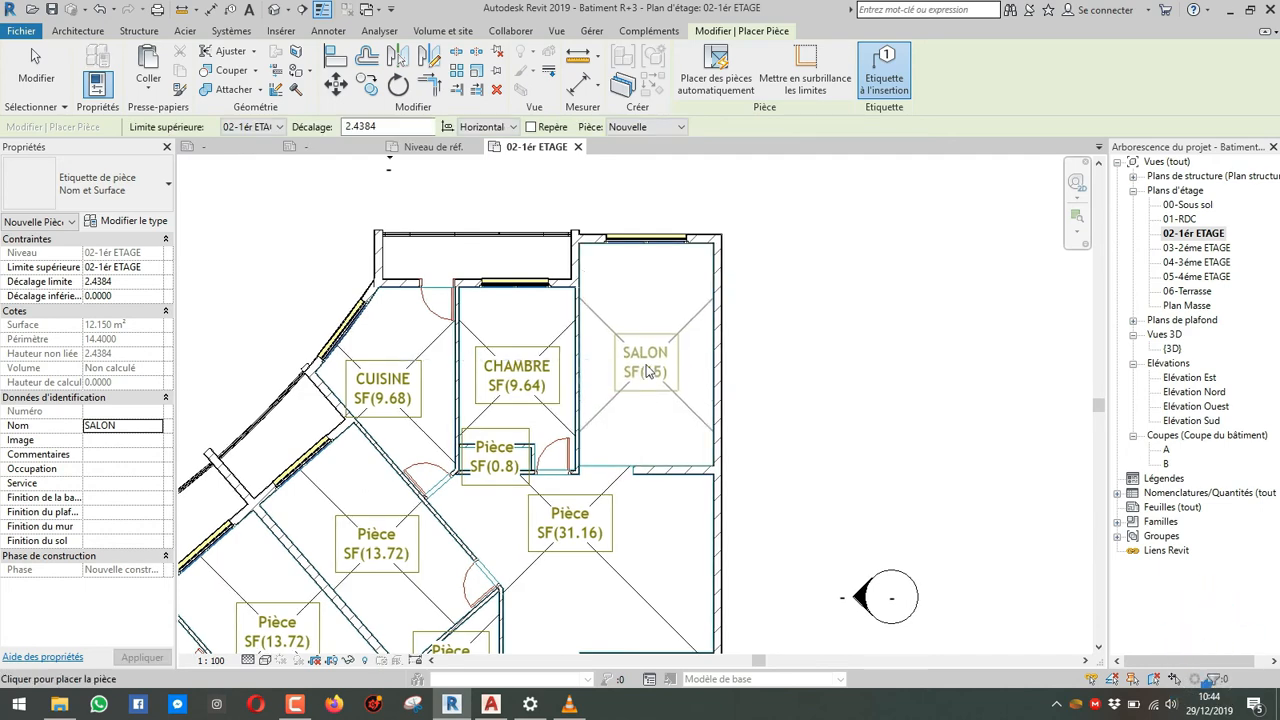
{"action": "key", "text": "alt+Tab"}
{"action": "scroll", "coordinate": [873, 283], "scroll_direction": "up", "scroll_amount": 2}
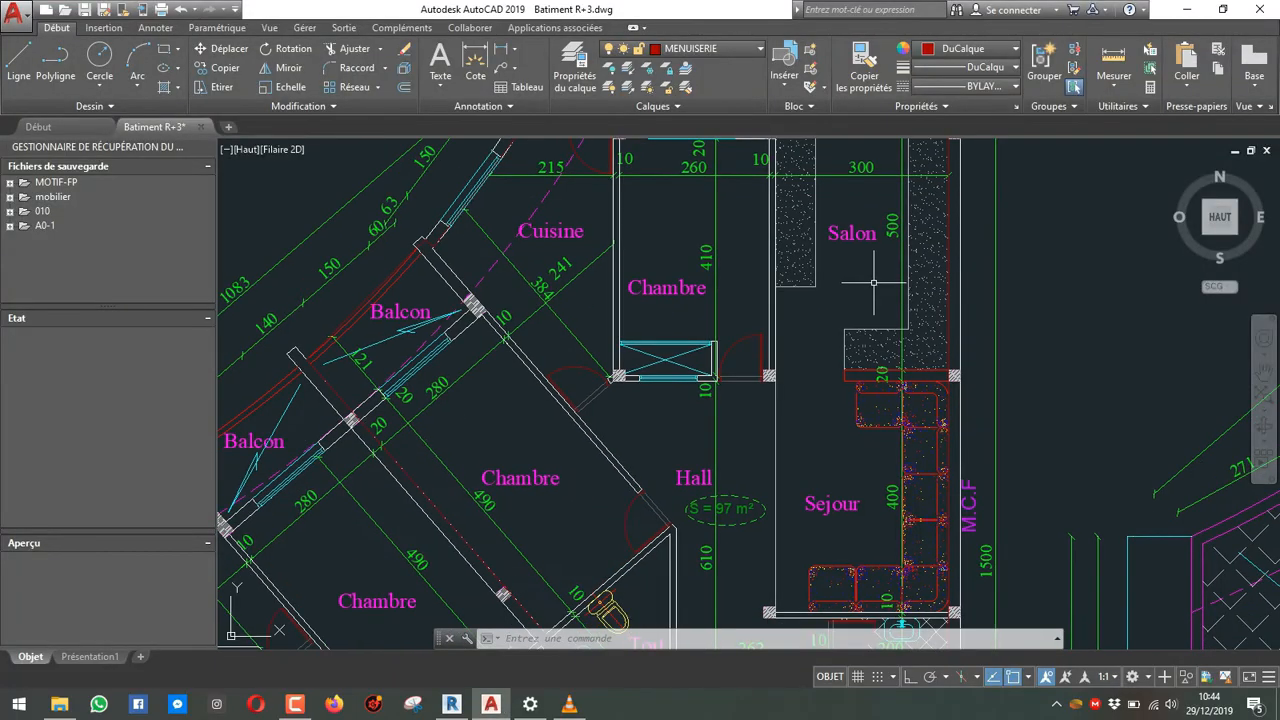
{"action": "key", "text": "alt+Tab"}
{"action": "middle_click_drag", "start_coordinate": [579, 393], "coordinate": [589, 357]}
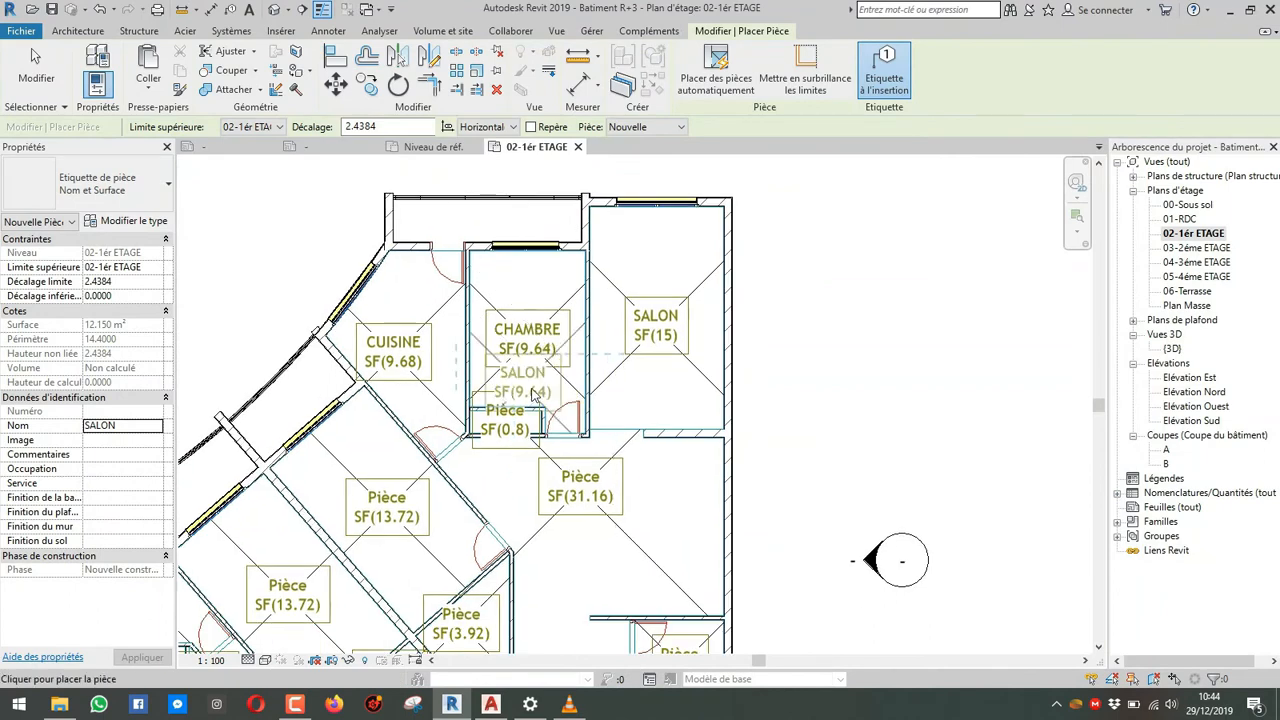
{"action": "key", "text": "Escape"}
Step: Turn off room bounding for the two short walls enclosing the closet inside CHAMBRE and accept removal of the closet room
{"action": "scroll", "coordinate": [533, 397], "scroll_direction": "up", "scroll_amount": 2}
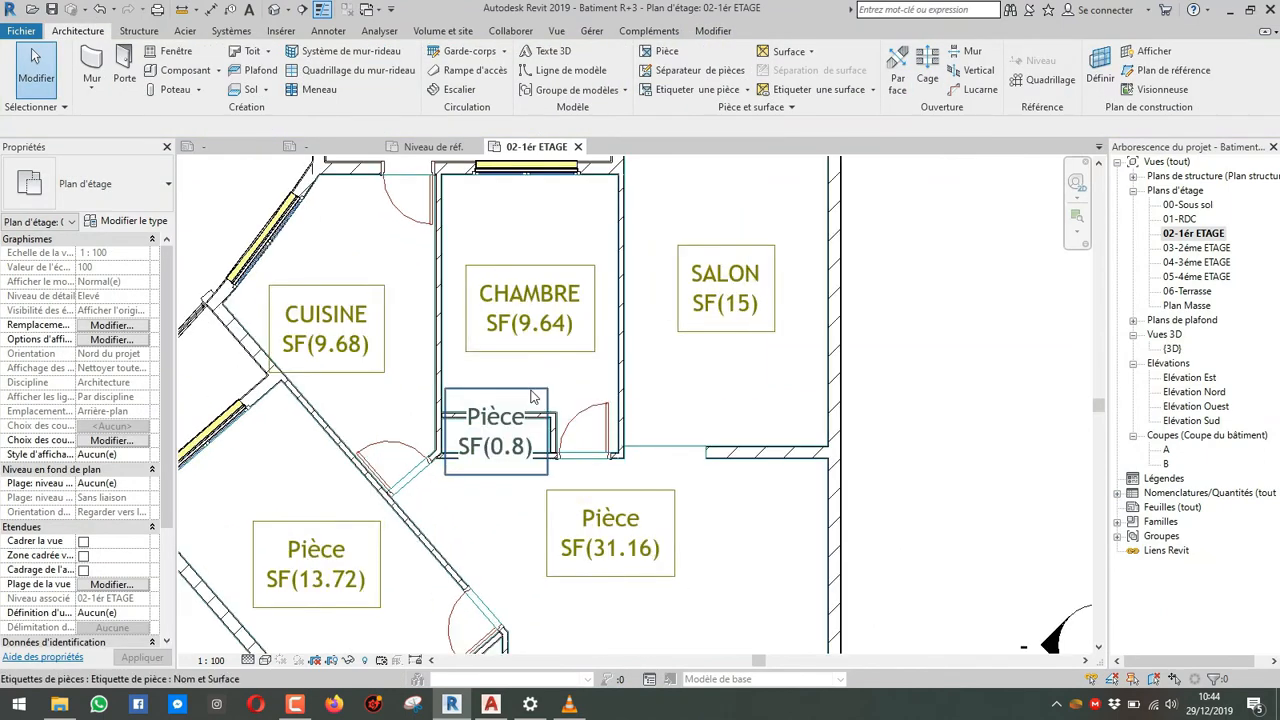
{"action": "left_click", "coordinate": [533, 397]}
{"action": "key", "text": "Escape"}
{"action": "left_click", "coordinate": [543, 416]}
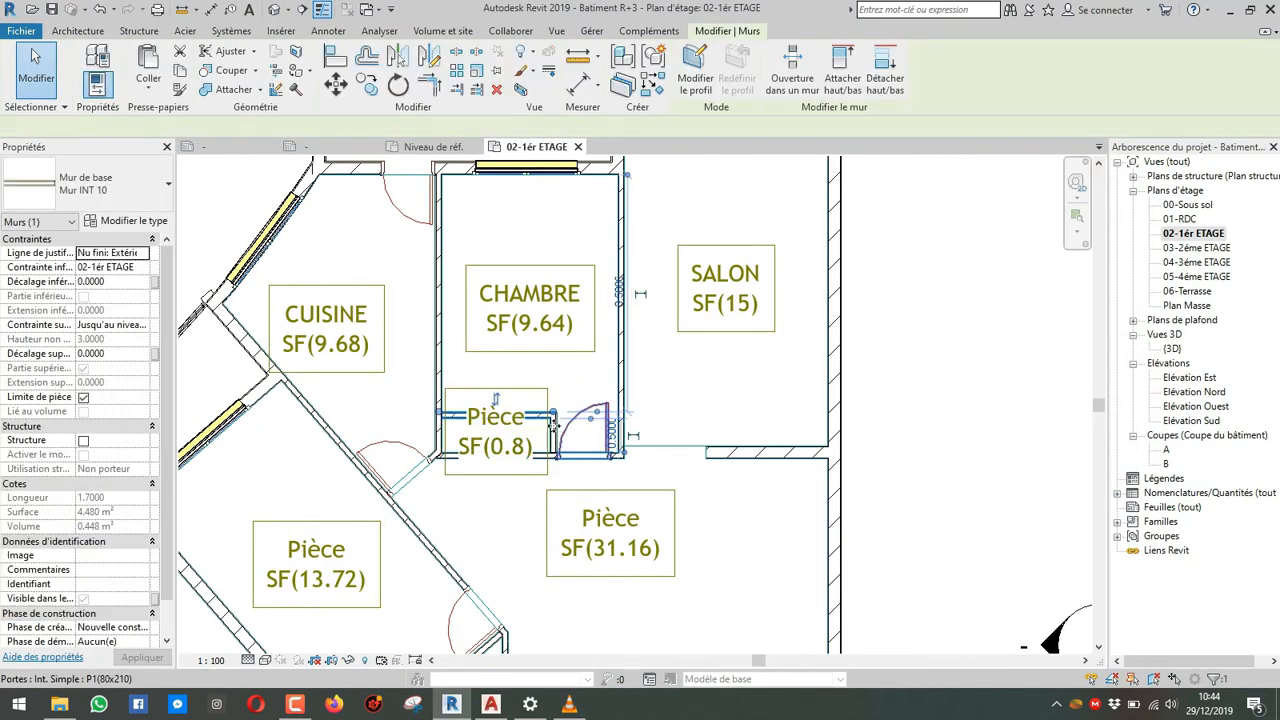
{"action": "scroll", "coordinate": [553, 421], "scroll_direction": "up", "scroll_amount": 4}
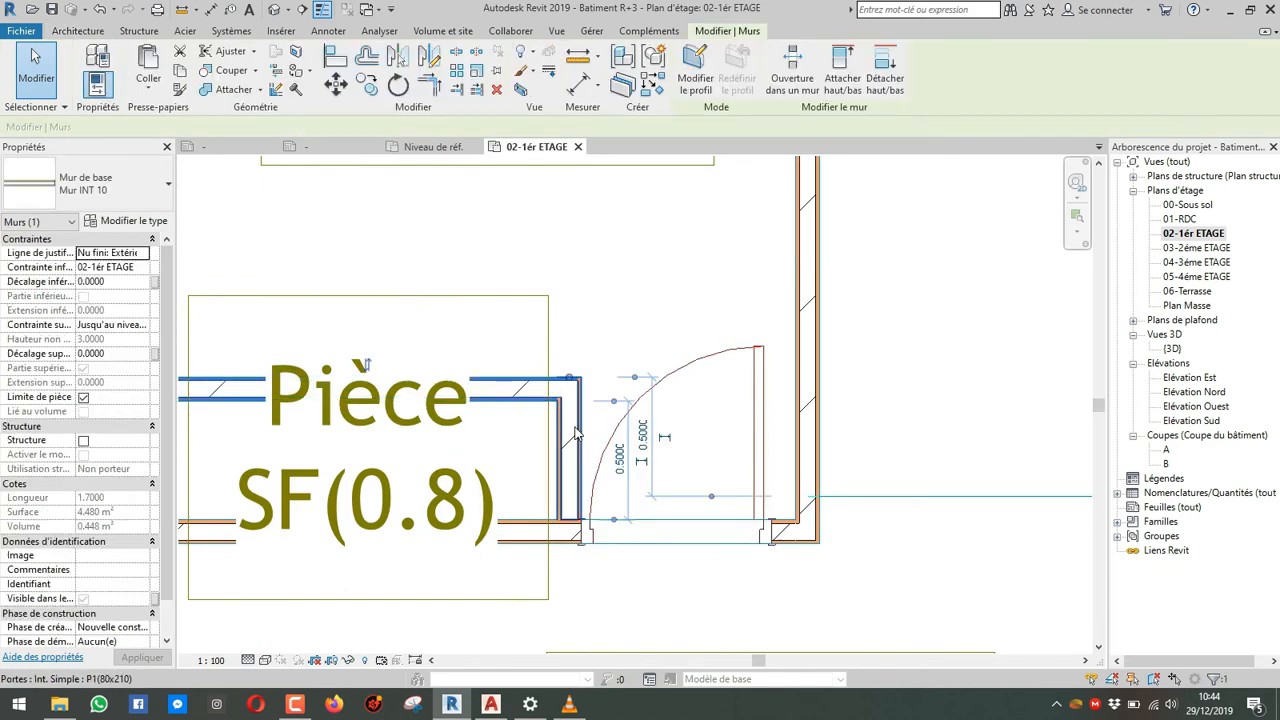
{"action": "left_click", "coordinate": [321, 474], "text": "ctrl"}
{"action": "left_click", "coordinate": [83, 397]}
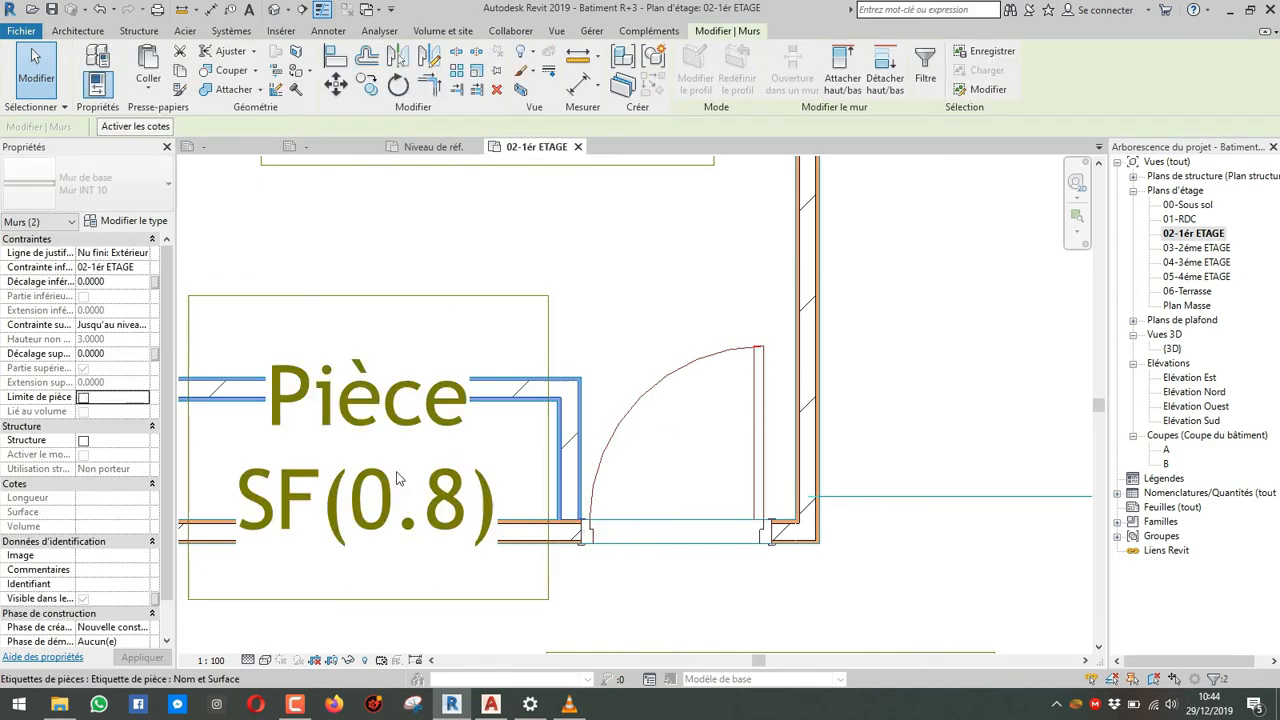
{"action": "left_click", "coordinate": [590, 405]}
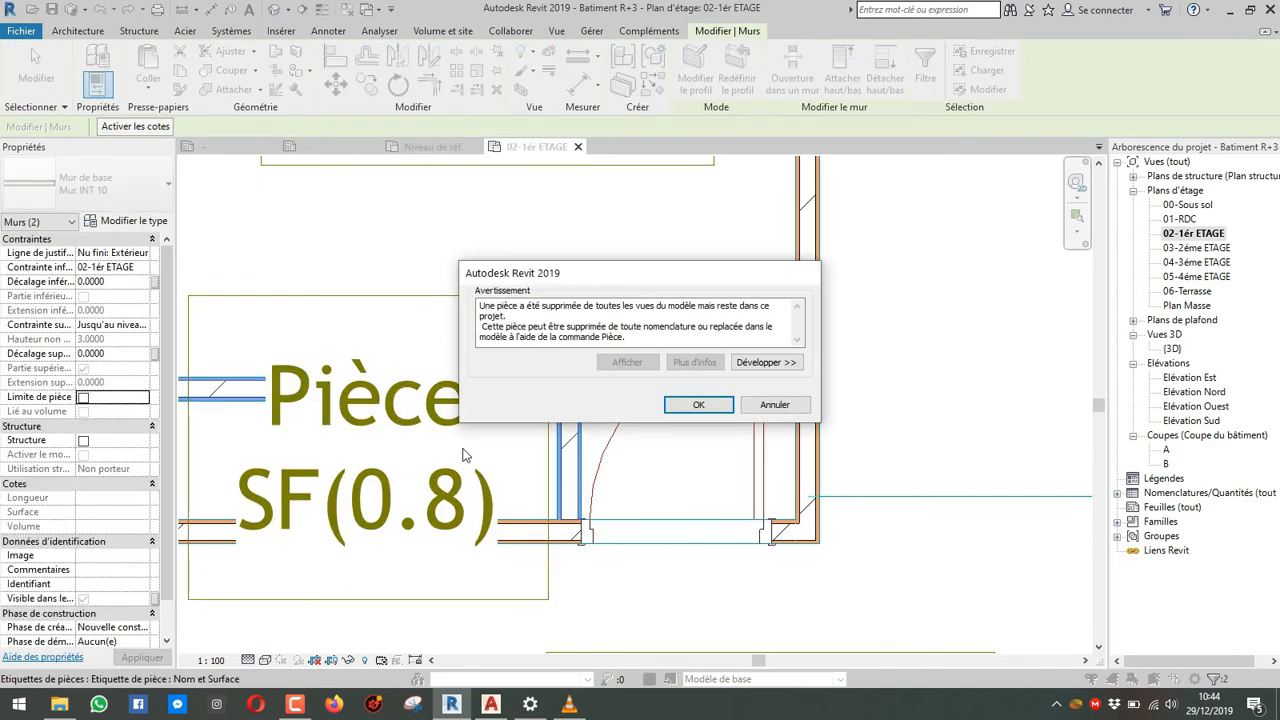
{"action": "key", "text": "Return"}
{"action": "scroll", "coordinate": [445, 424], "scroll_direction": "down", "scroll_amount": 3}
{"action": "middle_click_drag", "start_coordinate": [514, 449], "coordinate": [557, 512]}
{"action": "left_click", "coordinate": [543, 425]}
{"action": "left_click", "coordinate": [521, 350]}
{"action": "left_click", "coordinate": [500, 422]}
{"action": "scroll", "coordinate": [498, 418], "scroll_direction": "down", "scroll_amount": 2}
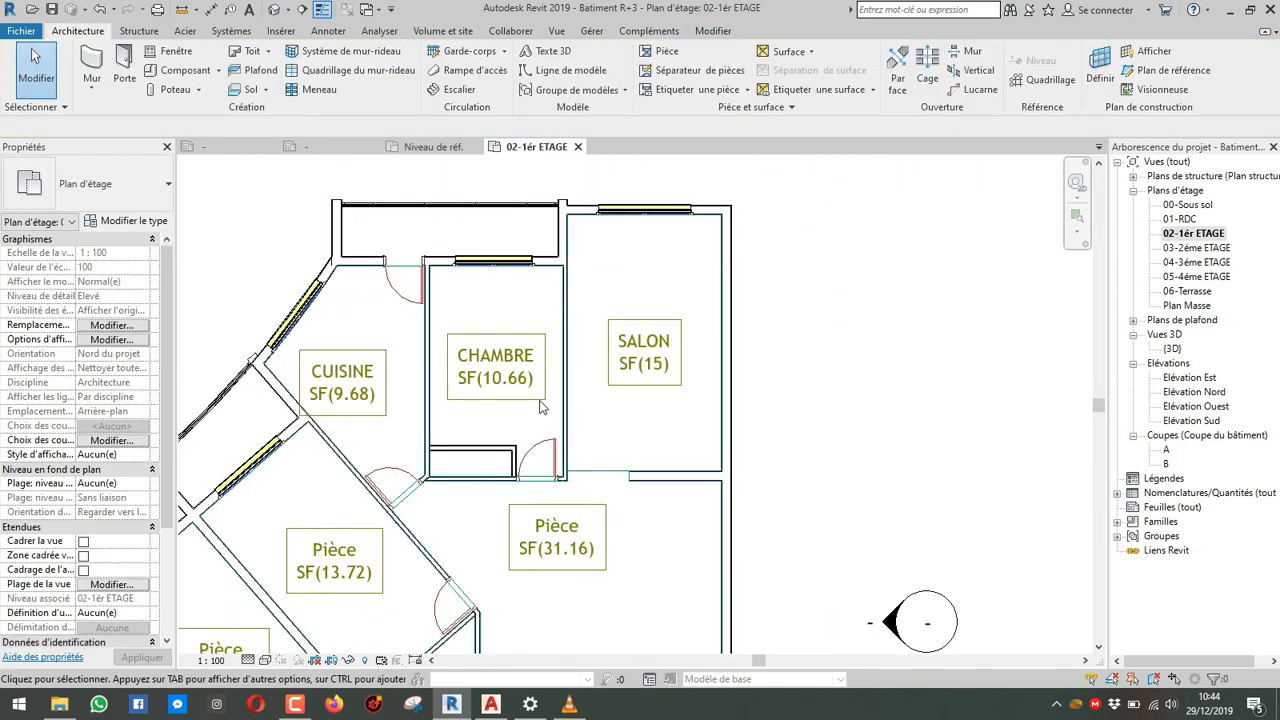
Step: Switch to AutoCAD to check the room names and divisions below the Chambre and Salon, and return to Revit
{"action": "middle_click_drag", "start_coordinate": [543, 406], "coordinate": [610, 361]}
{"action": "key", "text": "alt+Tab"}
{"action": "scroll", "coordinate": [618, 370], "scroll_direction": "down", "scroll_amount": 5}
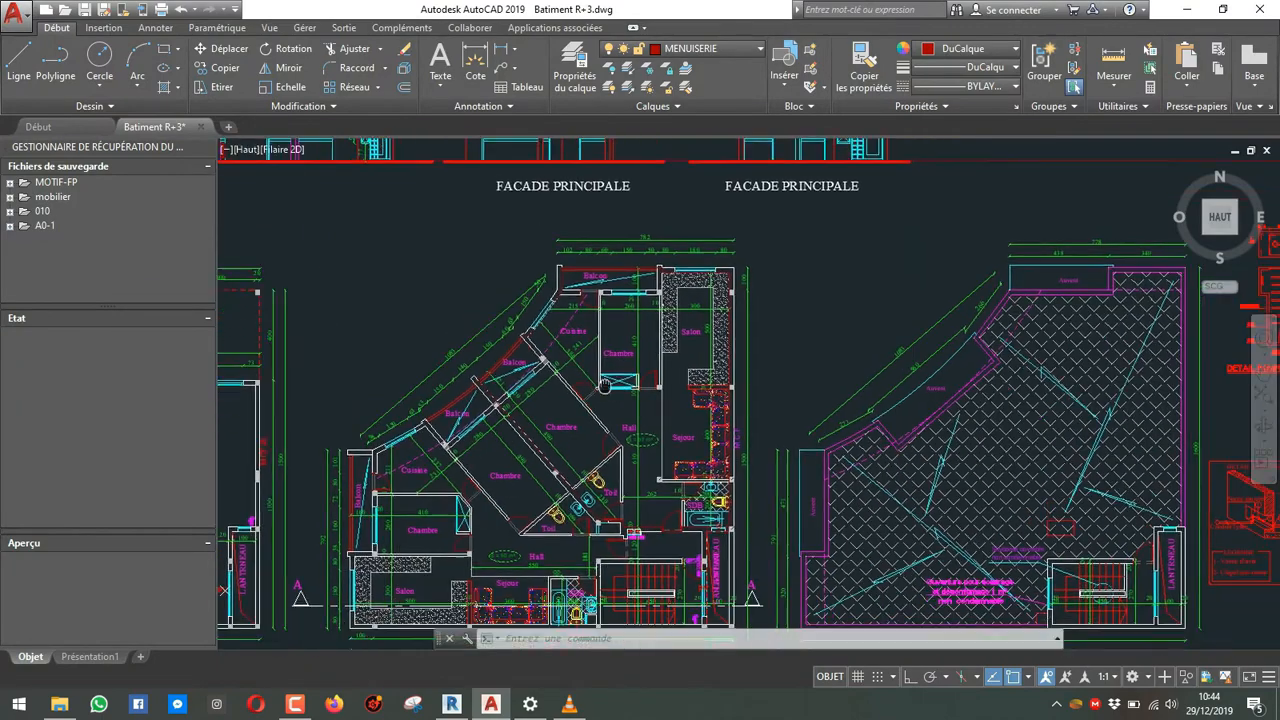
{"action": "scroll", "coordinate": [666, 428], "scroll_direction": "up", "scroll_amount": 5}
{"action": "middle_click_drag", "start_coordinate": [666, 428], "coordinate": [585, 440]}
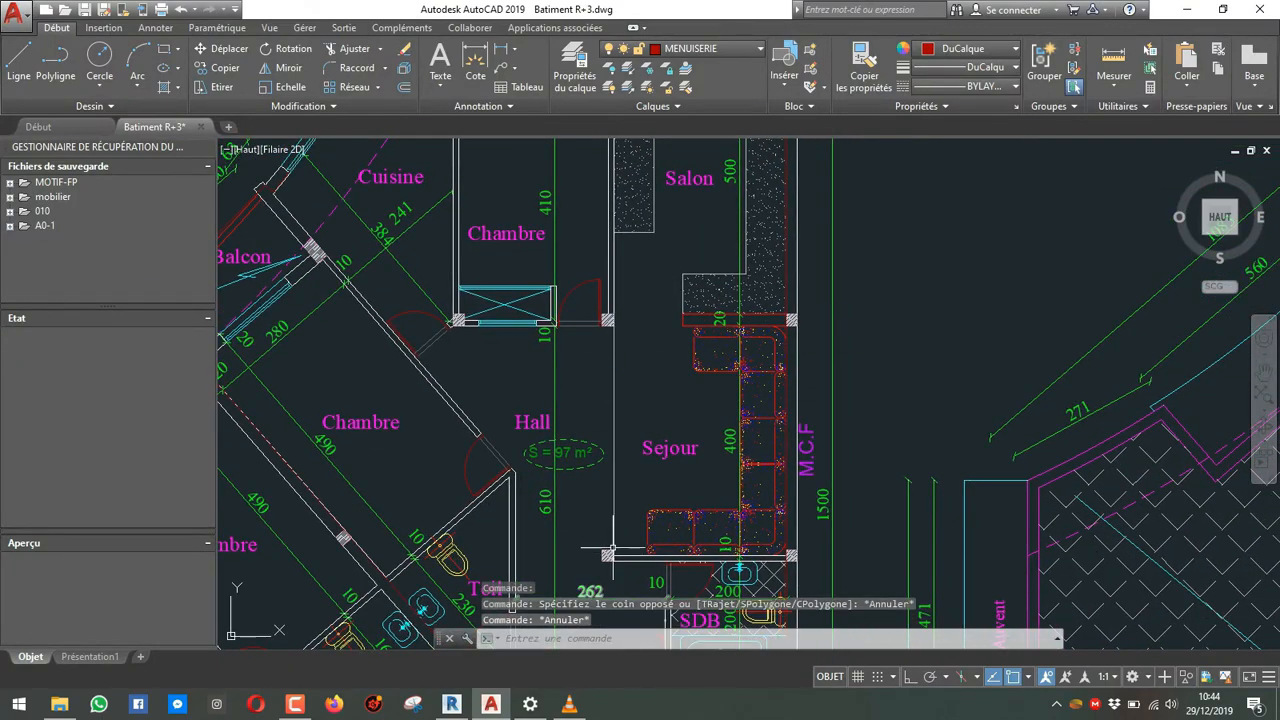
{"action": "key", "text": "alt+Tab"}
{"action": "middle_click_drag", "start_coordinate": [622, 431], "coordinate": [626, 408]}
{"action": "scroll", "coordinate": [600, 456], "scroll_direction": "up", "scroll_amount": 1}
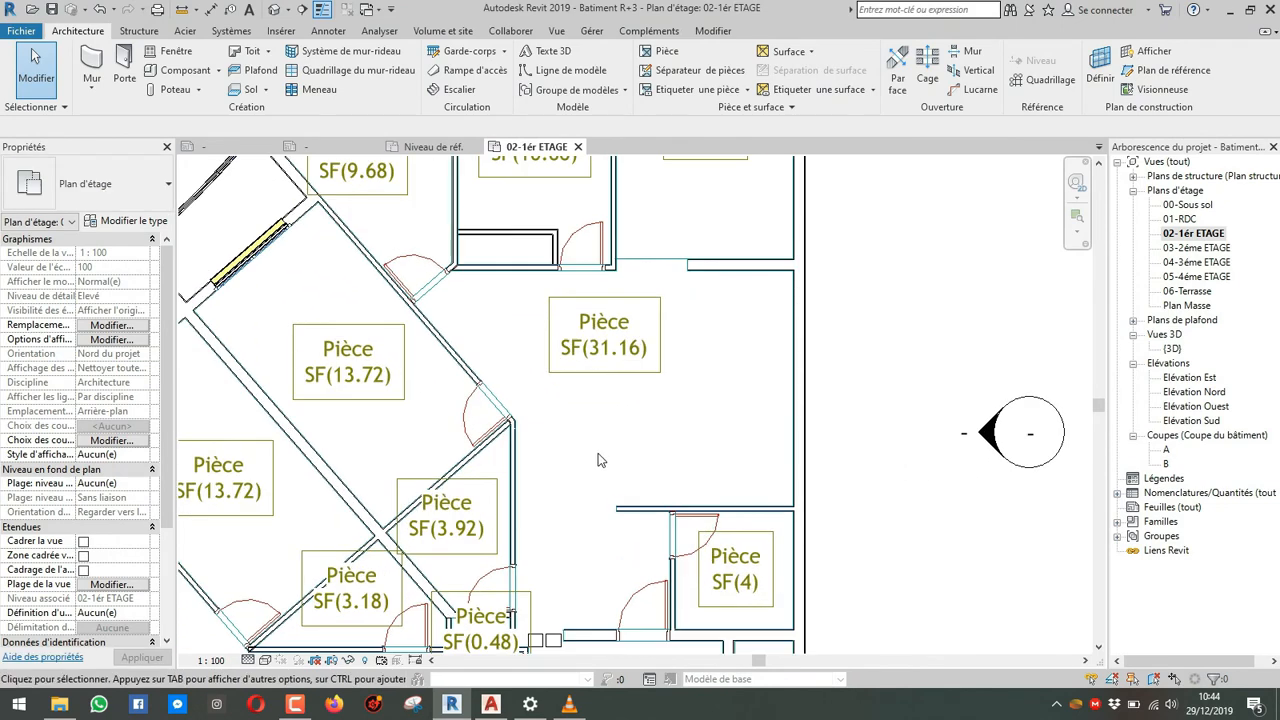
Step: Draw a vertical room separation line from the lower corner of the CHAMBRE–SALON wall to the free end of the partition below
{"action": "left_click", "coordinate": [621, 509]}
{"action": "left_click", "coordinate": [654, 409]}
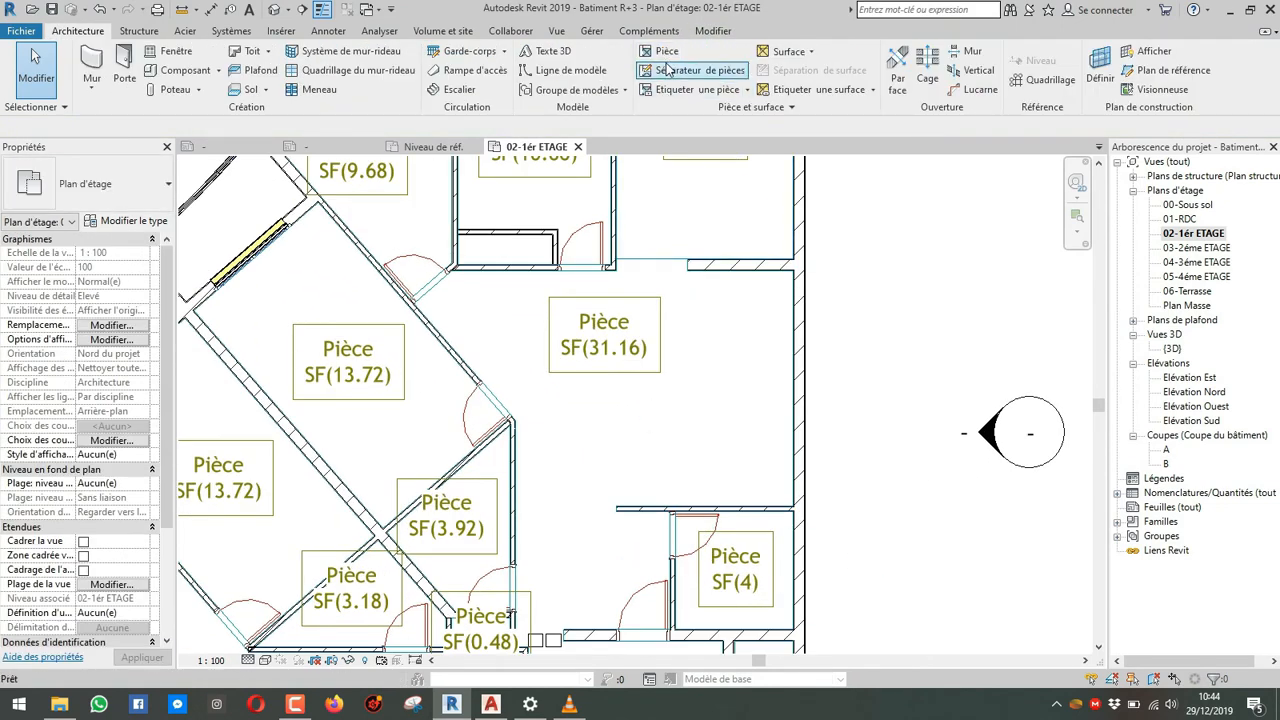
{"action": "left_click", "coordinate": [614, 267]}
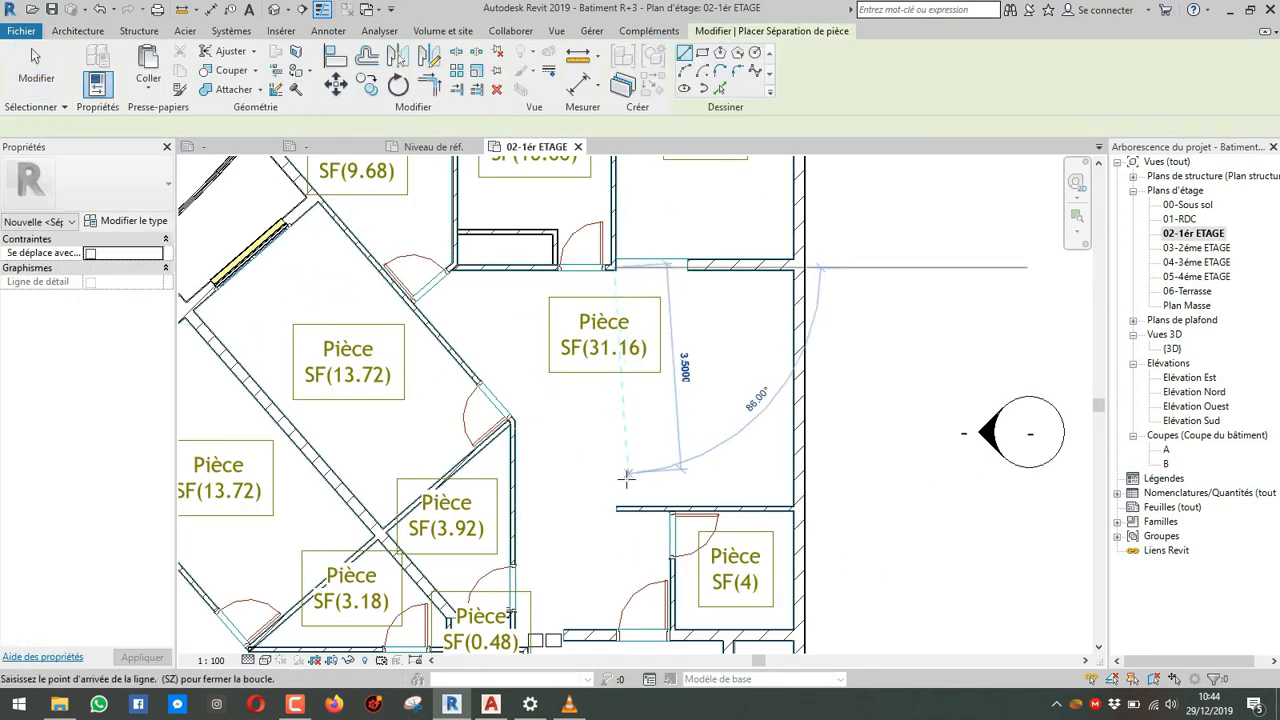
{"action": "left_click", "coordinate": [616, 508]}
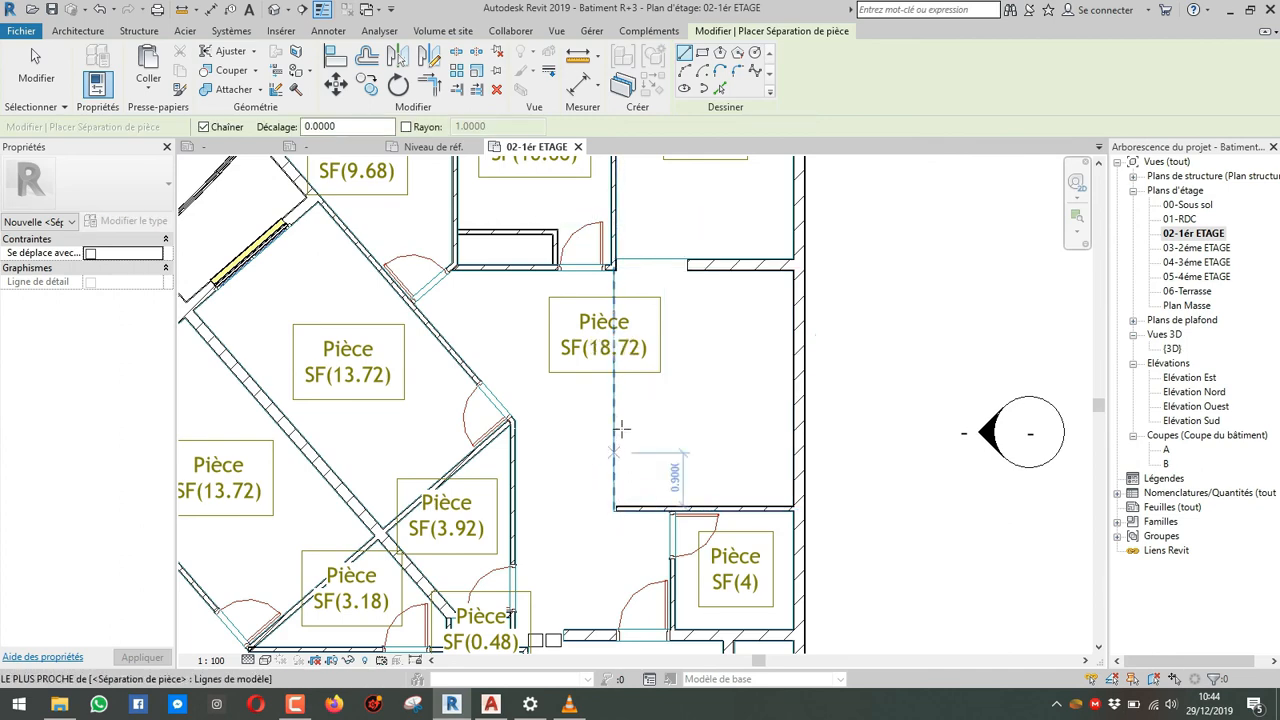
{"action": "key", "text": "Escape"}
{"action": "key", "text": "Escape"}
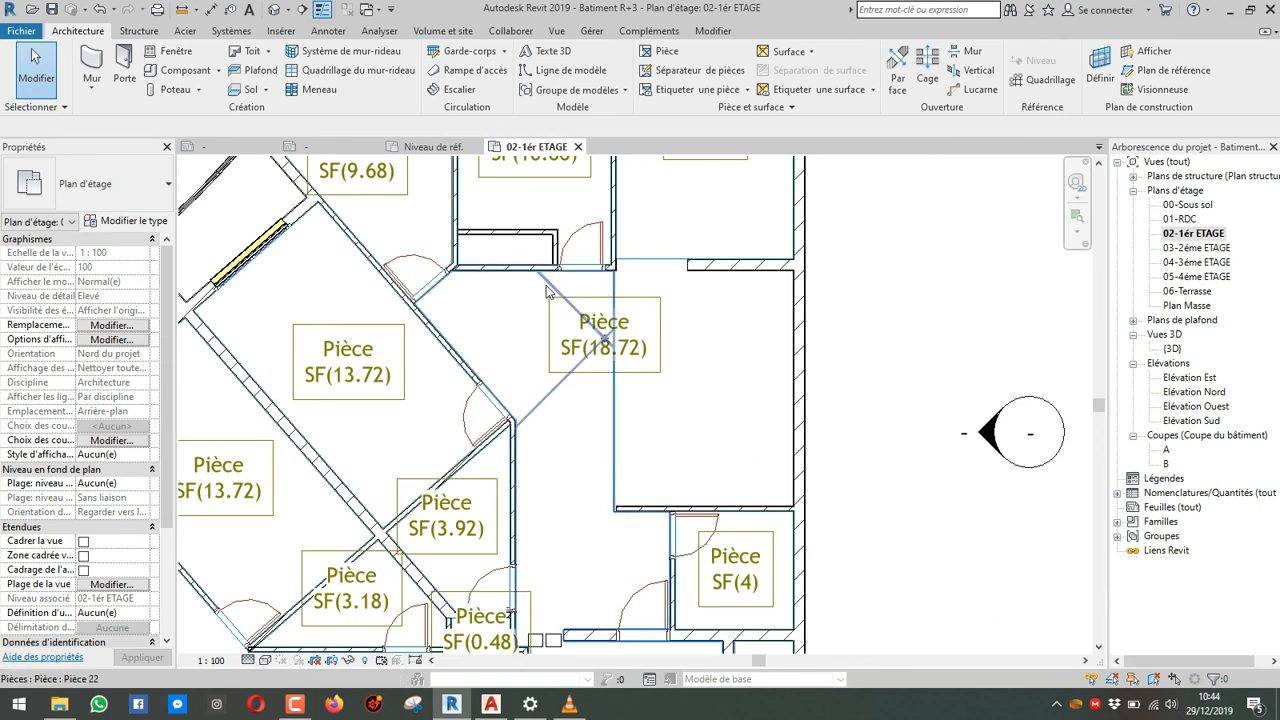
Step: Move the room crosshair beside the new separation line further into the hall, toward the angled wall
{"action": "left_click", "coordinate": [604, 340]}
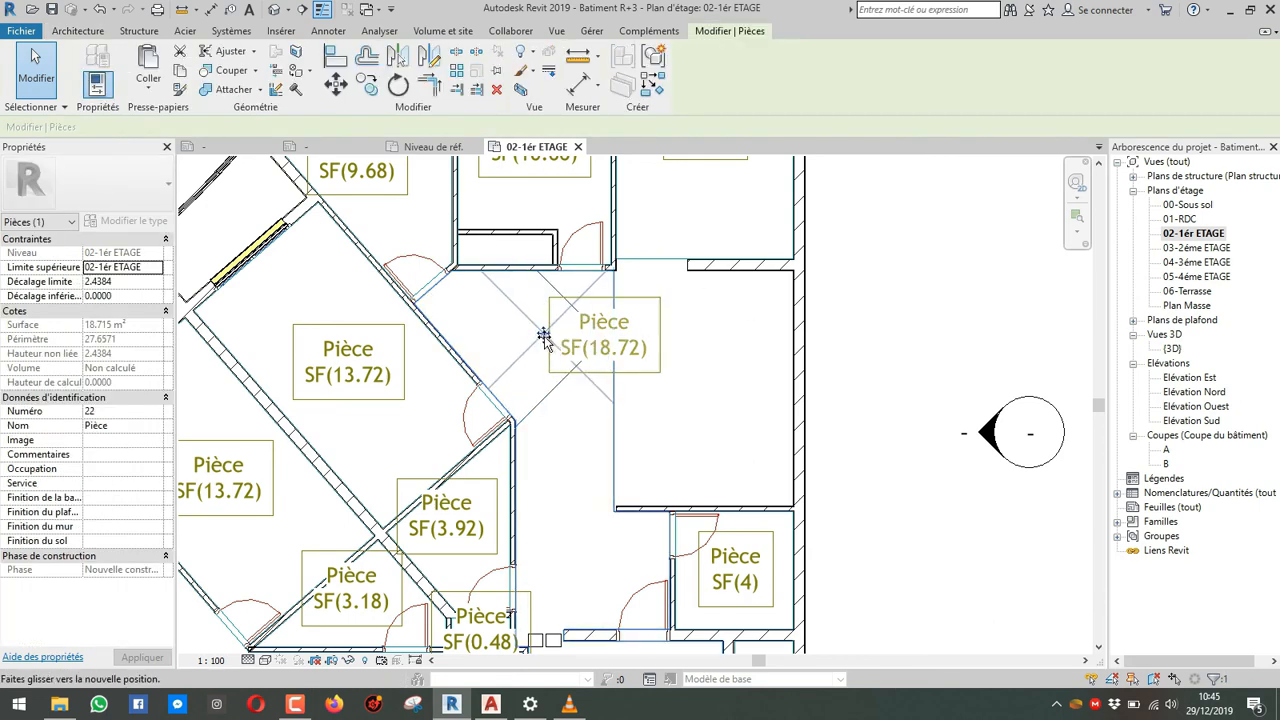